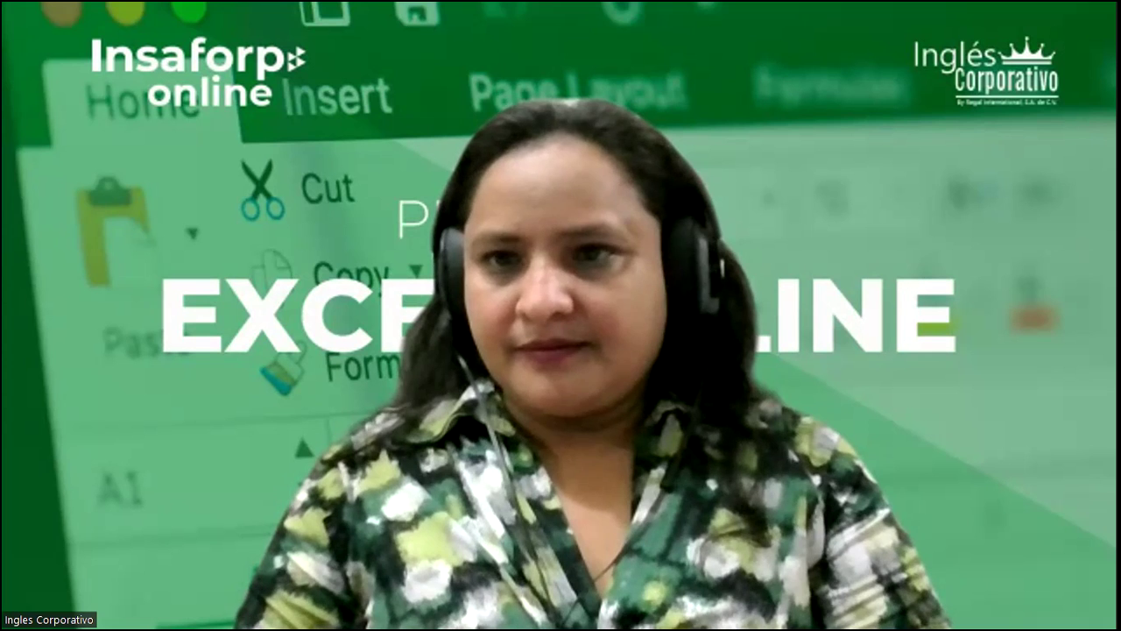
- Switch the Zoom class meeting to gallery view, showing all fourteen participant tiles
{"action": "key", "text": "alt+F2"}
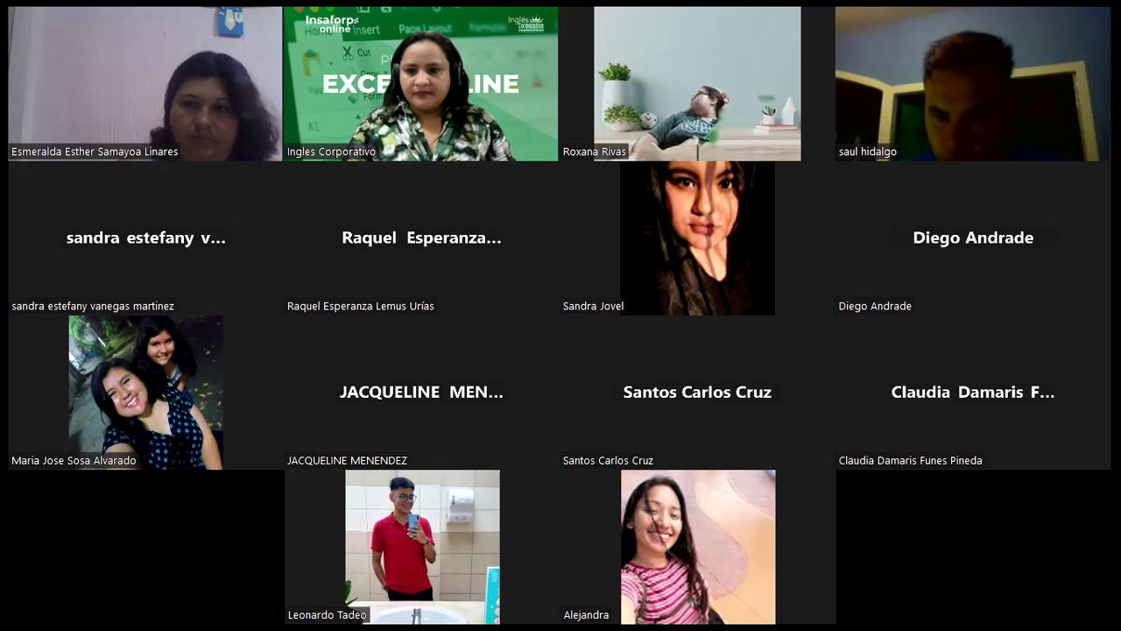
- Bring the '1.9 Objetivo de la lección' course page into view beside the Zoom video strip
{"action": "key", "text": "alt+Tab"}
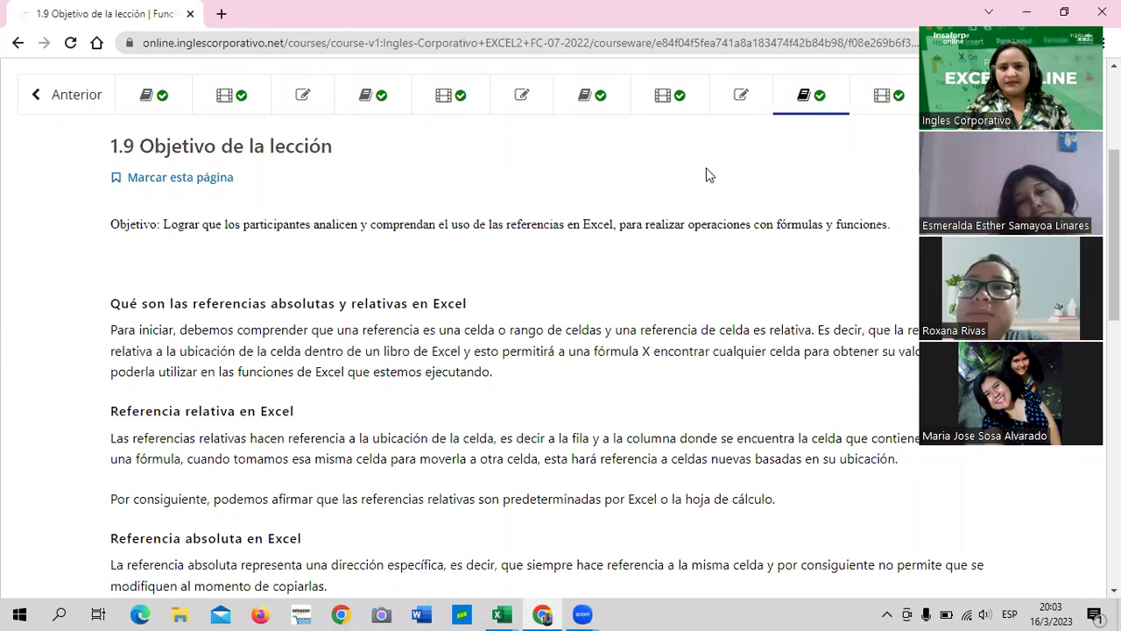
{"action": "scroll", "coordinate": [631, 272], "scroll_direction": "down", "scroll_amount": 4}
{"action": "scroll", "coordinate": [553, 369], "scroll_direction": "down", "scroll_amount": 7}
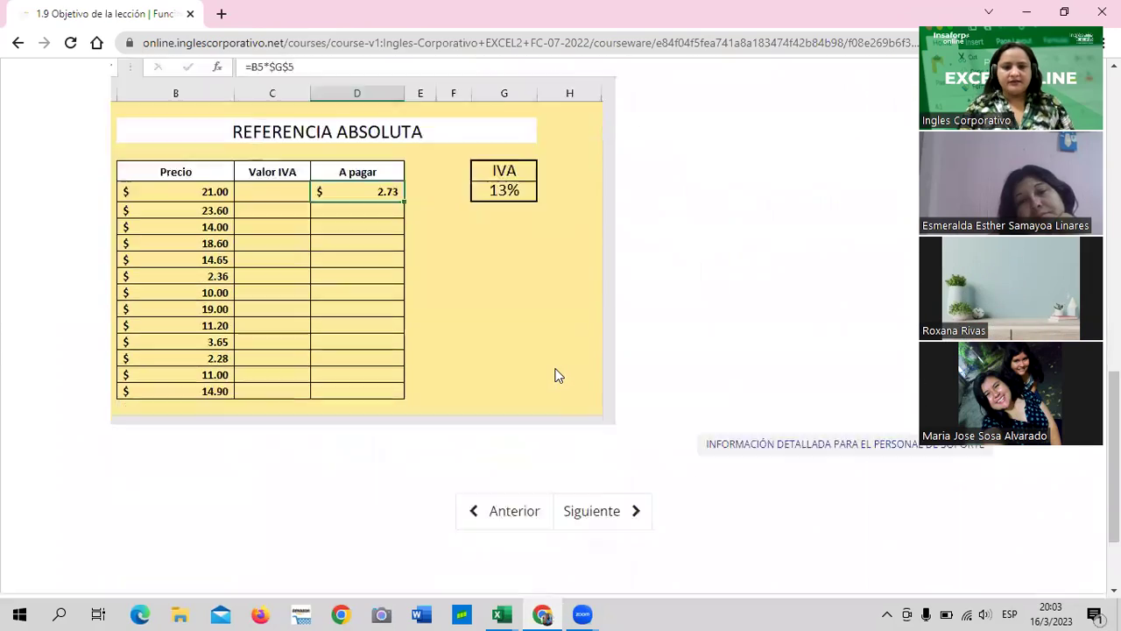
{"action": "scroll", "coordinate": [555, 373], "scroll_direction": "up", "scroll_amount": 3}
{"action": "scroll", "coordinate": [580, 371], "scroll_direction": "up", "scroll_amount": 3}
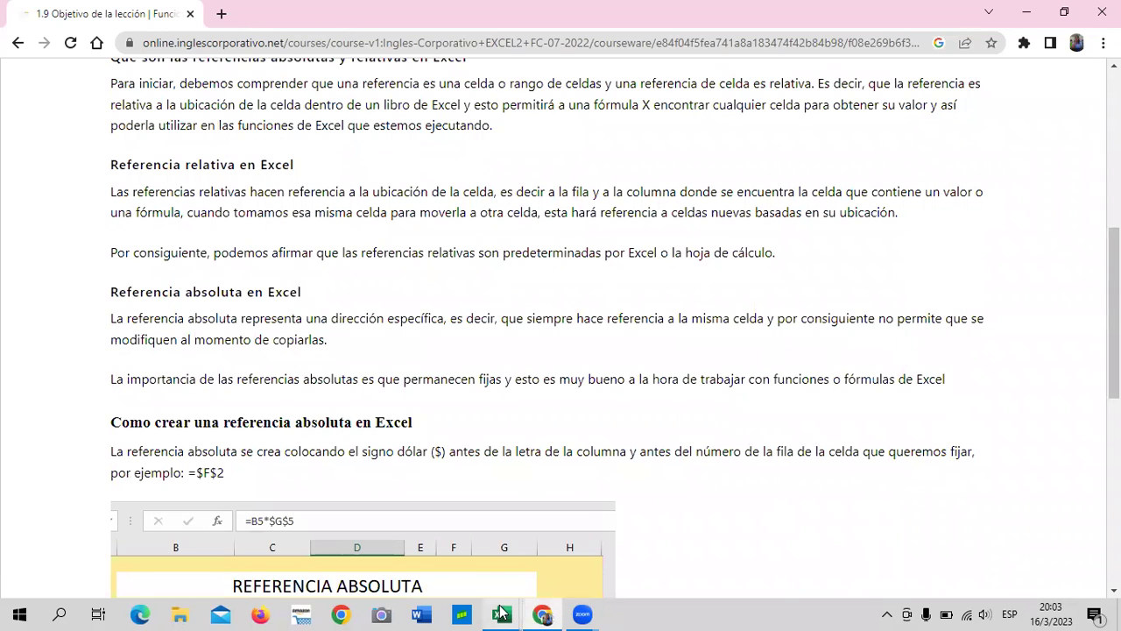
{"action": "mouse_move", "coordinate": [501, 614]}
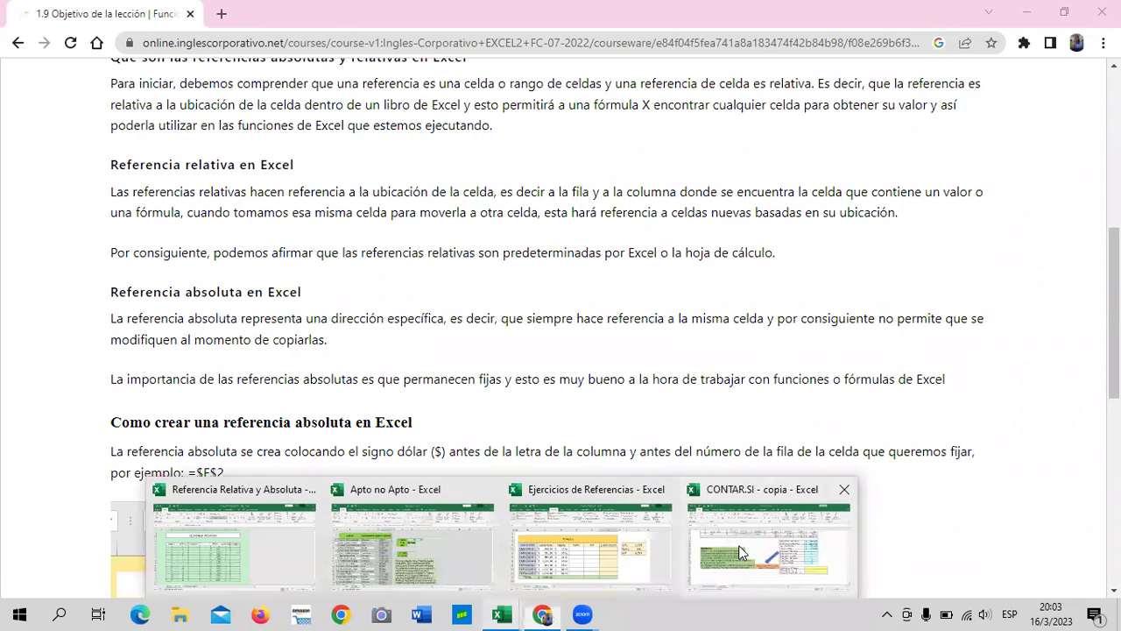
- Show the CONTAR.SI - copia workbook at 110% zoom and select result cell K28
{"action": "left_click", "coordinate": [501, 614]}
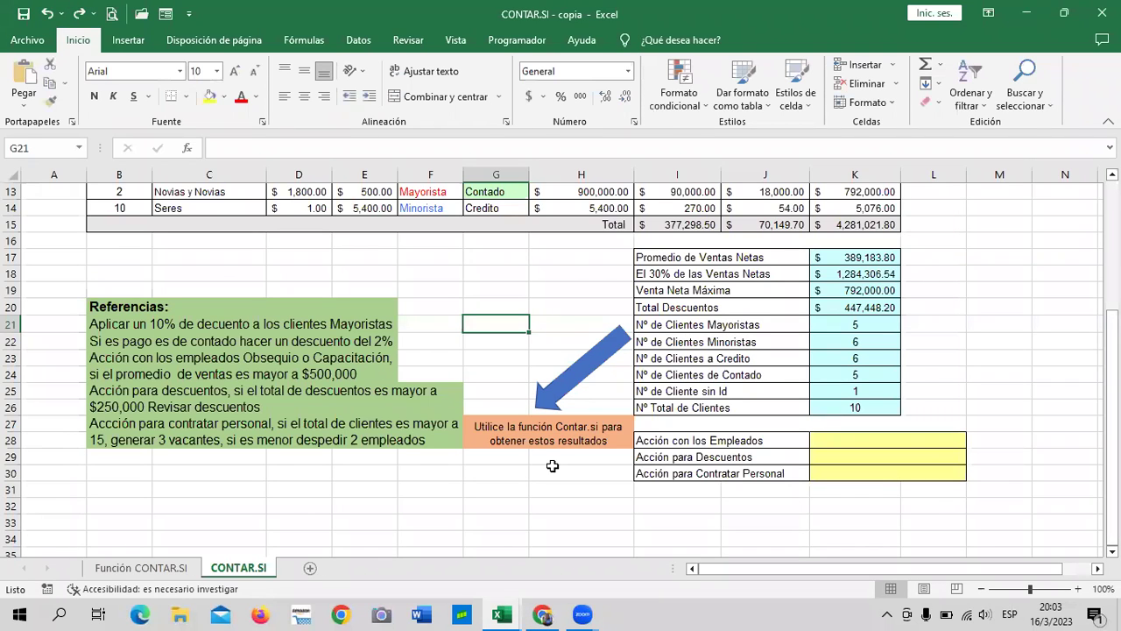
{"action": "scroll", "coordinate": [554, 466], "scroll_direction": "up", "scroll_amount": 4}
{"action": "scroll", "coordinate": [553, 466], "scroll_direction": "down", "scroll_amount": 2}
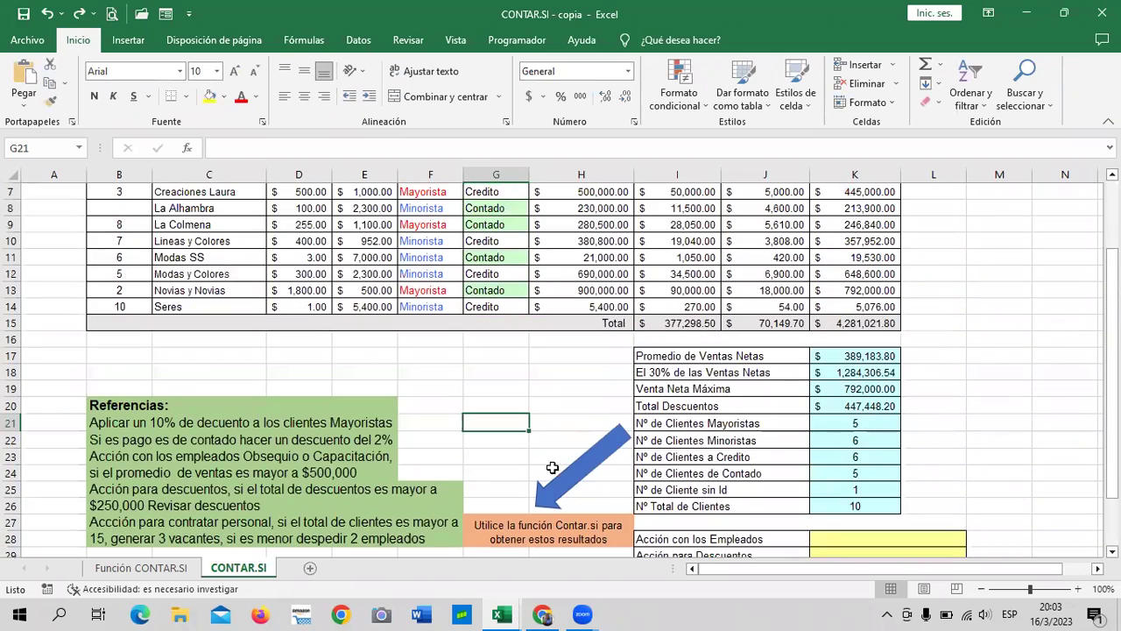
{"action": "left_click", "coordinate": [1078, 588]}
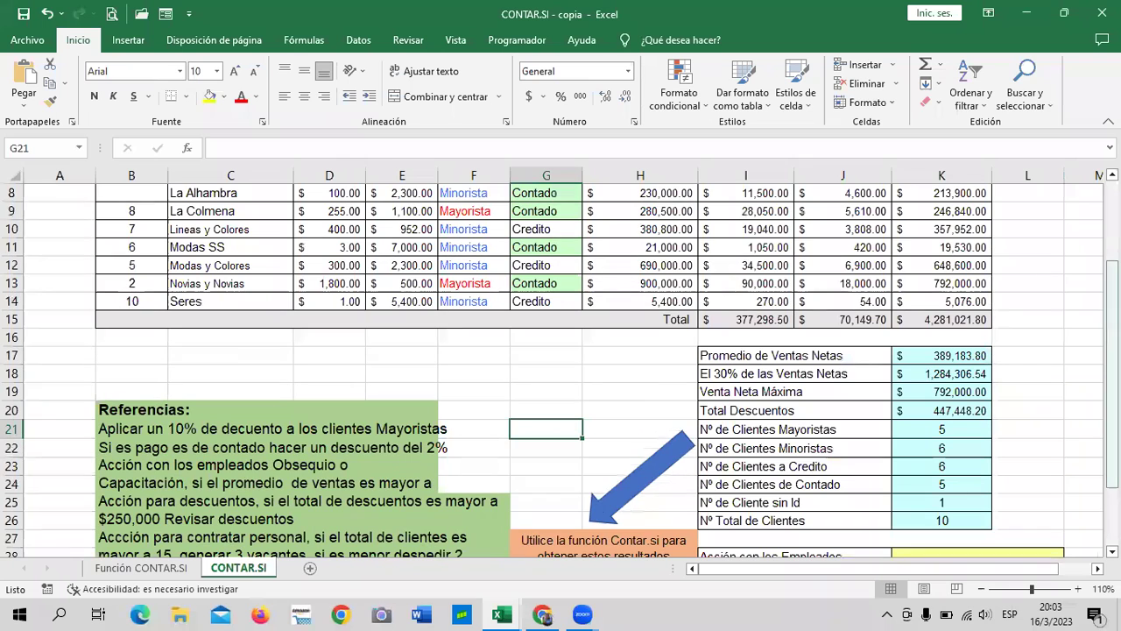
{"action": "left_click_drag", "start_coordinate": [1113, 376], "coordinate": [1112, 433]}
{"action": "left_click_drag", "start_coordinate": [1034, 578], "coordinate": [1049, 577]}
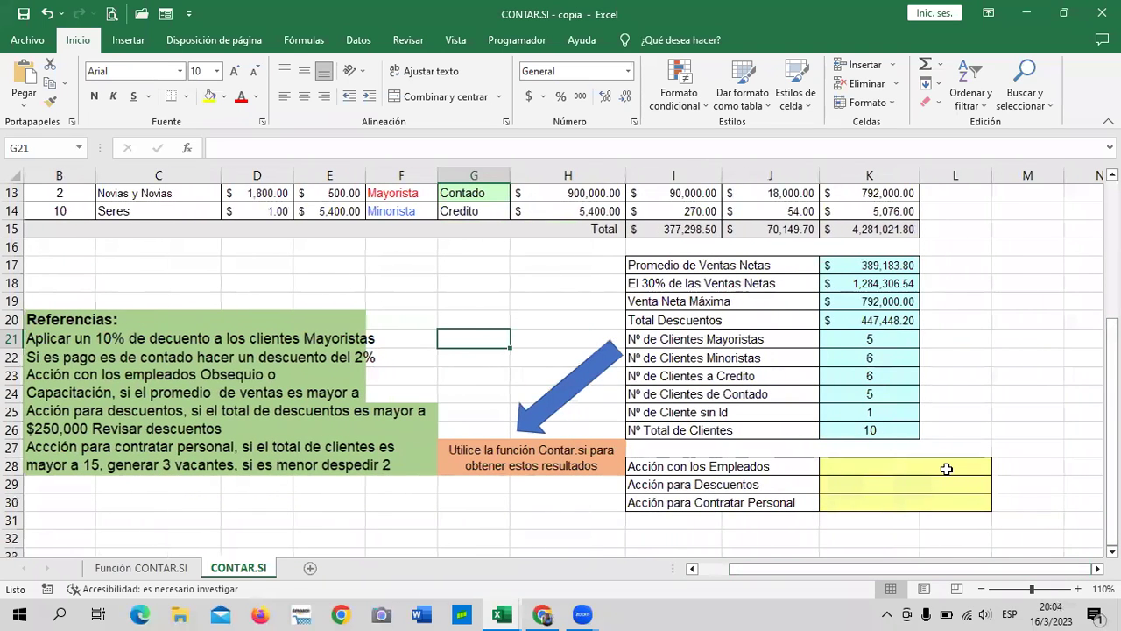
{"action": "left_click", "coordinate": [946, 469]}
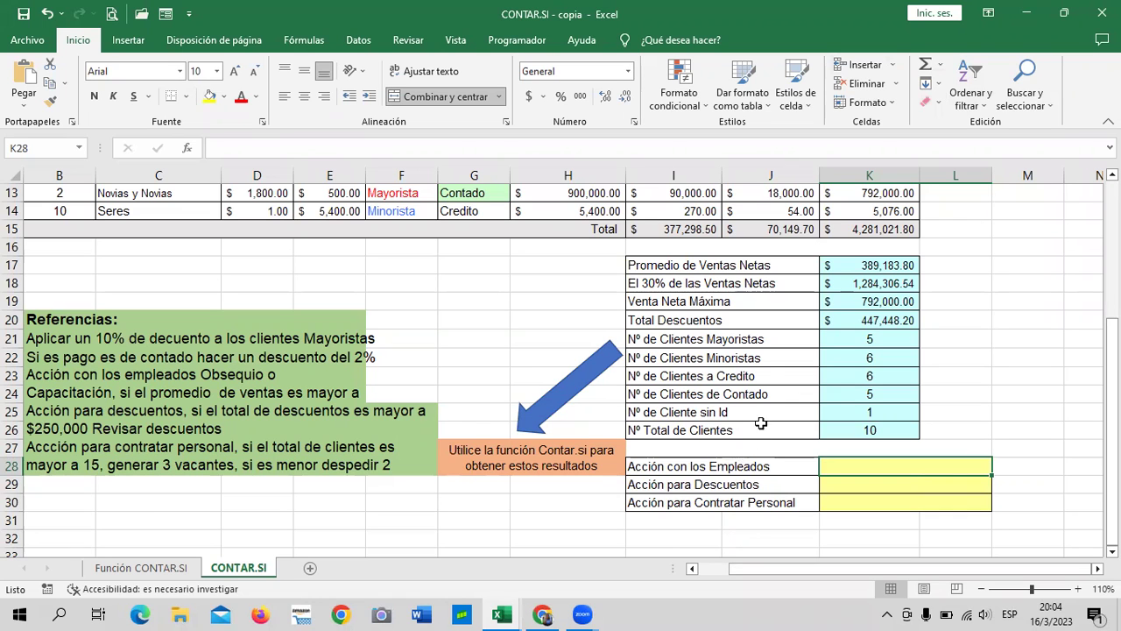
- Review the PEDIDOS table, then merge and centre the K28:L28 result cell
{"action": "scroll", "coordinate": [762, 378], "scroll_direction": "up", "scroll_amount": 1}
{"action": "scroll", "coordinate": [760, 383], "scroll_direction": "up", "scroll_amount": 2}
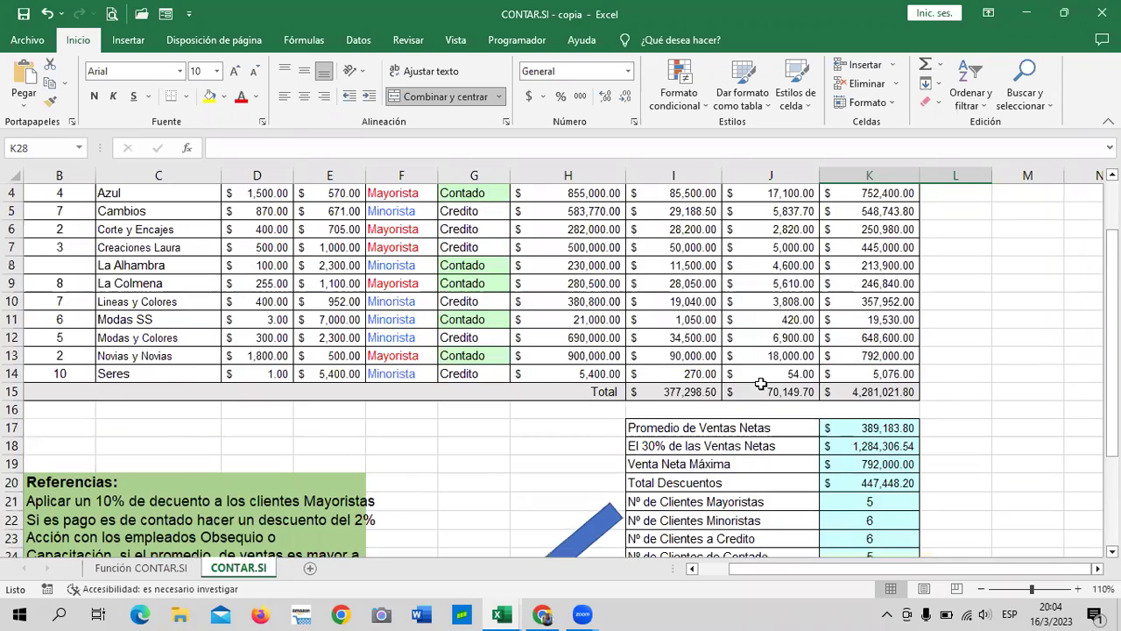
{"action": "scroll", "coordinate": [760, 383], "scroll_direction": "up", "scroll_amount": 1}
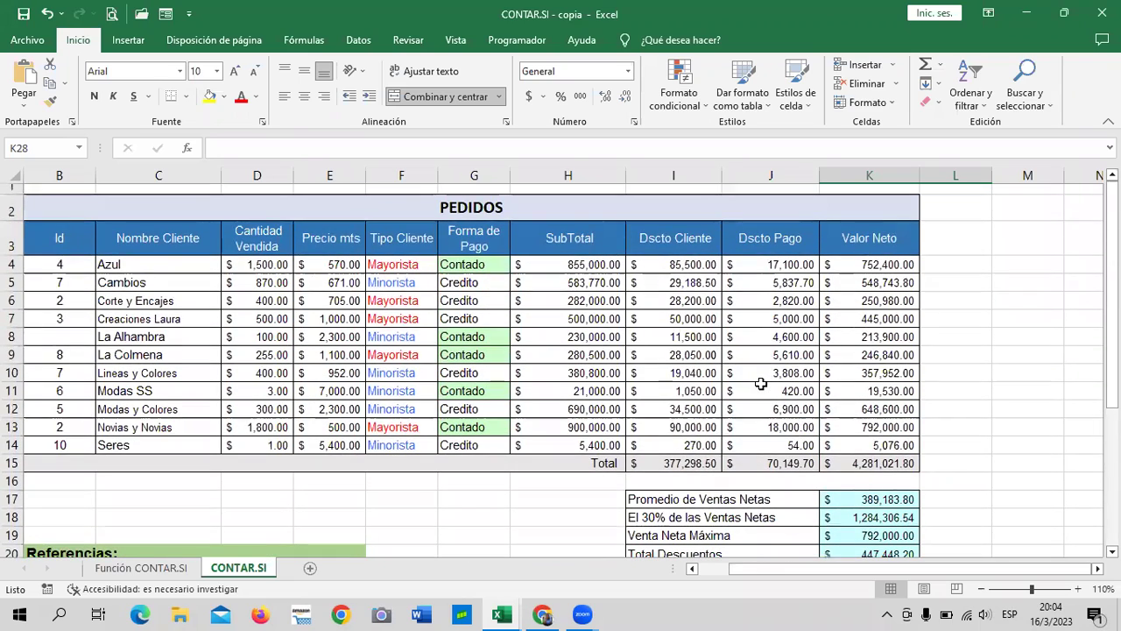
{"action": "scroll", "coordinate": [762, 383], "scroll_direction": "down", "scroll_amount": 2}
{"action": "scroll", "coordinate": [761, 383], "scroll_direction": "down", "scroll_amount": 2}
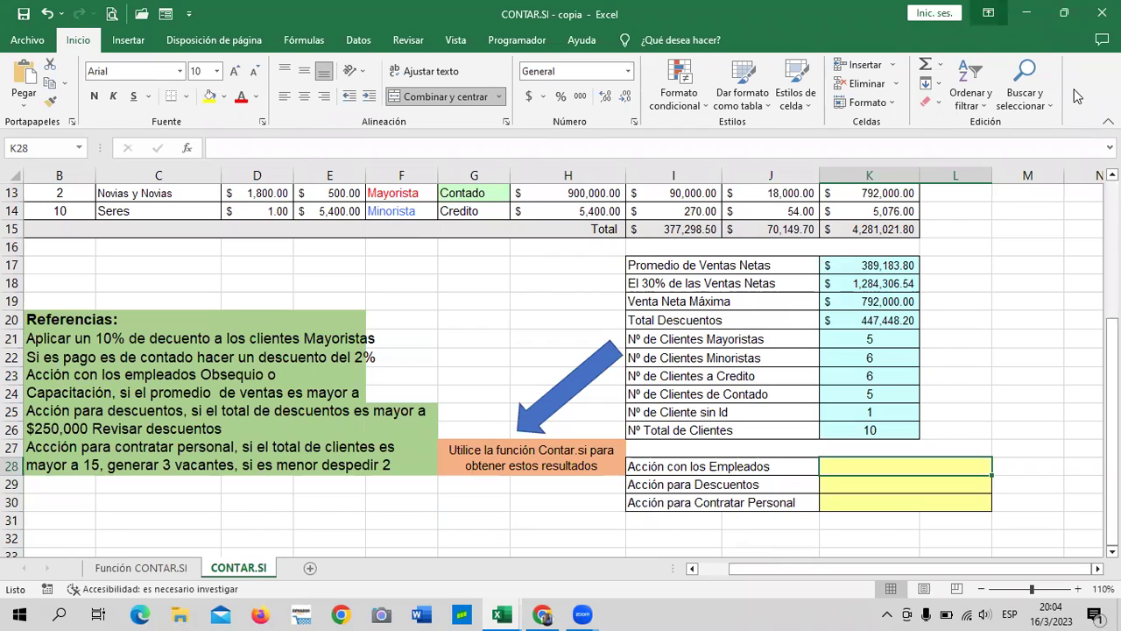
{"action": "left_click", "coordinate": [465, 98]}
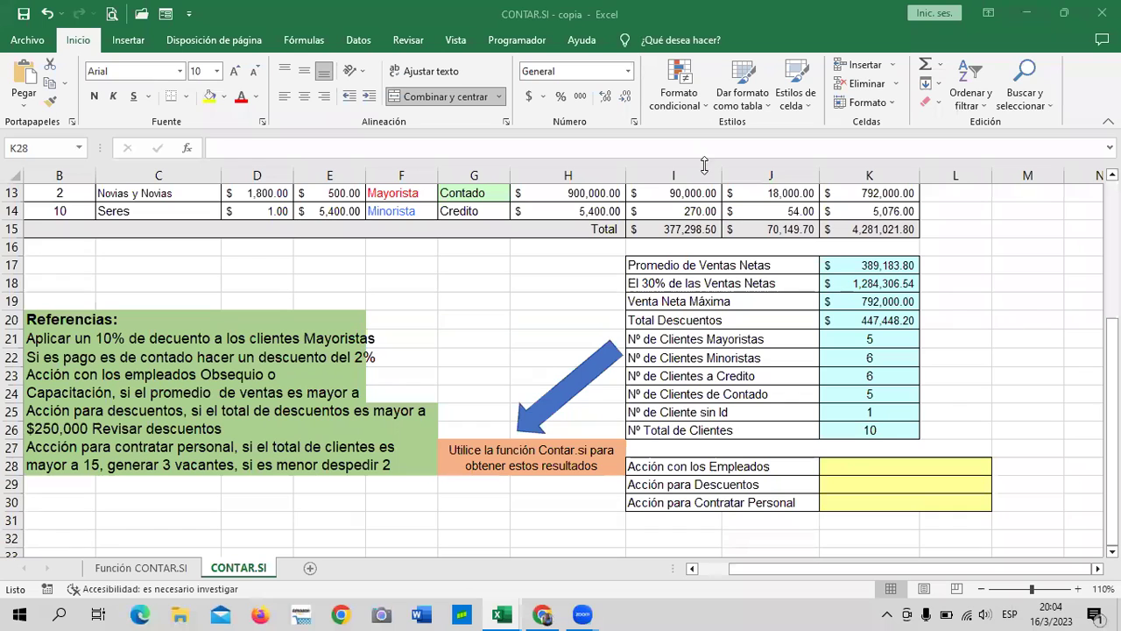
{"action": "scroll", "coordinate": [835, 466], "scroll_direction": "down", "scroll_amount": 2}
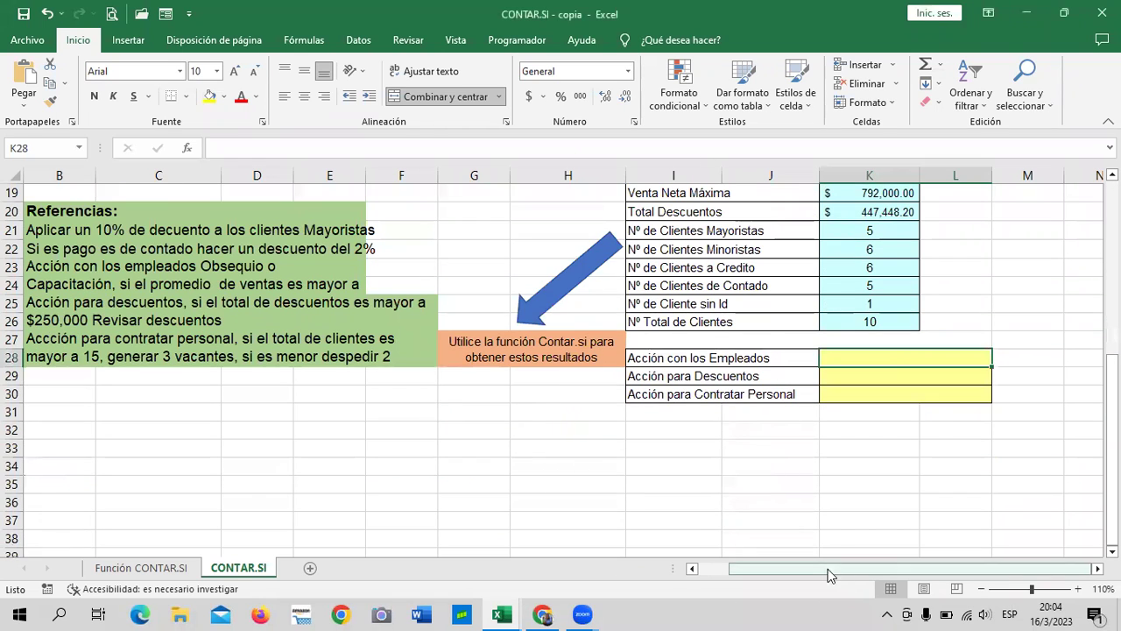
{"action": "scroll", "coordinate": [851, 484], "scroll_direction": "up", "scroll_amount": 3}
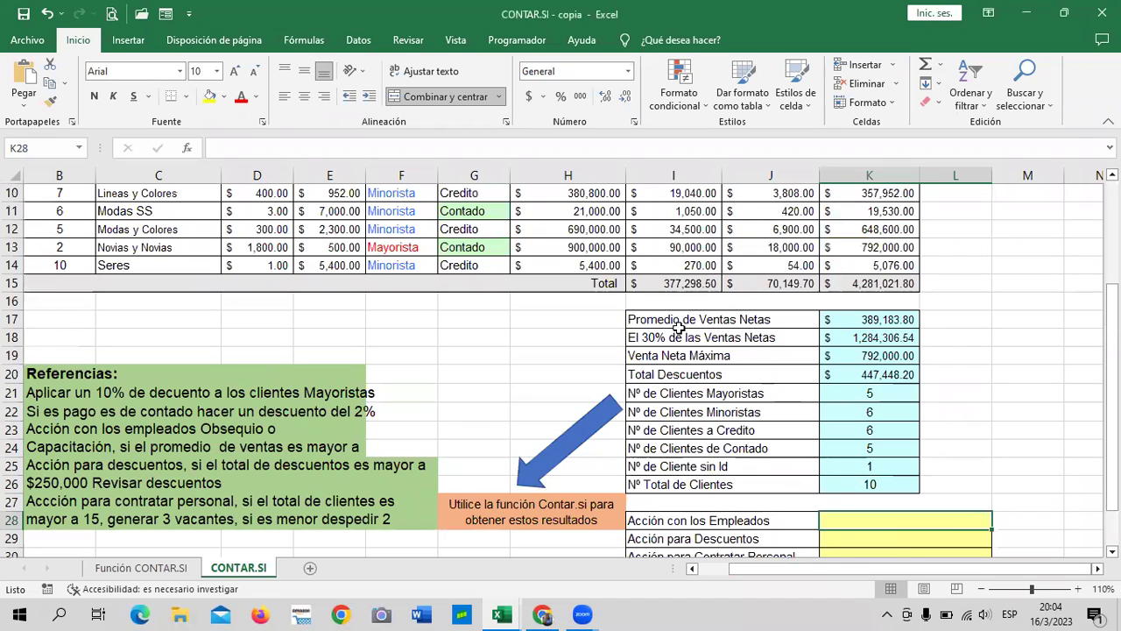
- Check the net sales formulas in K17–K20 and the discount totals in I15 and J15
{"action": "left_click", "coordinate": [861, 320]}
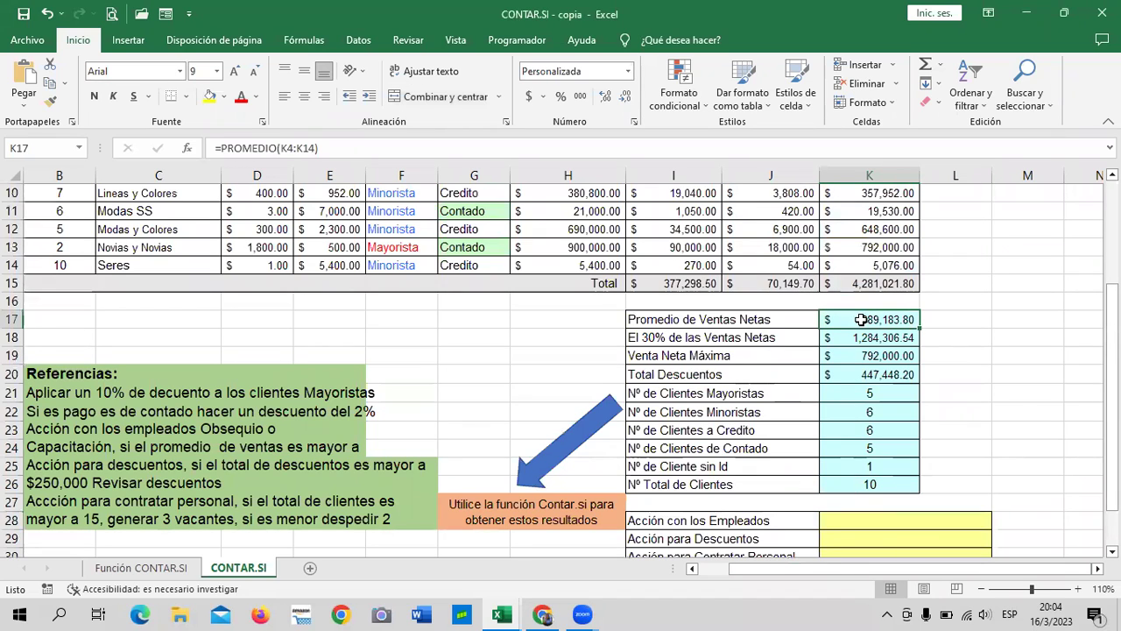
{"action": "left_click", "coordinate": [844, 339]}
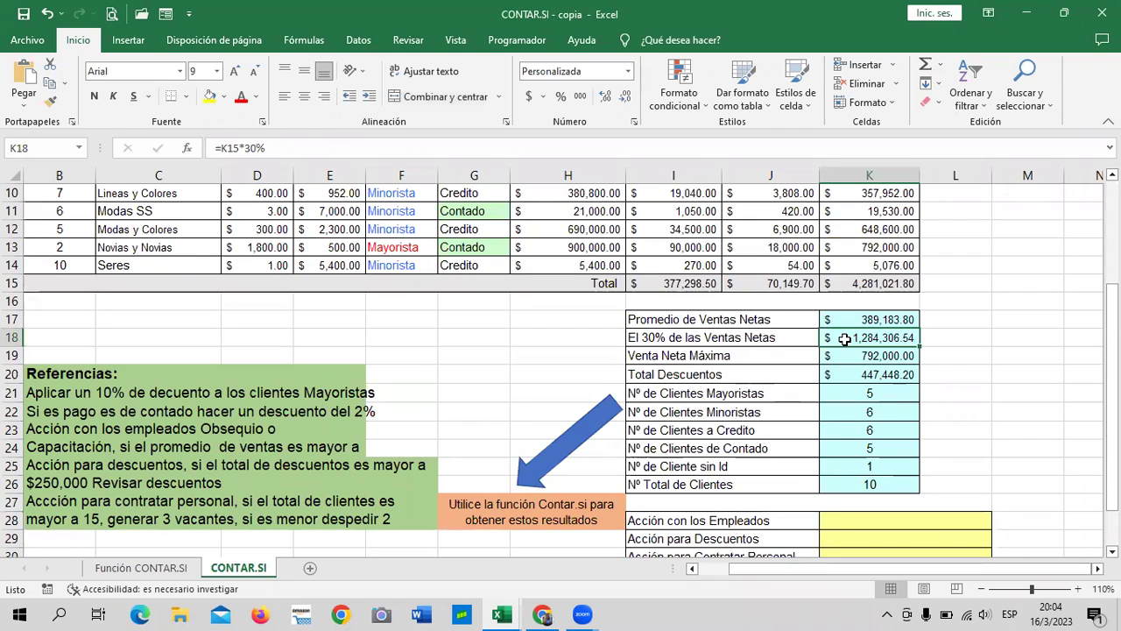
{"action": "left_click", "coordinate": [846, 354]}
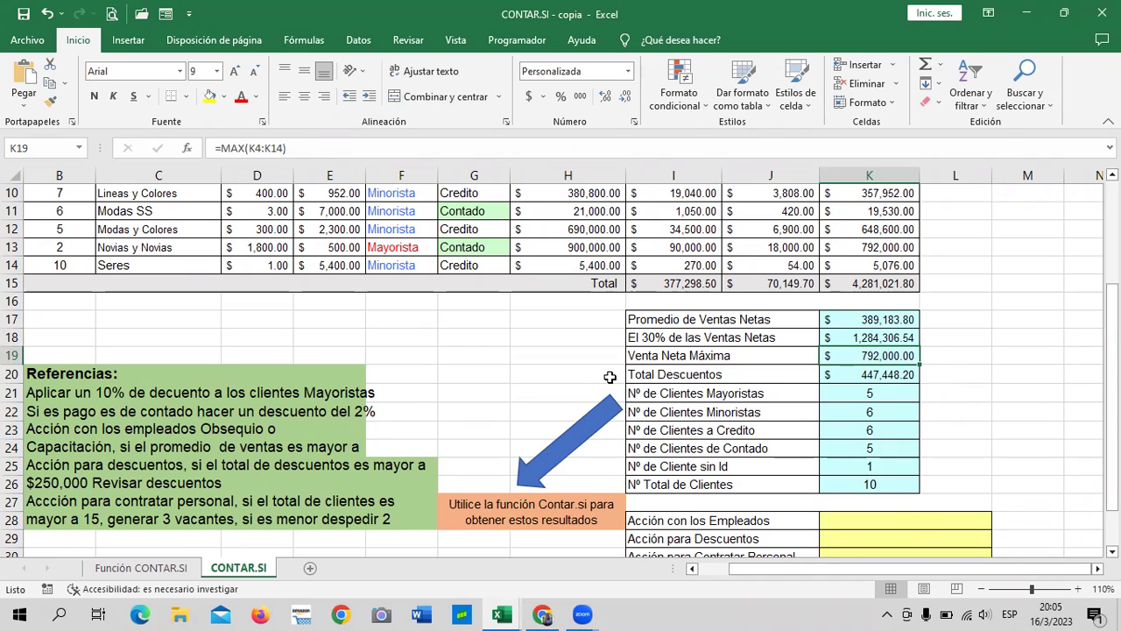
{"action": "left_click", "coordinate": [842, 374]}
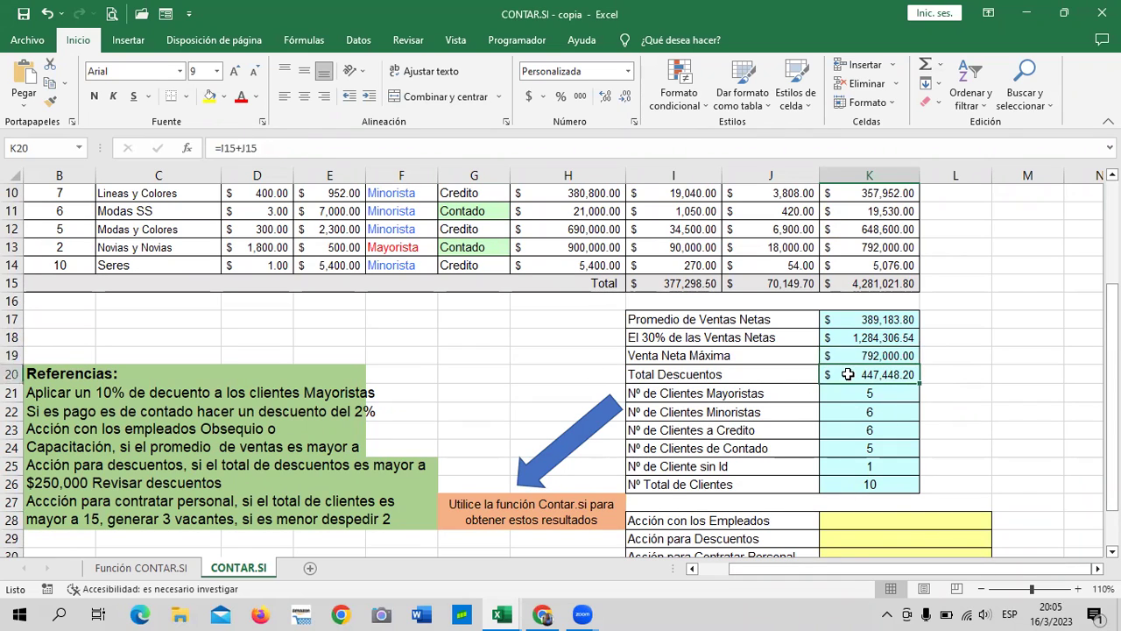
{"action": "left_click", "coordinate": [663, 284]}
{"action": "left_click", "coordinate": [770, 282]}
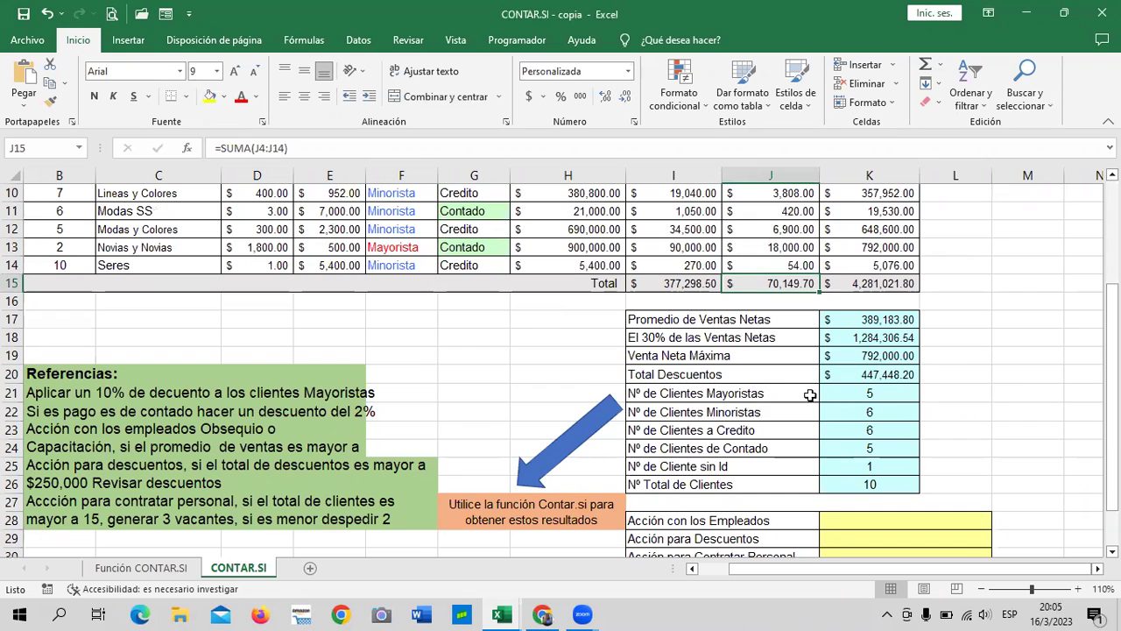
- Check the client count formulas: Mayorista, Minorista, Credito, Contado, CONTAR.BLANCO and CONTARA totals
{"action": "left_click", "coordinate": [869, 392]}
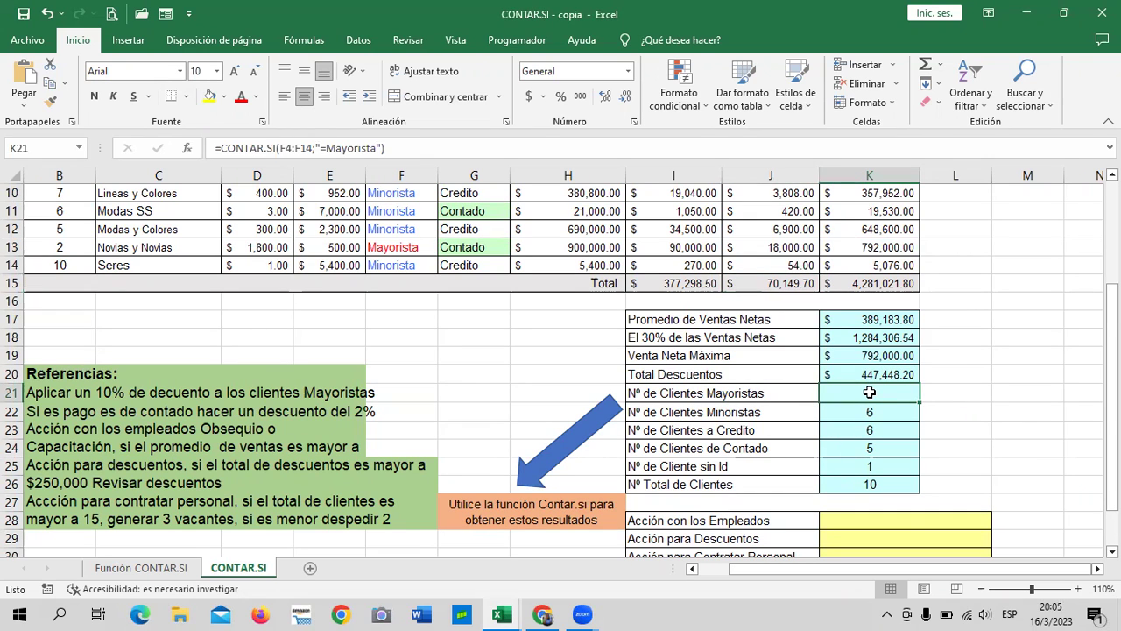
{"action": "left_click", "coordinate": [869, 413]}
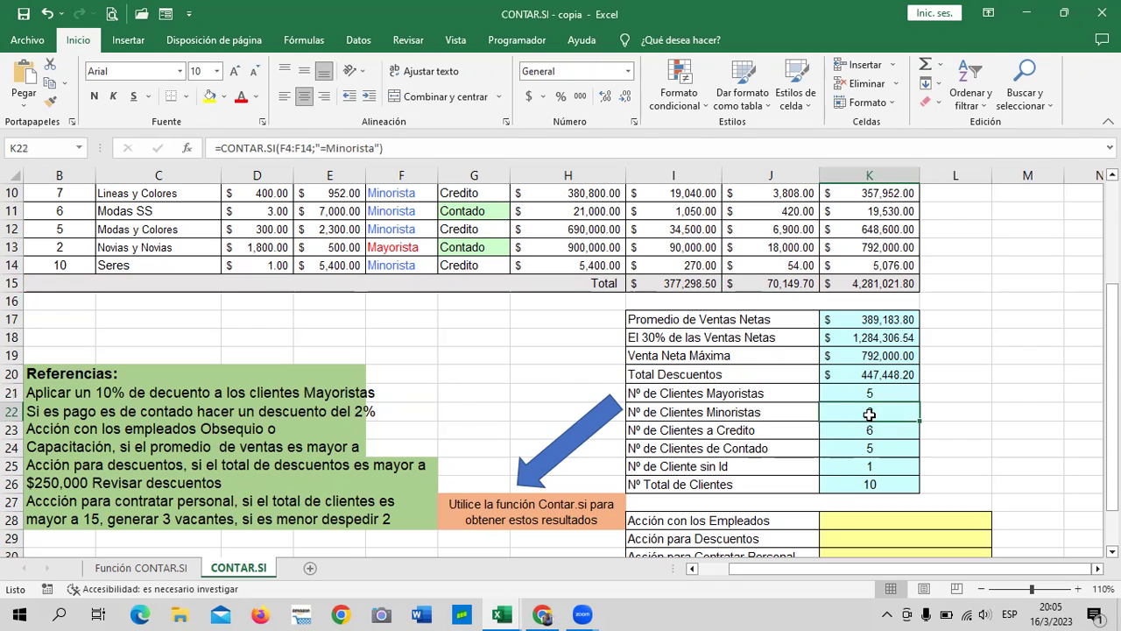
{"action": "left_click", "coordinate": [887, 426]}
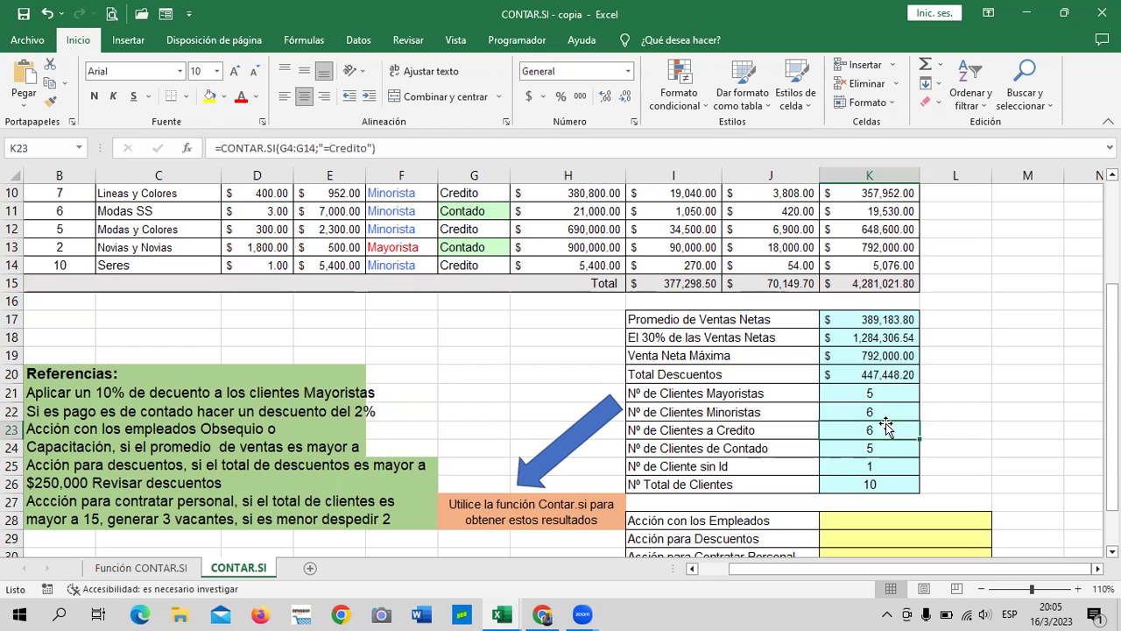
{"action": "key", "text": "Down"}
{"action": "scroll", "coordinate": [873, 424], "scroll_direction": "down", "scroll_amount": 1}
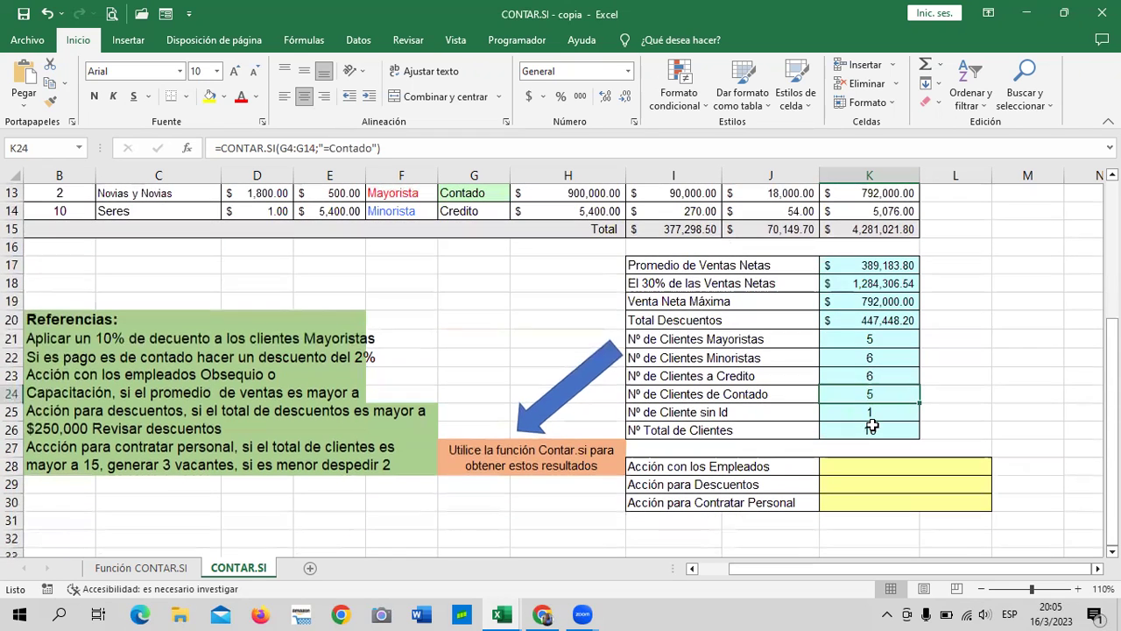
{"action": "left_click", "coordinate": [848, 412]}
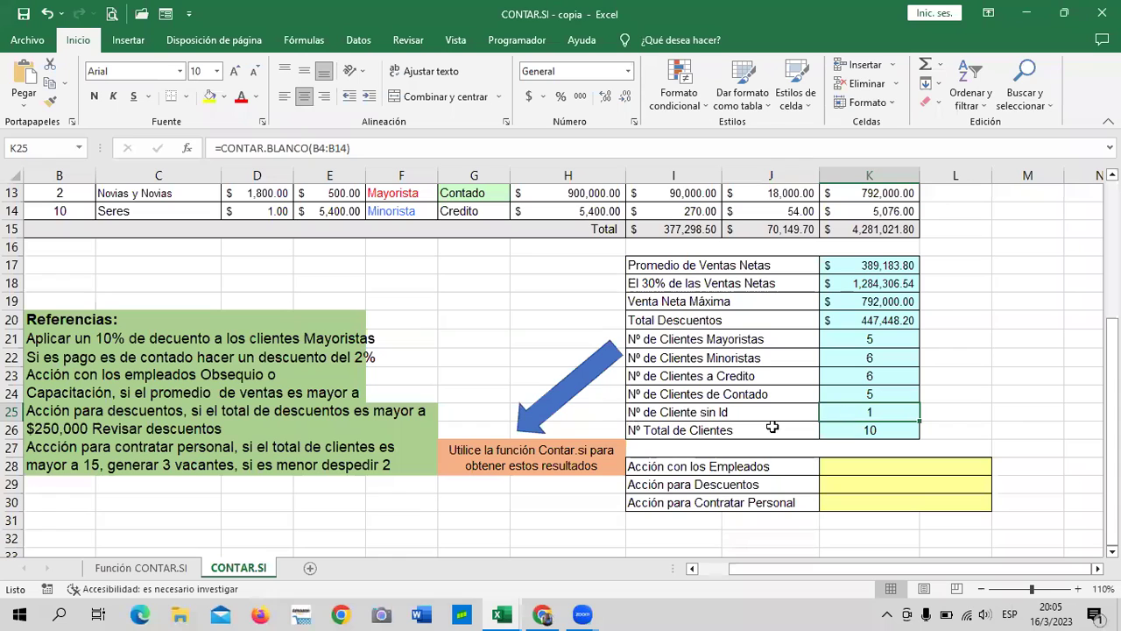
{"action": "left_click", "coordinate": [845, 425]}
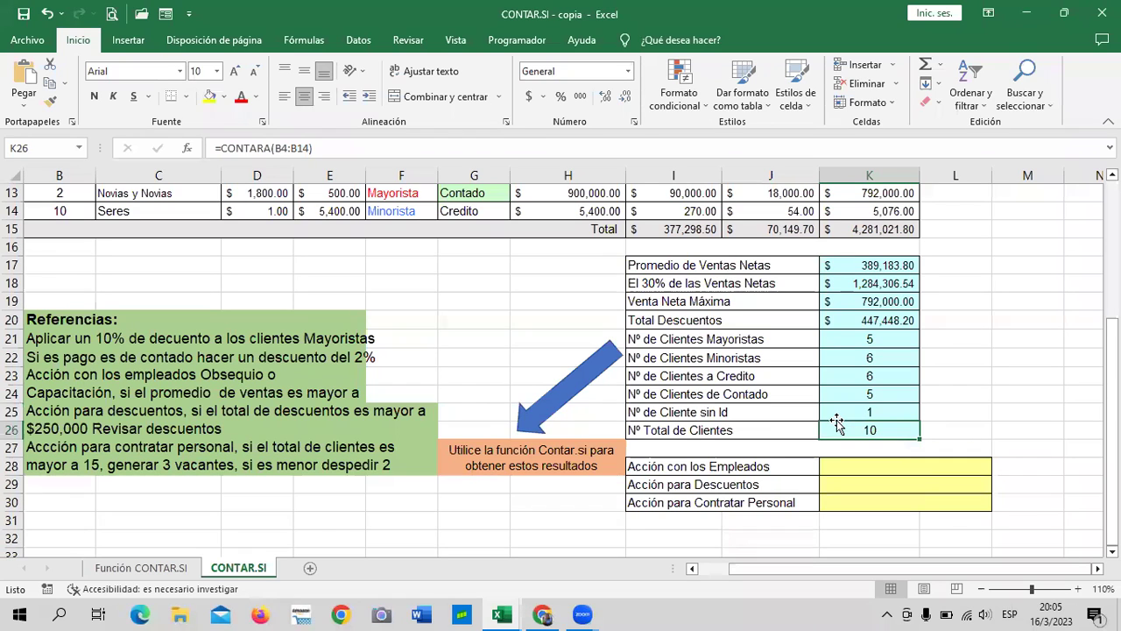
{"action": "left_click", "coordinate": [869, 410]}
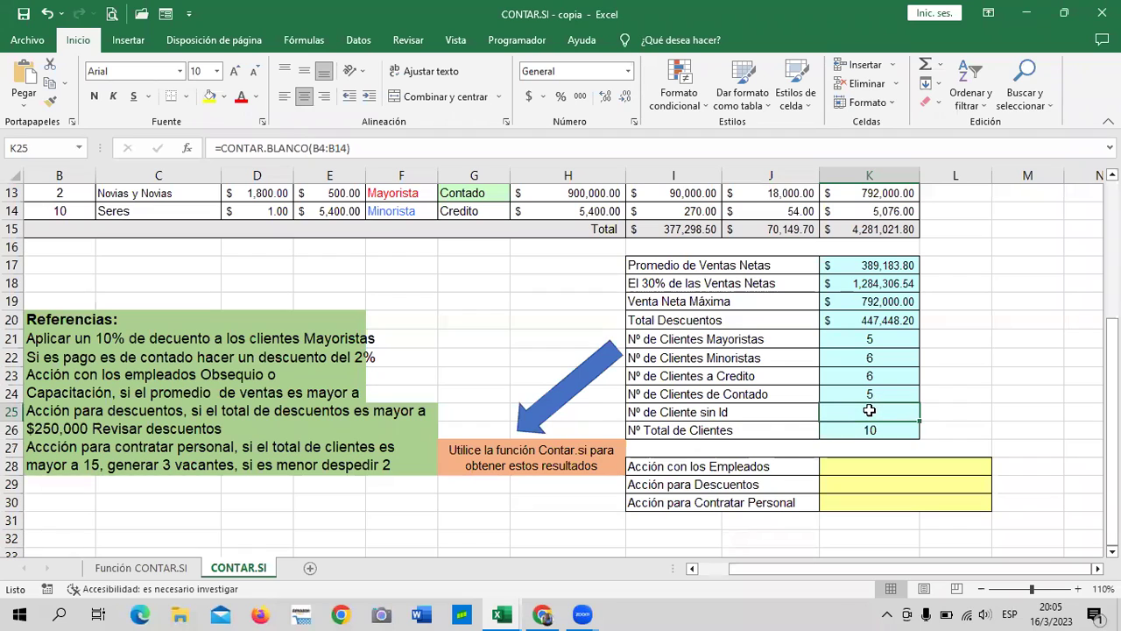
{"action": "left_click", "coordinate": [863, 430]}
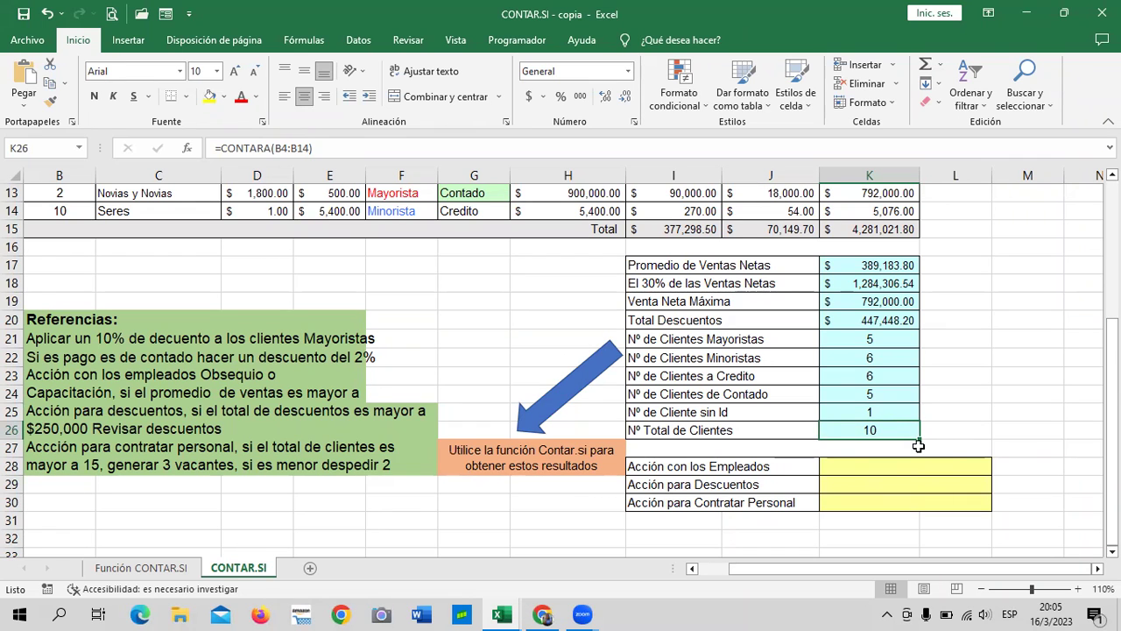
- Read the action reference texts and select the employee-action text range B23:F24
{"action": "left_click_drag", "start_coordinate": [807, 574], "coordinate": [781, 567]}
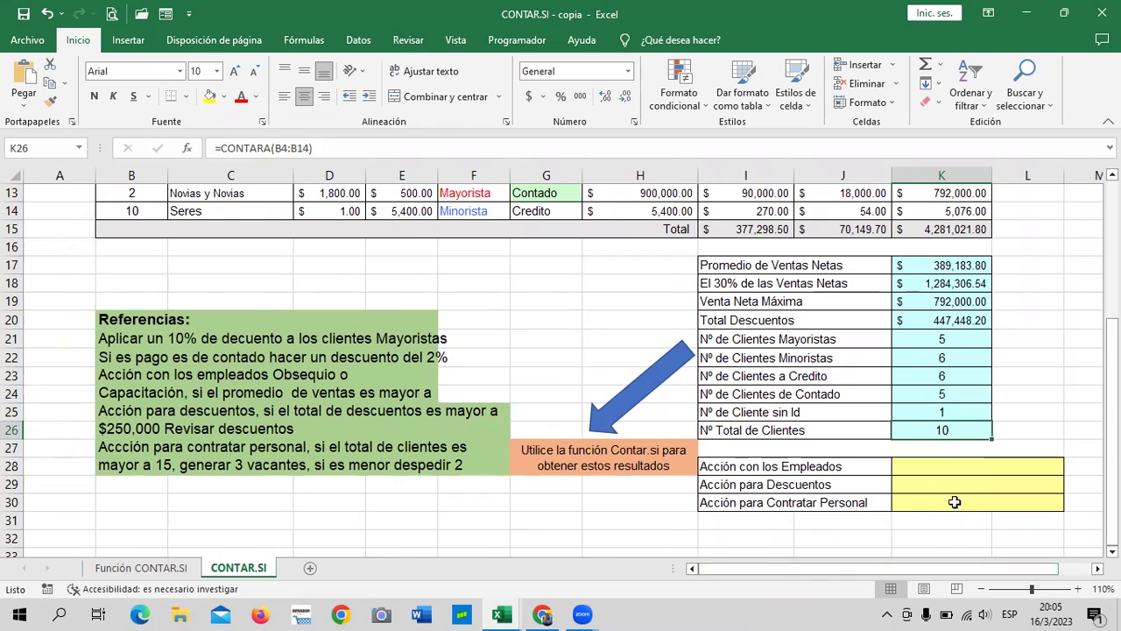
{"action": "left_click", "coordinate": [964, 466]}
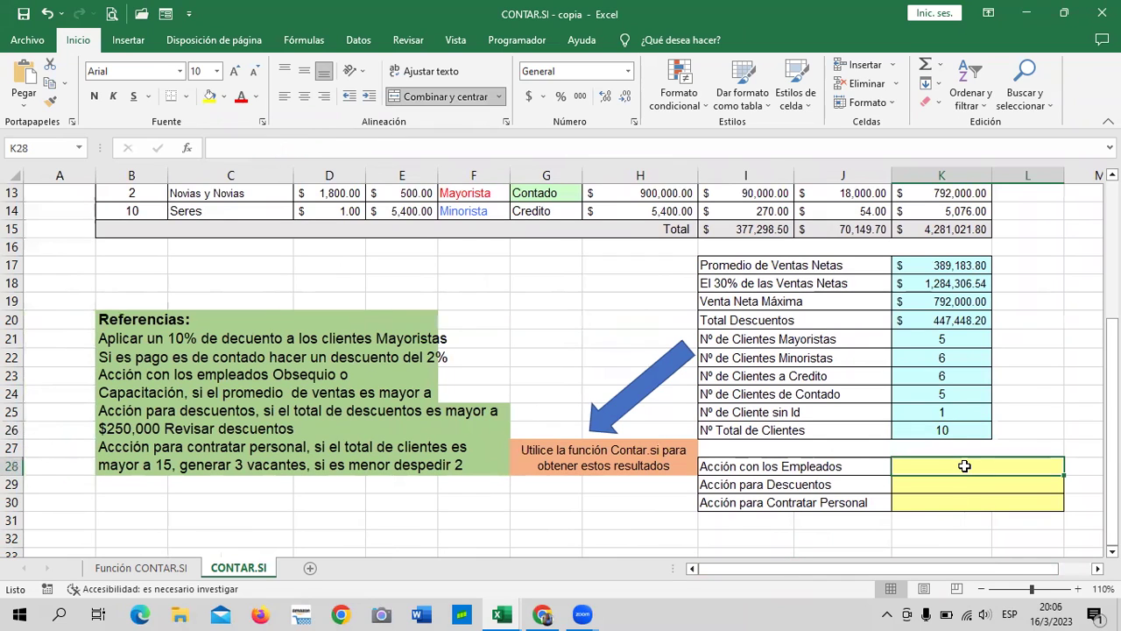
{"action": "left_click", "coordinate": [152, 457]}
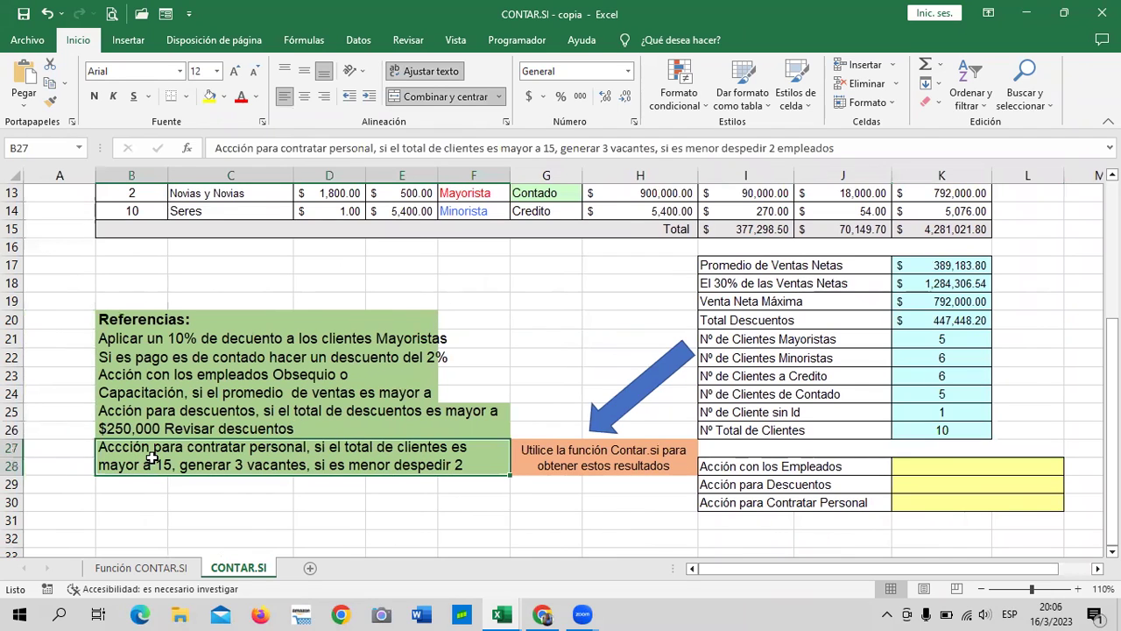
{"action": "left_click_drag", "start_coordinate": [130, 417], "coordinate": [142, 399]}
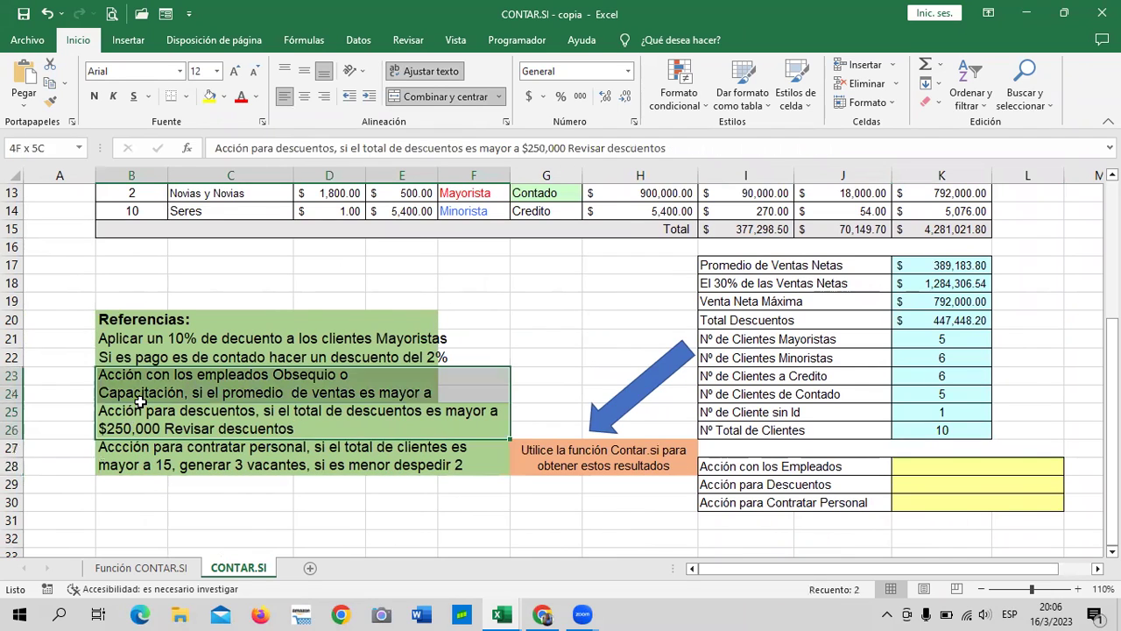
{"action": "left_click", "coordinate": [388, 378]}
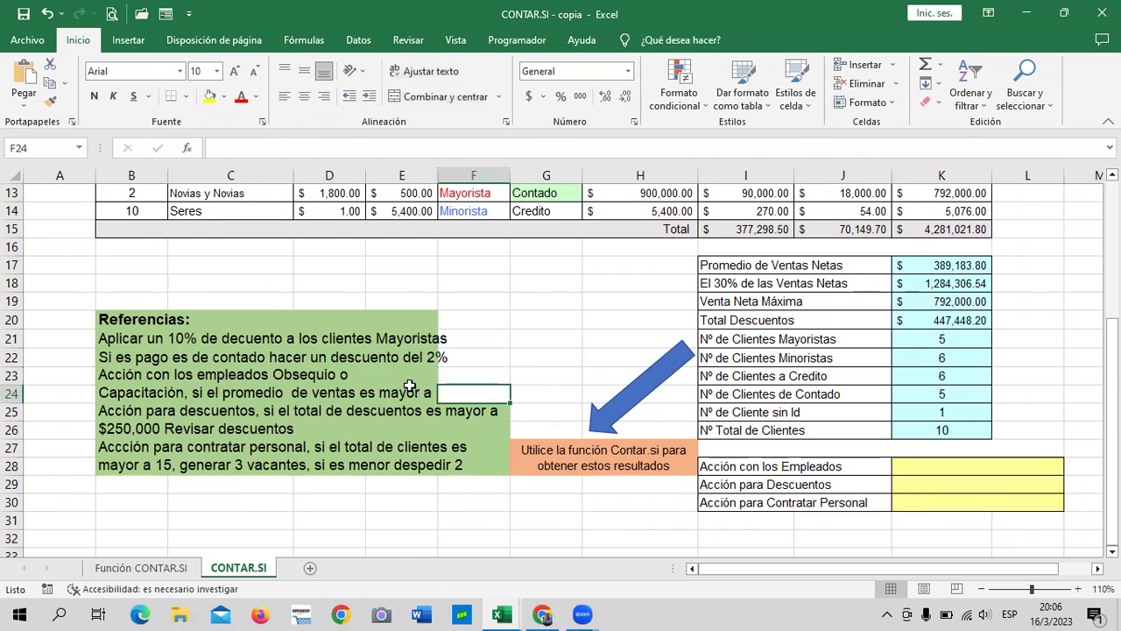
{"action": "left_click_drag", "start_coordinate": [339, 389], "coordinate": [456, 383]}
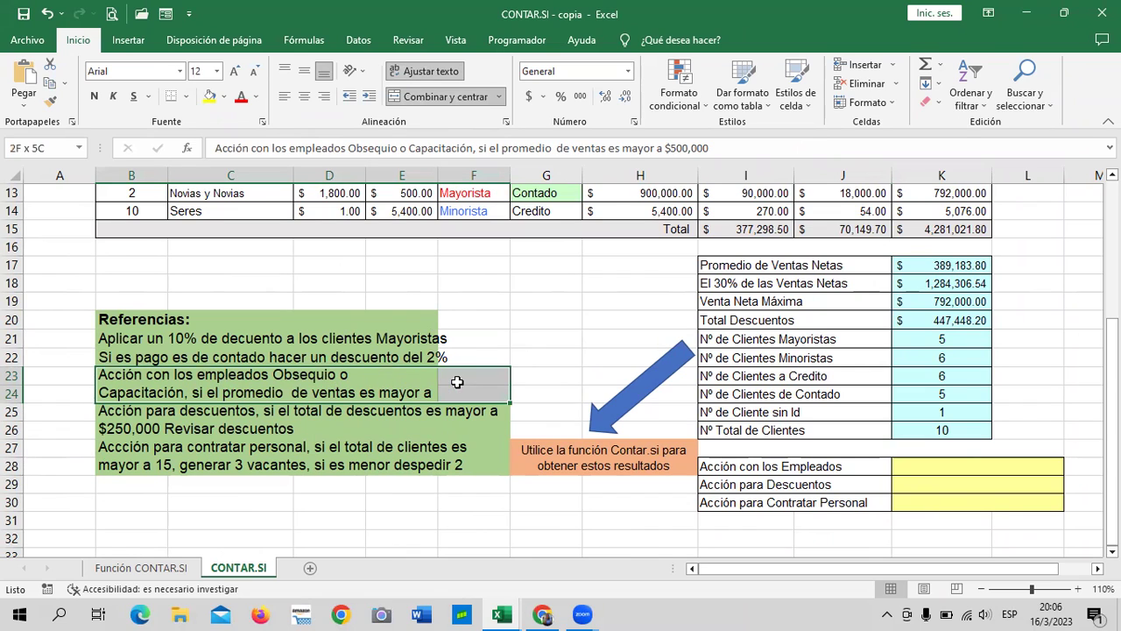
- Re-merge B23:F24 and left-align the employee-action reference text
{"action": "left_click", "coordinate": [456, 93]}
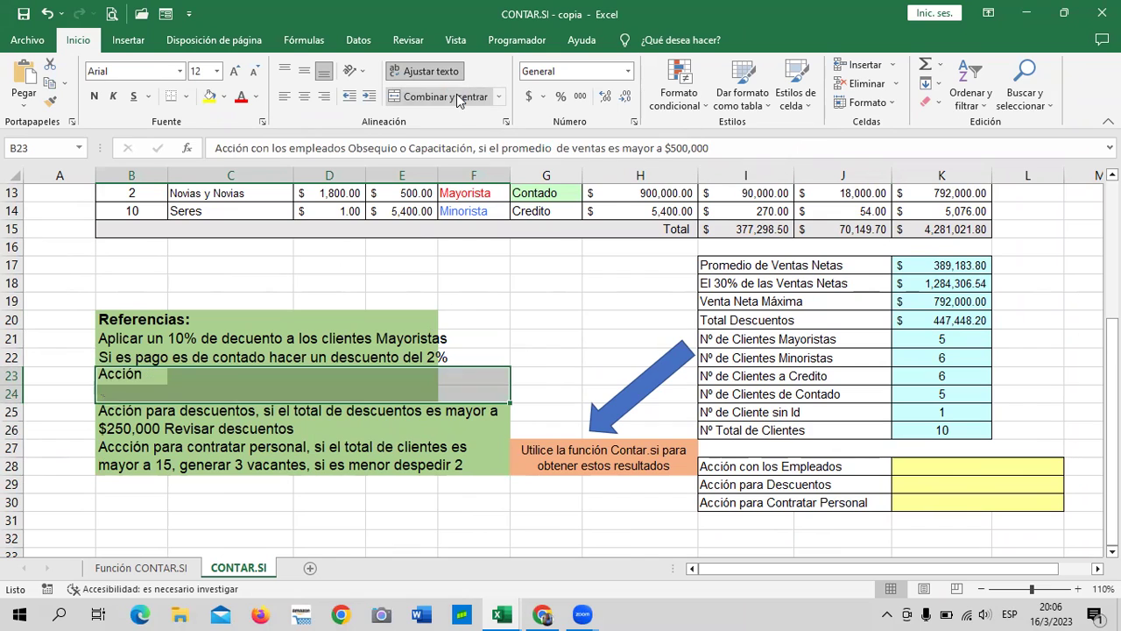
{"action": "left_click", "coordinate": [458, 95]}
{"action": "left_click", "coordinate": [545, 354]}
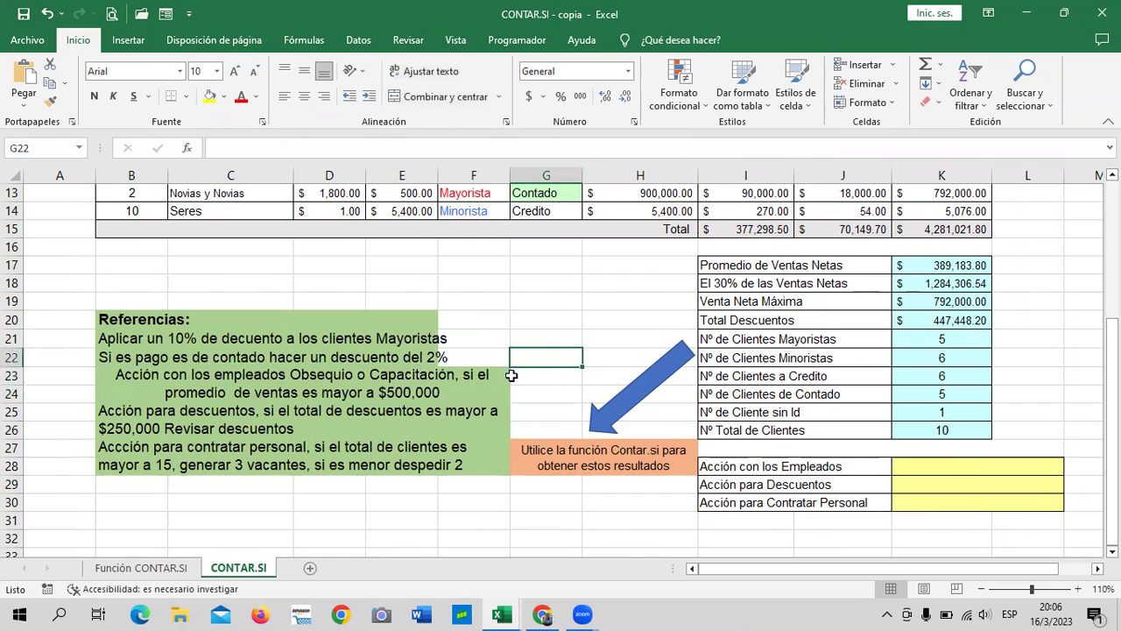
{"action": "left_click", "coordinate": [473, 375]}
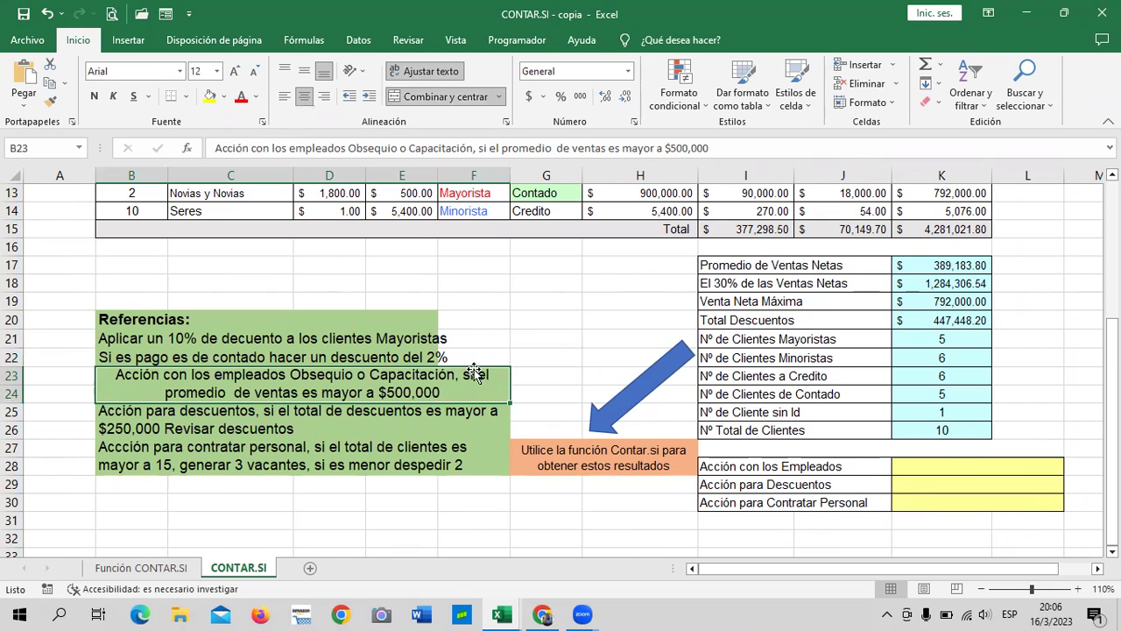
{"action": "left_click", "coordinate": [284, 95]}
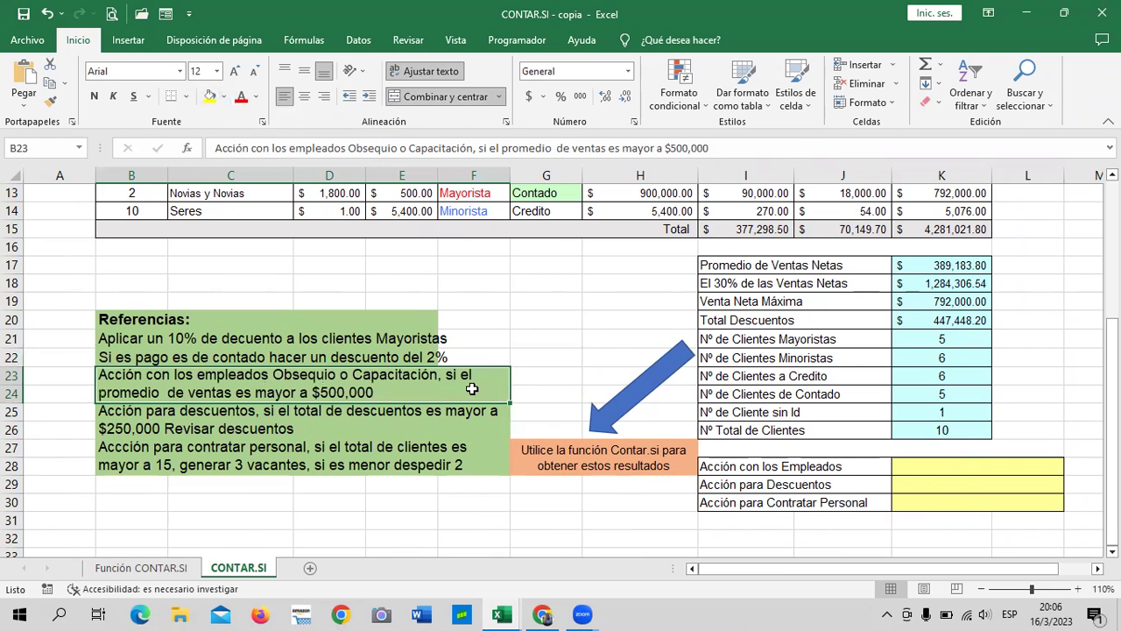
- Verify the merged reference text shows fully and recheck the K17 average net sales formula
{"action": "left_click", "coordinate": [524, 387]}
{"action": "left_click", "coordinate": [446, 389]}
{"action": "left_click", "coordinate": [518, 356]}
{"action": "left_click", "coordinate": [459, 374]}
{"action": "left_click", "coordinate": [955, 267]}
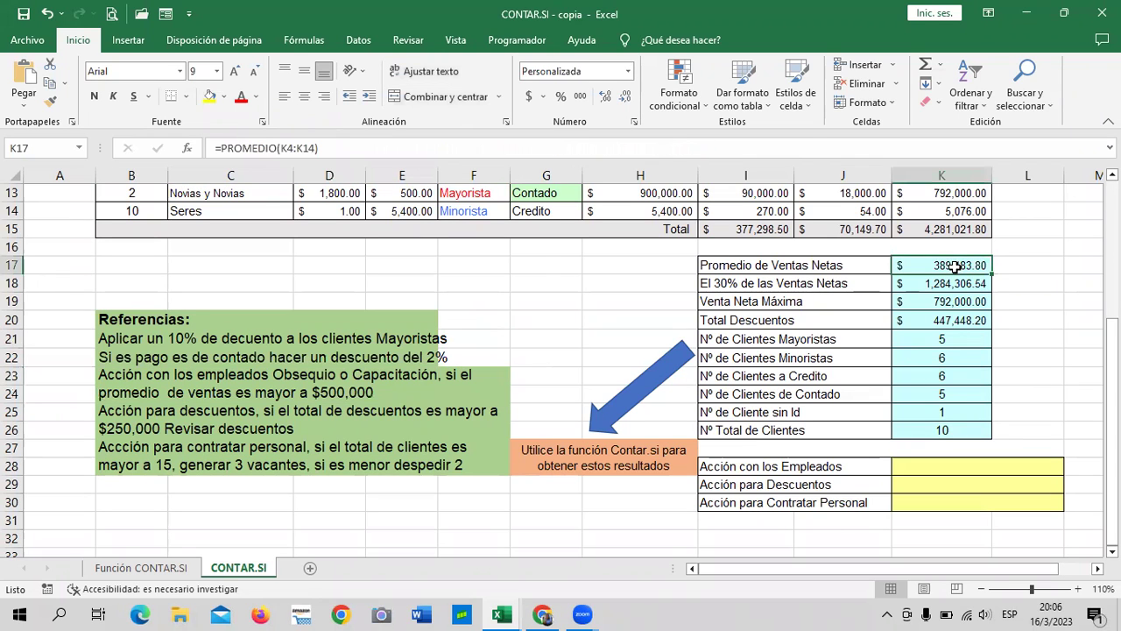
{"action": "left_click", "coordinate": [486, 389]}
{"action": "left_click", "coordinate": [452, 411]}
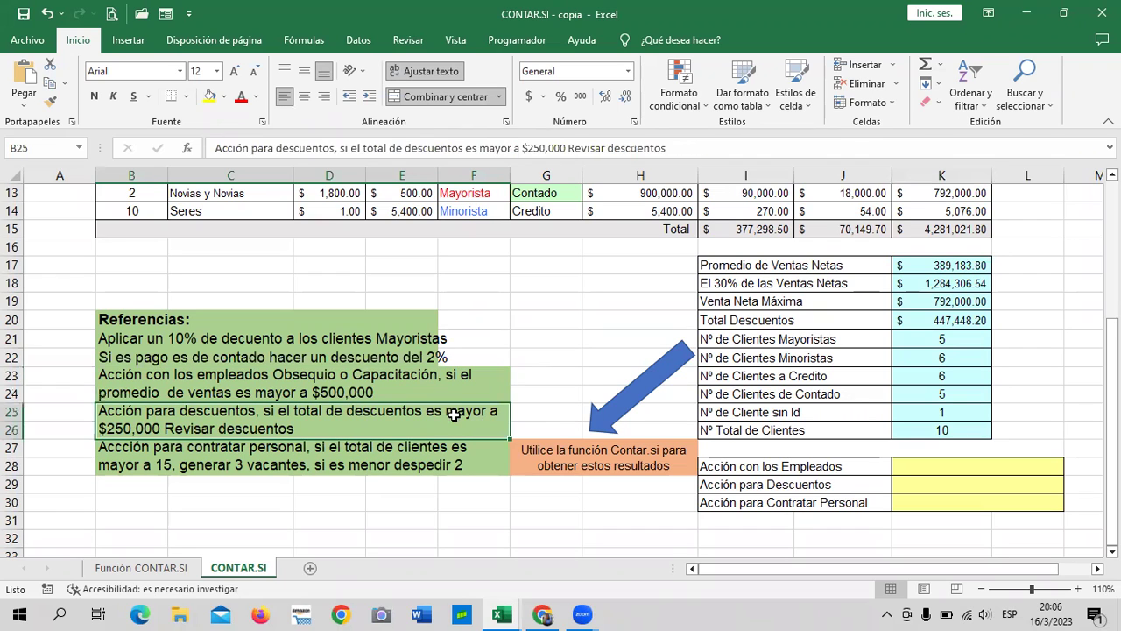
{"action": "left_click", "coordinate": [372, 377]}
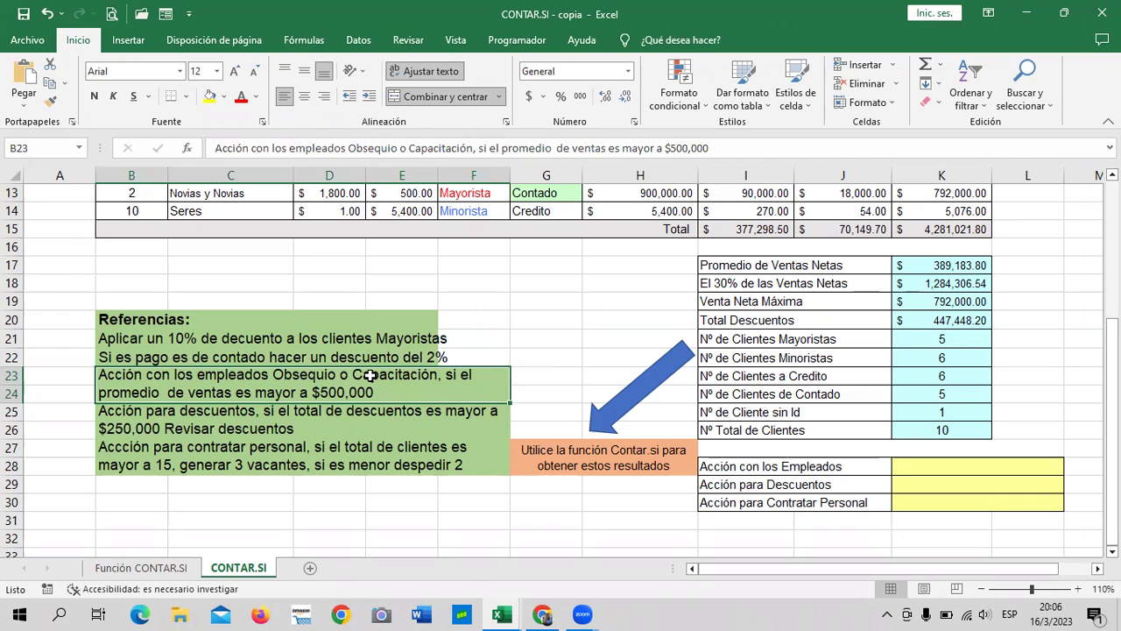
- Enter =SI(K17>500000;"Obsequio";"Capacitación") in K28 for Acción con los Empleados
{"action": "left_click", "coordinate": [943, 466]}
{"action": "type", "text": "="}
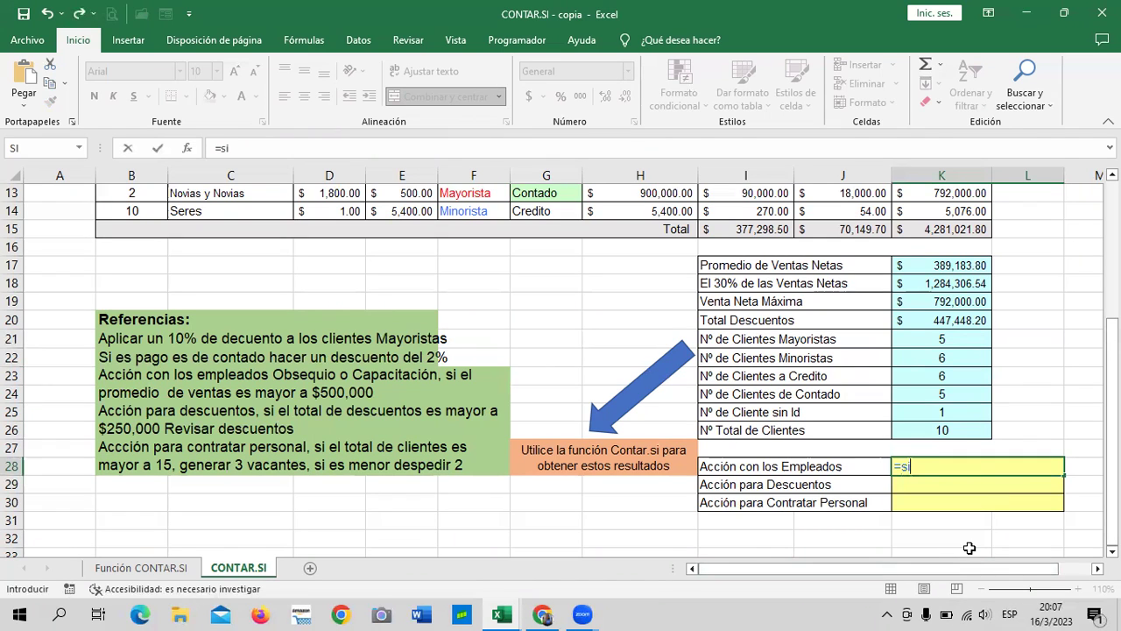
{"action": "type", "text": "si"}
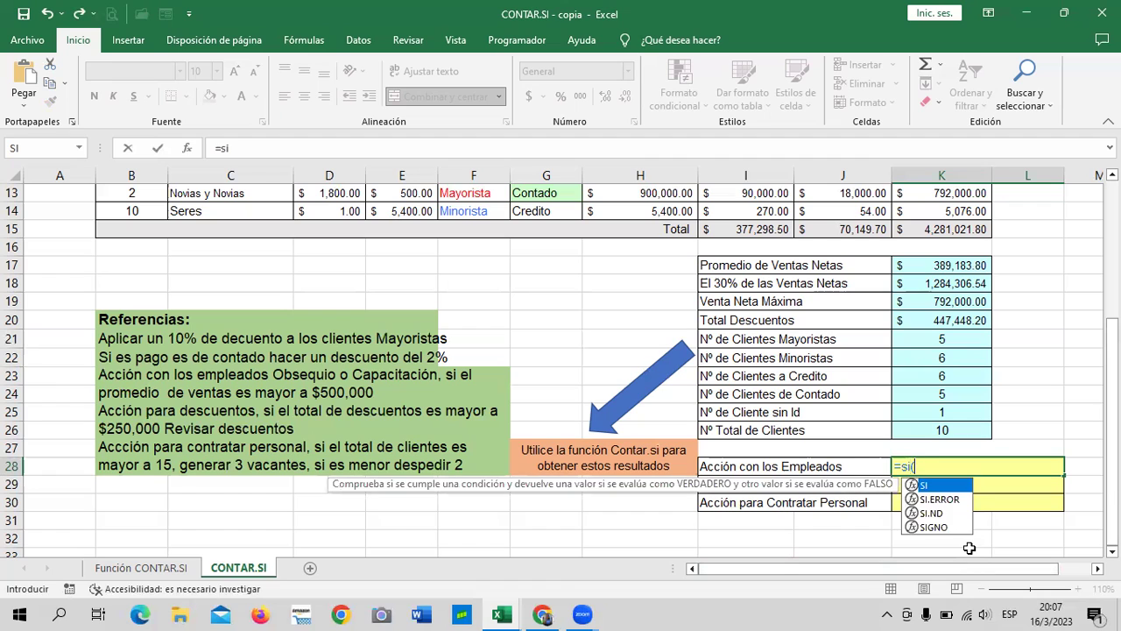
{"action": "type", "text": "("}
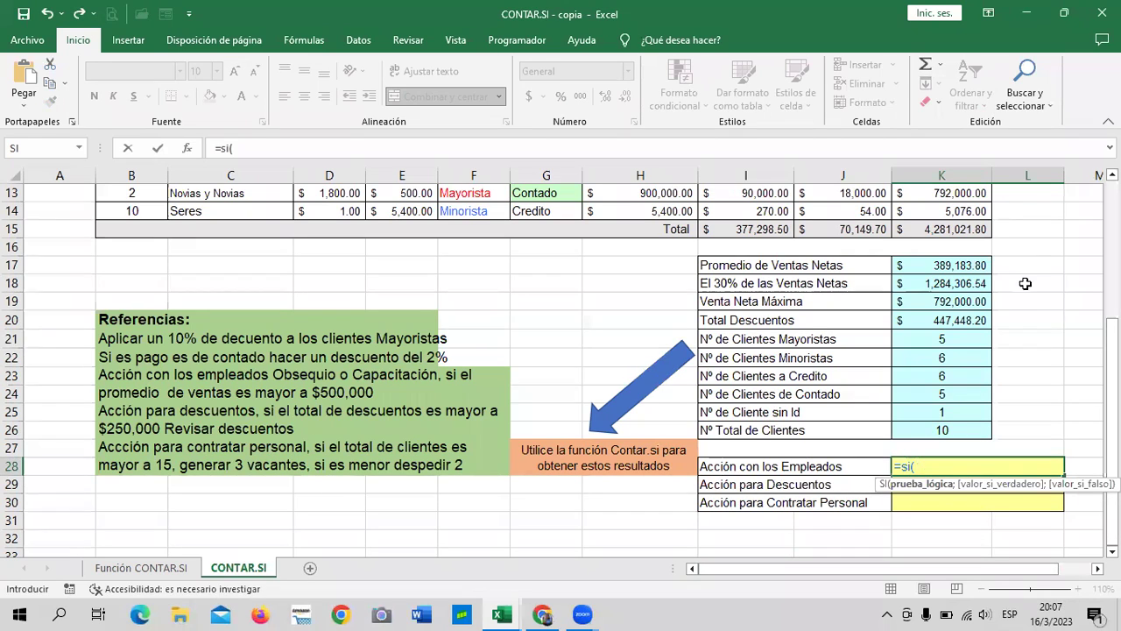
{"action": "left_click", "coordinate": [944, 263]}
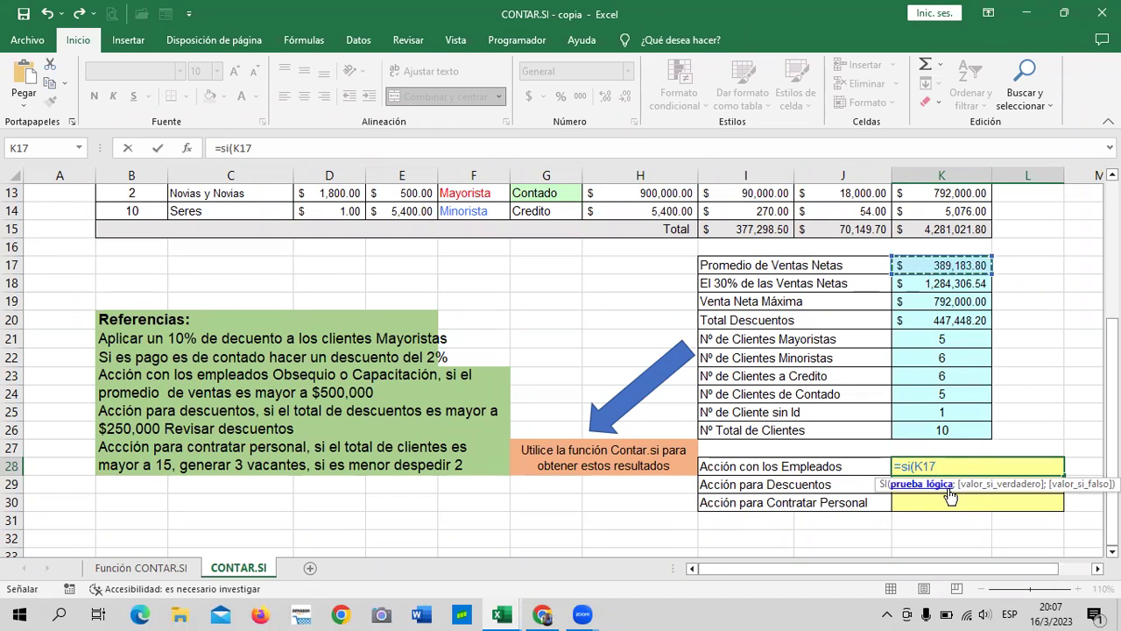
{"action": "type", "text": "<"}
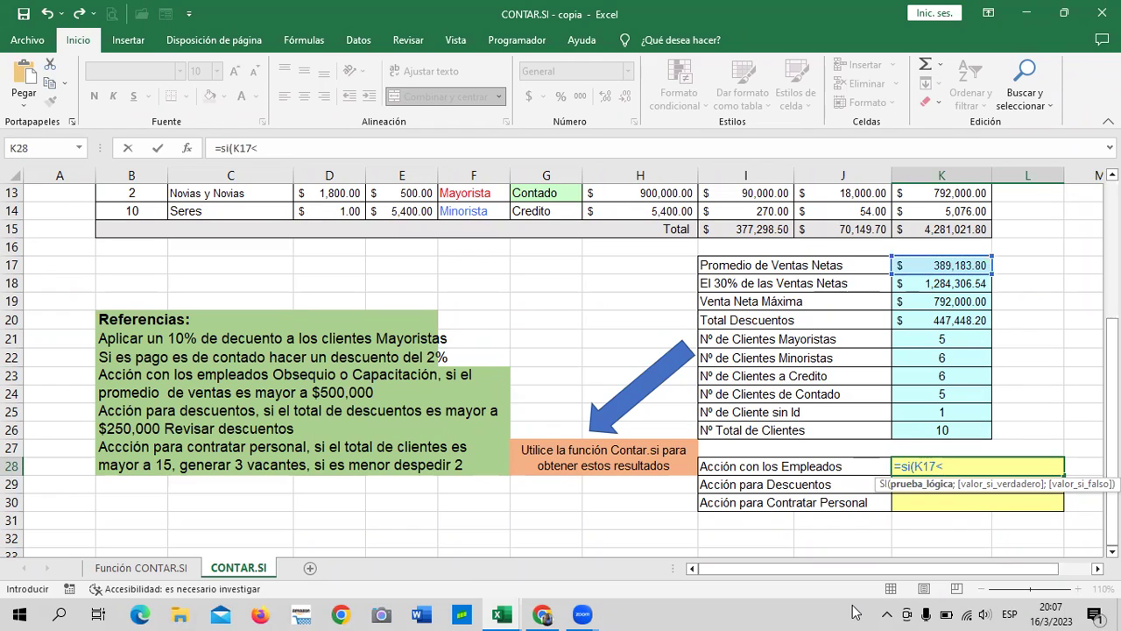
{"action": "key", "text": "BackSpace"}
{"action": "type", "text": ">50"}
{"action": "type", "text": "0000"}
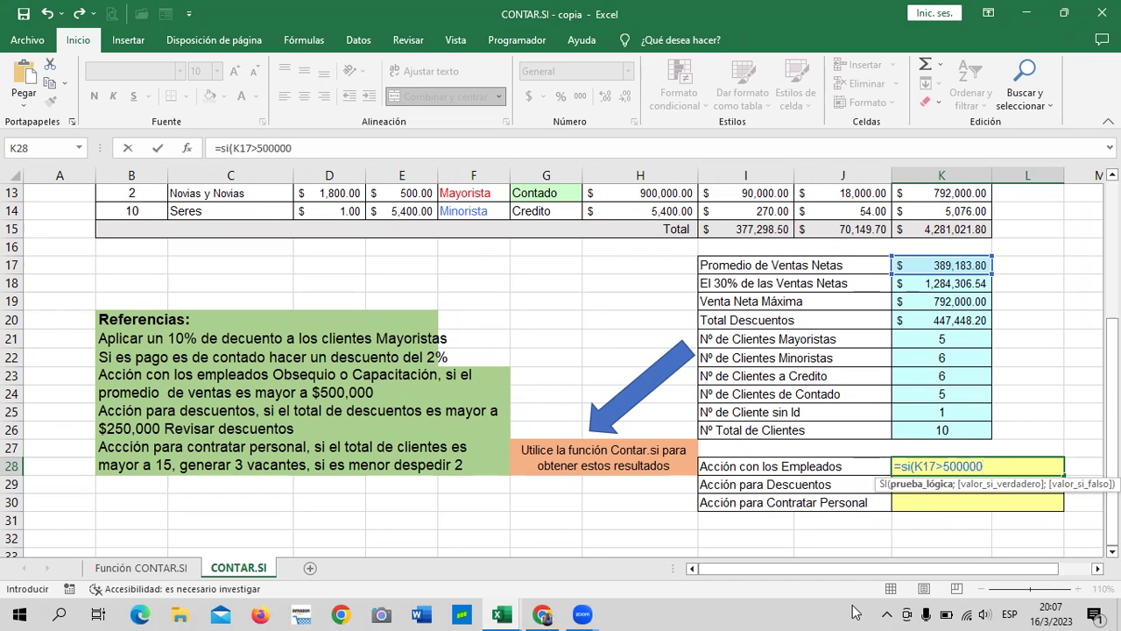
{"action": "type", "text": ";"}
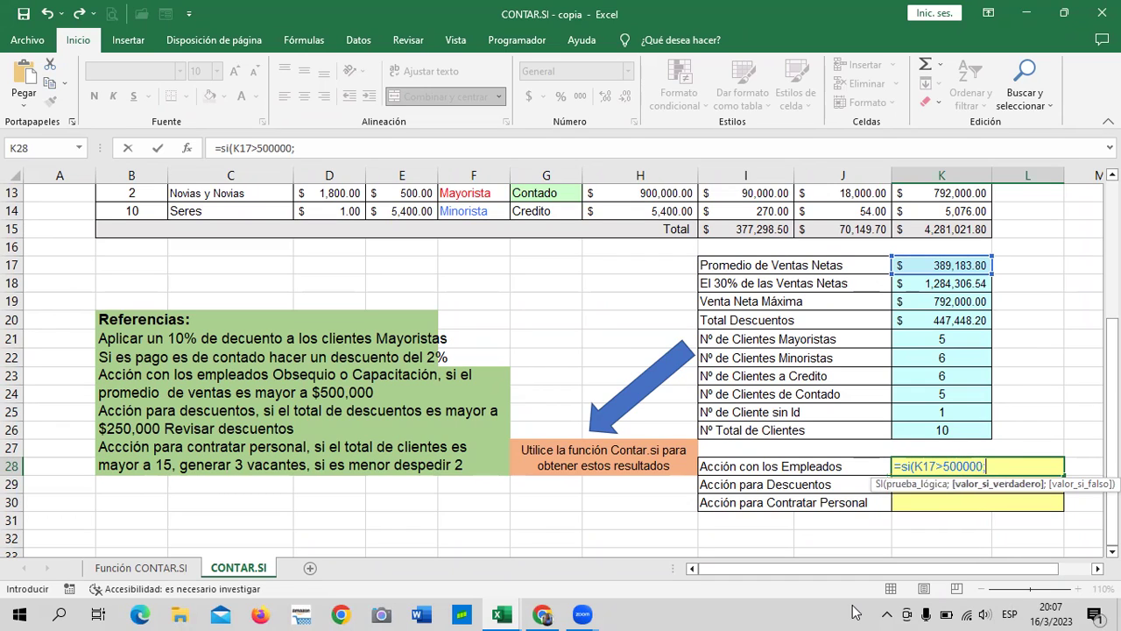
{"action": "type", "text": "\""}
{"action": "type", "text": "Obse"}
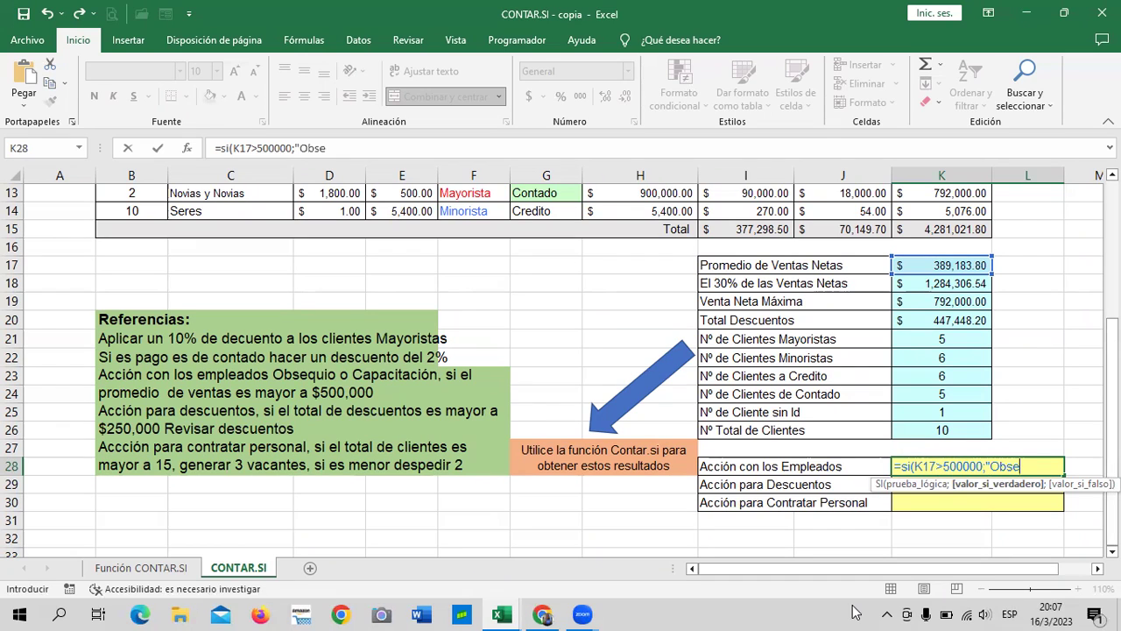
{"action": "type", "text": "quio\""}
{"action": "type", "text": ";"}
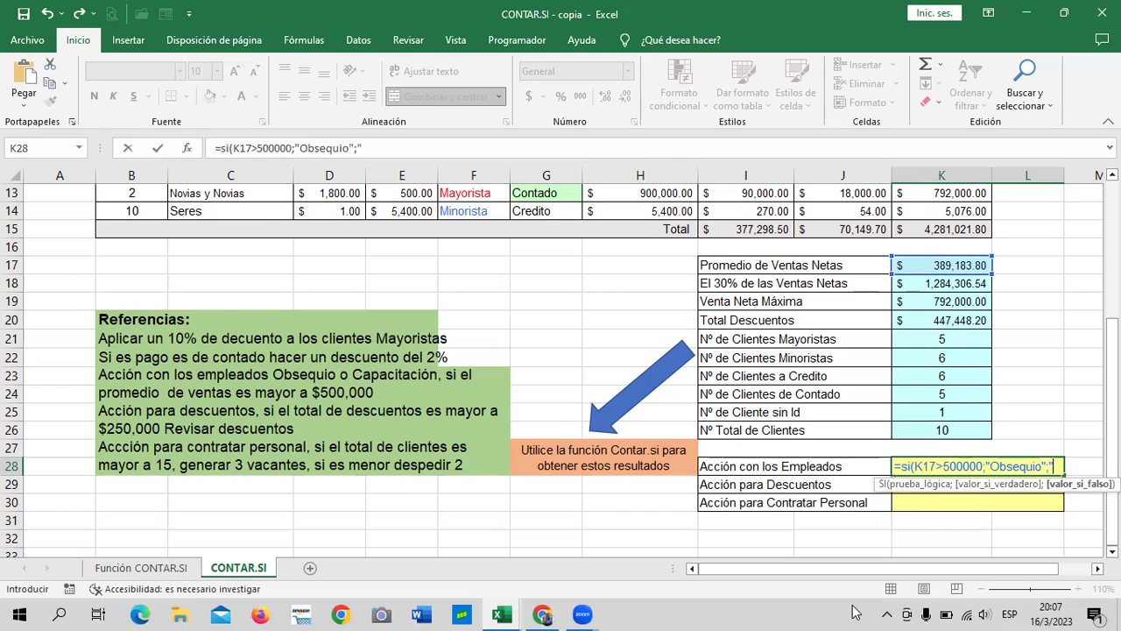
{"action": "type", "text": "\""}
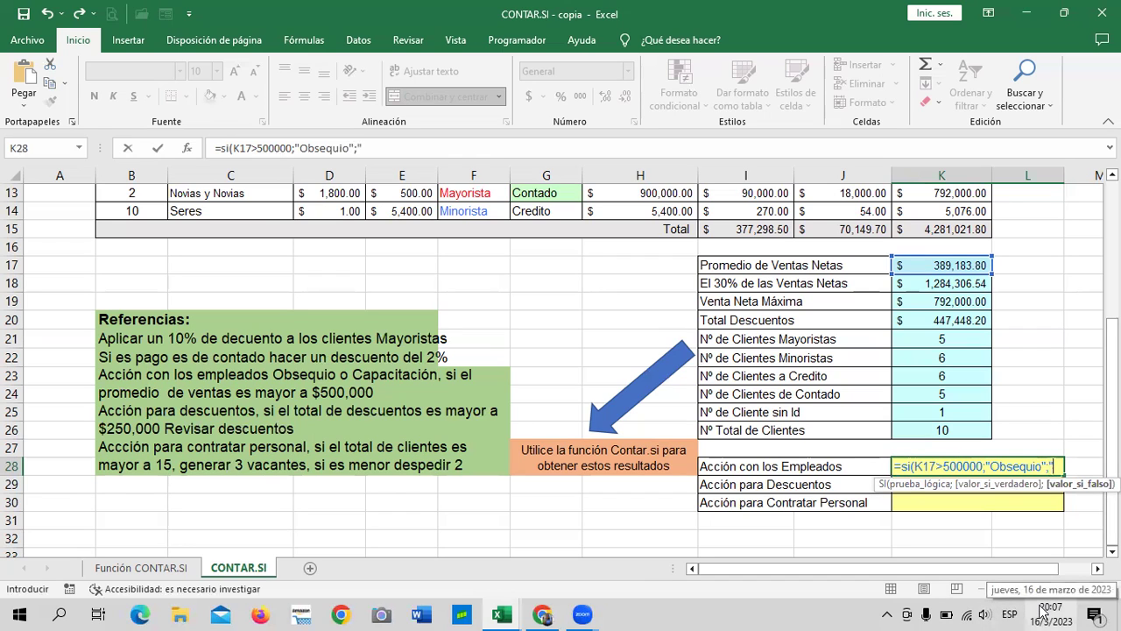
{"action": "type", "text": "Capa"}
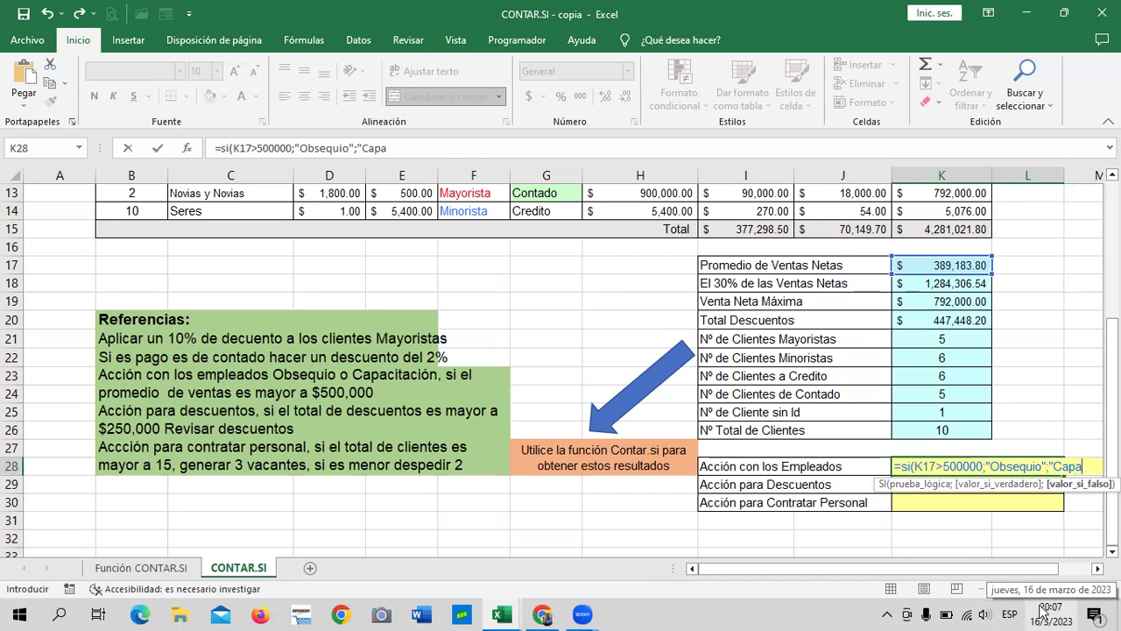
{"action": "type", "text": "citación\")"}
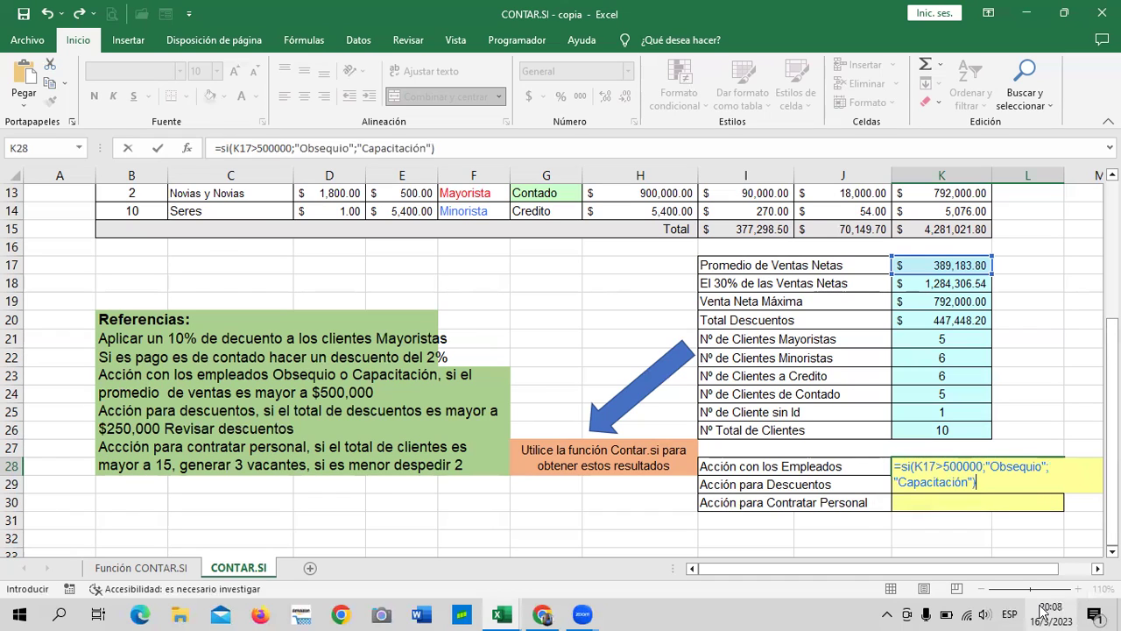
{"action": "key", "text": "Return"}
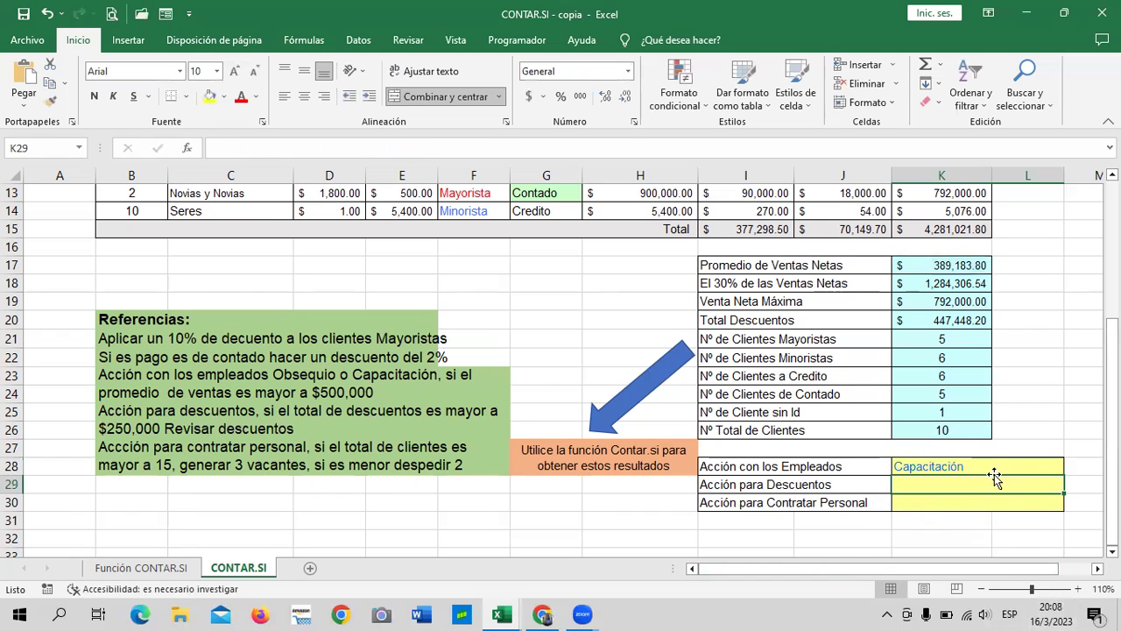
{"action": "left_click", "coordinate": [996, 463]}
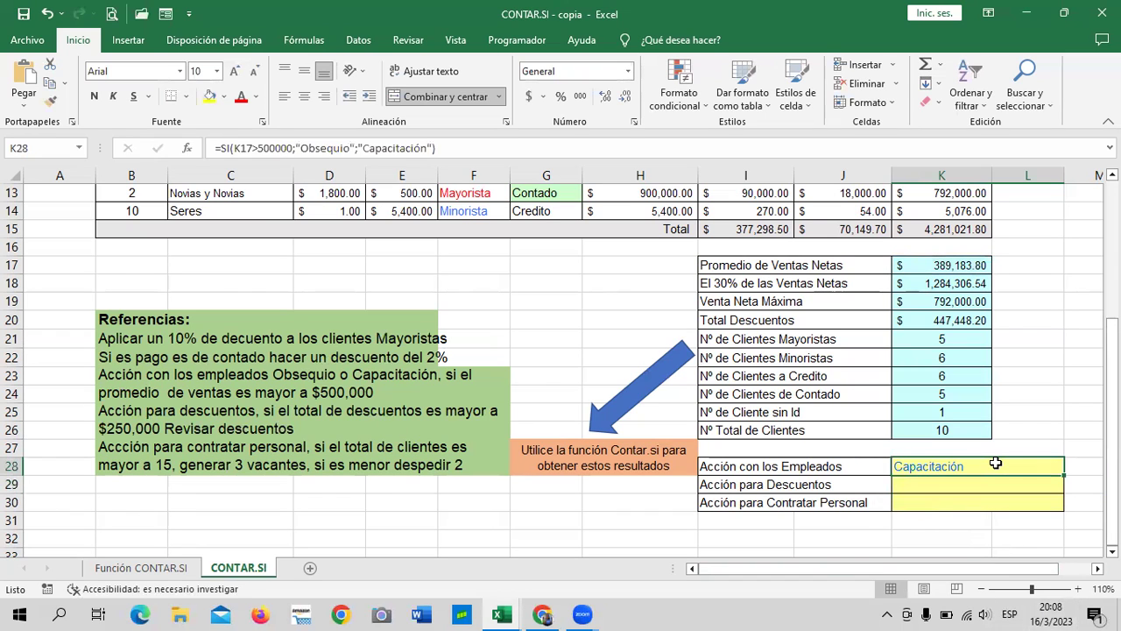
{"action": "left_click", "coordinate": [939, 267]}
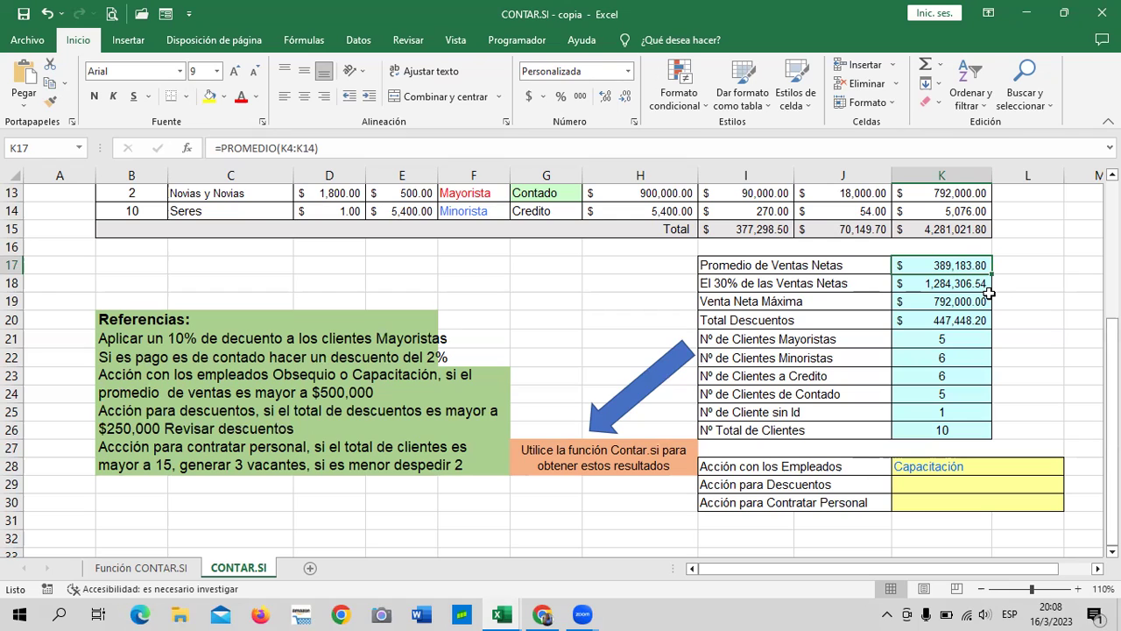
{"action": "left_click", "coordinate": [981, 469]}
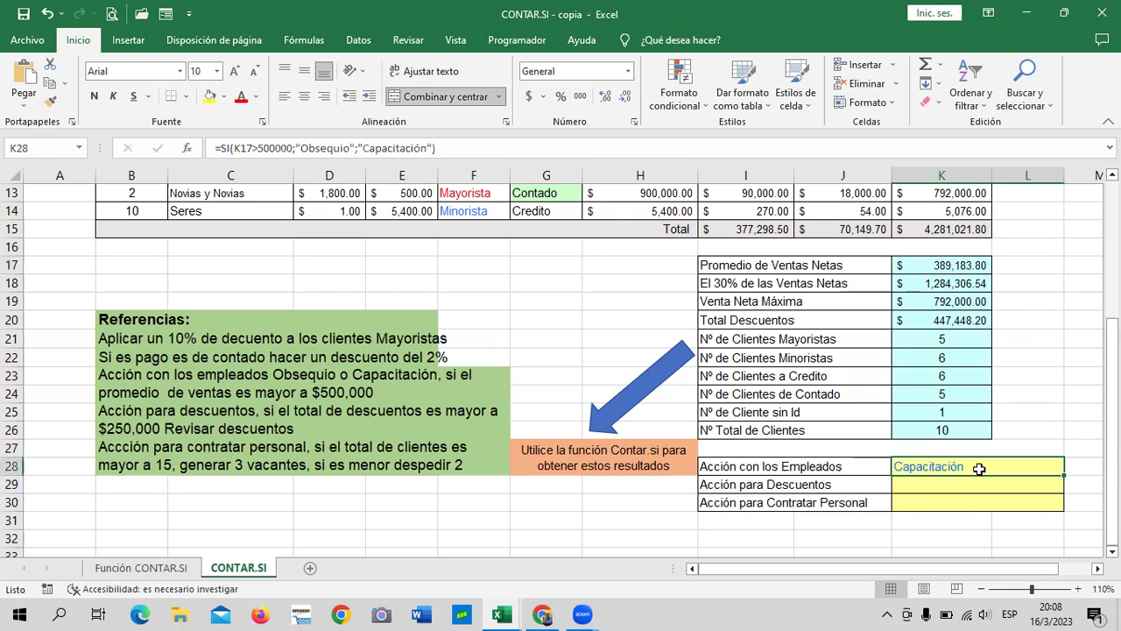
{"action": "left_click", "coordinate": [399, 408]}
{"action": "left_click", "coordinate": [334, 380]}
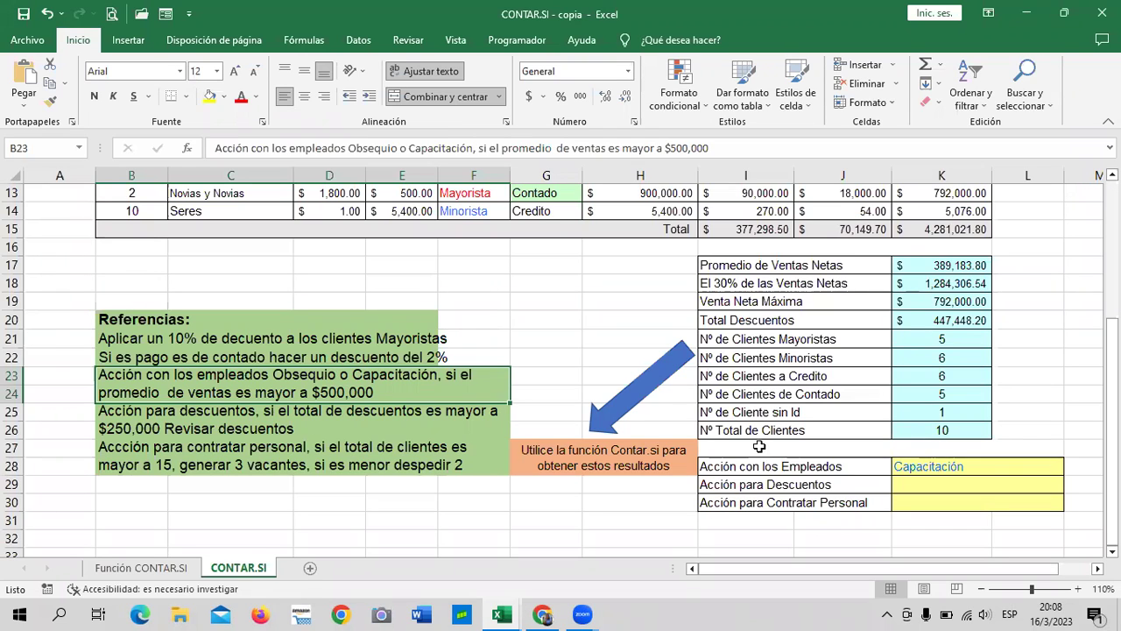
{"action": "left_click", "coordinate": [956, 483]}
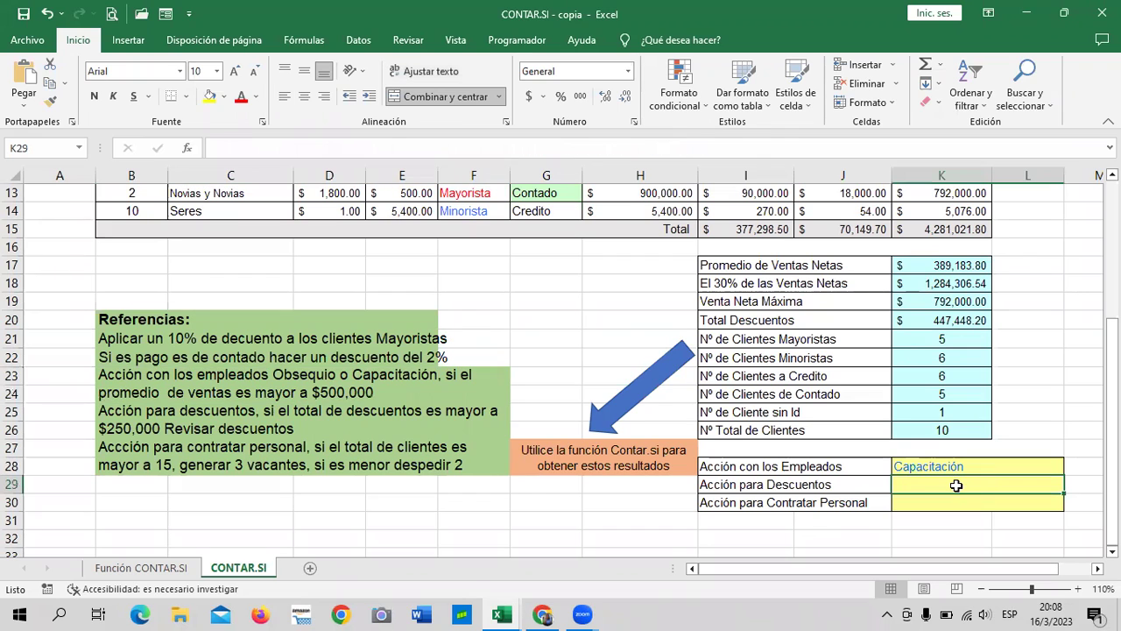
{"action": "left_click", "coordinate": [452, 423]}
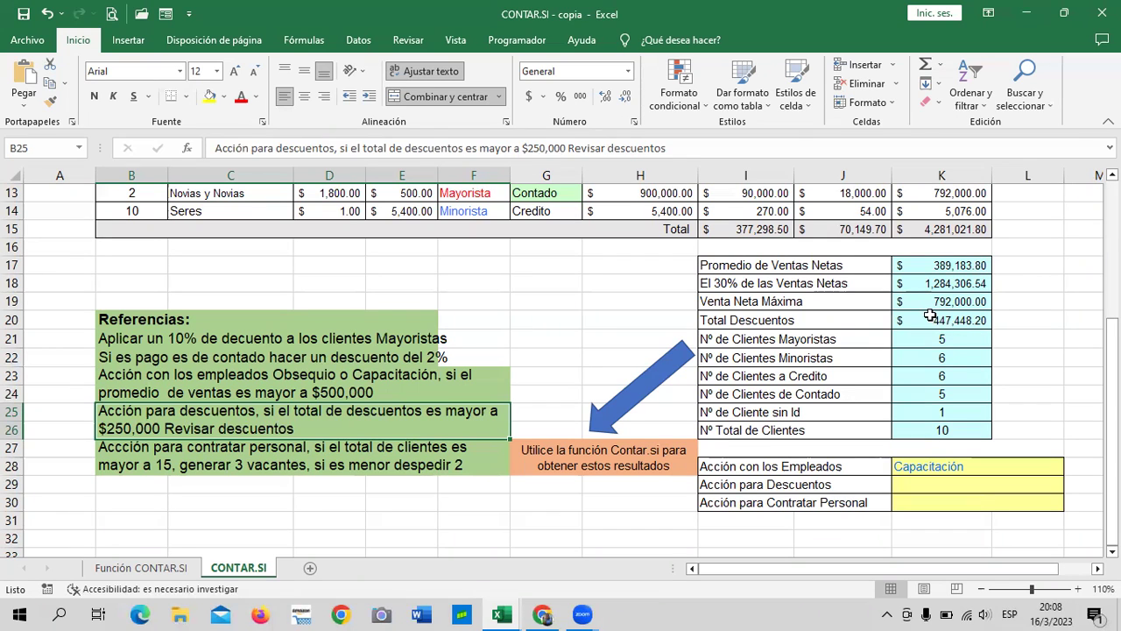
- Enter =SI(K20>250000;"Revisar descuentos") in K29, which now shows Revisar descuentos
{"action": "left_click", "coordinate": [916, 483]}
{"action": "type", "text": "="}
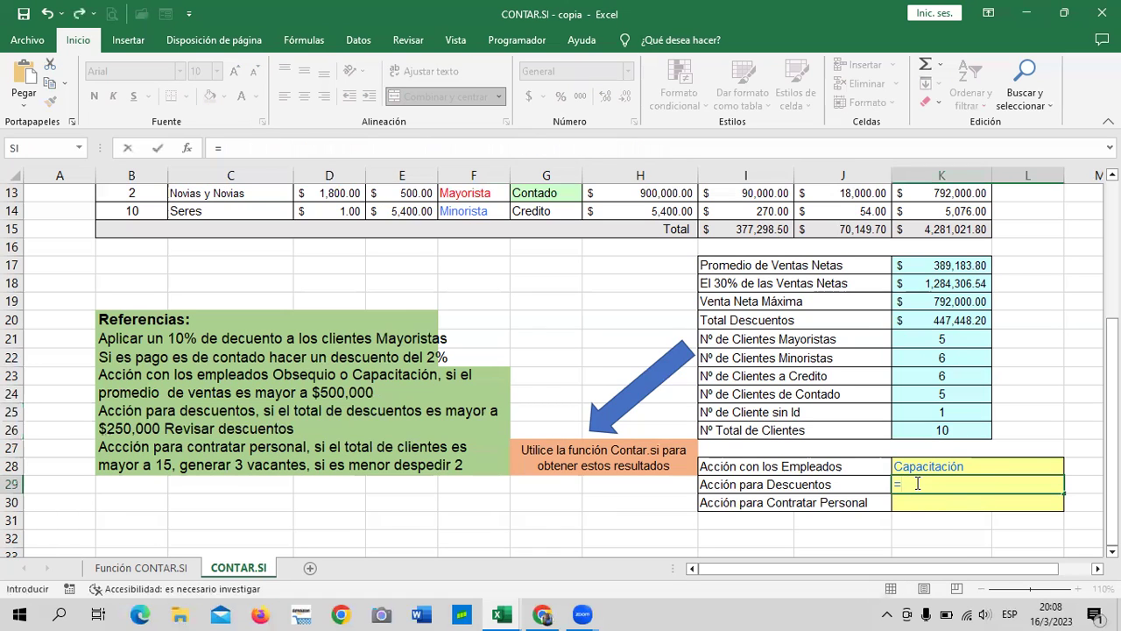
{"action": "type", "text": "si"}
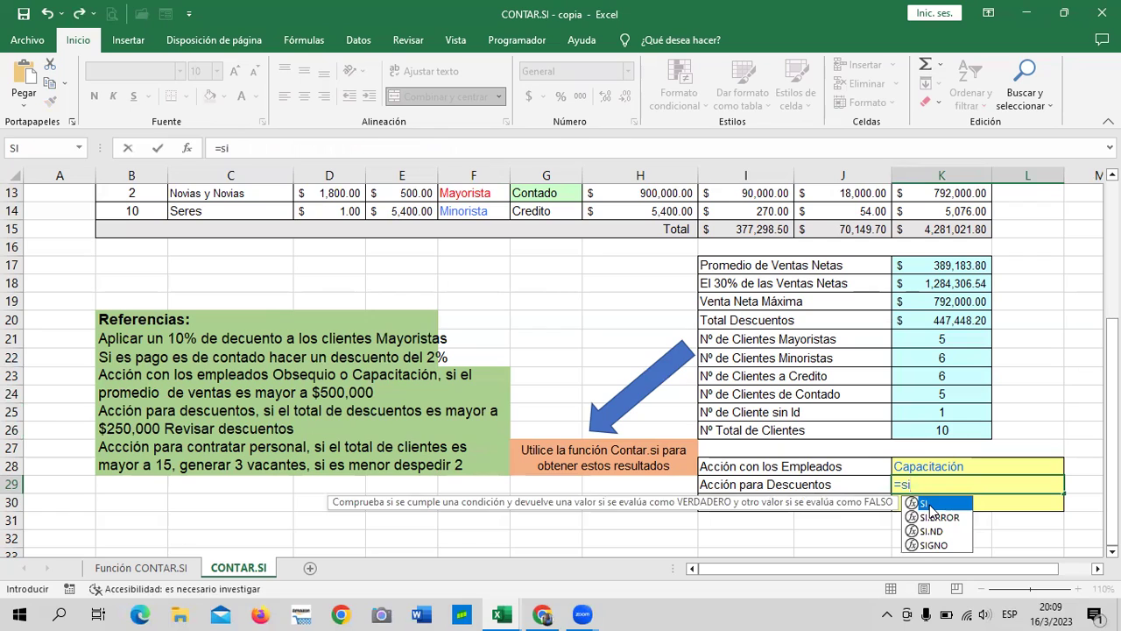
{"action": "double_click", "coordinate": [931, 505]}
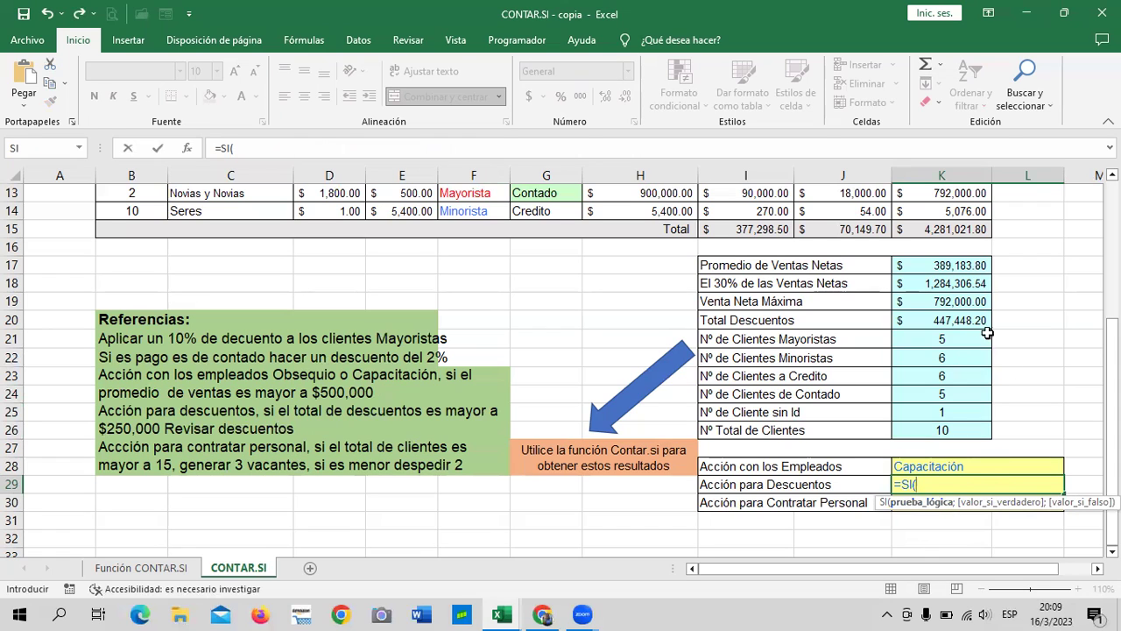
{"action": "left_click", "coordinate": [936, 320]}
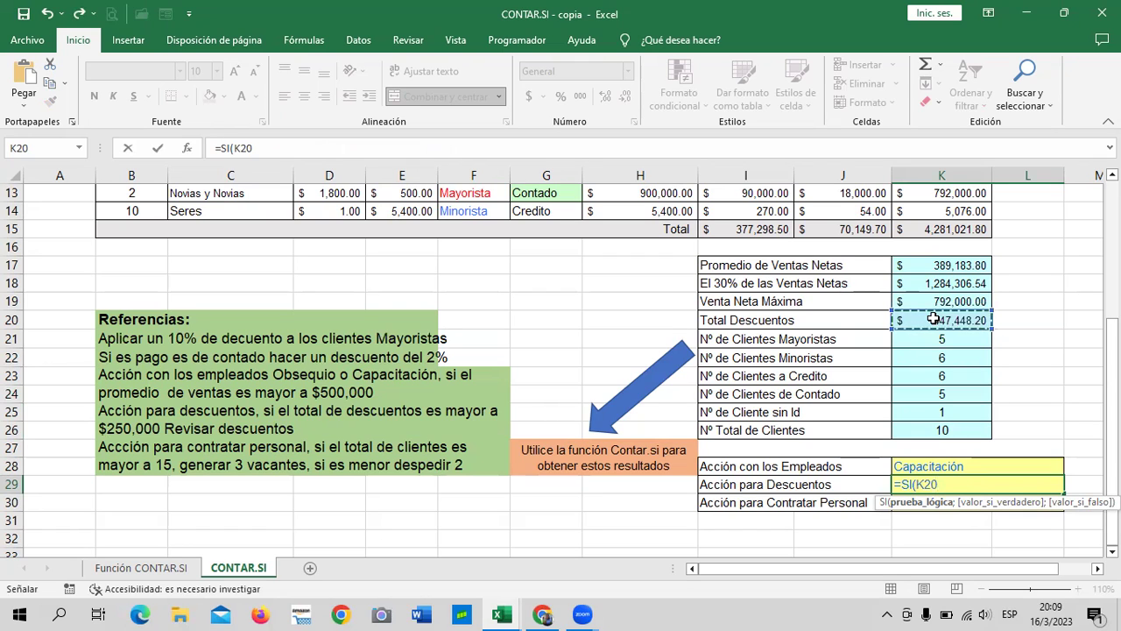
{"action": "type", "text": ">250000;\""}
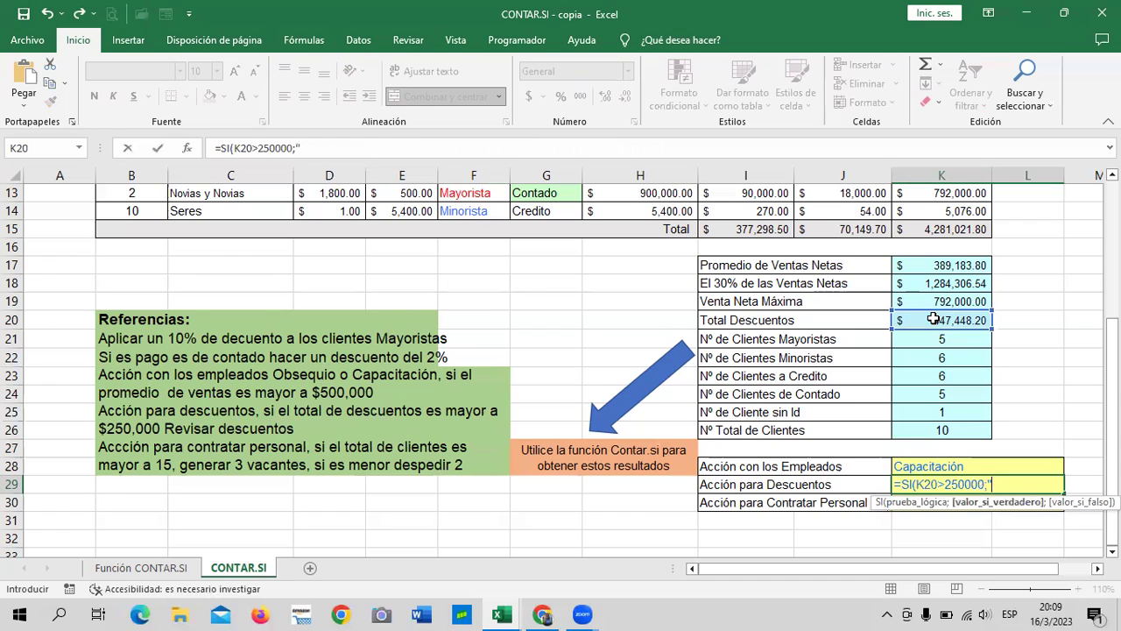
{"action": "type", "text": "REvisar "}
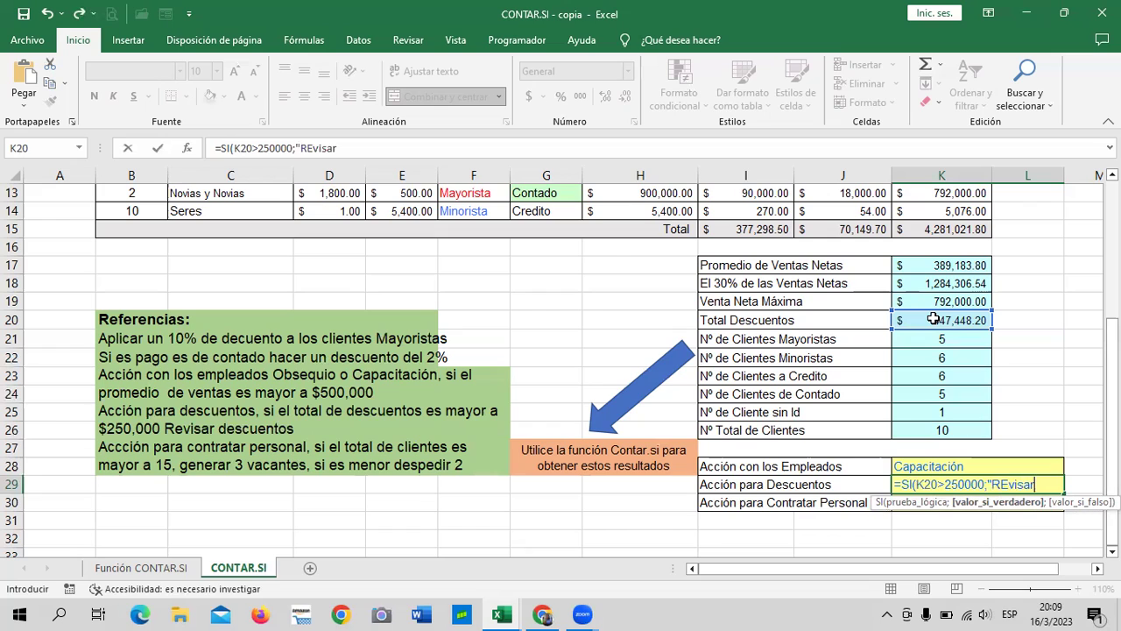
{"action": "type", "text": "descuentos"}
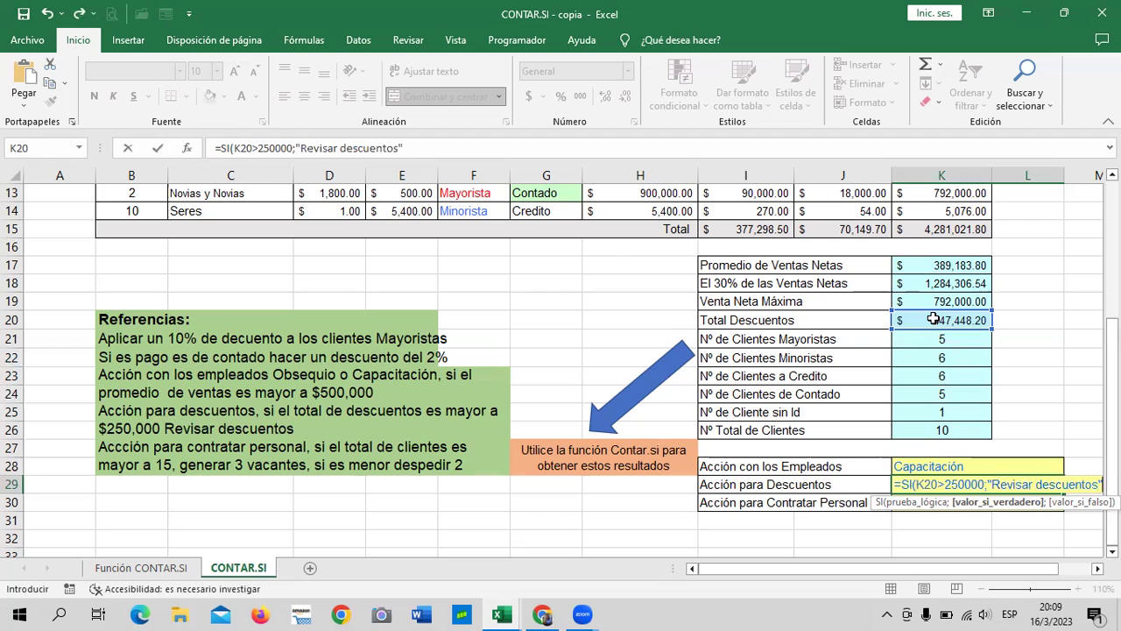
{"action": "type", "text": ")"}
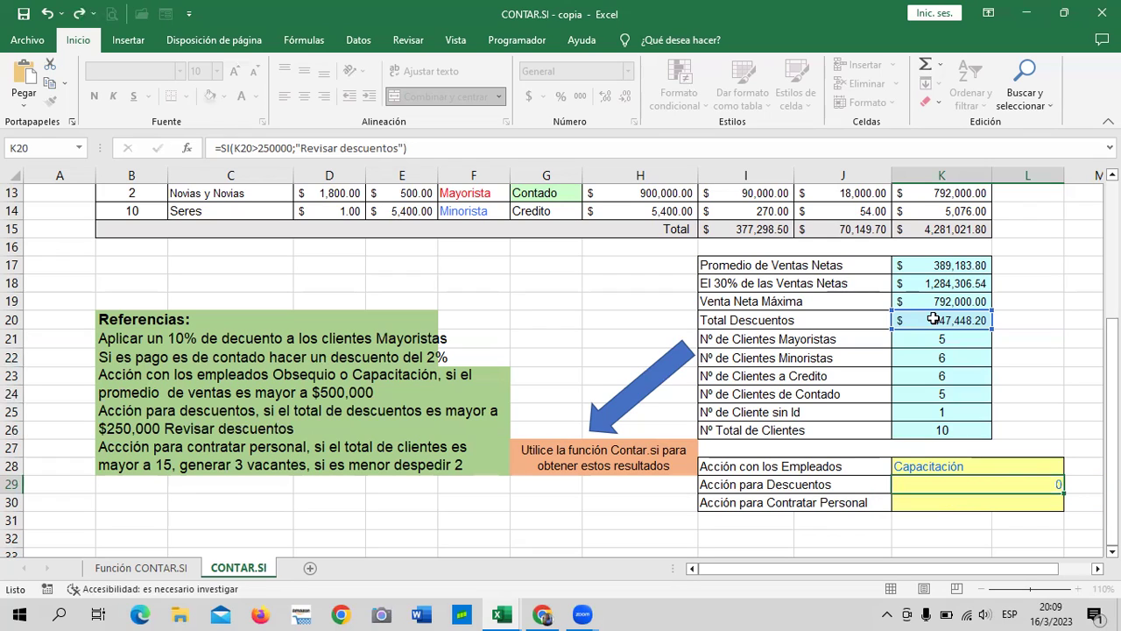
{"action": "key", "text": "Return"}
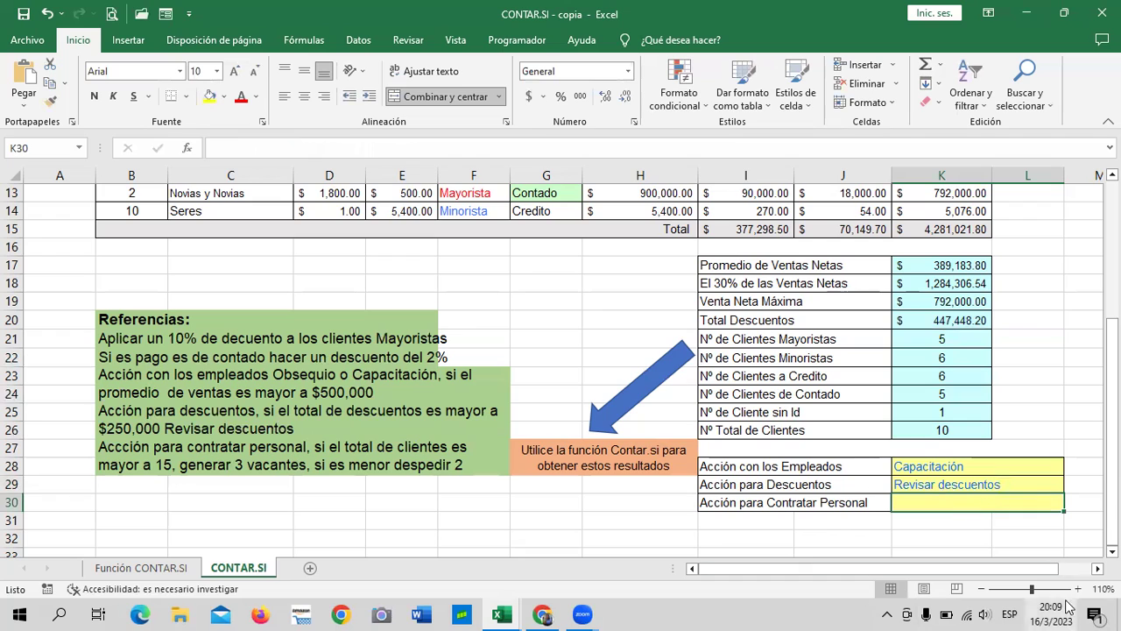
{"action": "left_click", "coordinate": [987, 482]}
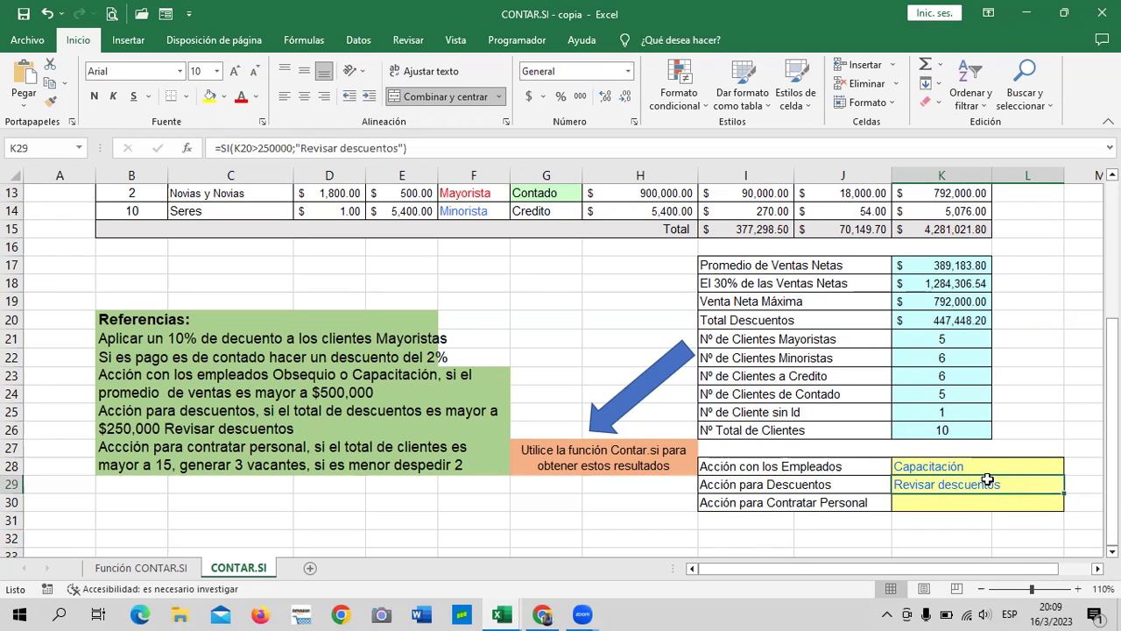
{"action": "left_click", "coordinate": [264, 421]}
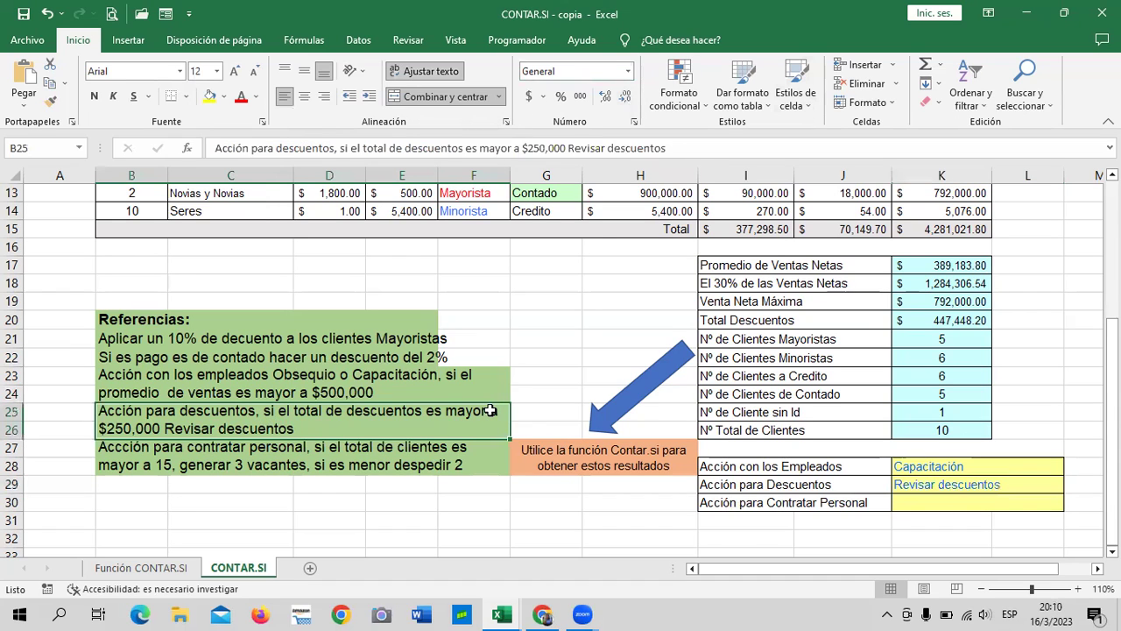
{"action": "left_click", "coordinate": [195, 462]}
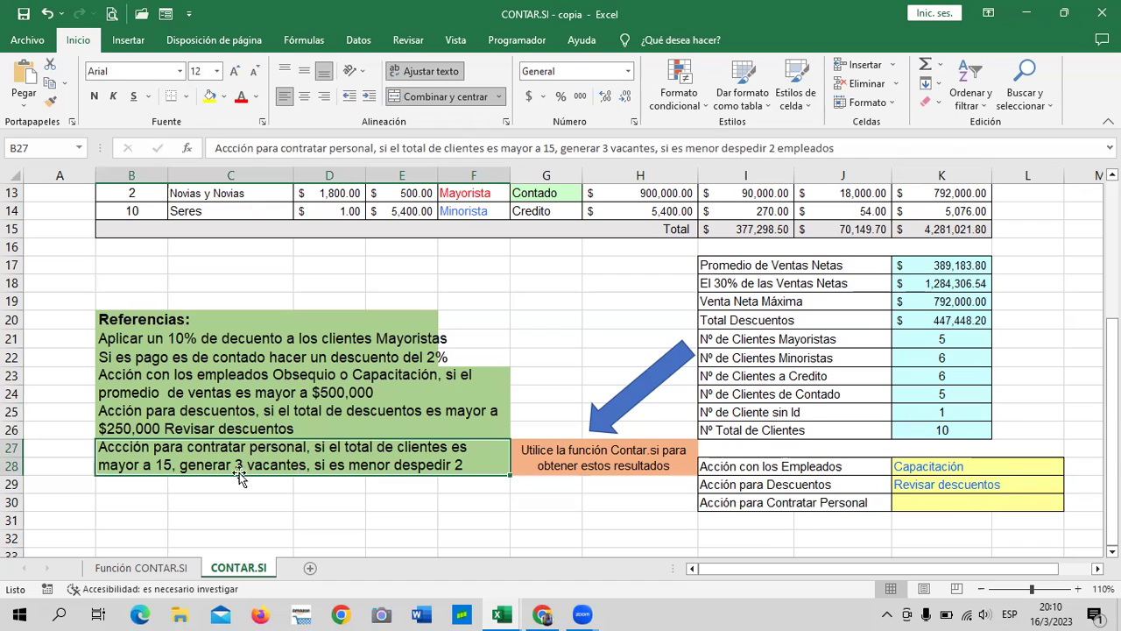
- Enter =SI(K26>15;"Generar 3 vacantes";"Despedir 2 empleados") in K30
{"action": "left_click", "coordinate": [981, 501]}
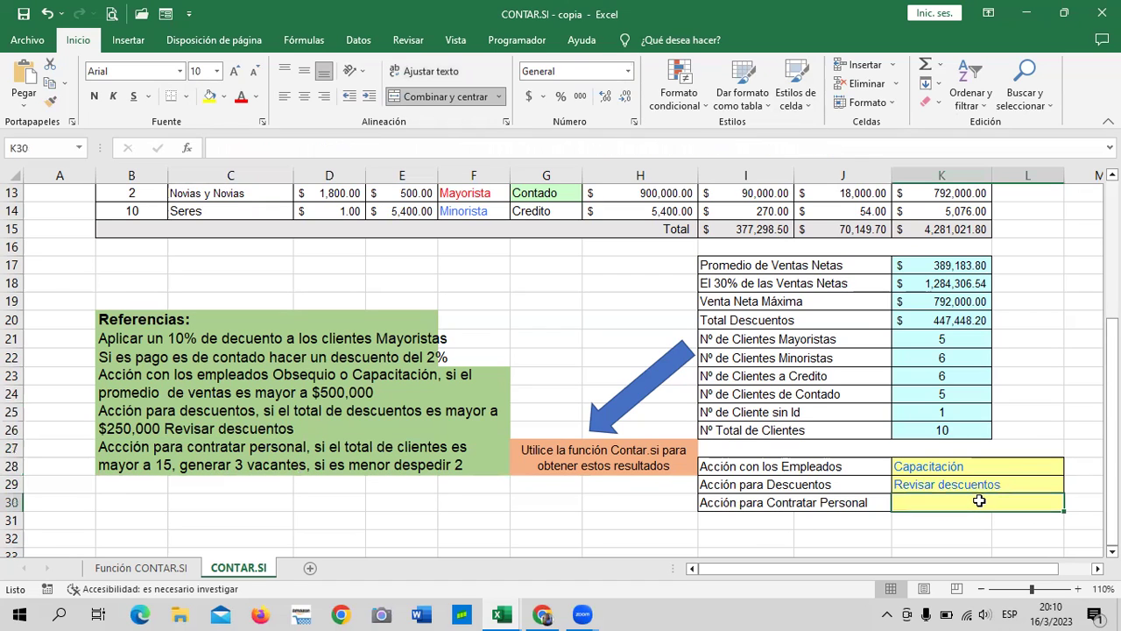
{"action": "type", "text": "=si"}
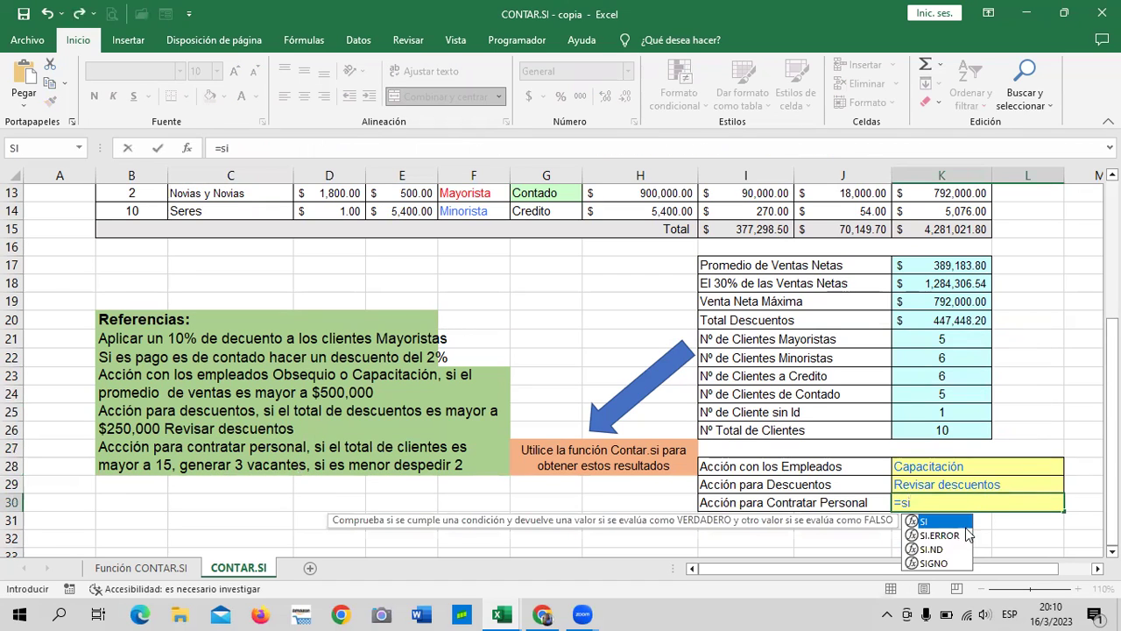
{"action": "double_click", "coordinate": [945, 522]}
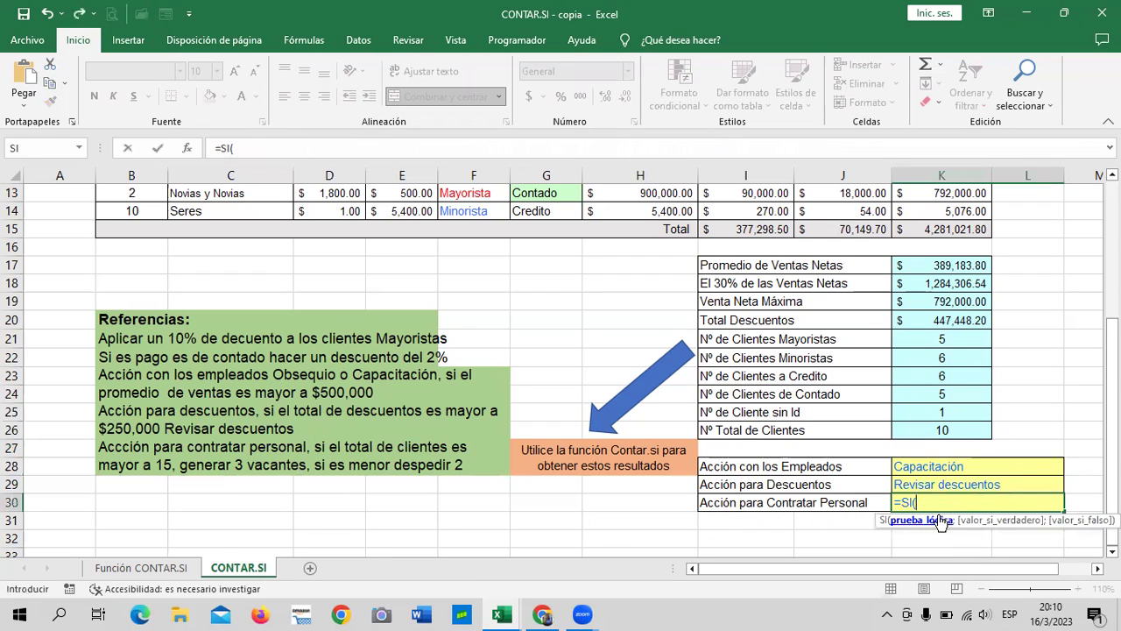
{"action": "left_click", "coordinate": [912, 430]}
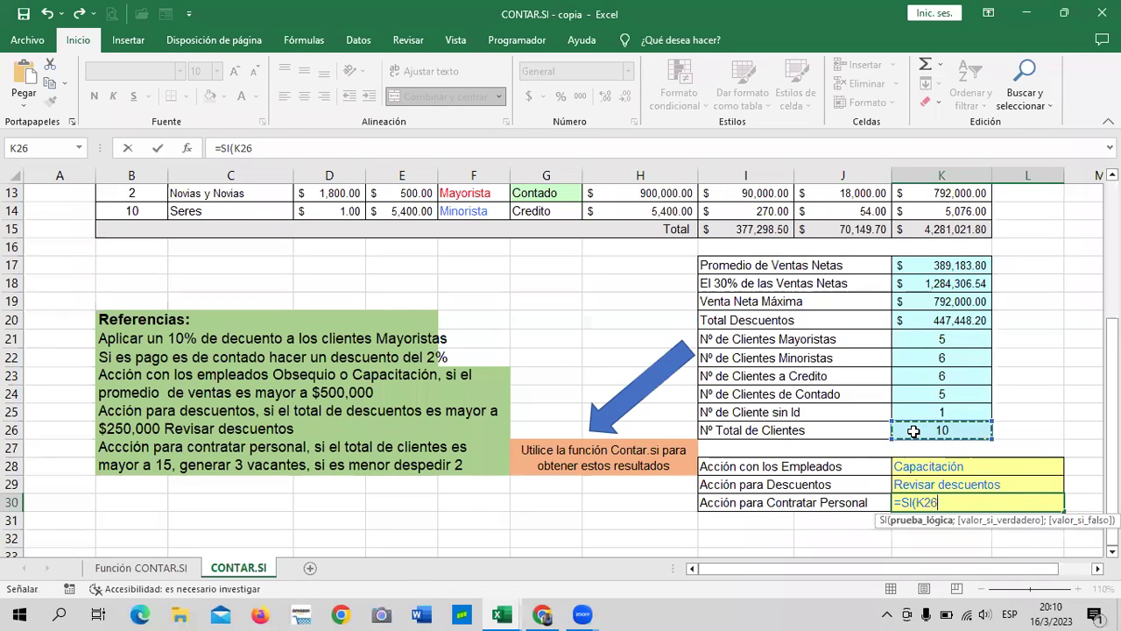
{"action": "type", "text": ">15;\""}
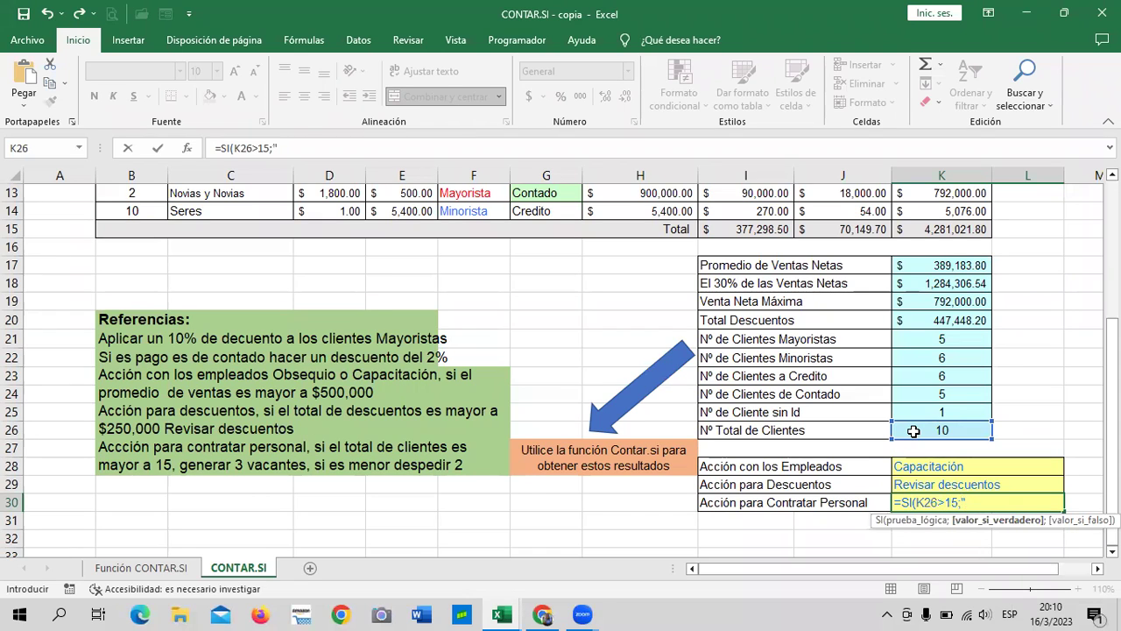
{"action": "type", "text": "Generar 3 vacantes\";\""}
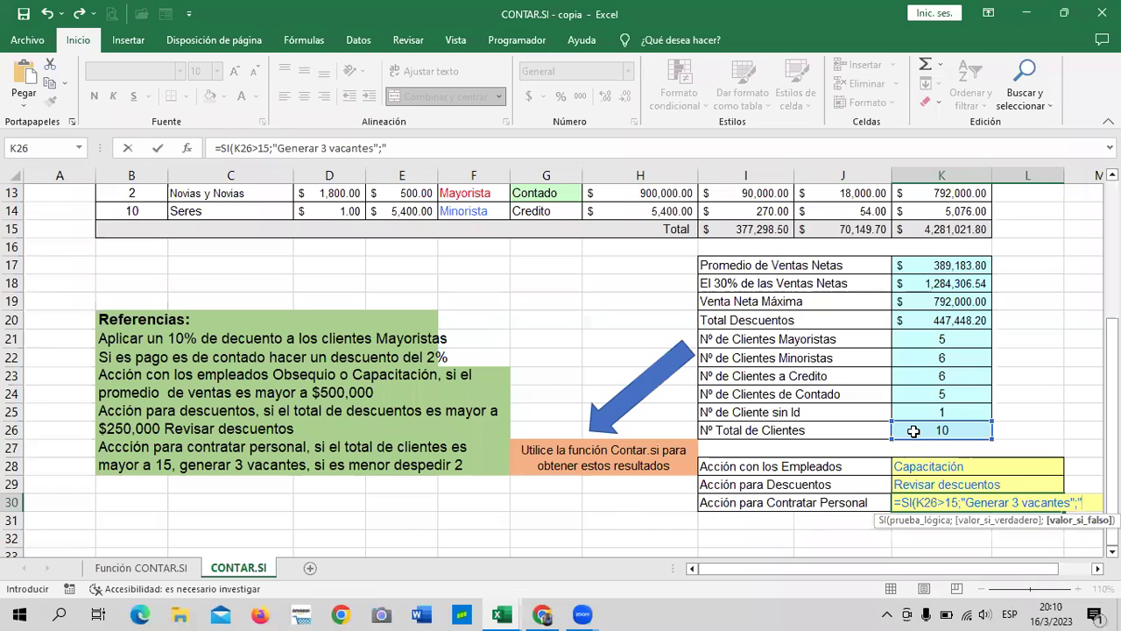
{"action": "type", "text": "Despedir2 empleados\""}
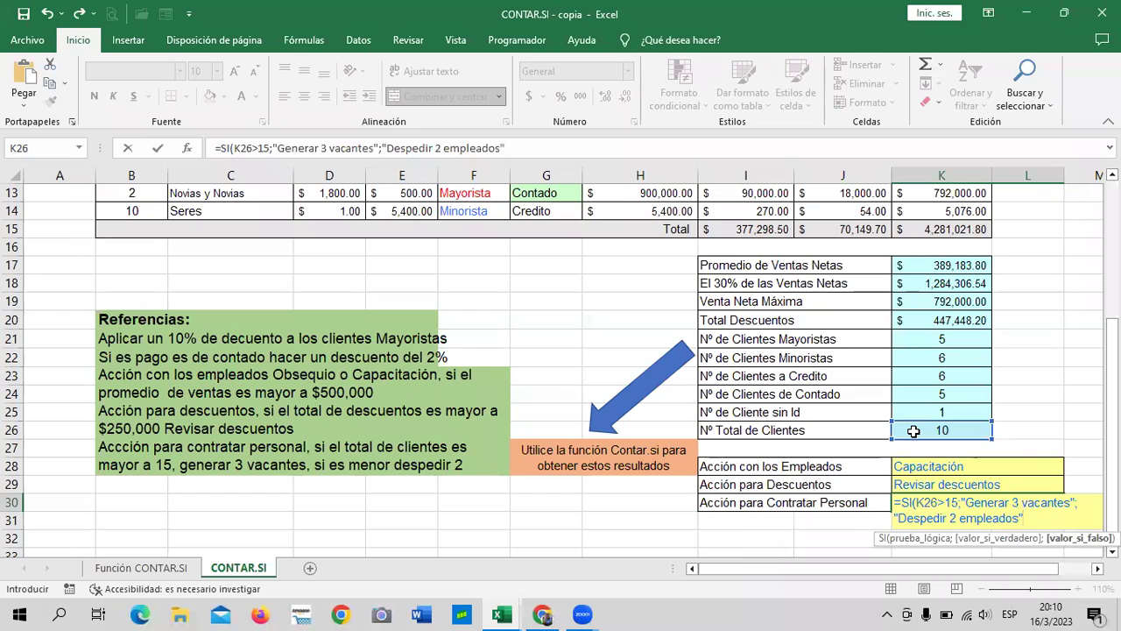
{"action": "type", "text": ")"}
{"action": "key", "text": "Return"}
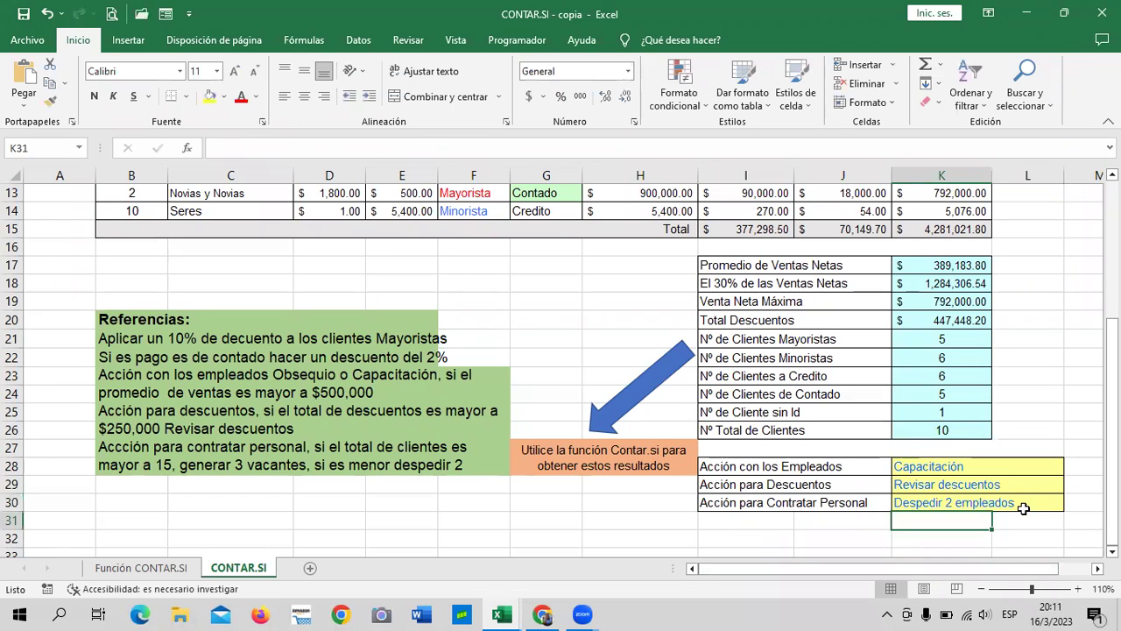
- Compare the K30 formula with the B27 instruction and check the K28–K30 formulas
{"action": "left_click", "coordinate": [1023, 506]}
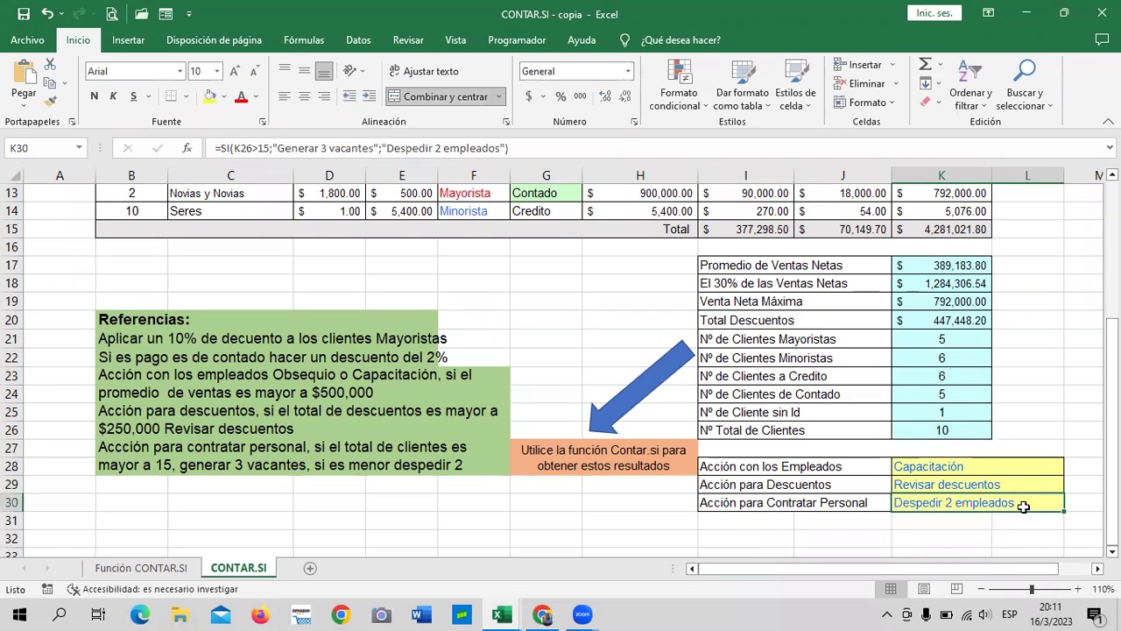
{"action": "left_click", "coordinate": [386, 462]}
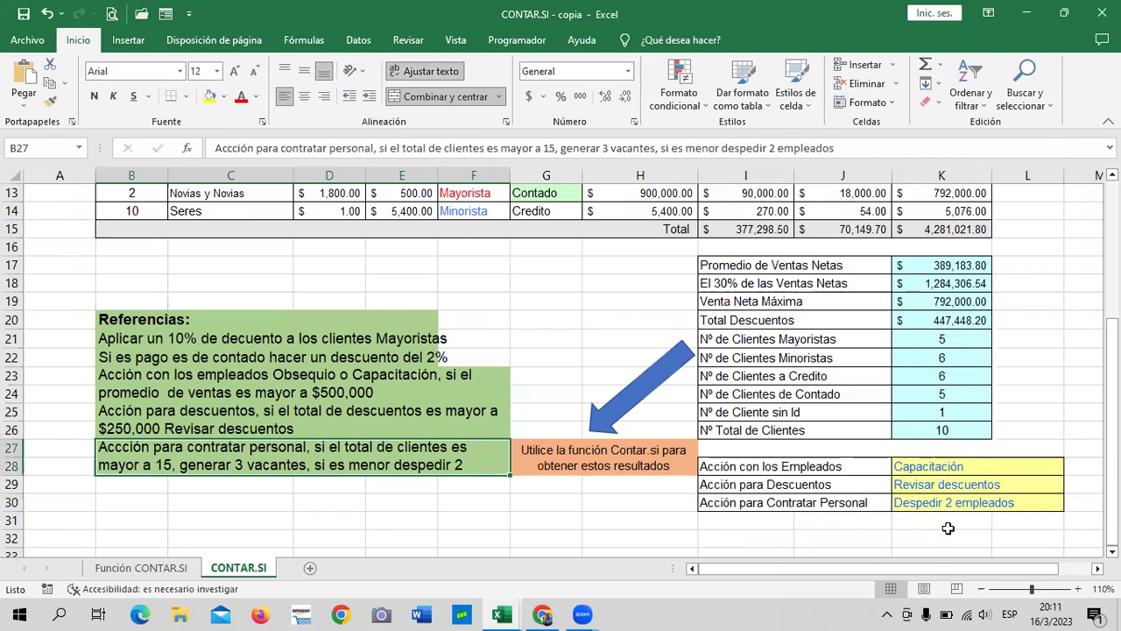
{"action": "left_click", "coordinate": [934, 503]}
{"action": "left_click", "coordinate": [918, 484]}
{"action": "left_click", "coordinate": [917, 466]}
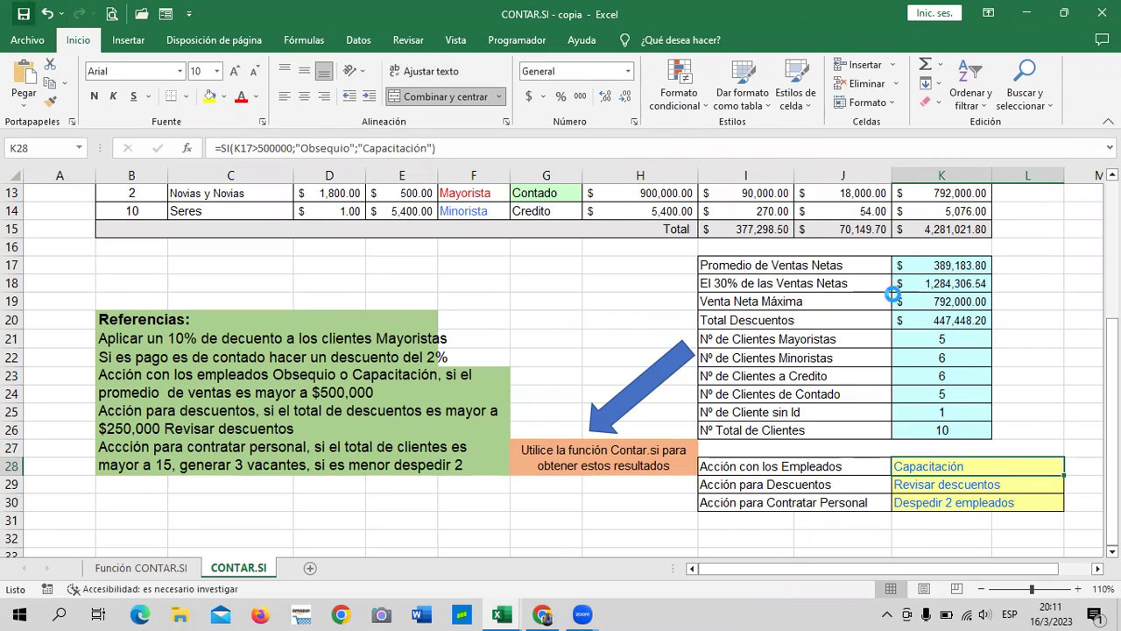
{"action": "left_click", "coordinate": [1028, 482]}
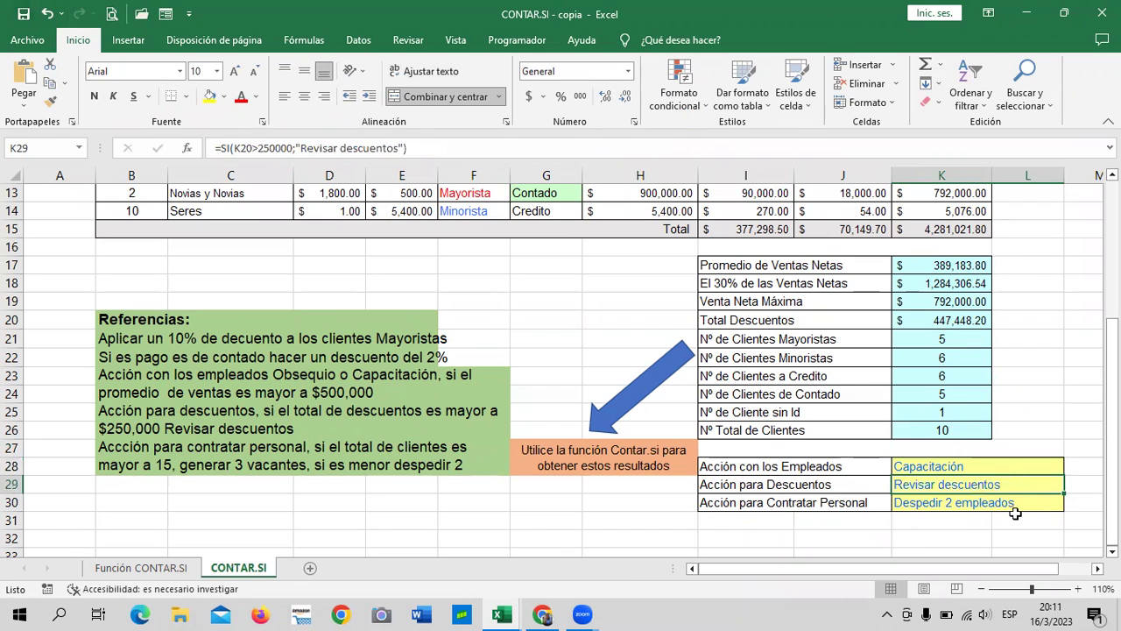
{"action": "left_click", "coordinate": [996, 503]}
- Recheck the K28, K29 and K30 action formulas, then minimise Excel
{"action": "left_click", "coordinate": [1002, 485]}
{"action": "left_click", "coordinate": [1004, 465]}
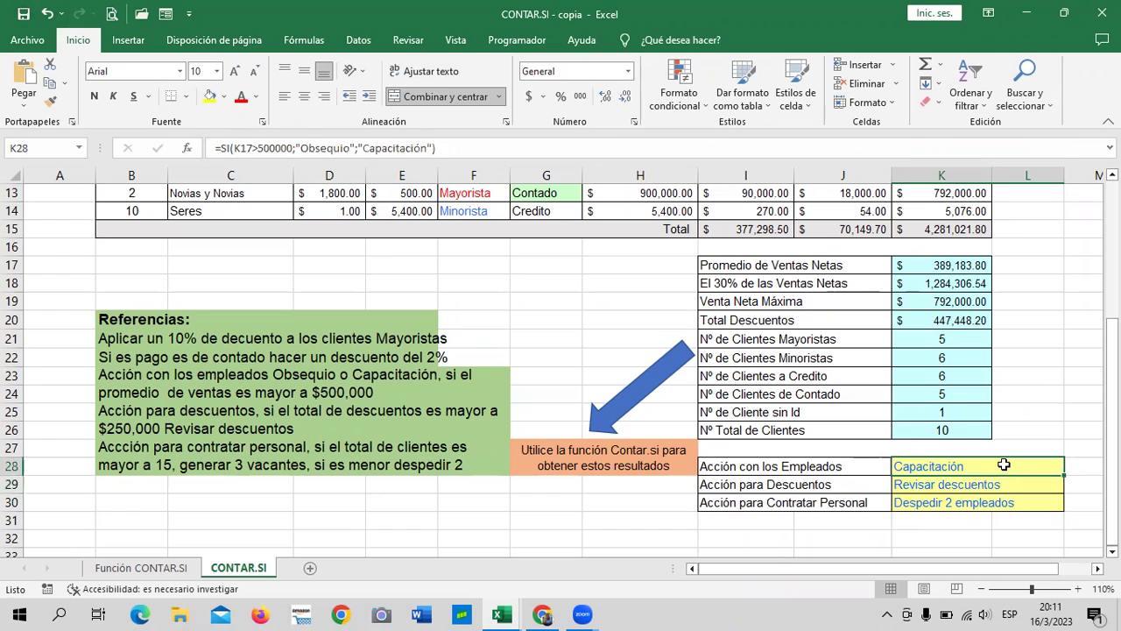
{"action": "left_click", "coordinate": [972, 485]}
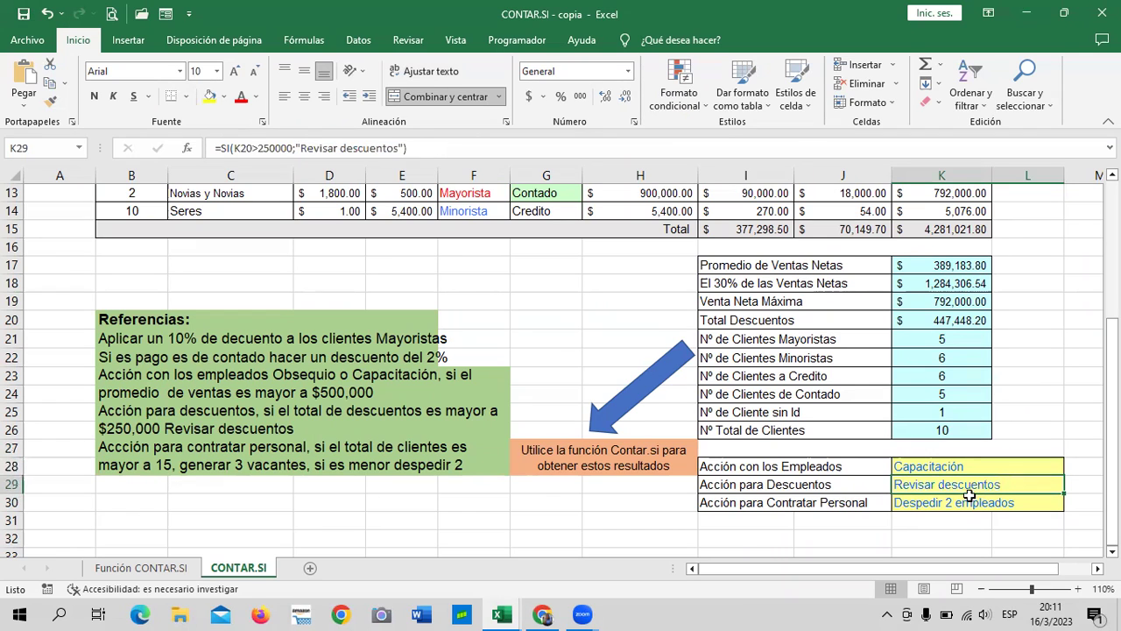
{"action": "left_click", "coordinate": [952, 503]}
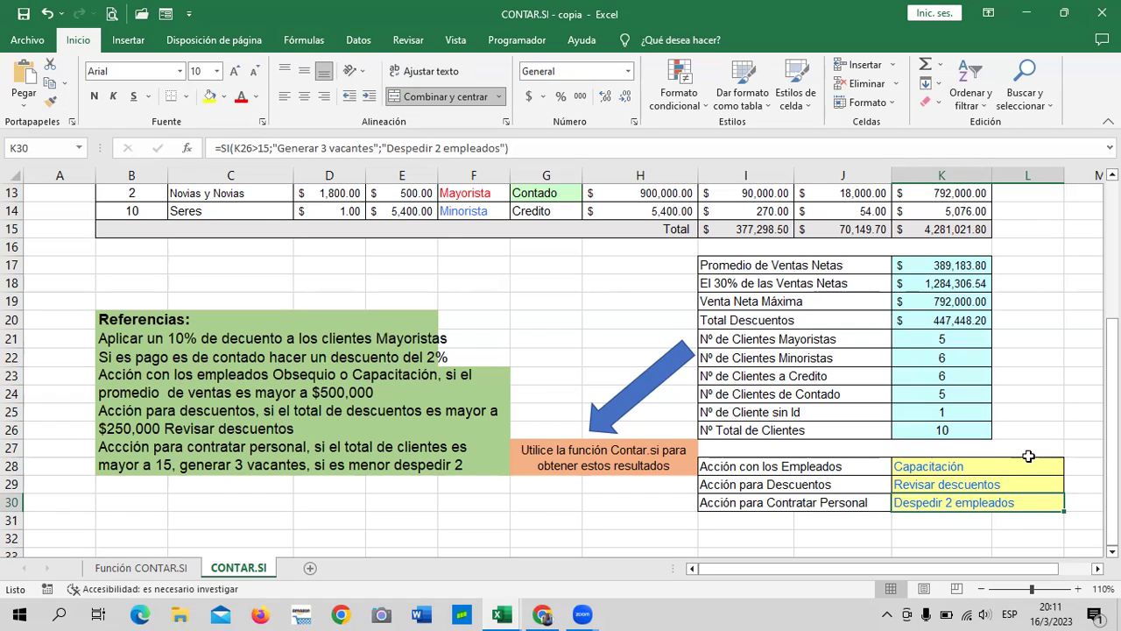
{"action": "left_click", "coordinate": [998, 464]}
{"action": "left_click", "coordinate": [968, 487]}
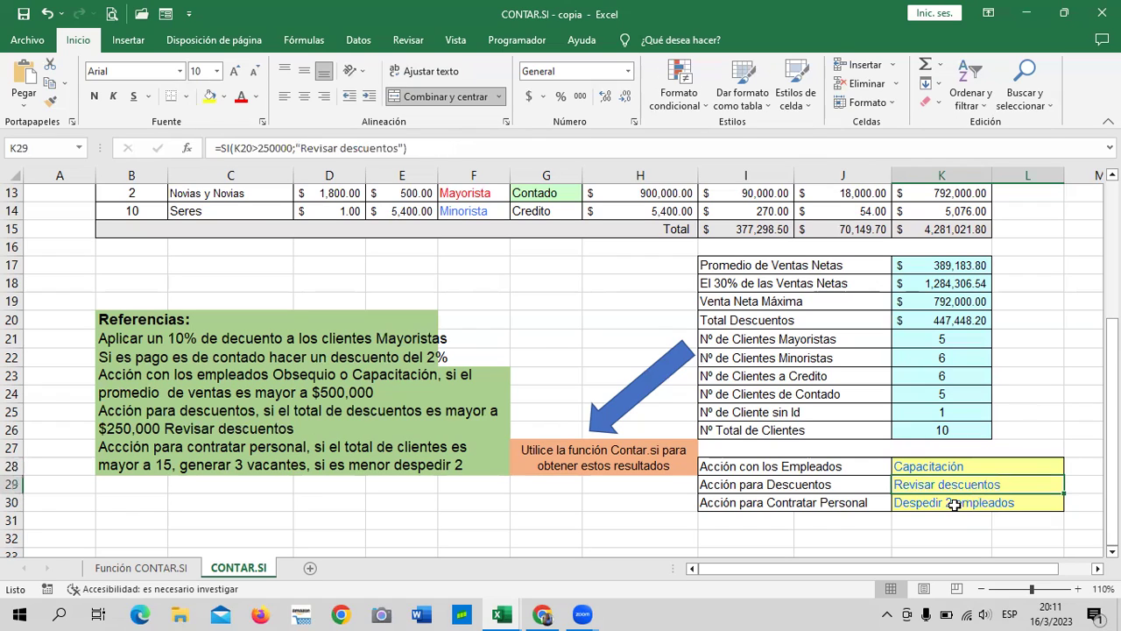
{"action": "left_click", "coordinate": [953, 505]}
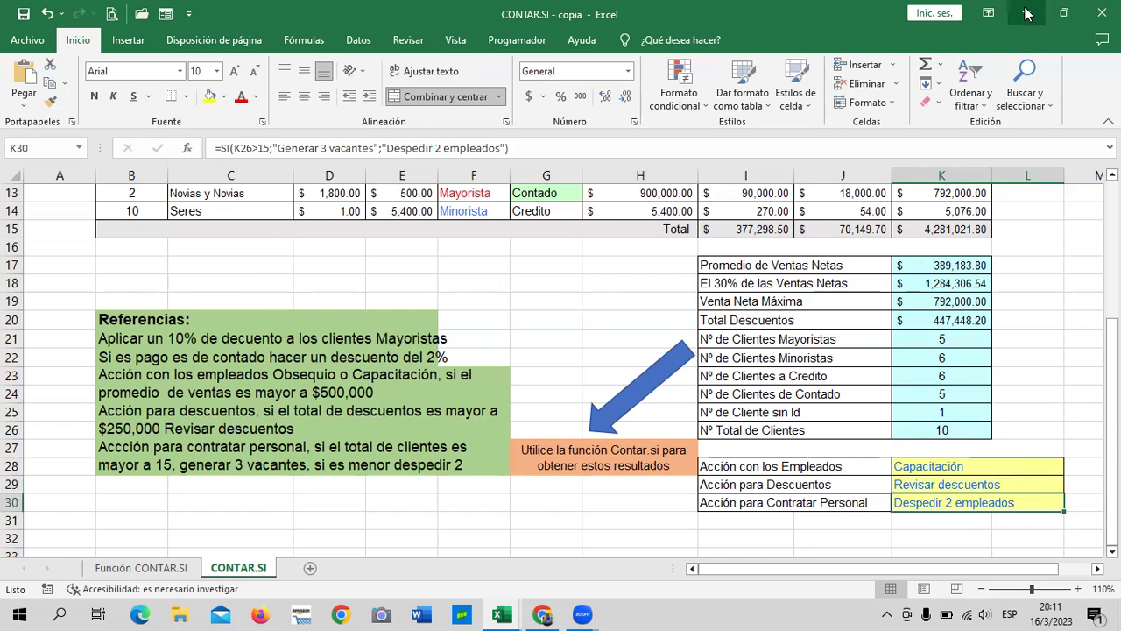
{"action": "left_click", "coordinate": [1027, 12]}
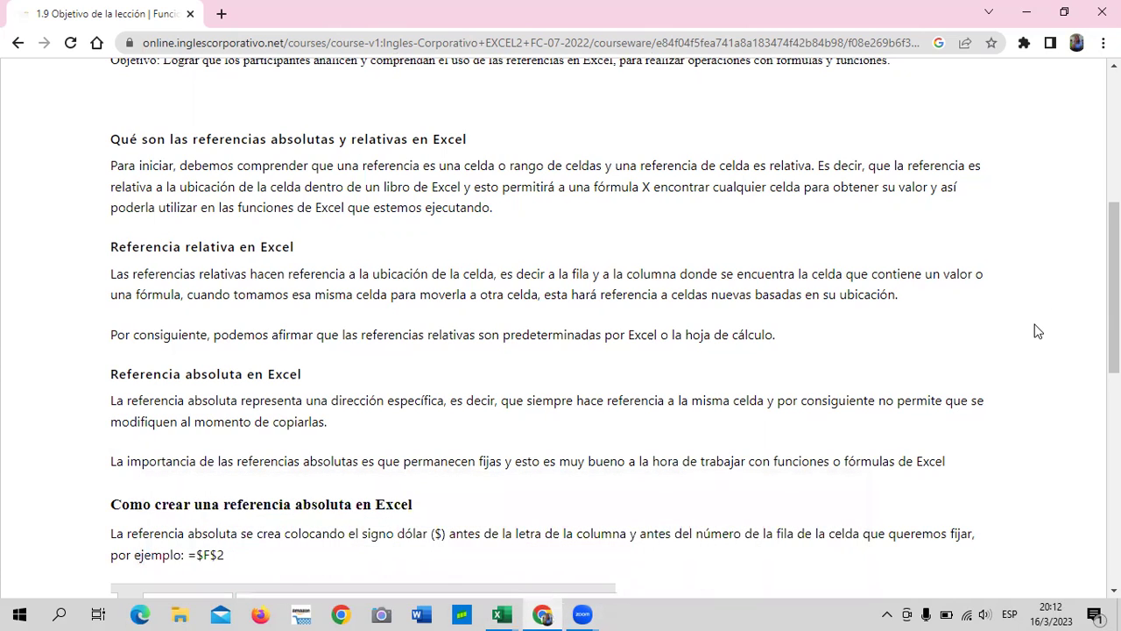
- Read lesson 1.9 from the Objetivo de la lección down to the Referencia relativa and Referencia absoluta sections
{"action": "scroll", "coordinate": [1036, 330], "scroll_direction": "up", "scroll_amount": 2}
{"action": "scroll", "coordinate": [1034, 328], "scroll_direction": "up", "scroll_amount": 3}
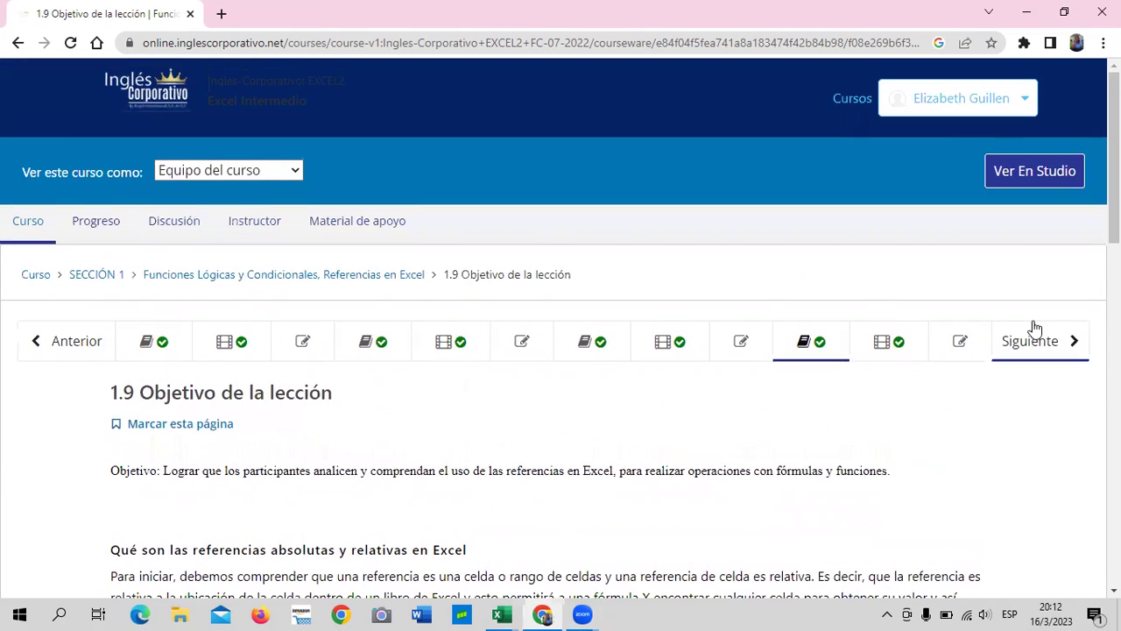
{"action": "scroll", "coordinate": [1035, 328], "scroll_direction": "down", "scroll_amount": 1}
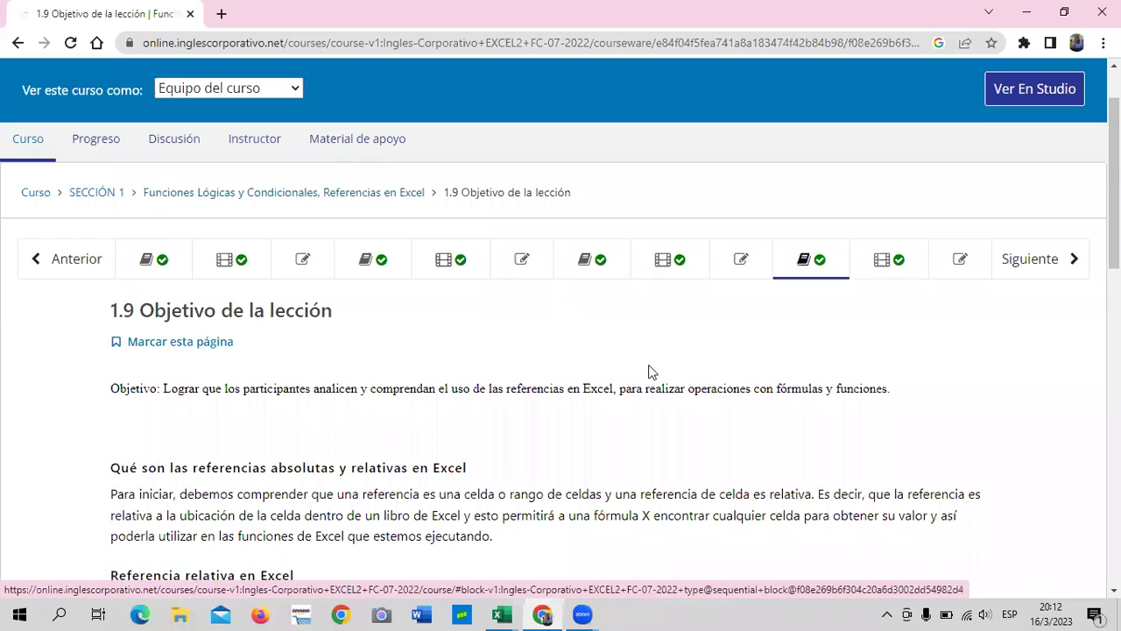
{"action": "scroll", "coordinate": [650, 360], "scroll_direction": "down", "scroll_amount": 2}
{"action": "scroll", "coordinate": [645, 351], "scroll_direction": "up", "scroll_amount": 1}
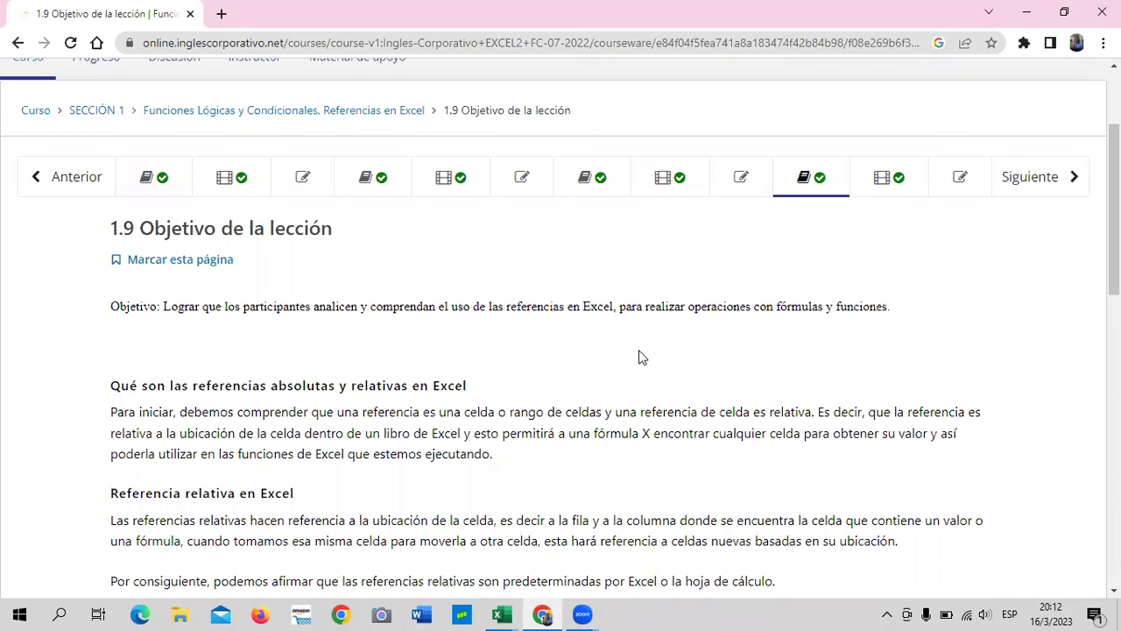
{"action": "scroll", "coordinate": [751, 367], "scroll_direction": "down", "scroll_amount": 1}
{"action": "scroll", "coordinate": [745, 351], "scroll_direction": "down", "scroll_amount": 2}
{"action": "scroll", "coordinate": [745, 353], "scroll_direction": "up", "scroll_amount": 1}
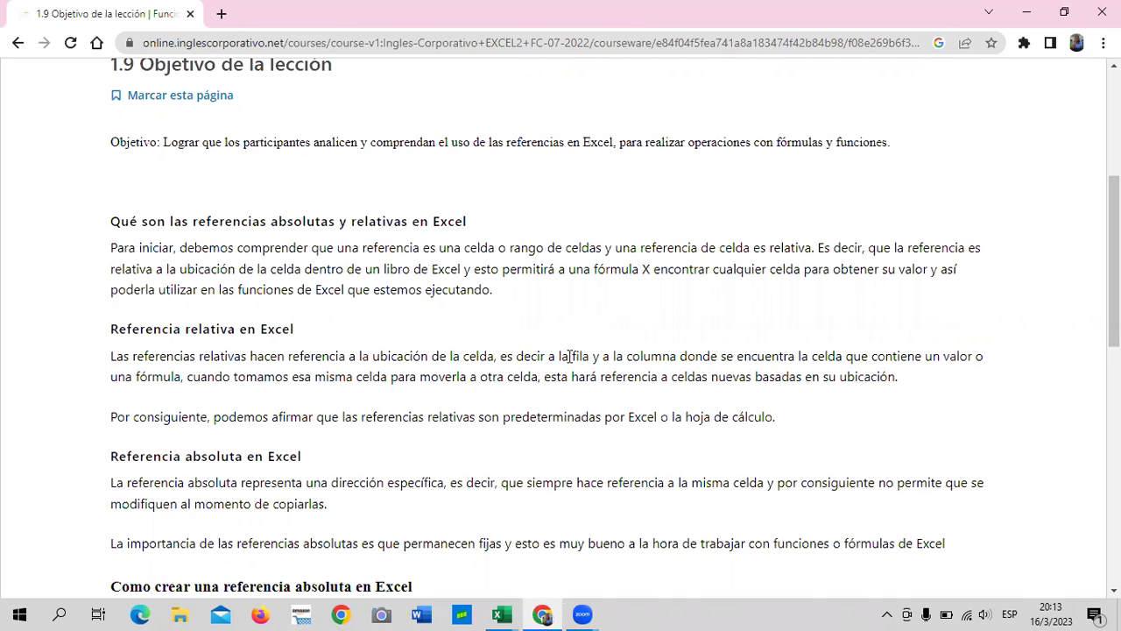
- Scroll to 'Como crear una referencia absoluta en Excel' with its =$F$2 example and 13% IVA sheet
{"action": "scroll", "coordinate": [560, 342], "scroll_direction": "down", "scroll_amount": 1}
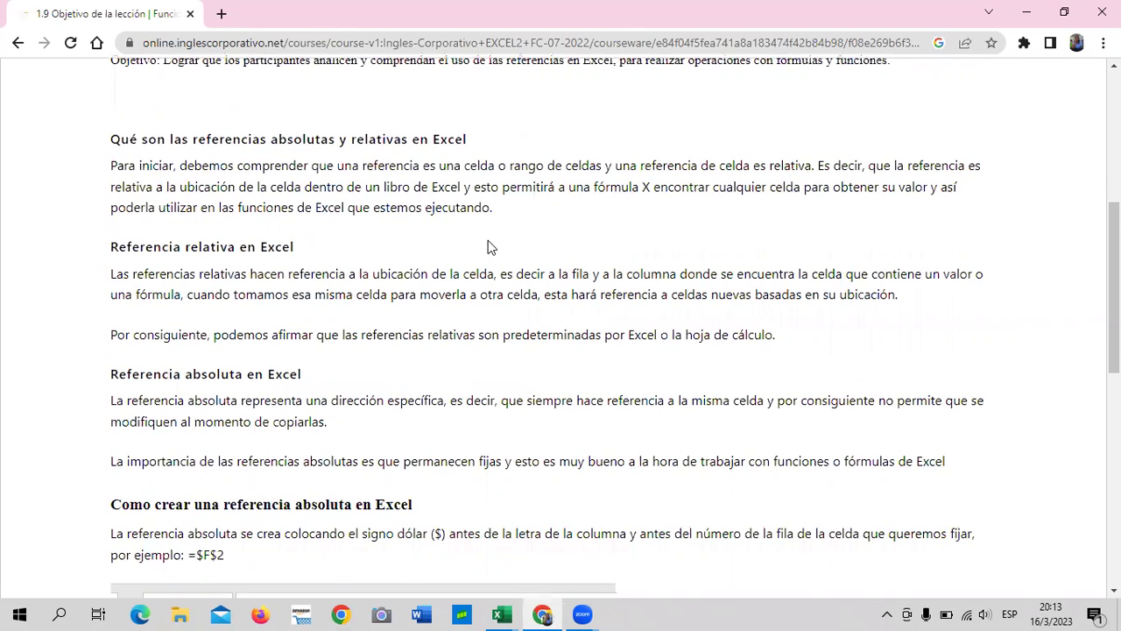
{"action": "scroll", "coordinate": [481, 252], "scroll_direction": "down", "scroll_amount": 1}
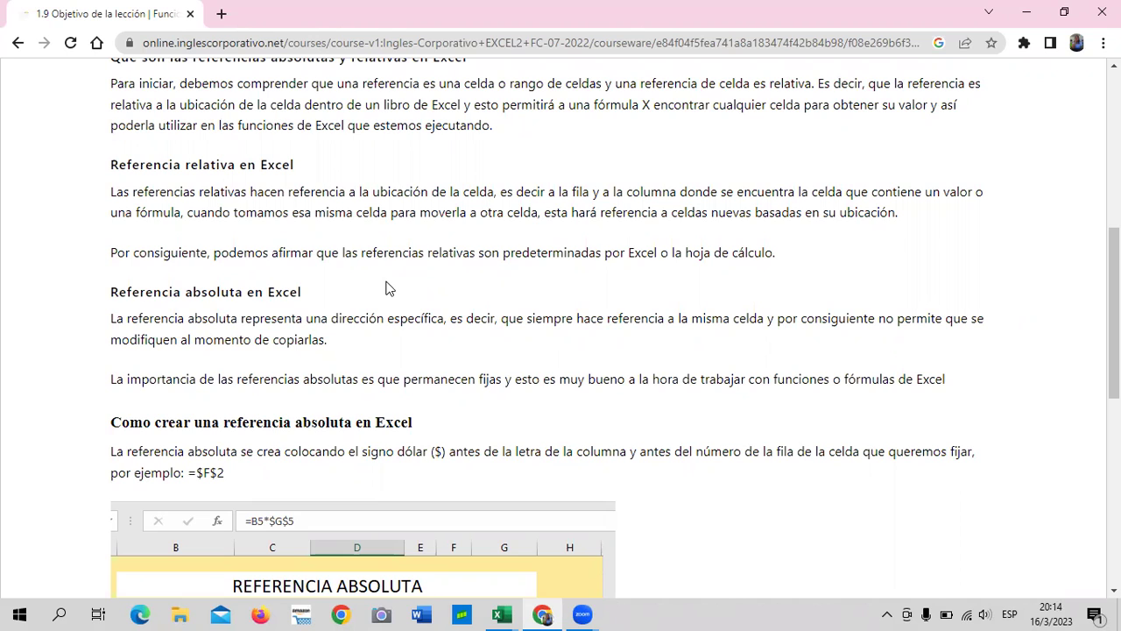
{"action": "scroll", "coordinate": [339, 287], "scroll_direction": "down", "scroll_amount": 1}
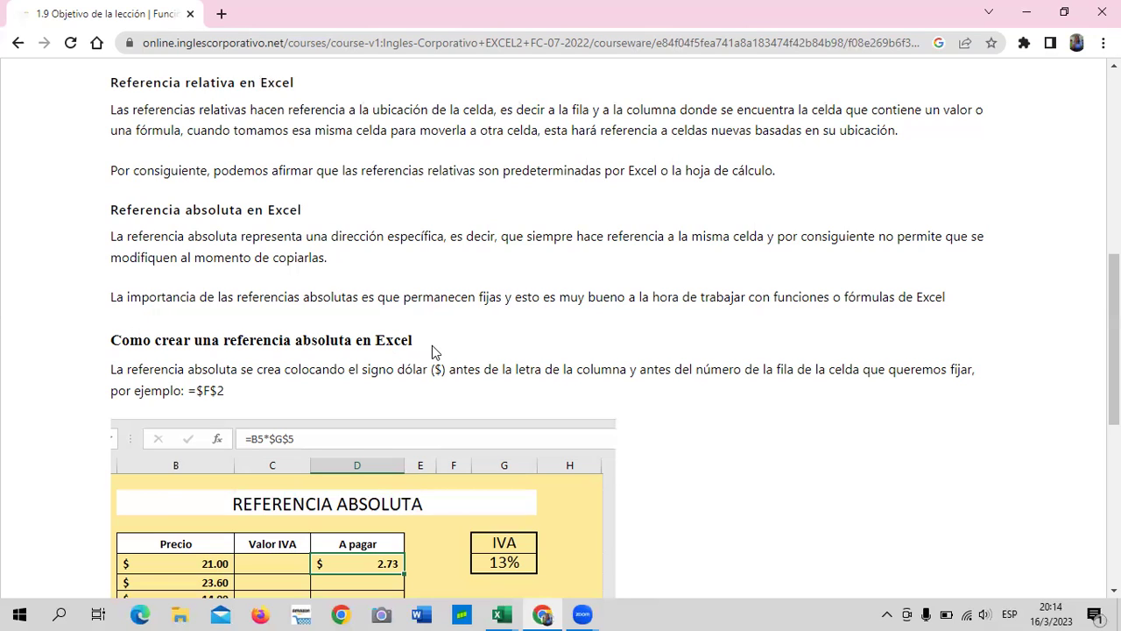
- Scroll to the REFERENCIA ABSOLUTA example where =B5*$G$5 gives $2.73 A pagar at 13% IVA
{"action": "scroll", "coordinate": [434, 345], "scroll_direction": "down", "scroll_amount": 1}
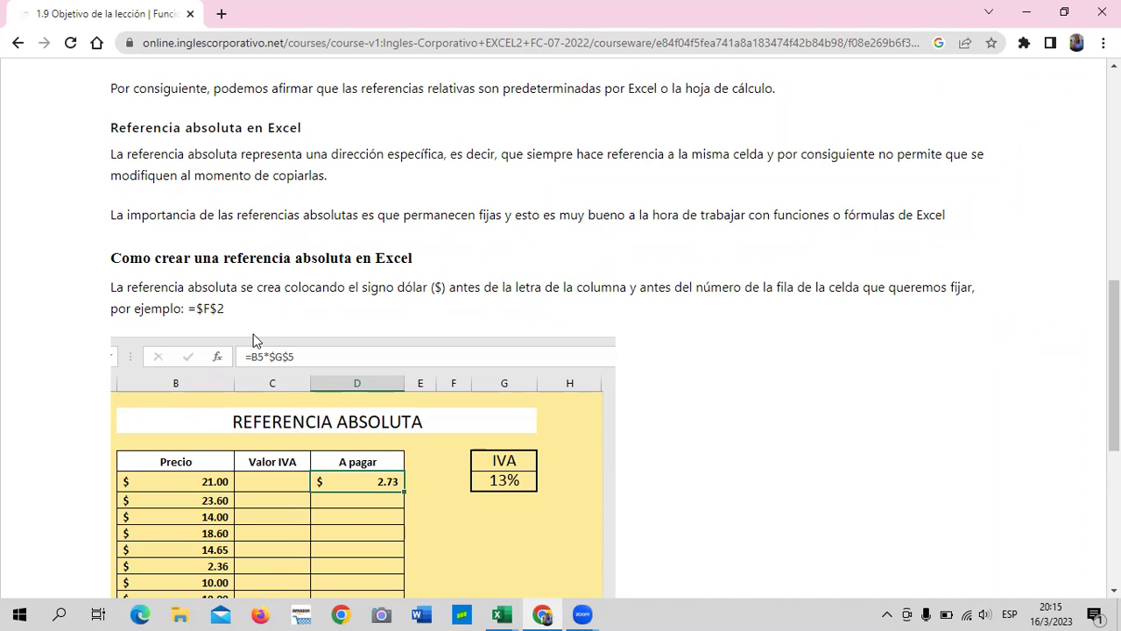
{"action": "scroll", "coordinate": [253, 334], "scroll_direction": "down", "scroll_amount": 1}
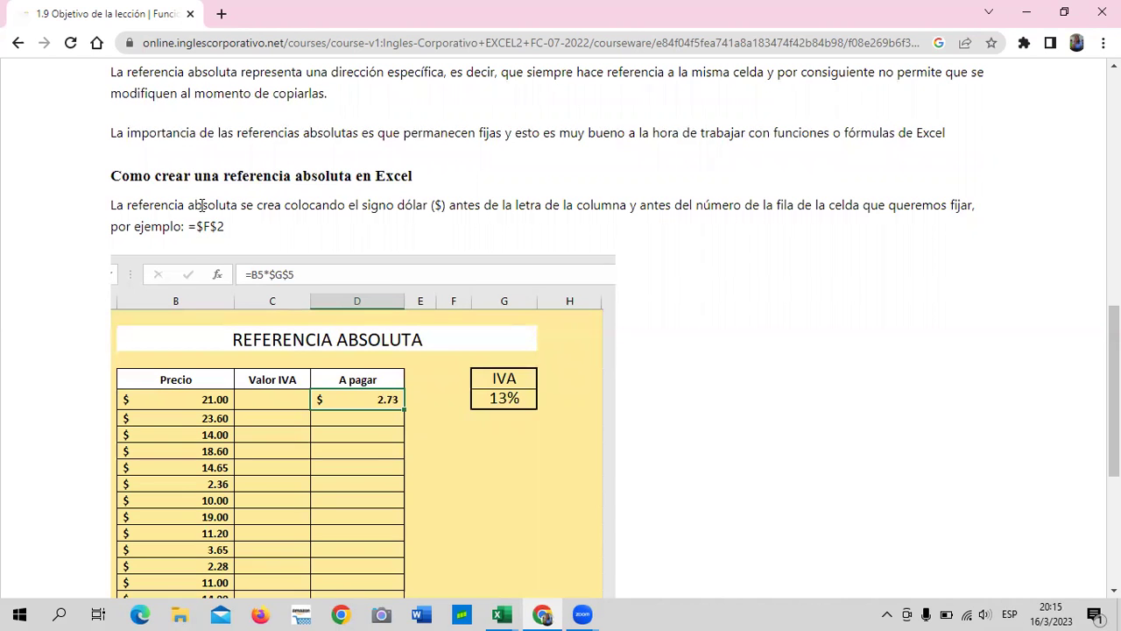
{"action": "scroll", "coordinate": [324, 230], "scroll_direction": "down", "scroll_amount": 3}
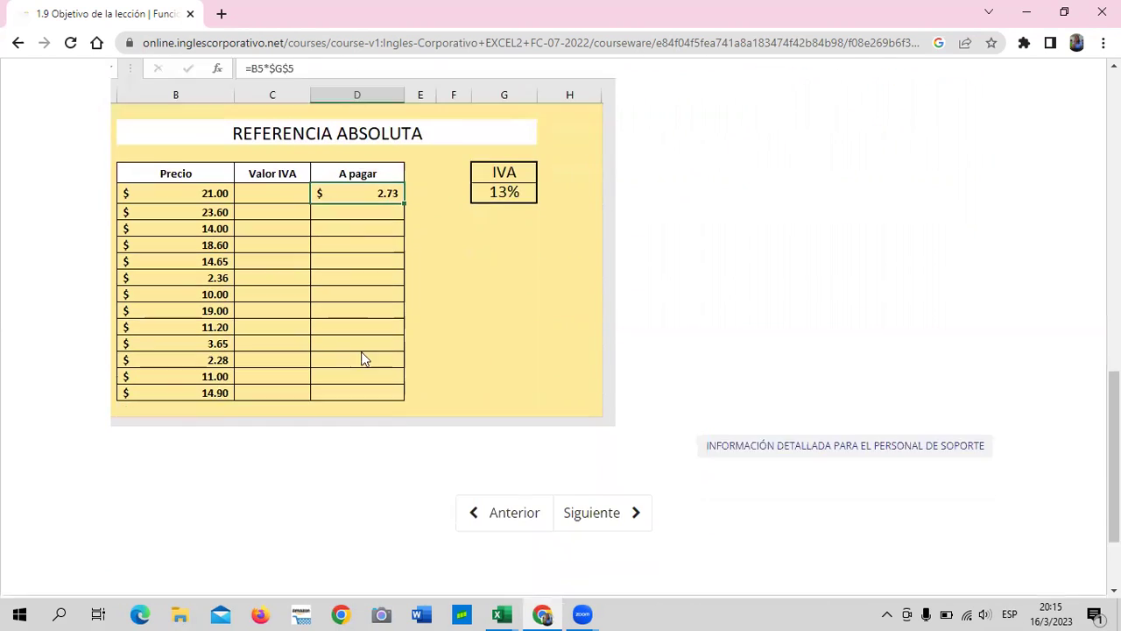
- Go to lesson 1.10 Referencias Relativas y Absolutas and bring its YouTube video and practice-file note into view
{"action": "left_click", "coordinate": [605, 482]}
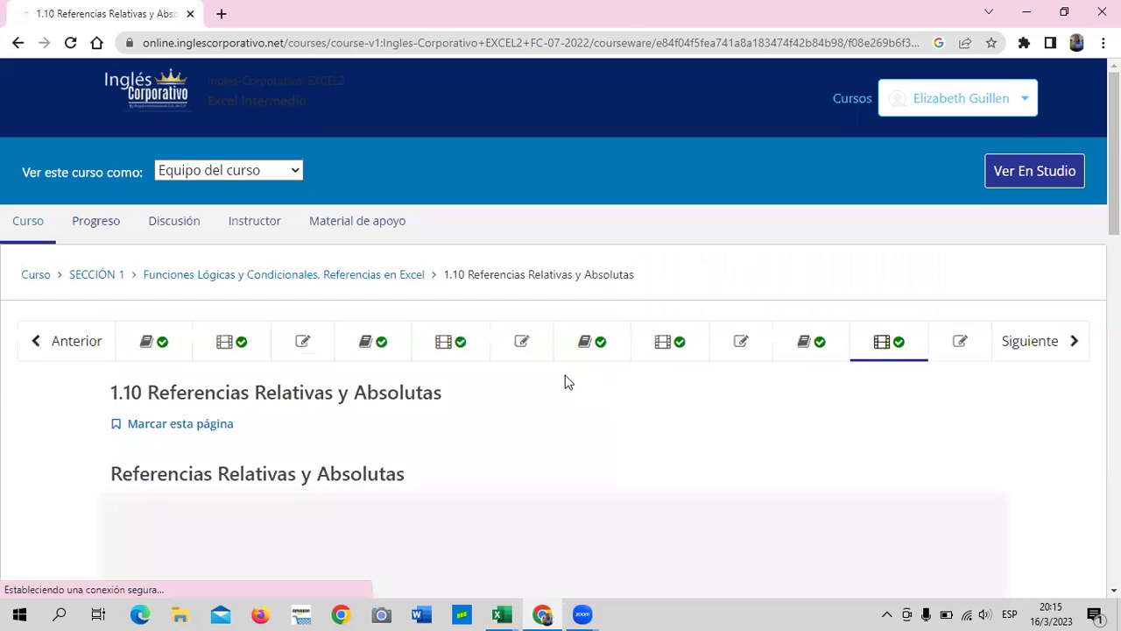
{"action": "scroll", "coordinate": [561, 373], "scroll_direction": "down", "scroll_amount": 5}
{"action": "scroll", "coordinate": [561, 376], "scroll_direction": "down", "scroll_amount": 1}
{"action": "scroll", "coordinate": [562, 376], "scroll_direction": "down", "scroll_amount": 1}
{"action": "scroll", "coordinate": [561, 376], "scroll_direction": "down", "scroll_amount": 1}
{"action": "scroll", "coordinate": [561, 377], "scroll_direction": "down", "scroll_amount": 2}
{"action": "scroll", "coordinate": [559, 373], "scroll_direction": "up", "scroll_amount": 3}
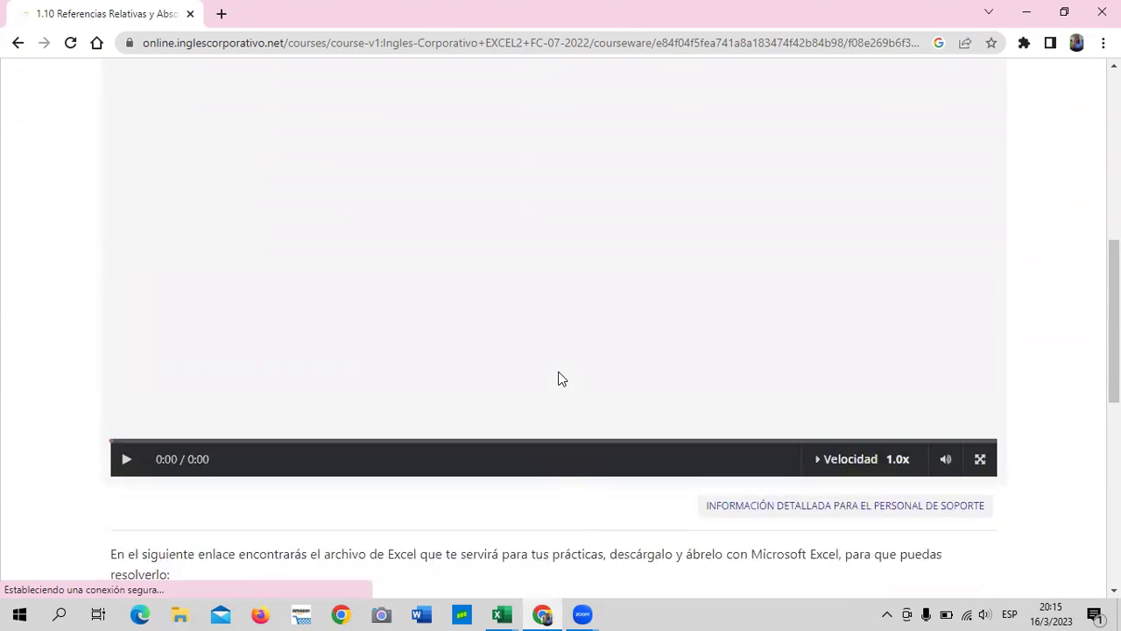
{"action": "scroll", "coordinate": [556, 368], "scroll_direction": "up", "scroll_amount": 6}
{"action": "scroll", "coordinate": [556, 369], "scroll_direction": "down", "scroll_amount": 4}
{"action": "scroll", "coordinate": [555, 368], "scroll_direction": "down", "scroll_amount": 1}
{"action": "scroll", "coordinate": [555, 376], "scroll_direction": "down", "scroll_amount": 2}
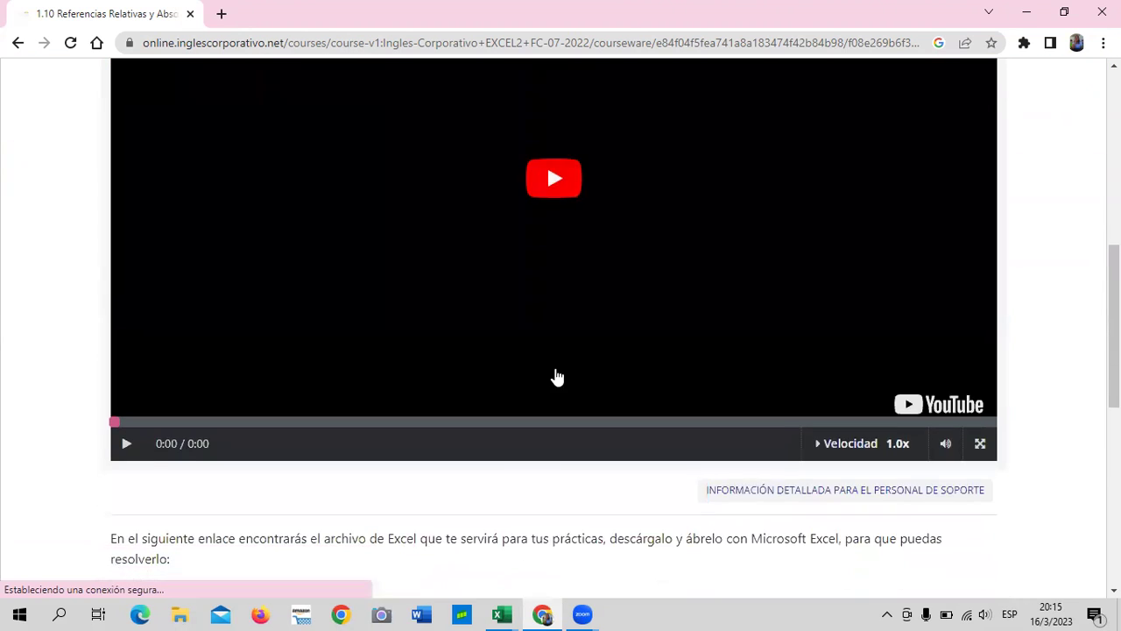
{"action": "scroll", "coordinate": [556, 375], "scroll_direction": "down", "scroll_amount": 2}
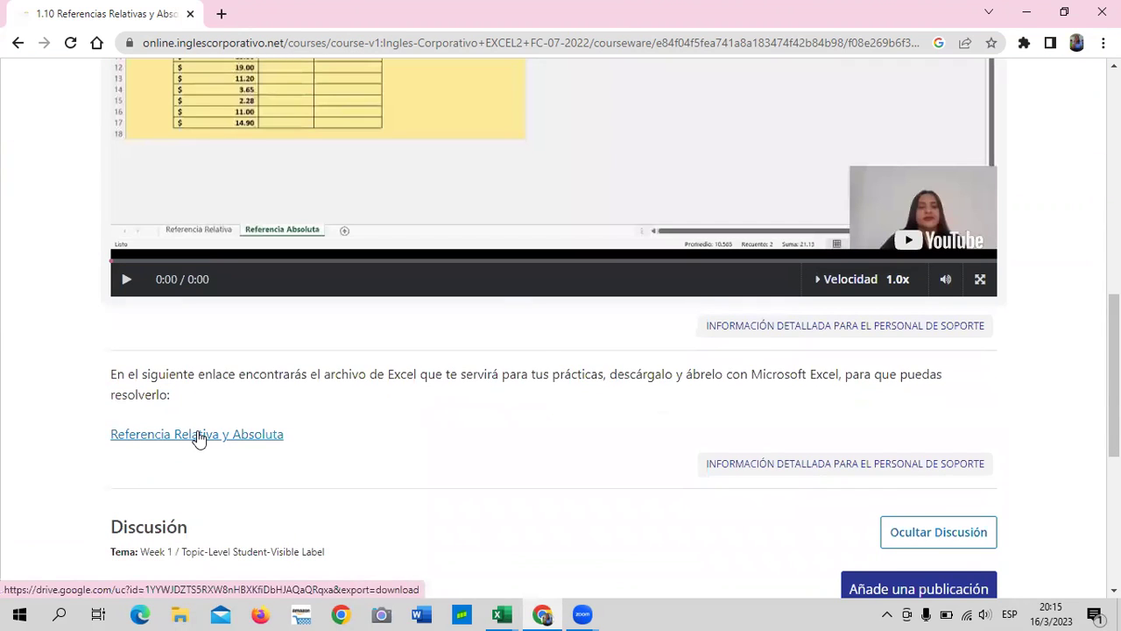
{"action": "mouse_move", "coordinate": [501, 614]}
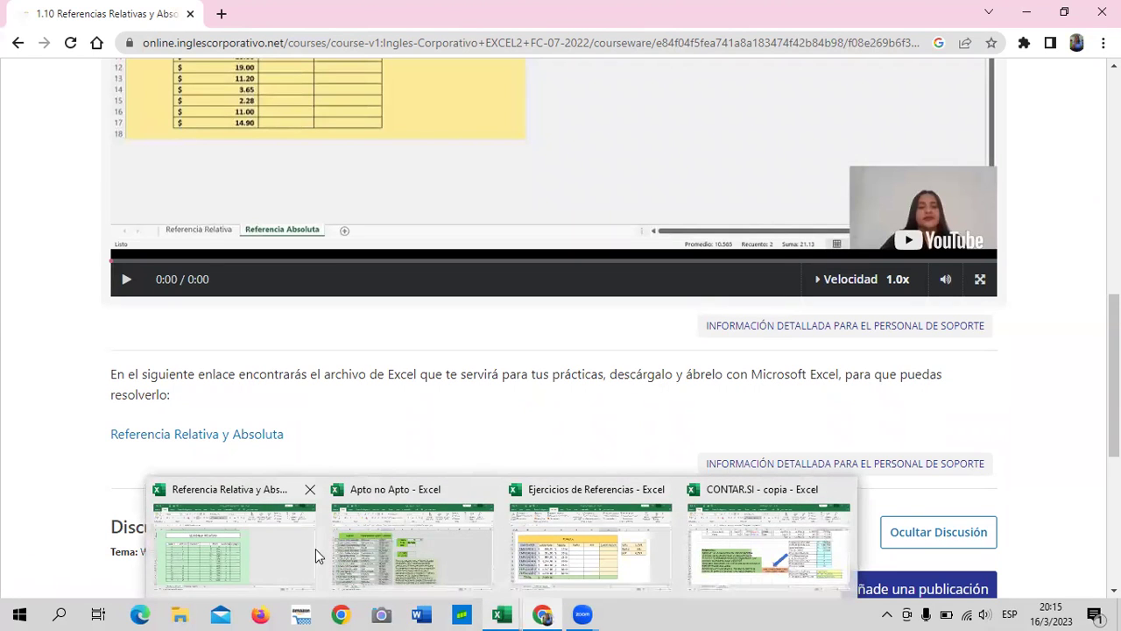
- Check the Referencia Absoluta and Referencia Relativa sheets of the practice workbook, then switch to Ejercicios de Referencias
{"action": "left_click", "coordinate": [265, 550]}
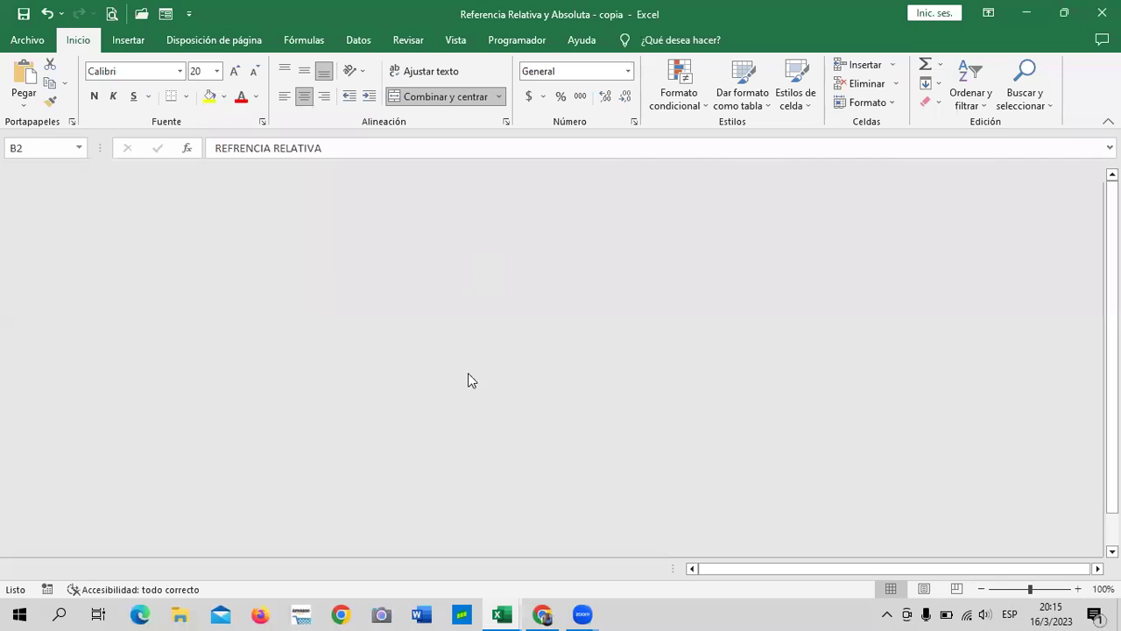
{"action": "left_click", "coordinate": [251, 568]}
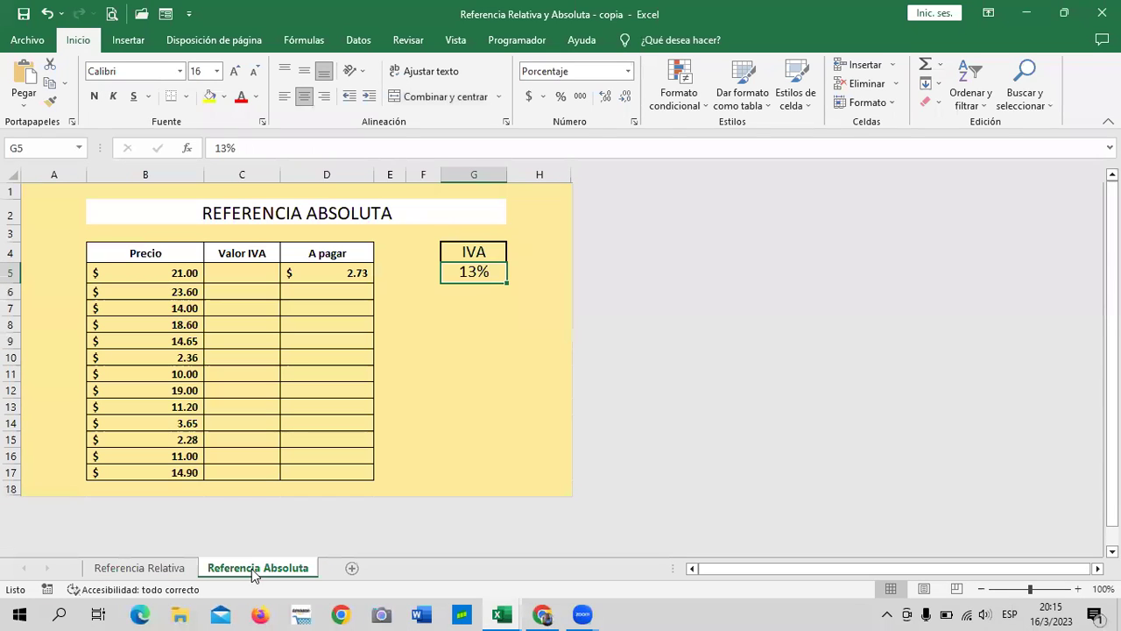
{"action": "left_click", "coordinate": [163, 572]}
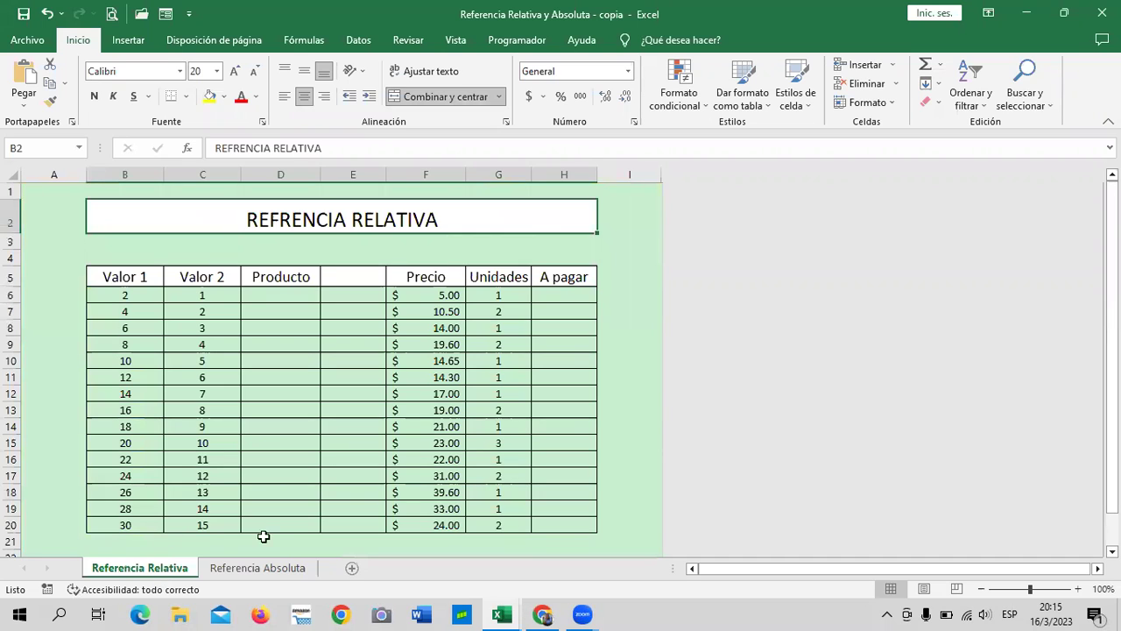
{"action": "left_click", "coordinate": [277, 571]}
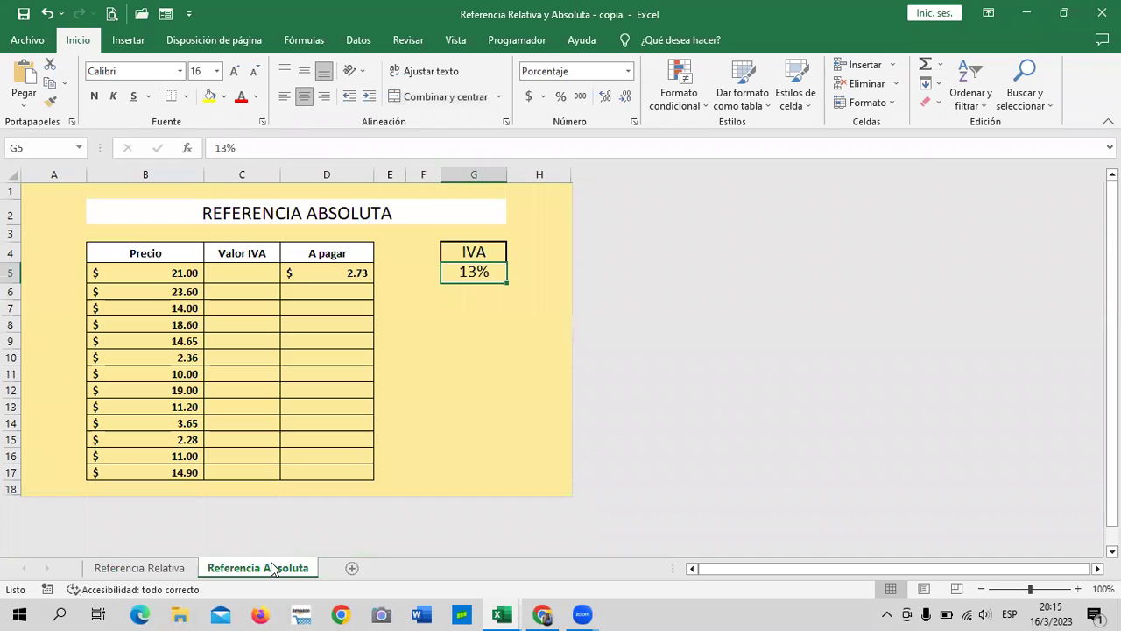
{"action": "mouse_move", "coordinate": [501, 614]}
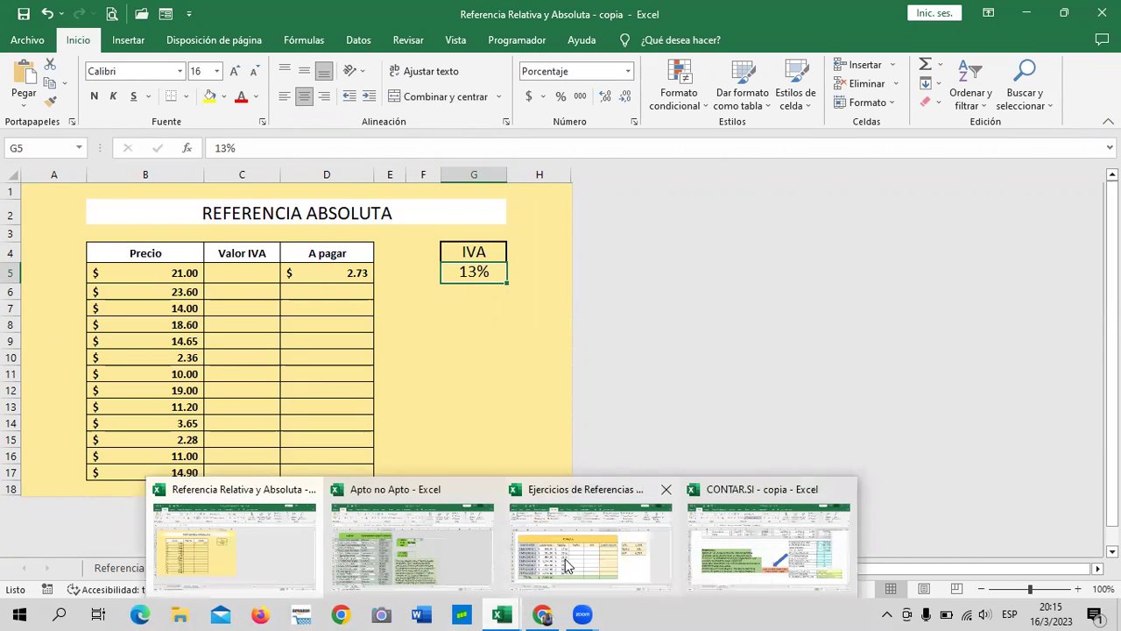
{"action": "left_click", "coordinate": [574, 548]}
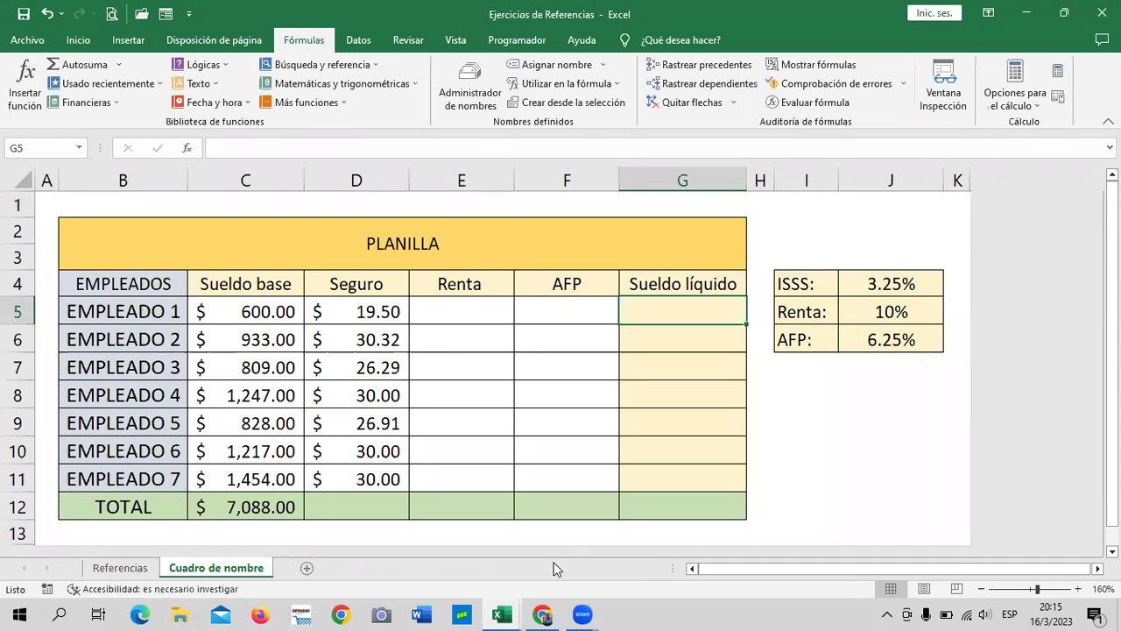
- Review the Referencias sheet and the ISSS, Renta 10% and AFP 6.25% rates in J4–J6, then return to Chrome
{"action": "left_click", "coordinate": [142, 571]}
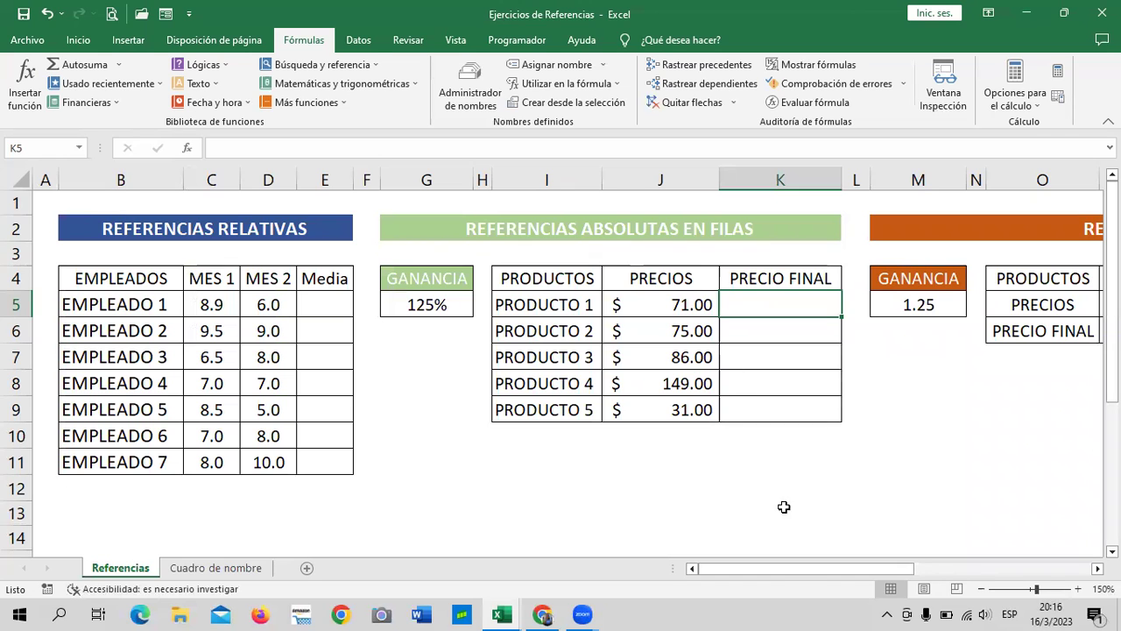
{"action": "left_click_drag", "start_coordinate": [790, 572], "coordinate": [995, 569]}
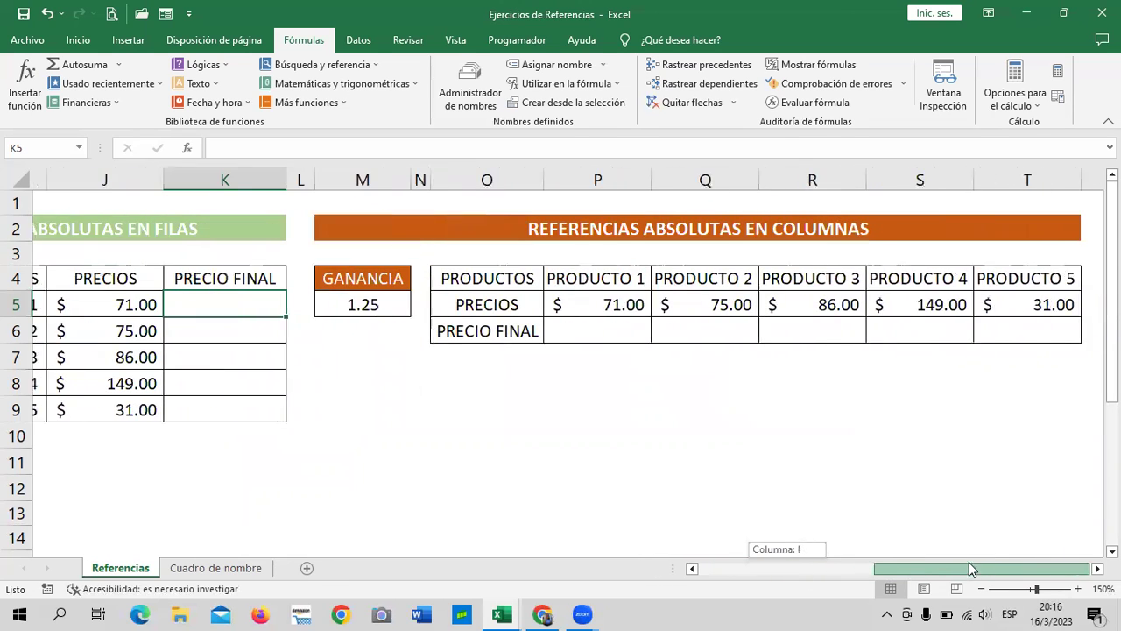
{"action": "left_click", "coordinate": [215, 567]}
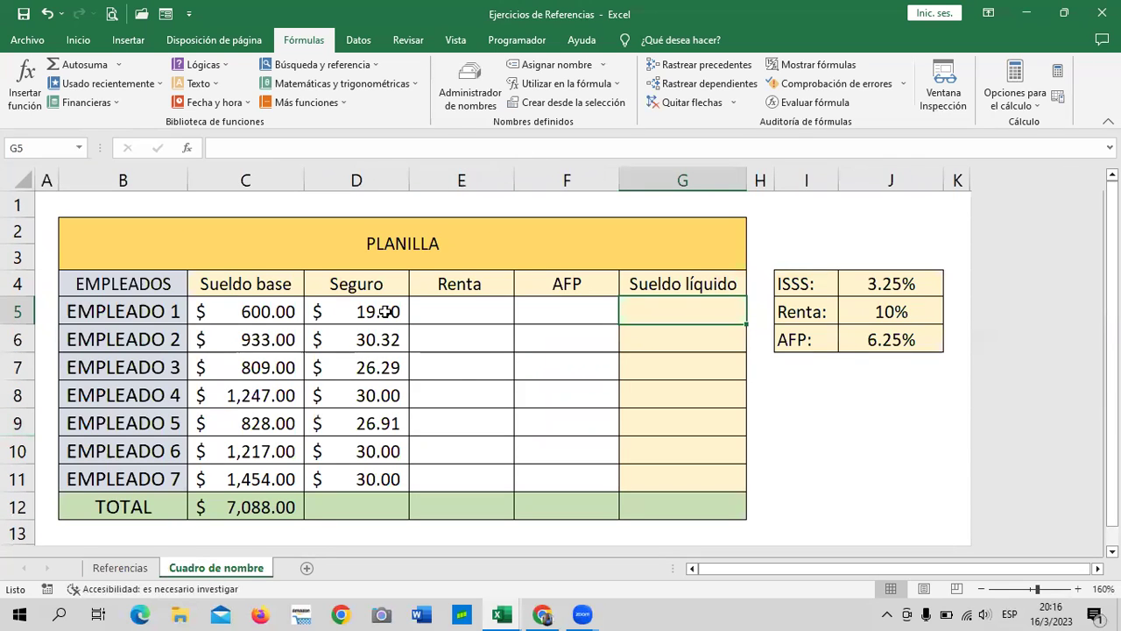
{"action": "left_click", "coordinate": [902, 284]}
{"action": "left_click", "coordinate": [887, 312]}
{"action": "left_click", "coordinate": [880, 344]}
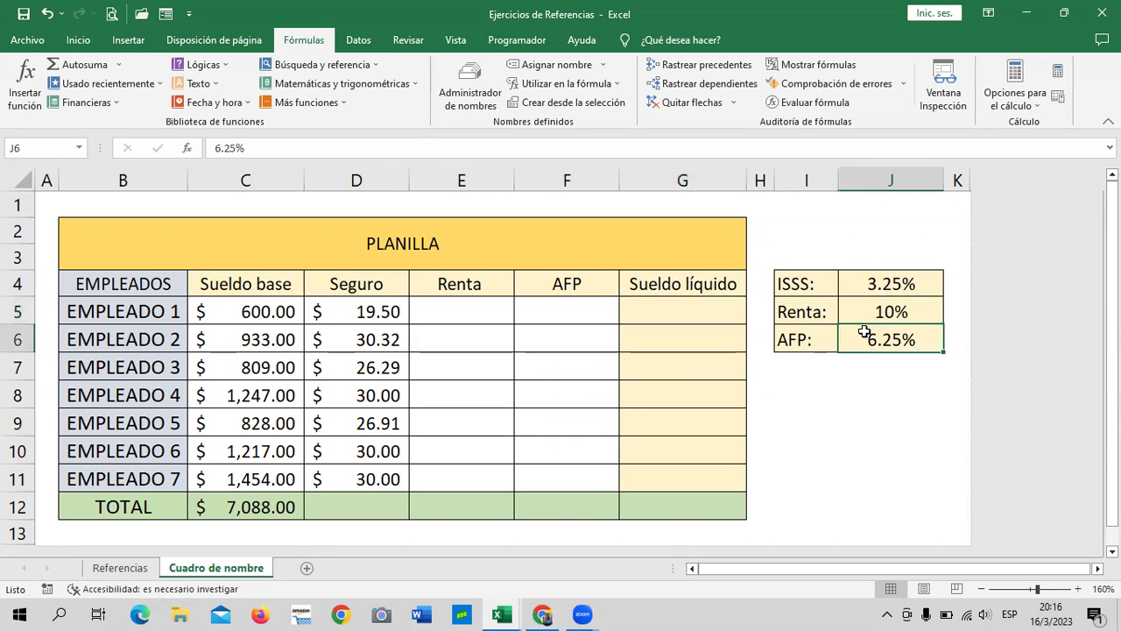
{"action": "left_click", "coordinate": [545, 613]}
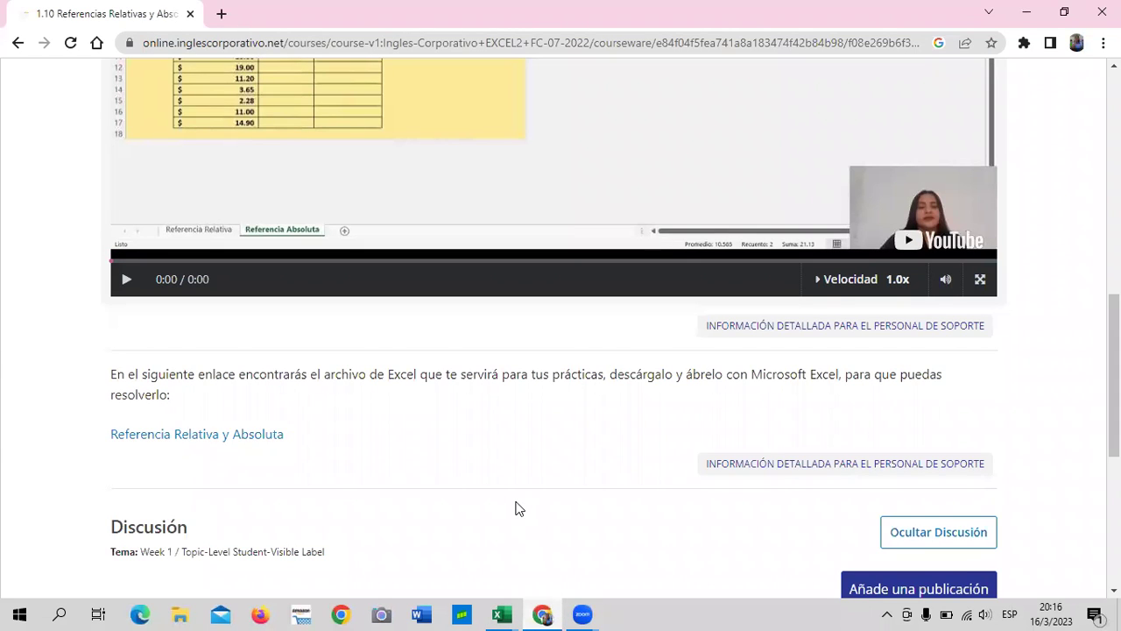
- Play the embedded lesson 1.10 YouTube video on relative and absolute references
{"action": "scroll", "coordinate": [503, 493], "scroll_direction": "up", "scroll_amount": 3}
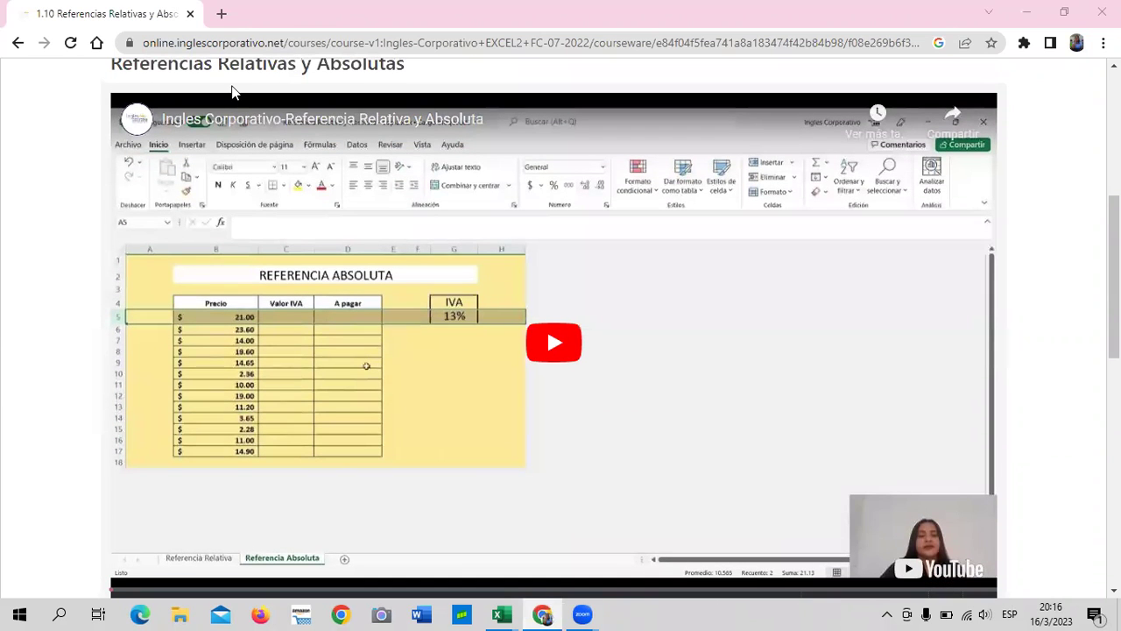
{"action": "left_click", "coordinate": [535, 326]}
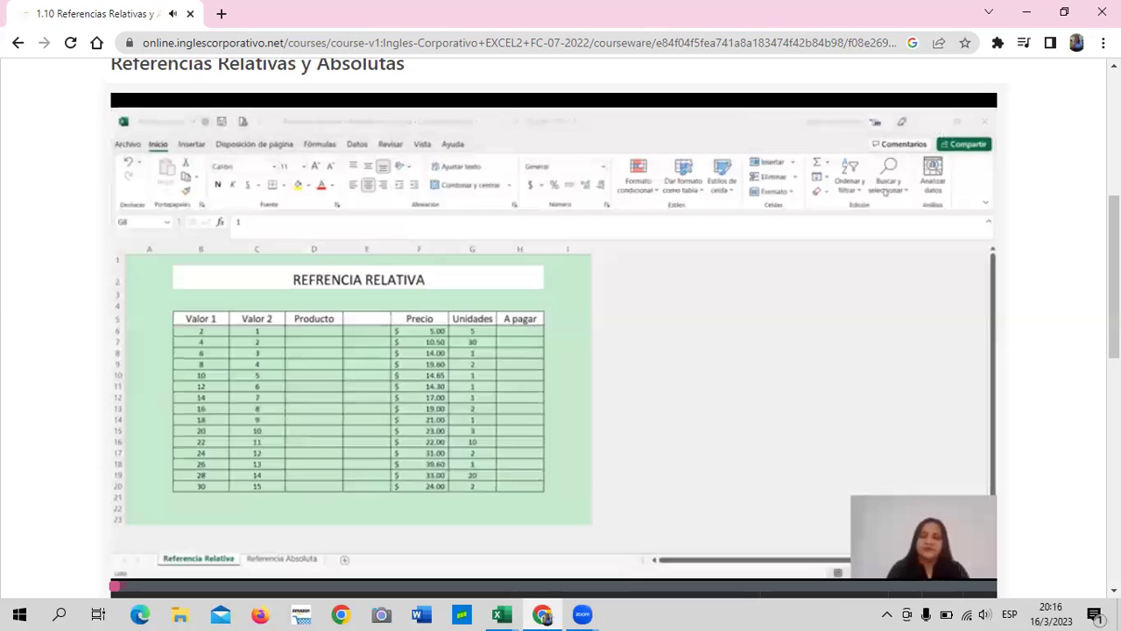
- Raise the volume and watch the lesson video until its end screen of suggested videos appears
{"action": "key", "text": "XF86AudioRaiseVolume"}
{"action": "key", "text": "XF86AudioRaiseVolume"}
{"action": "key", "text": "XF86AudioRaiseVolume"}
{"action": "key", "text": "XF86AudioRaiseVolume"}
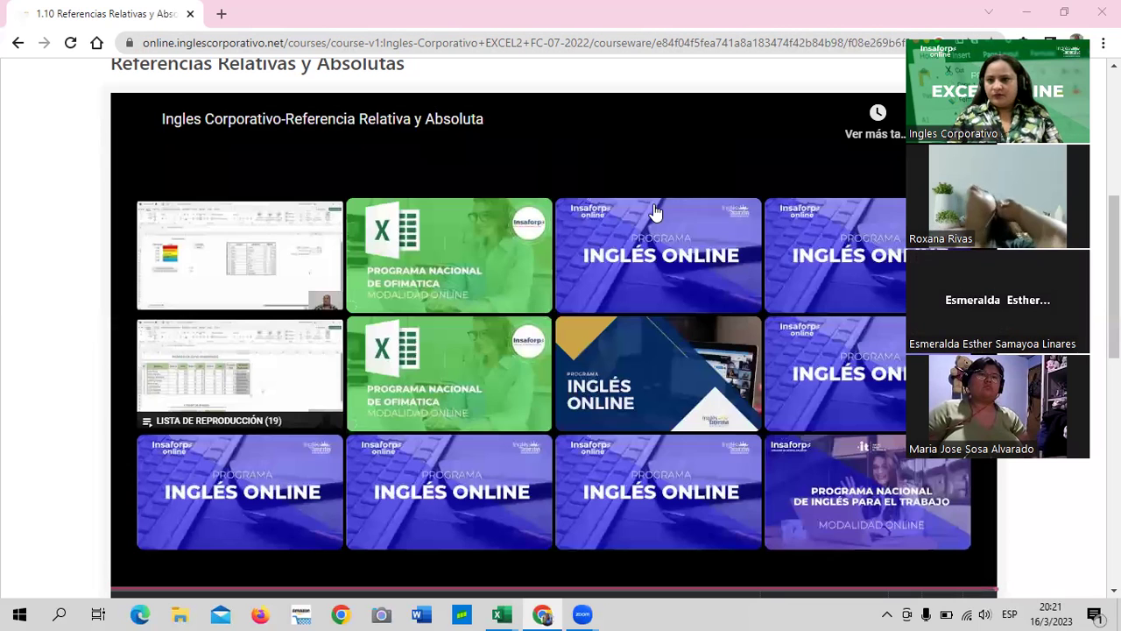
{"action": "scroll", "coordinate": [750, 386], "scroll_direction": "down", "scroll_amount": 1}
{"action": "scroll", "coordinate": [550, 490], "scroll_direction": "down", "scroll_amount": 2}
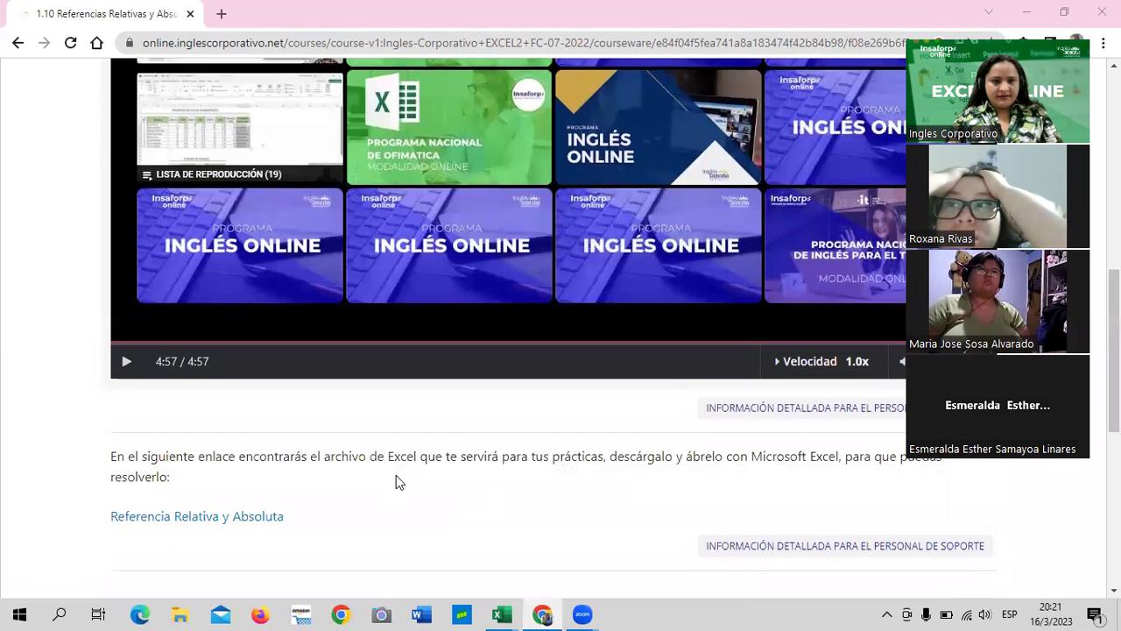
{"action": "scroll", "coordinate": [481, 408], "scroll_direction": "up", "scroll_amount": 1}
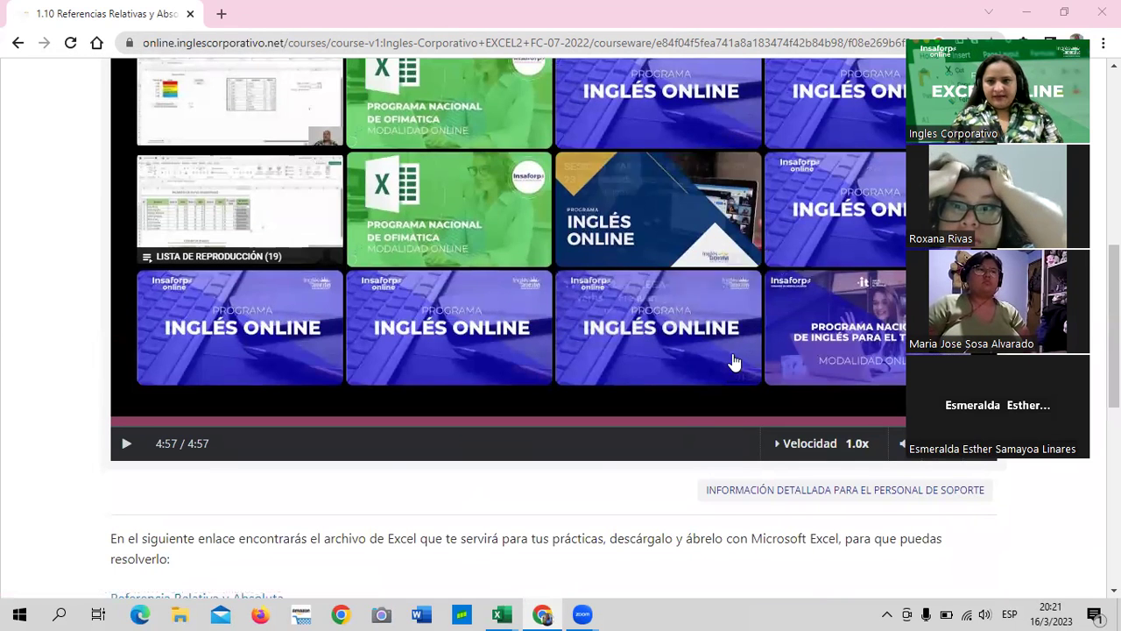
{"action": "scroll", "coordinate": [734, 362], "scroll_direction": "up", "scroll_amount": 4}
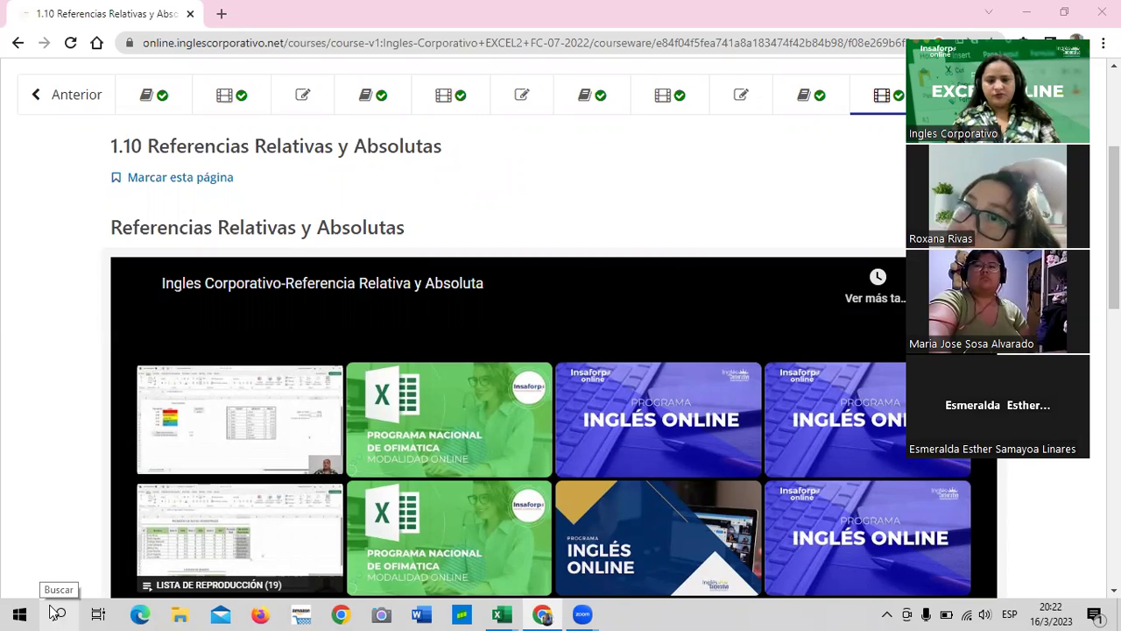
{"action": "scroll", "coordinate": [540, 278], "scroll_direction": "down", "scroll_amount": 1}
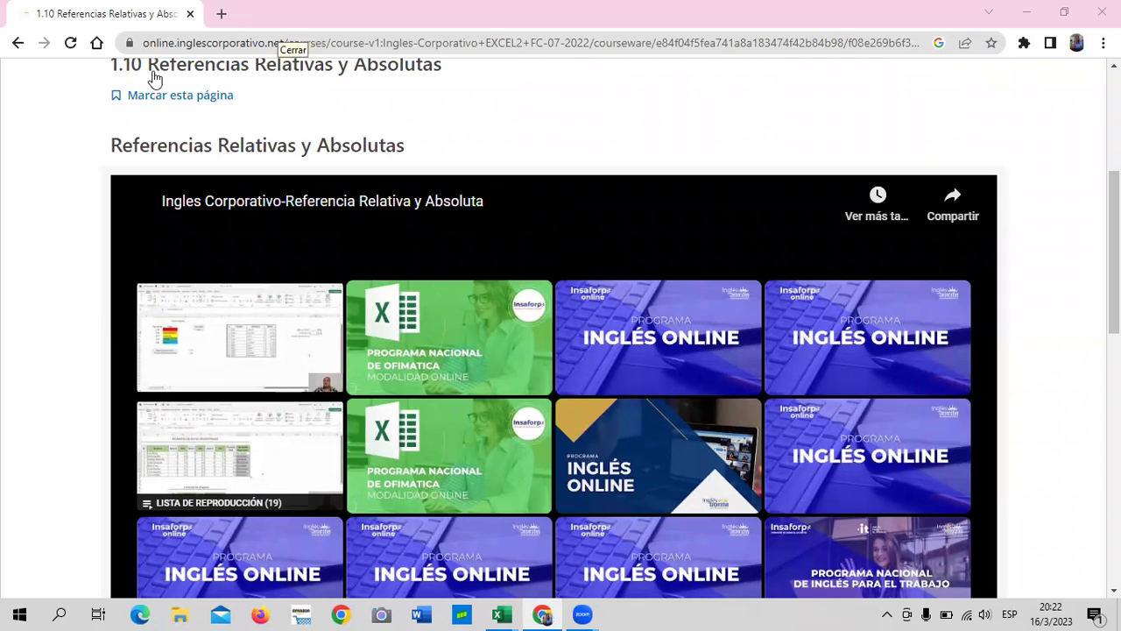
{"action": "scroll", "coordinate": [657, 291], "scroll_direction": "down", "scroll_amount": 2}
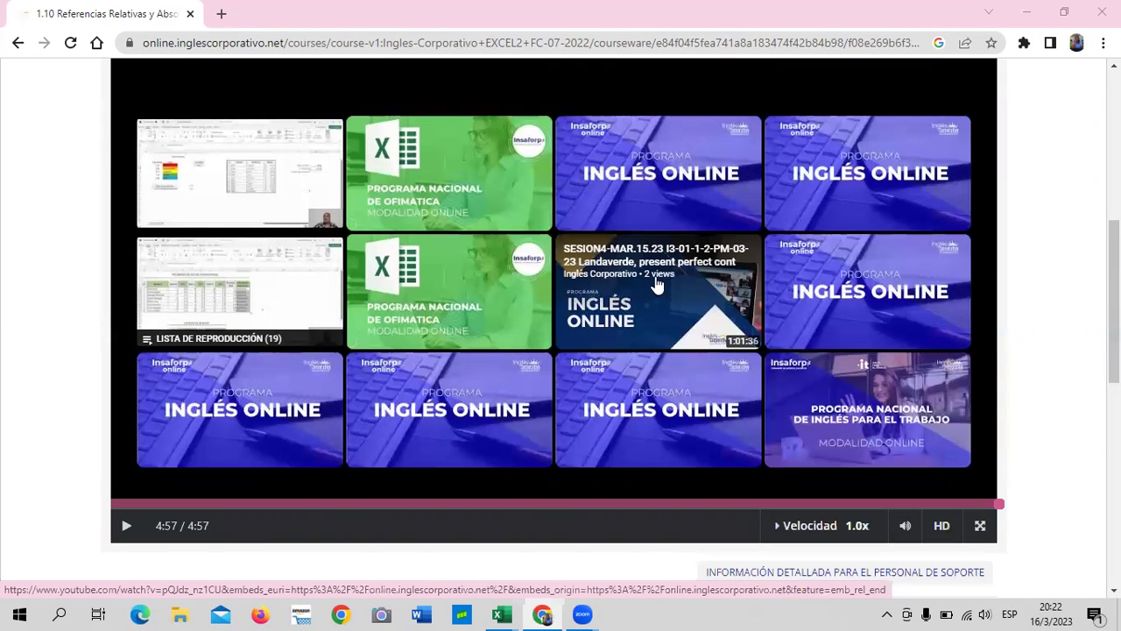
{"action": "scroll", "coordinate": [705, 233], "scroll_direction": "up", "scroll_amount": 2}
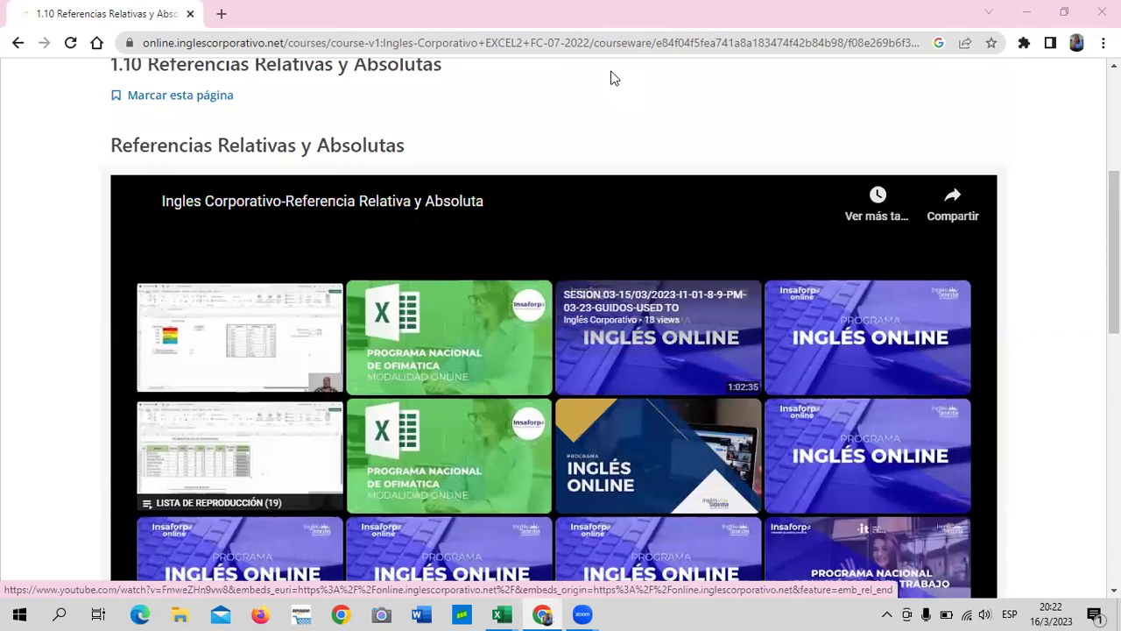
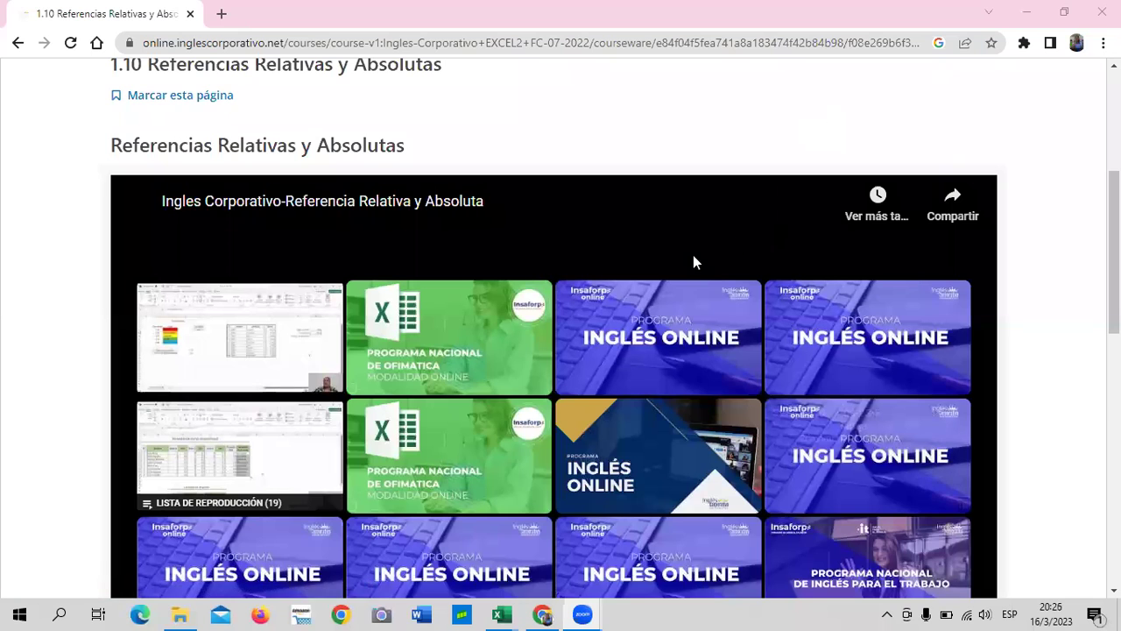
- Leave the Open edX course page and bring up the 'Referencia Relativa y Absoluta - copia' workbook
{"action": "scroll", "coordinate": [693, 261], "scroll_direction": "down", "scroll_amount": 3}
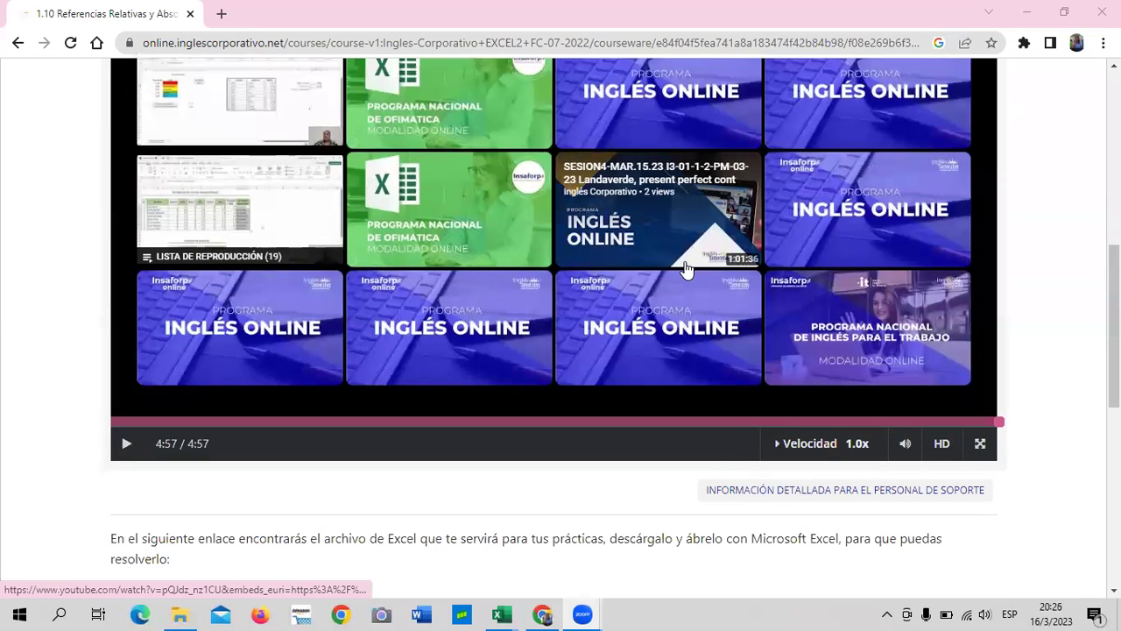
{"action": "scroll", "coordinate": [505, 471], "scroll_direction": "down", "scroll_amount": 3}
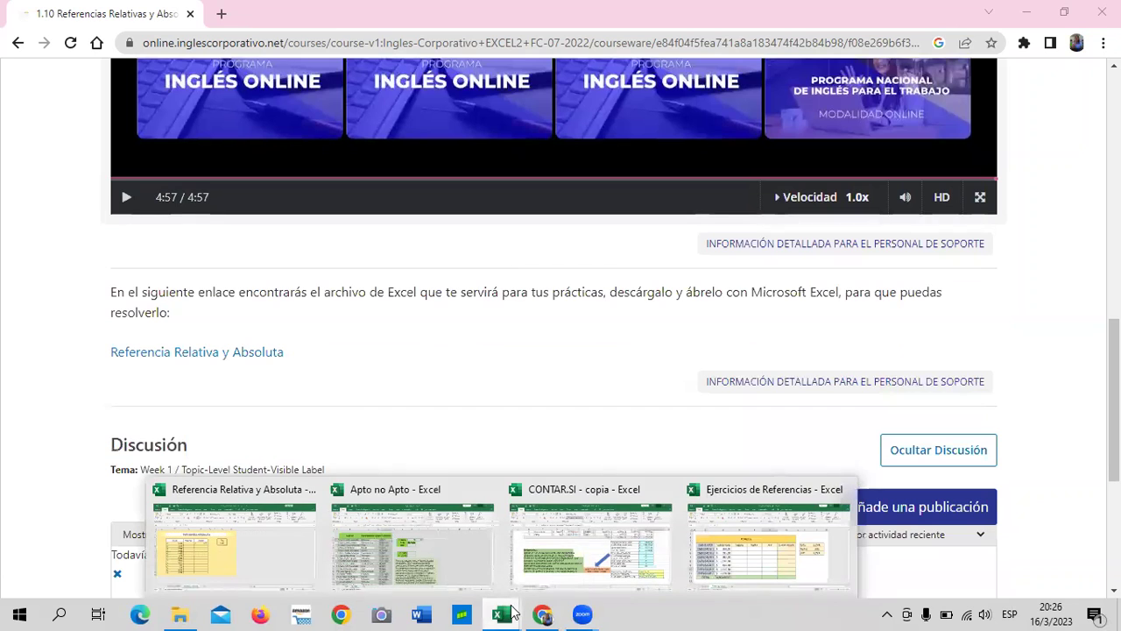
{"action": "left_click", "coordinate": [247, 544]}
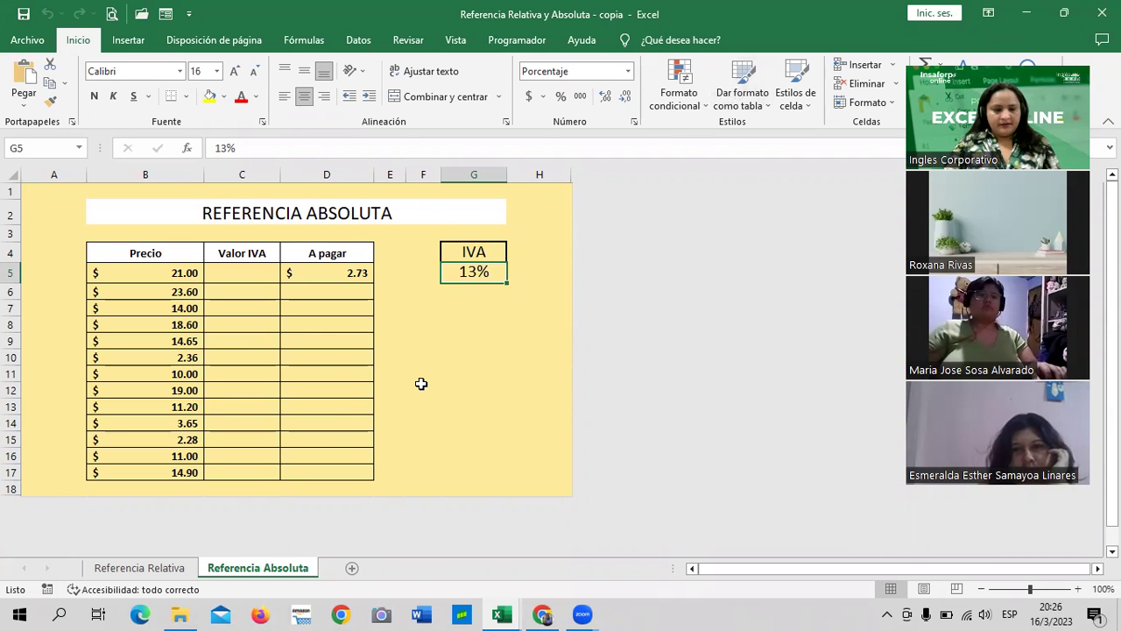
- Go to the Referencia Relativa sheet and select H6, the first A pagar cell
{"action": "left_click", "coordinate": [123, 570]}
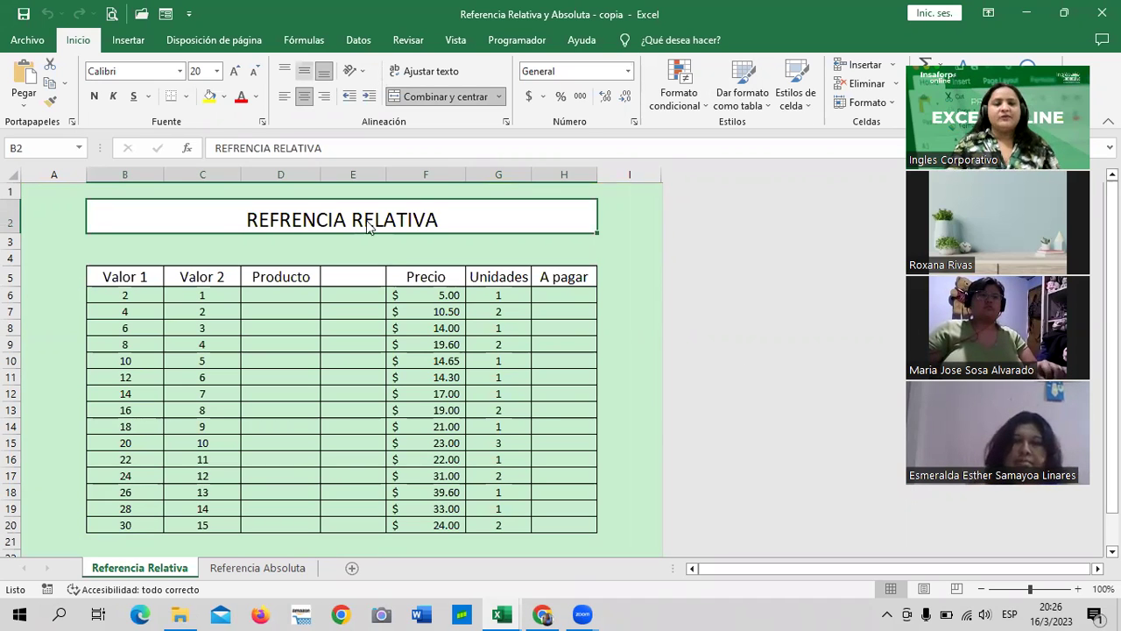
{"action": "left_click", "coordinate": [257, 567]}
{"action": "left_click", "coordinate": [151, 568]}
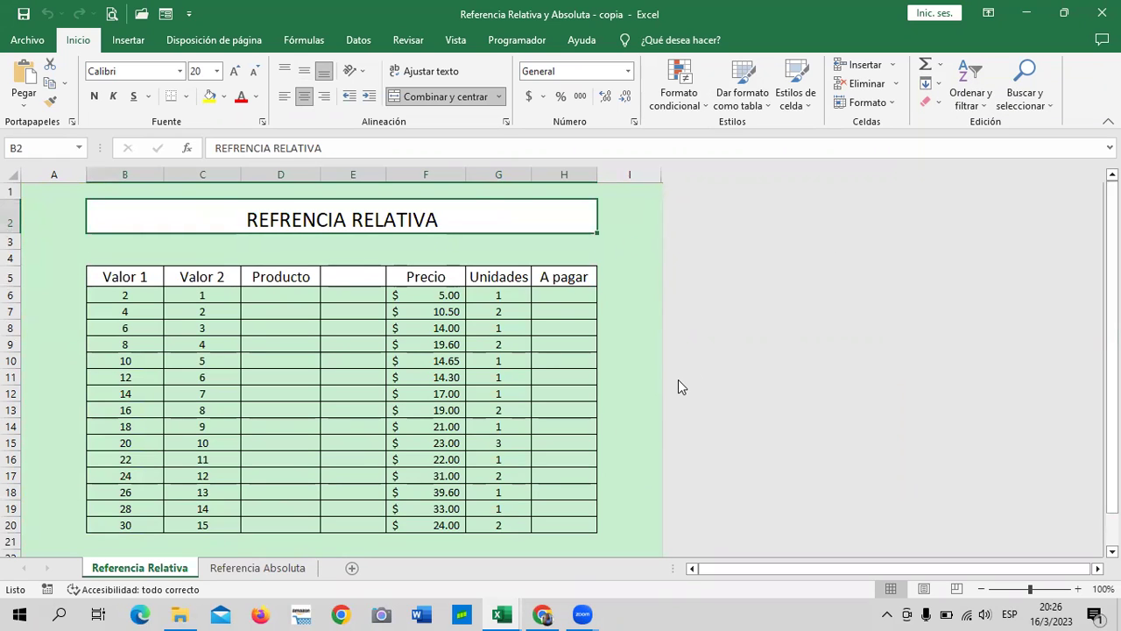
{"action": "left_click", "coordinate": [560, 298]}
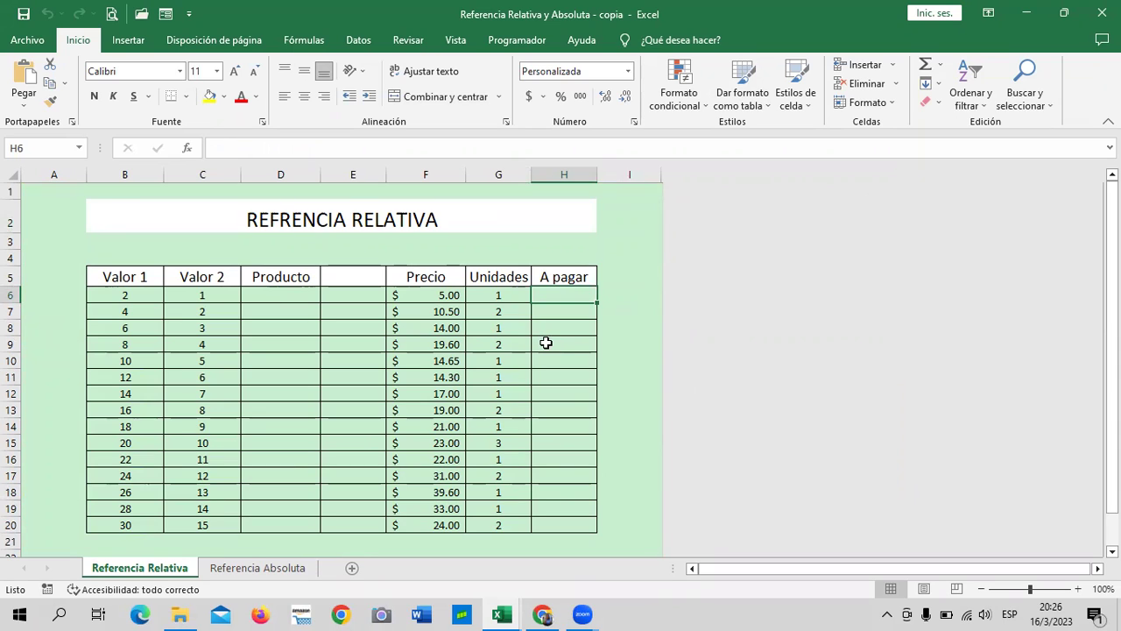
- Enter =F6*G6 in H6 to compute the first A pagar amount
{"action": "left_click", "coordinate": [437, 296]}
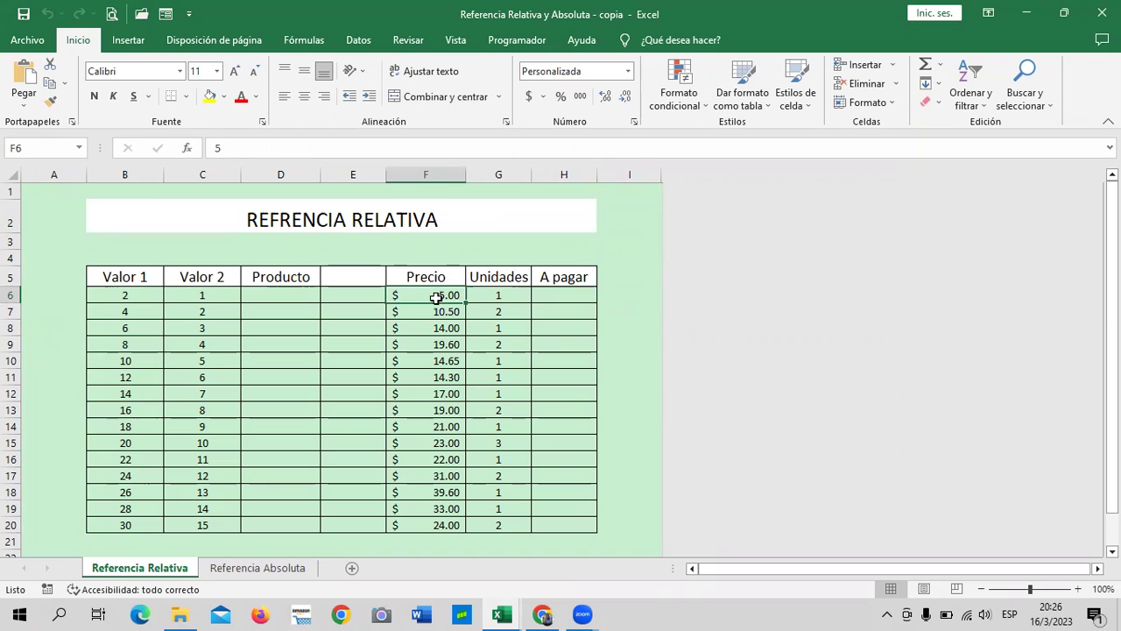
{"action": "left_click", "coordinate": [517, 292]}
{"action": "left_click", "coordinate": [455, 295]}
{"action": "left_click", "coordinate": [550, 295]}
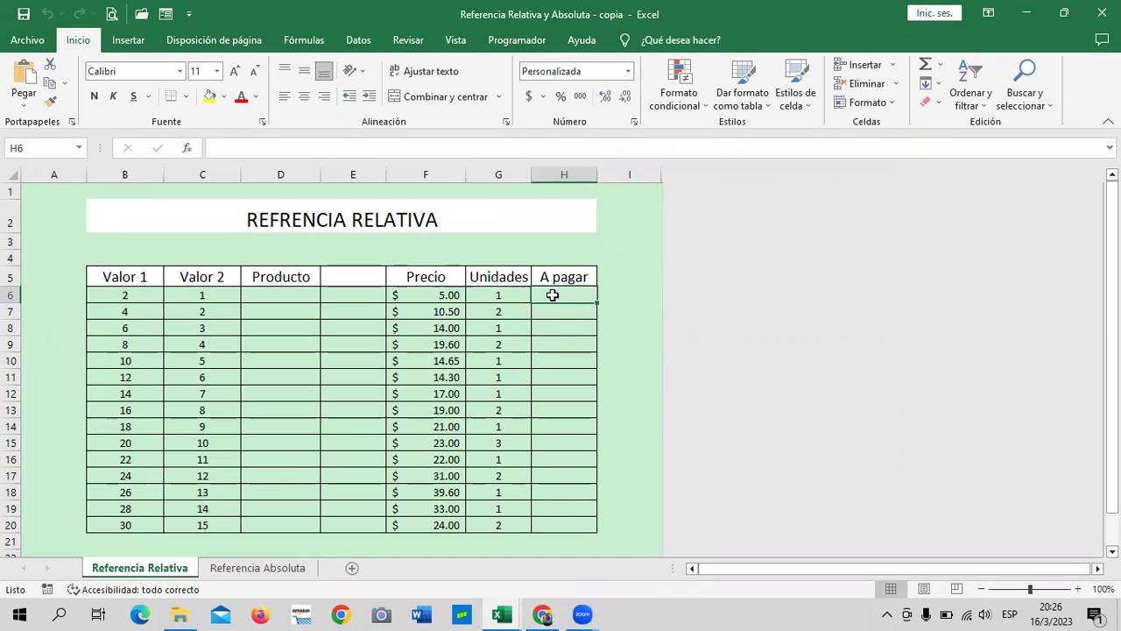
{"action": "type", "text": "="}
{"action": "left_click", "coordinate": [444, 297]}
{"action": "type", "text": "*"}
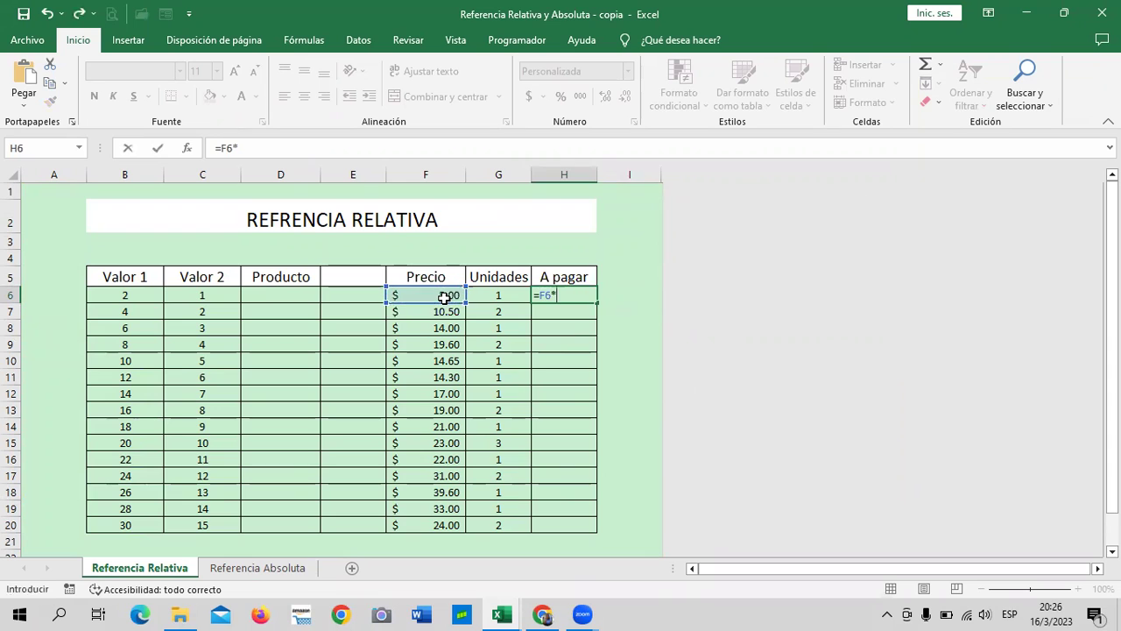
{"action": "left_click", "coordinate": [493, 294]}
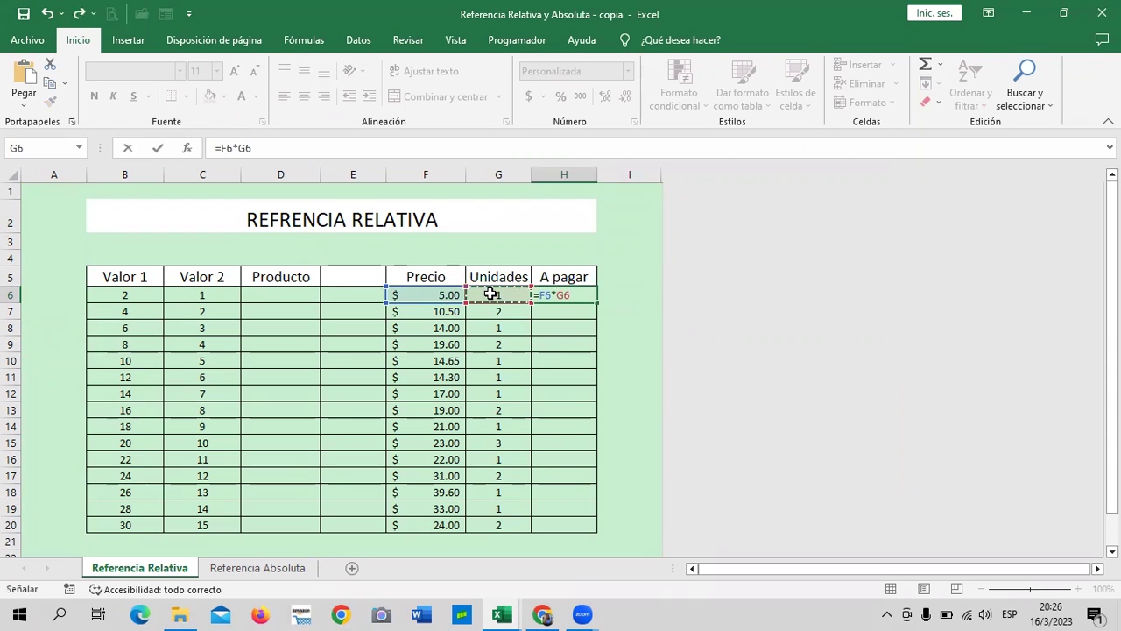
{"action": "key", "text": "Return"}
- Copy the H6 formula down to H20 and check the adjusted formula in H20
{"action": "left_click", "coordinate": [572, 294]}
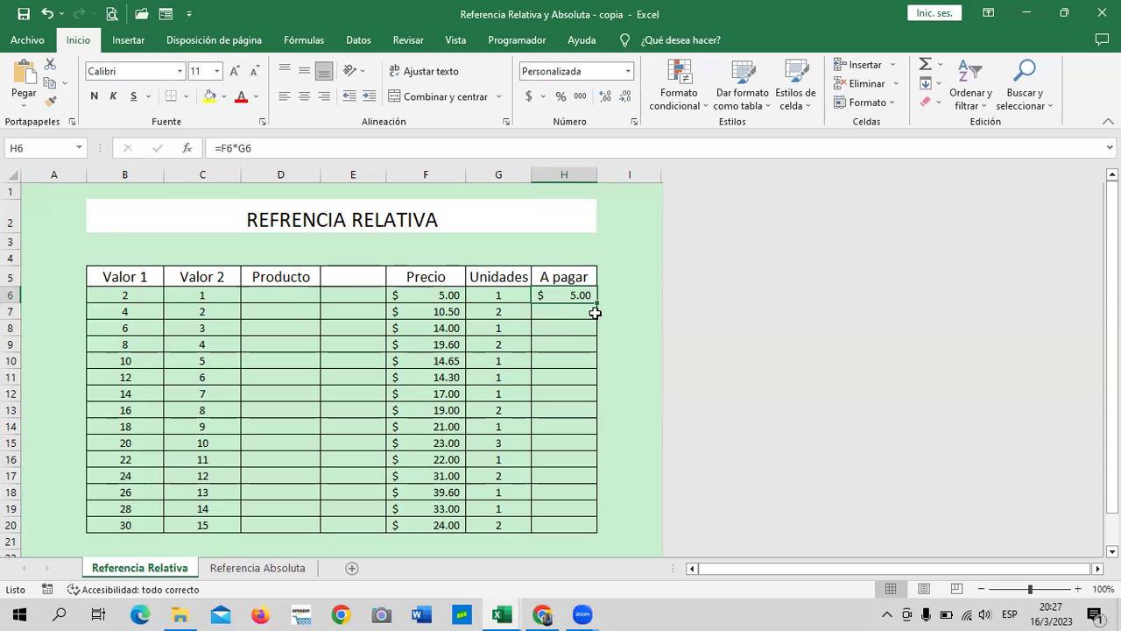
{"action": "left_click_drag", "start_coordinate": [598, 304], "coordinate": [596, 529]}
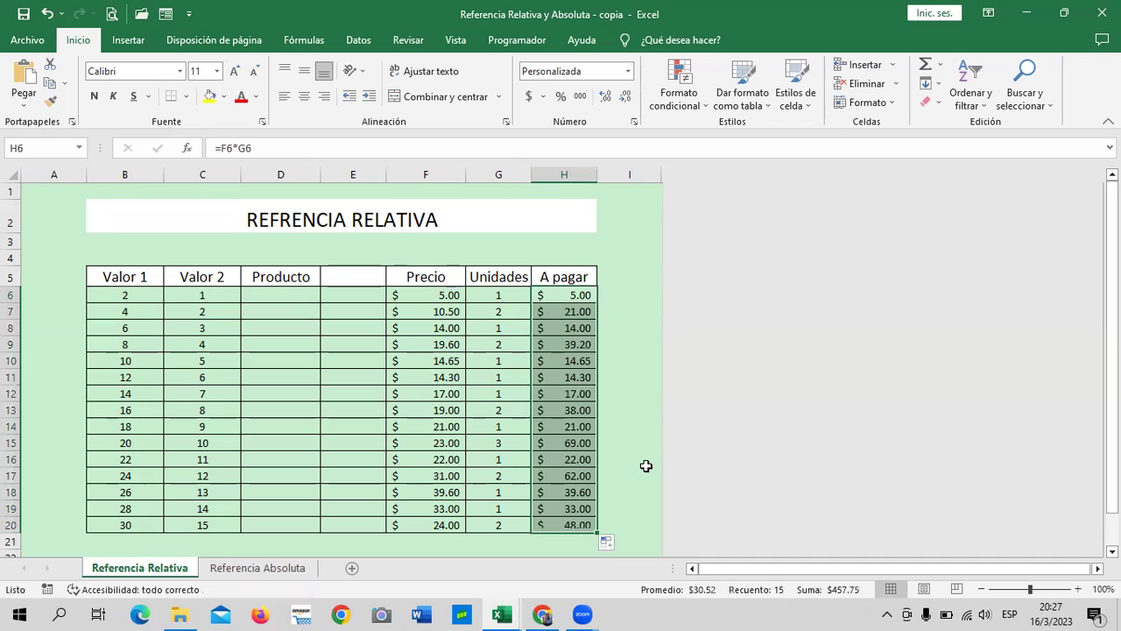
{"action": "left_click", "coordinate": [646, 465]}
{"action": "left_click", "coordinate": [568, 525]}
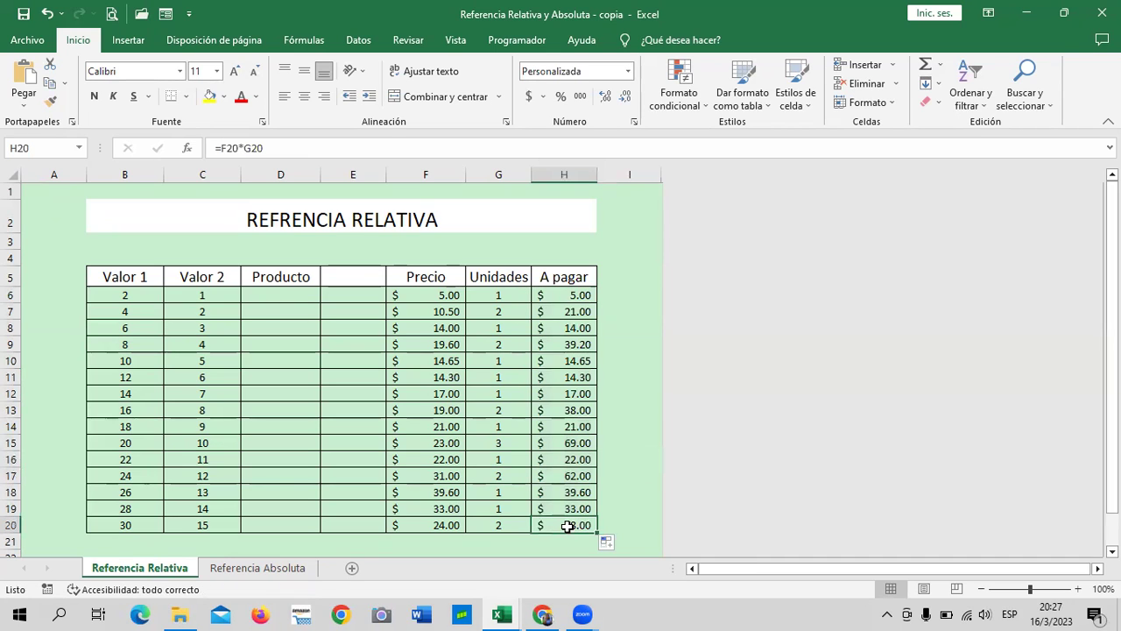
{"action": "left_click", "coordinate": [499, 526]}
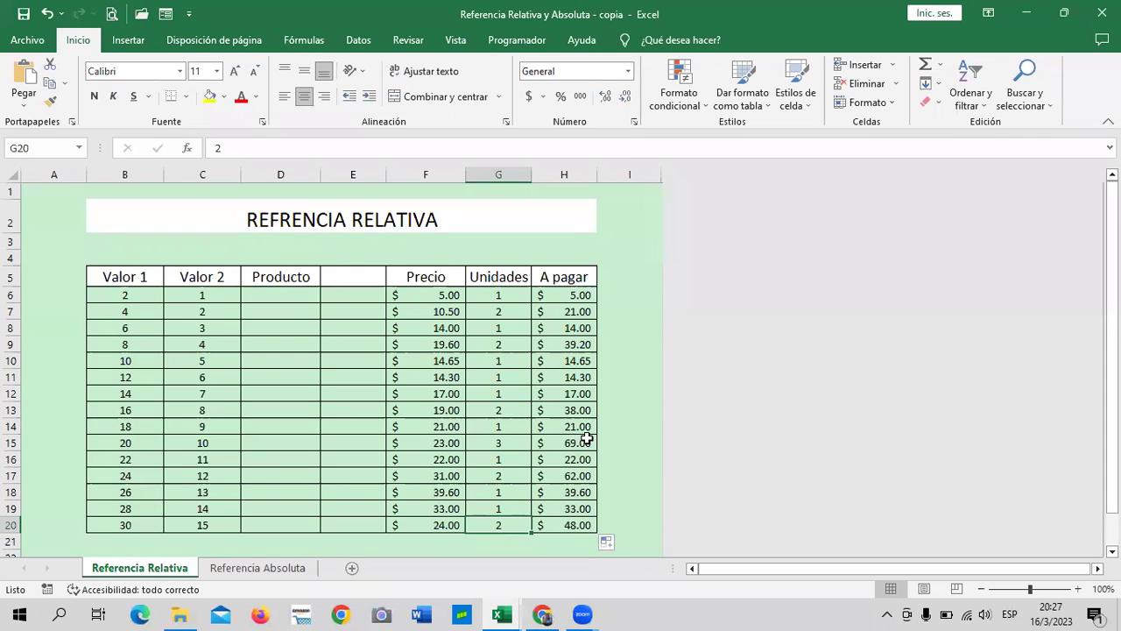
{"action": "left_click", "coordinate": [621, 392]}
{"action": "left_click", "coordinate": [565, 295]}
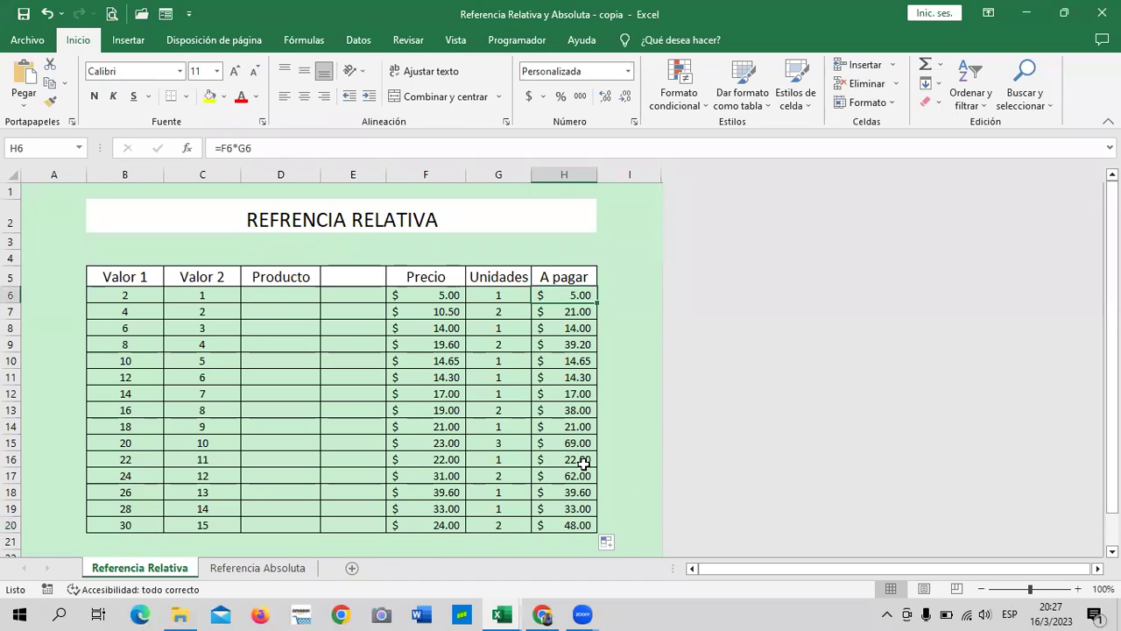
- Compare the copied A pagar formulas in rows 11–17 against their Precio and Unidades values
{"action": "left_click", "coordinate": [564, 378]}
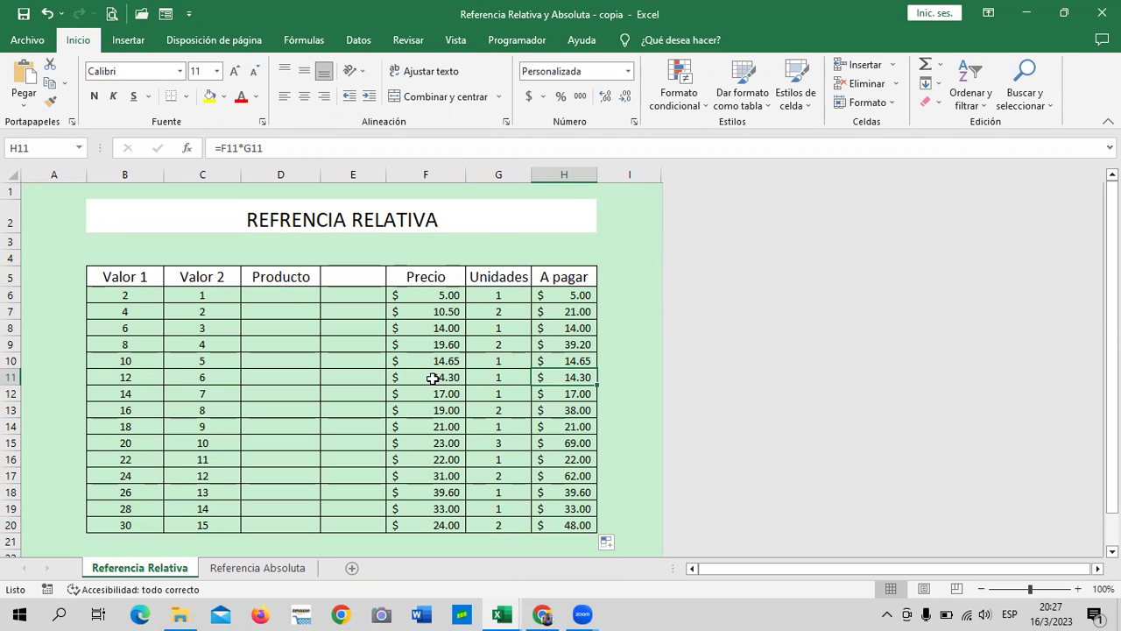
{"action": "left_click", "coordinate": [508, 392]}
{"action": "left_click", "coordinate": [447, 427]}
{"action": "left_click", "coordinate": [498, 442]}
{"action": "left_click", "coordinate": [418, 462]}
{"action": "left_click", "coordinate": [513, 475]}
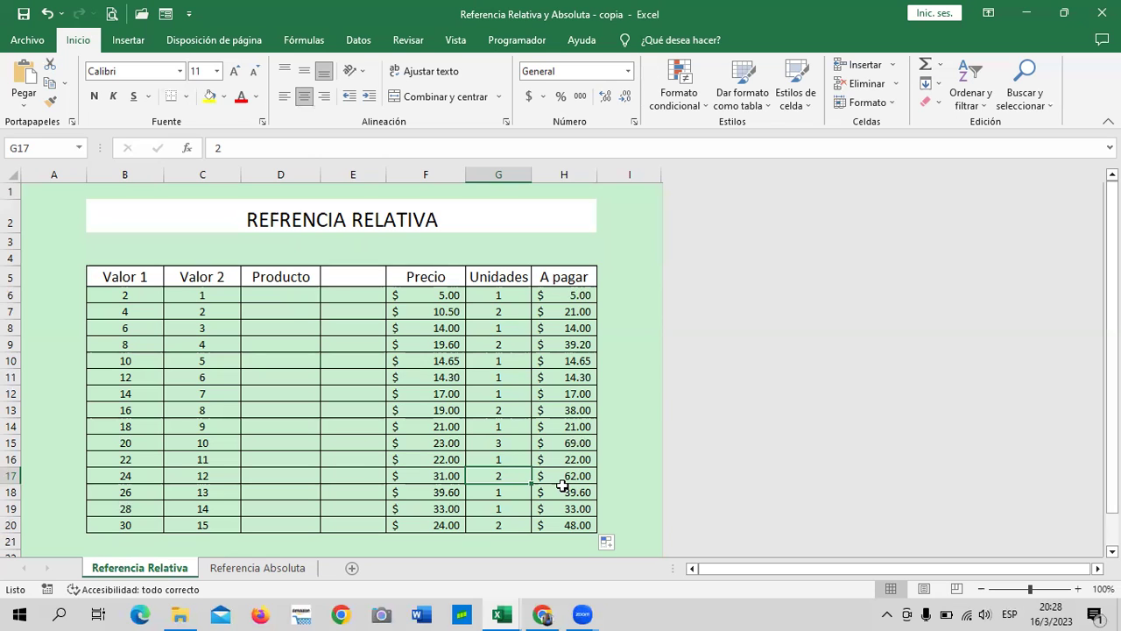
- Switch to the Referencia Absoluta sheet with its Precio list and 13% IVA rate
{"action": "left_click", "coordinate": [227, 567]}
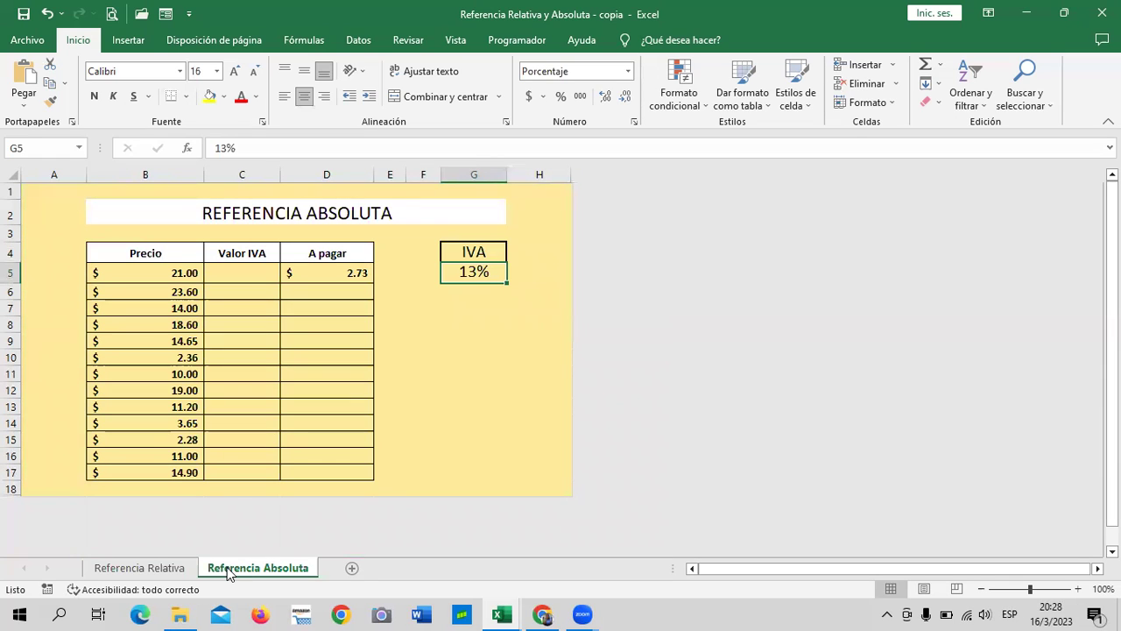
{"action": "left_click", "coordinate": [462, 303]}
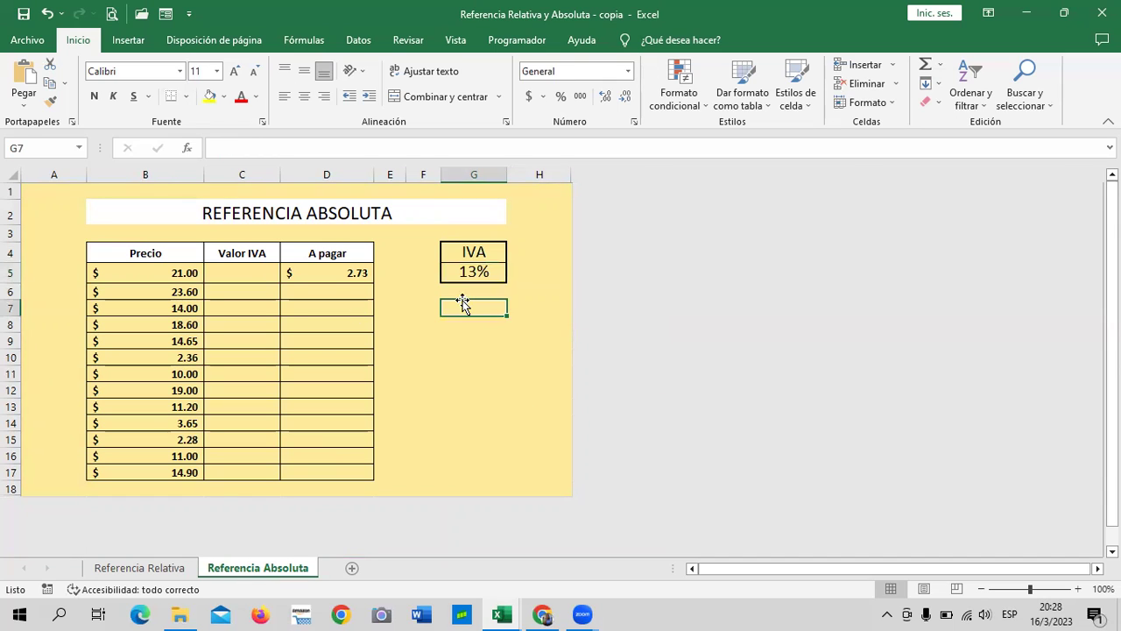
{"action": "left_click", "coordinate": [467, 270]}
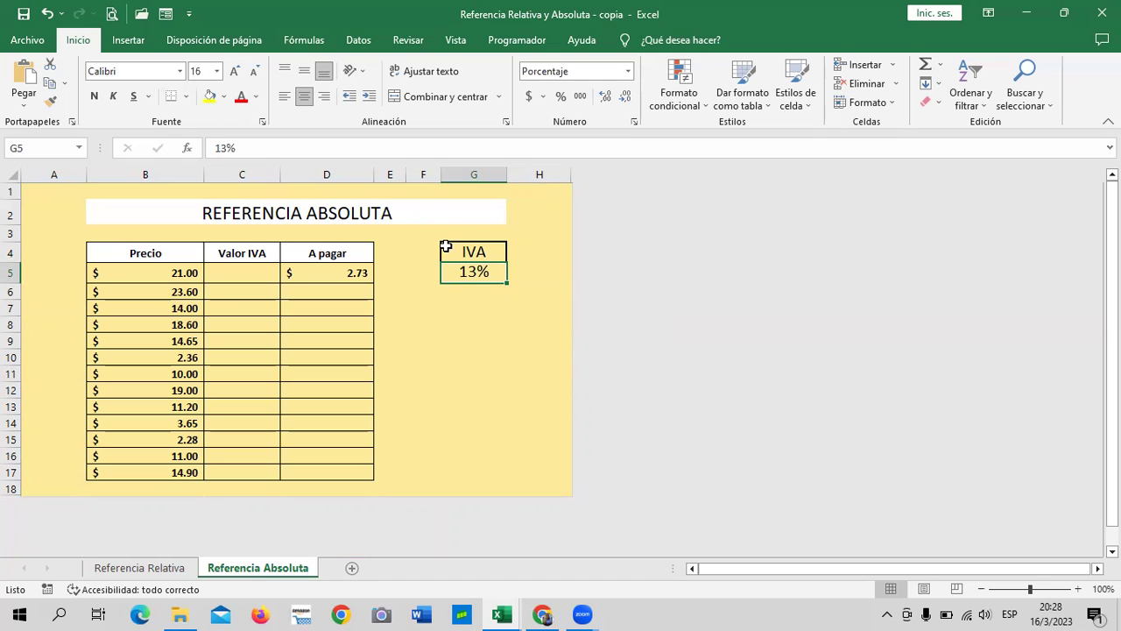
{"action": "left_click", "coordinate": [474, 360]}
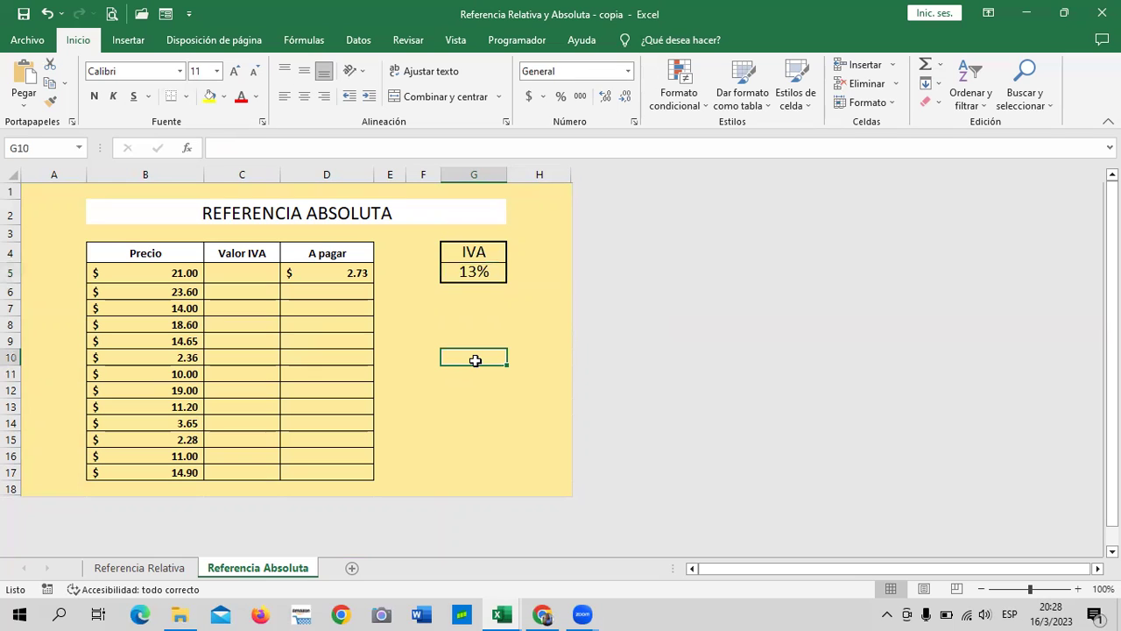
{"action": "left_click", "coordinate": [481, 274]}
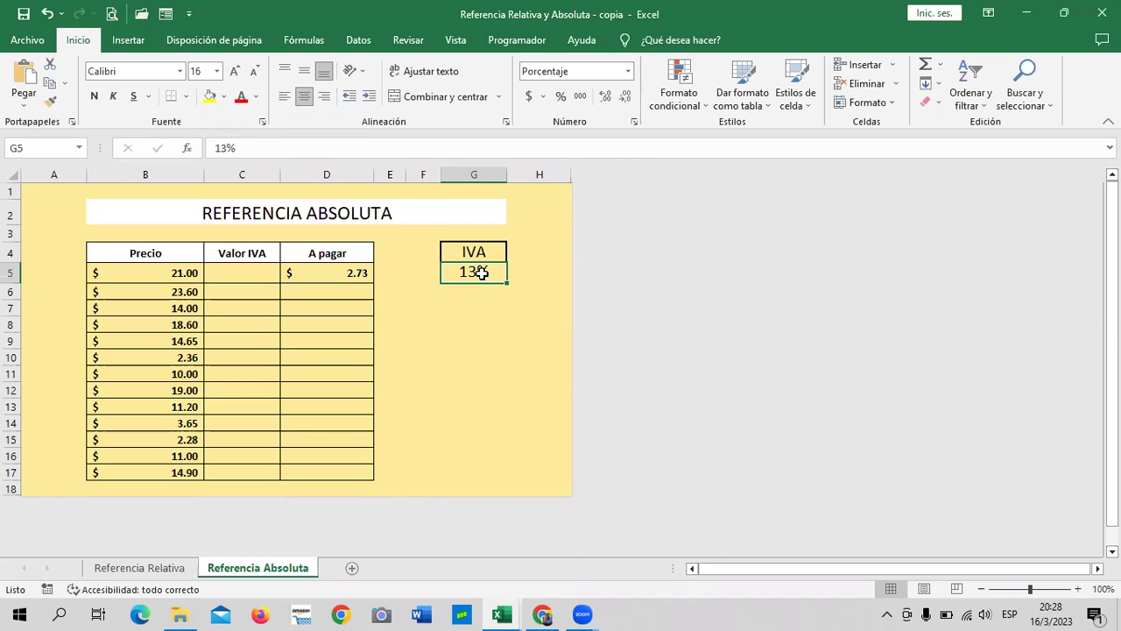
{"action": "left_click", "coordinate": [423, 354]}
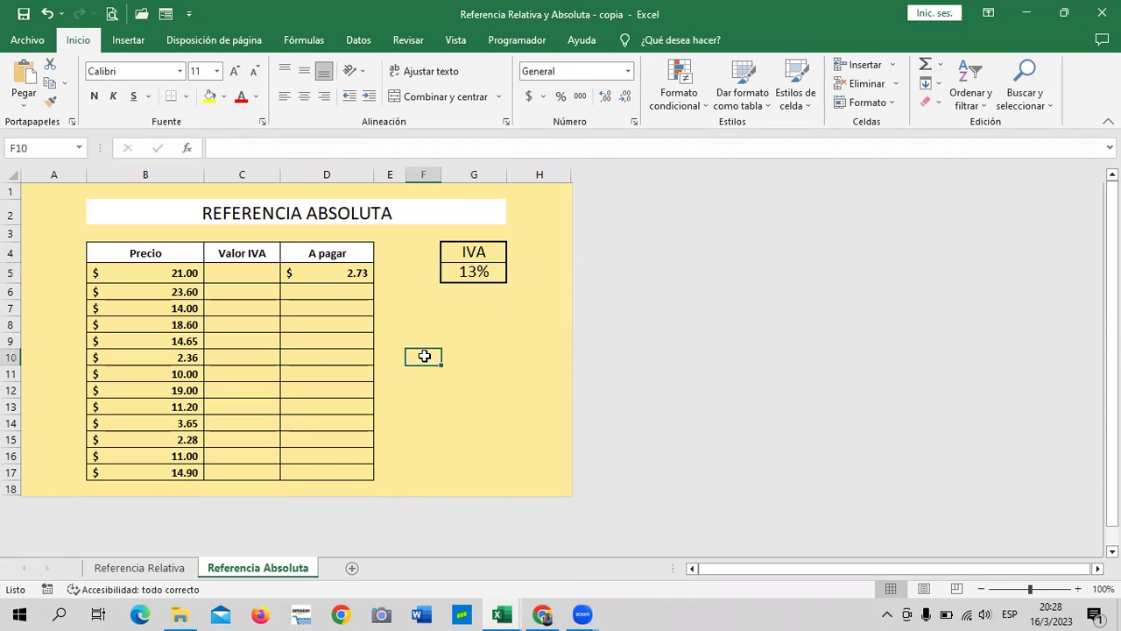
- Enter =B5*13% in C5 to compute the first Valor IVA
{"action": "left_click", "coordinate": [240, 267]}
{"action": "left_click", "coordinate": [448, 324]}
{"action": "left_click", "coordinate": [232, 271]}
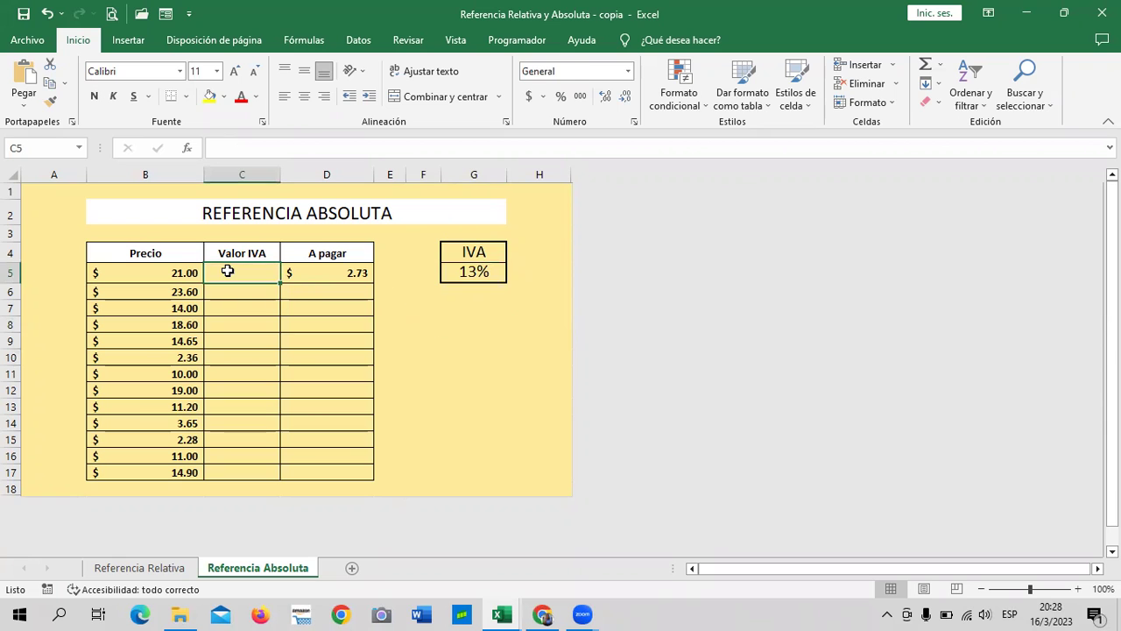
{"action": "type", "text": "="}
{"action": "left_click", "coordinate": [155, 274]}
{"action": "type", "text": "*13%"}
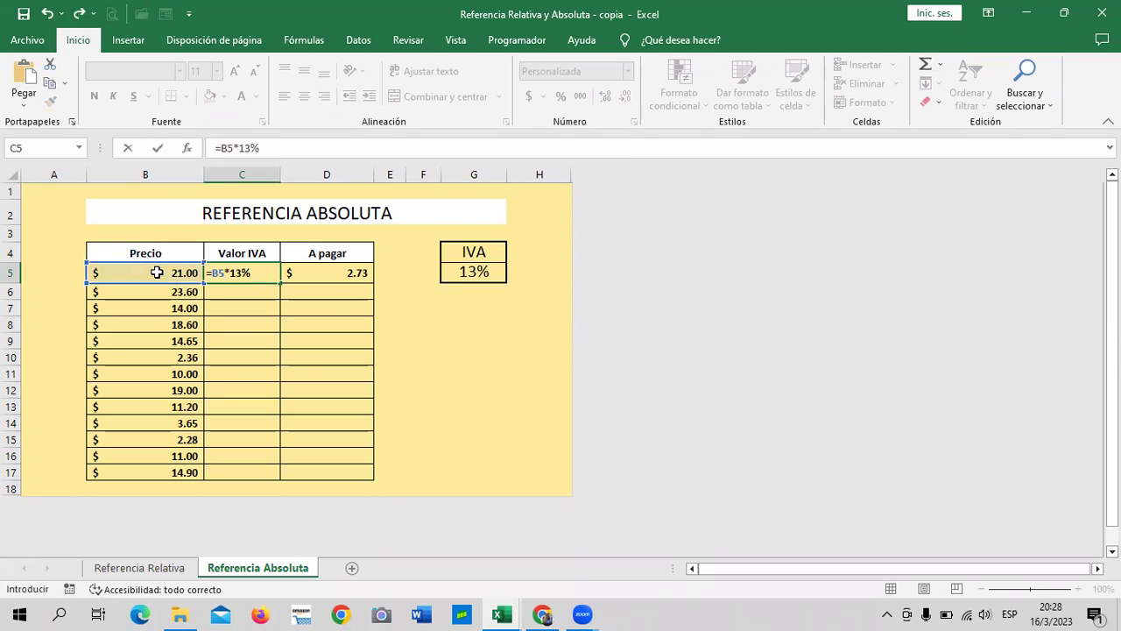
{"action": "key", "text": "Return"}
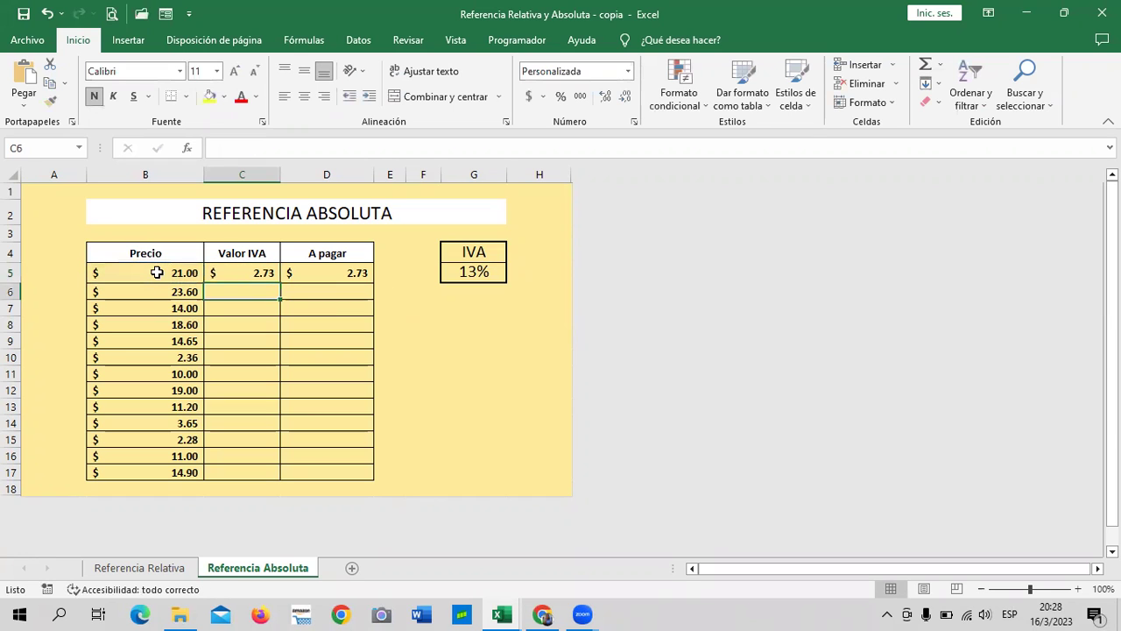
- Copy the C5 formula down to C17, check it, then clear C5:C17
{"action": "left_click", "coordinate": [223, 273]}
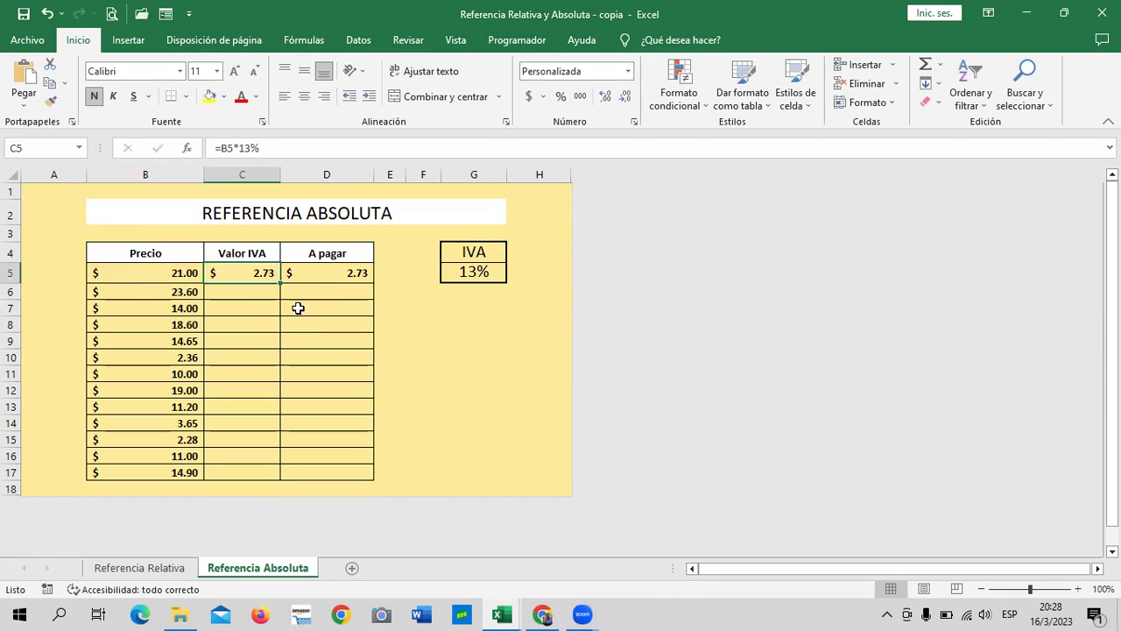
{"action": "left_click_drag", "start_coordinate": [281, 284], "coordinate": [273, 473]}
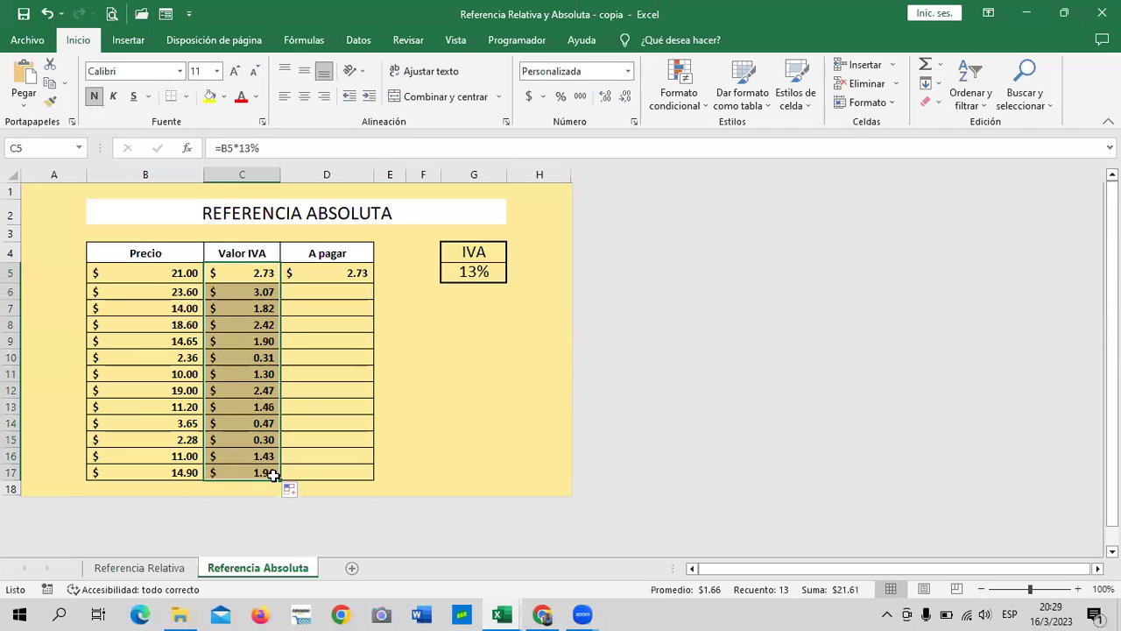
{"action": "left_click", "coordinate": [509, 405]}
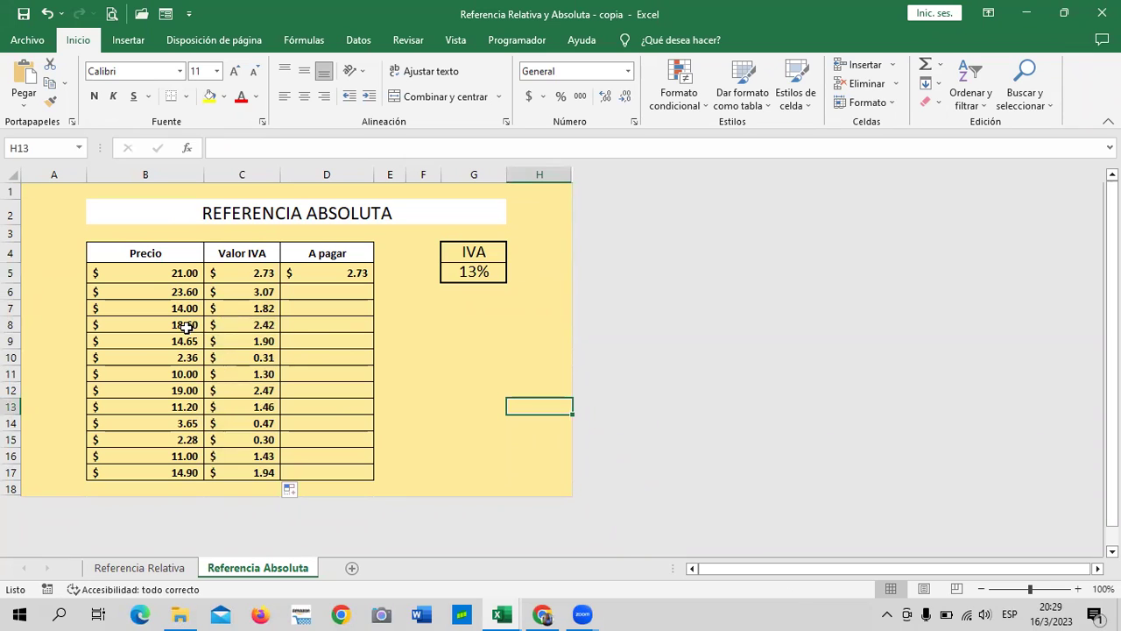
{"action": "left_click", "coordinate": [240, 478]}
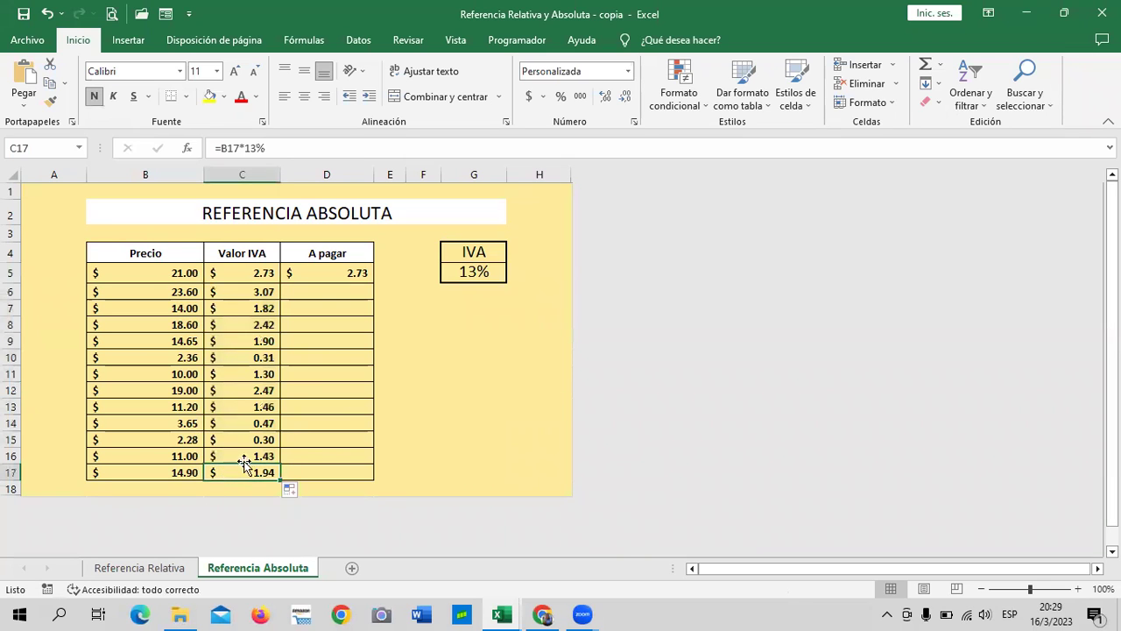
{"action": "left_click_drag", "start_coordinate": [236, 273], "coordinate": [230, 468]}
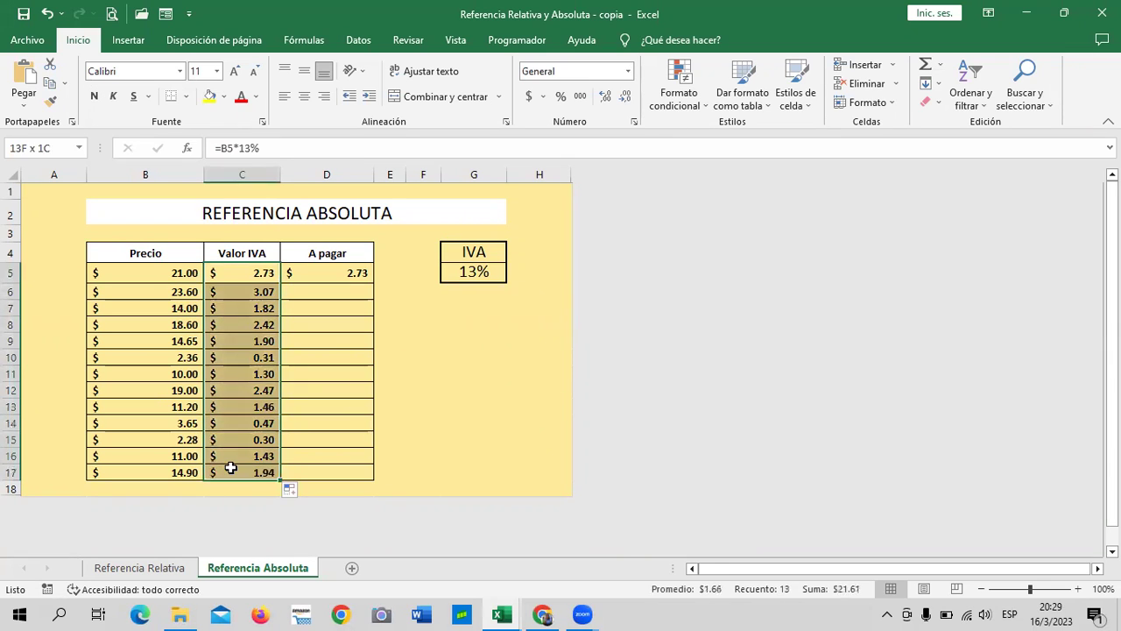
{"action": "key", "text": "Delete"}
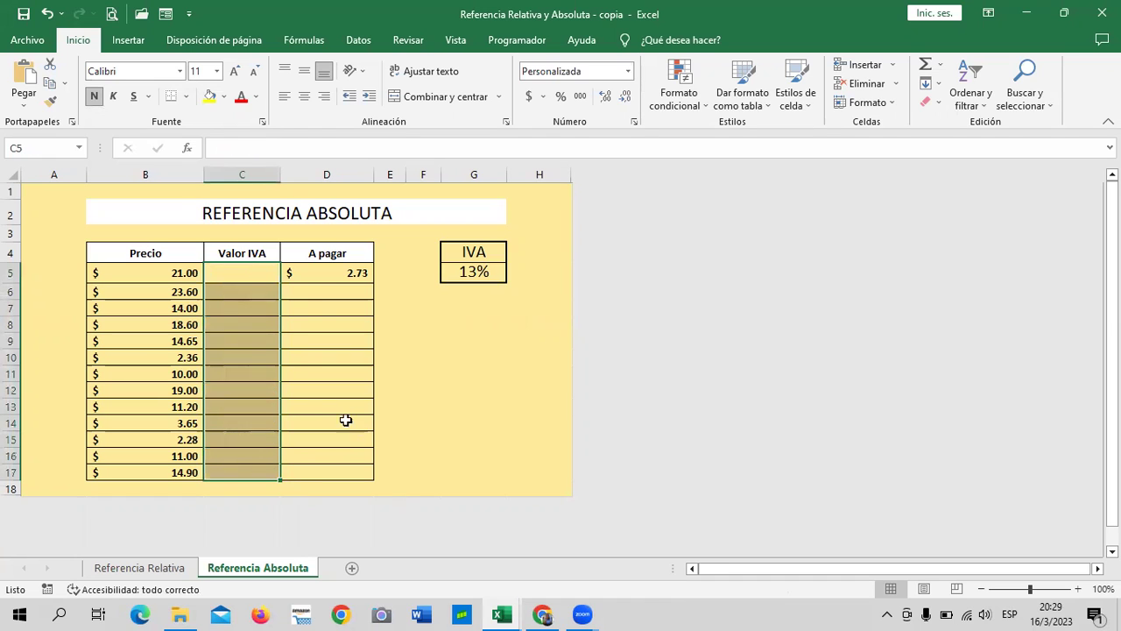
{"action": "left_click", "coordinate": [333, 268]}
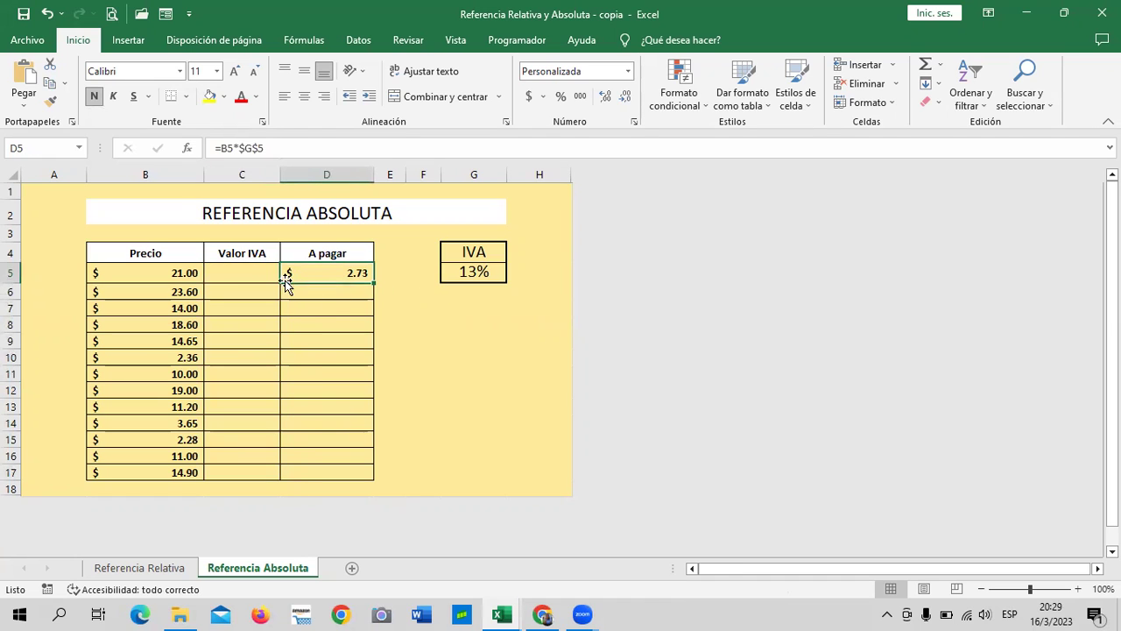
{"action": "left_click", "coordinate": [246, 266]}
{"action": "left_click", "coordinate": [179, 275]}
{"action": "left_click", "coordinate": [260, 273]}
{"action": "left_click", "coordinate": [473, 273]}
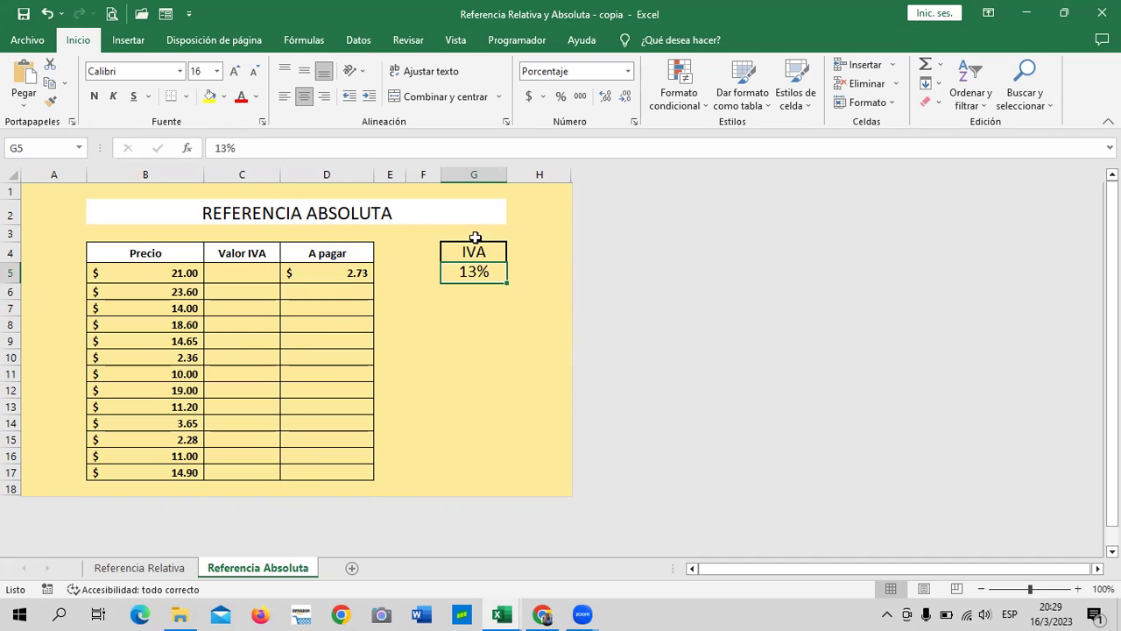
{"action": "left_click", "coordinate": [533, 223]}
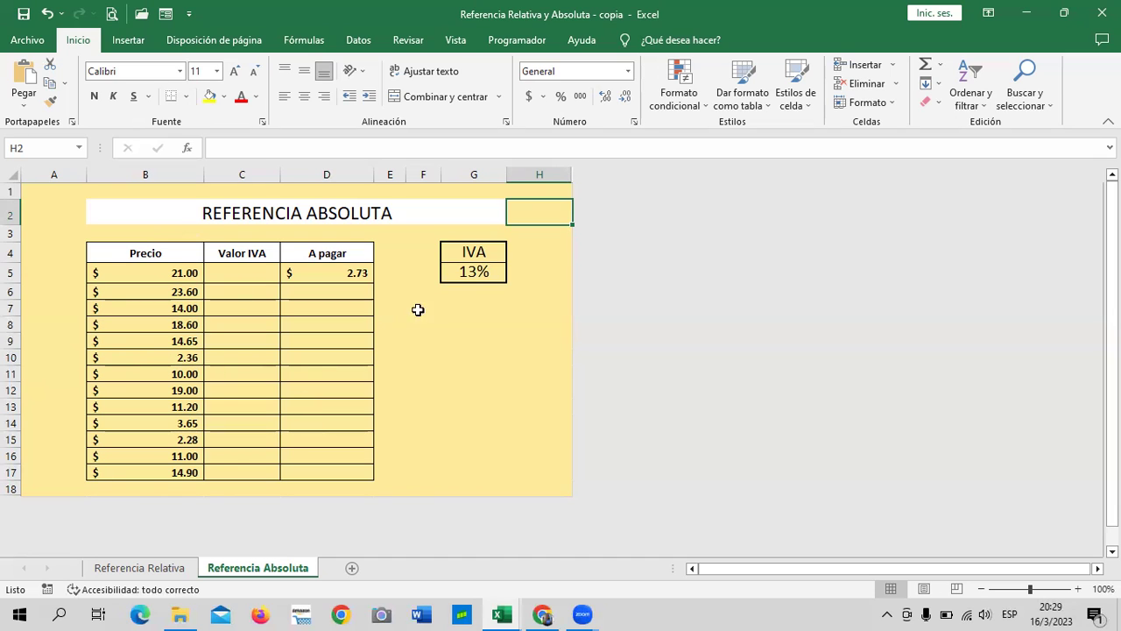
{"action": "left_click", "coordinate": [239, 275]}
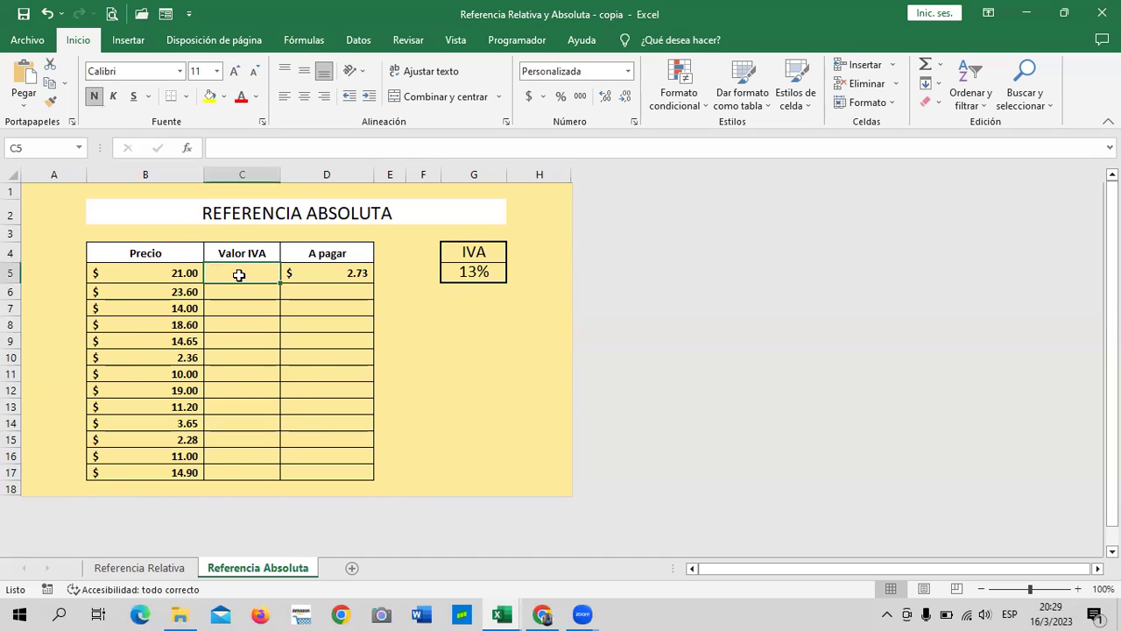
{"action": "left_click", "coordinate": [496, 272]}
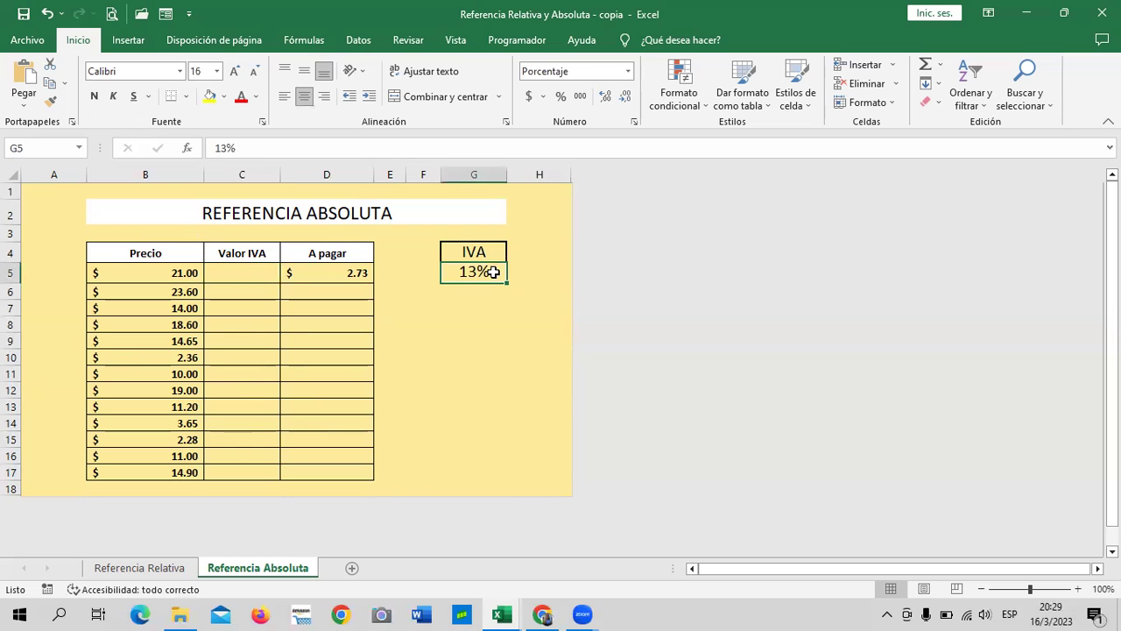
{"action": "left_click", "coordinate": [243, 275]}
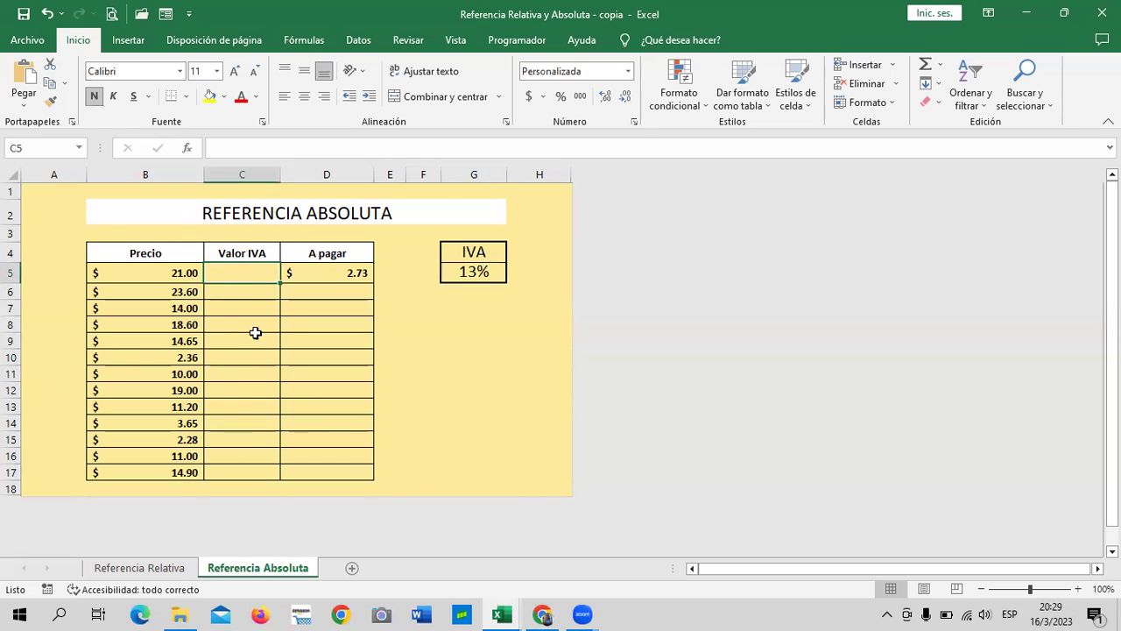
{"action": "left_click", "coordinate": [521, 361]}
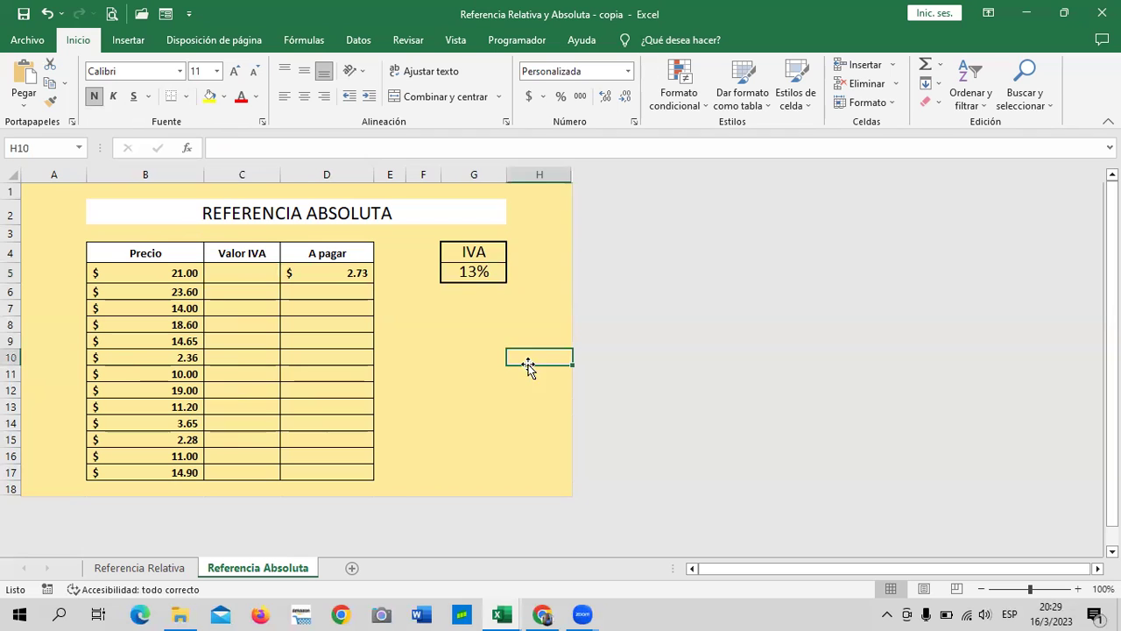
{"action": "left_click", "coordinate": [481, 273]}
{"action": "left_click", "coordinate": [471, 357]}
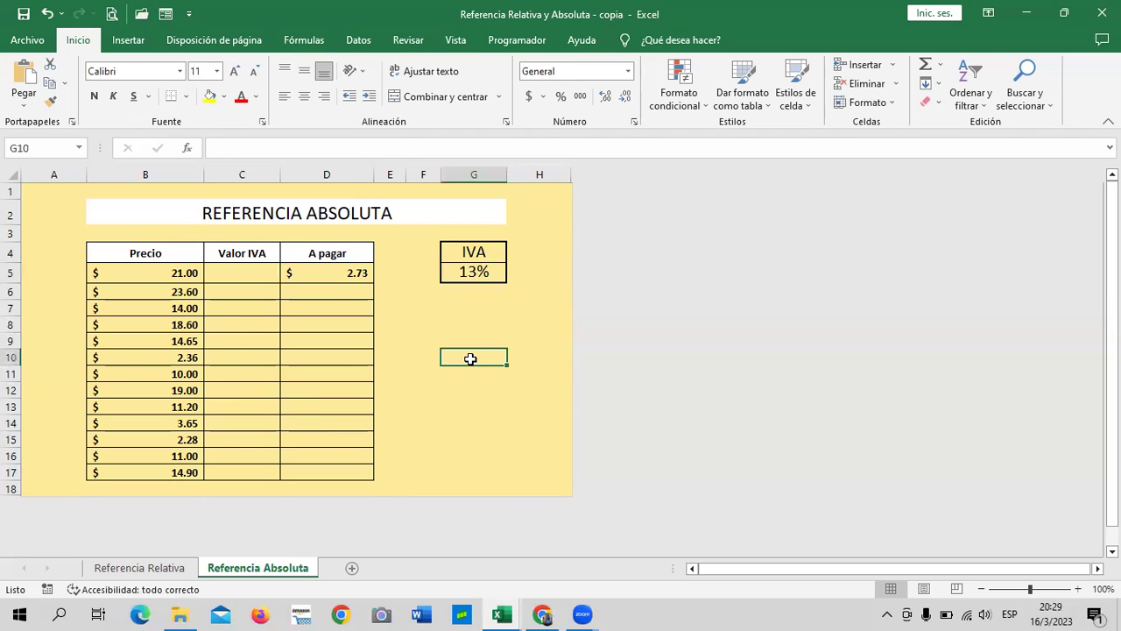
{"action": "left_click", "coordinate": [233, 268]}
- Enter =B5*G5 in C5, giving a Valor IVA of 2.73
{"action": "type", "text": "="}
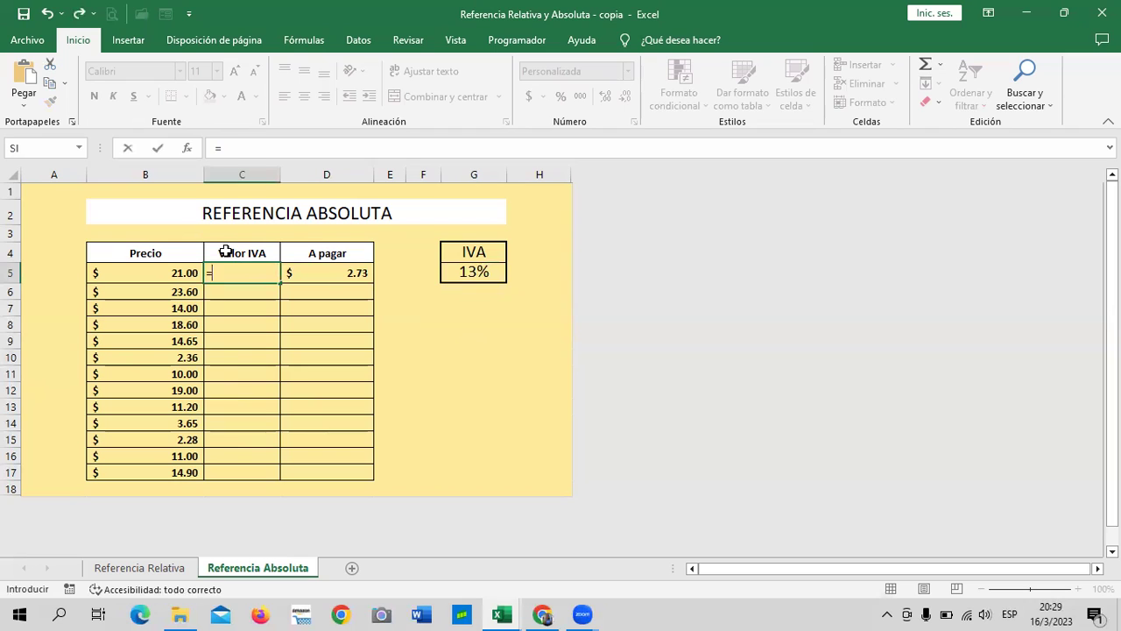
{"action": "left_click", "coordinate": [165, 273]}
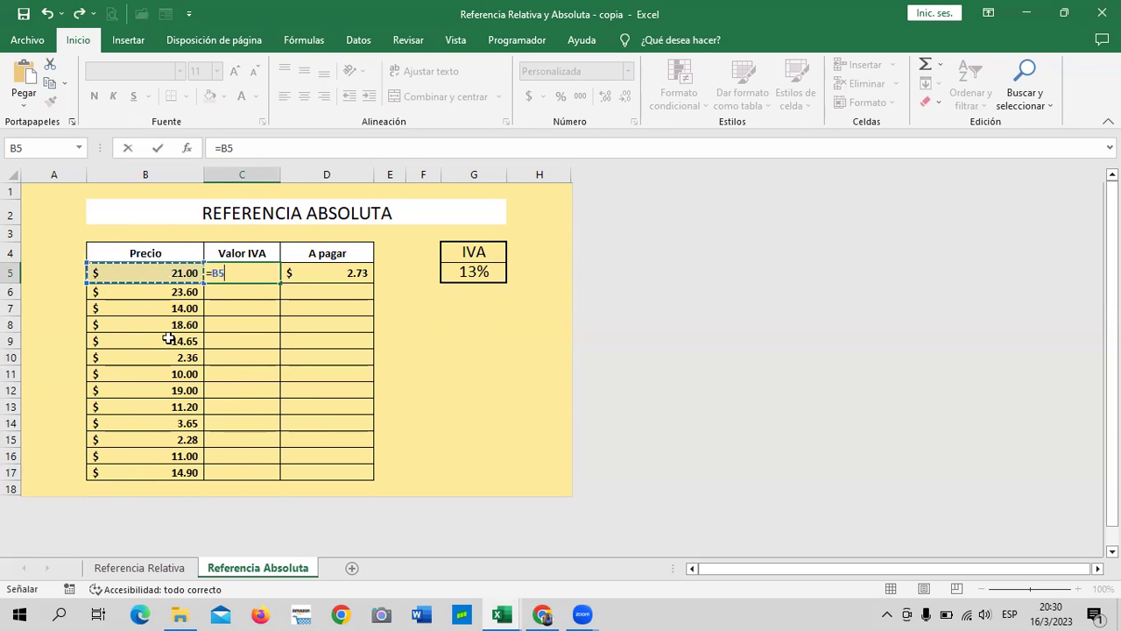
{"action": "type", "text": "*"}
{"action": "left_click", "coordinate": [490, 272]}
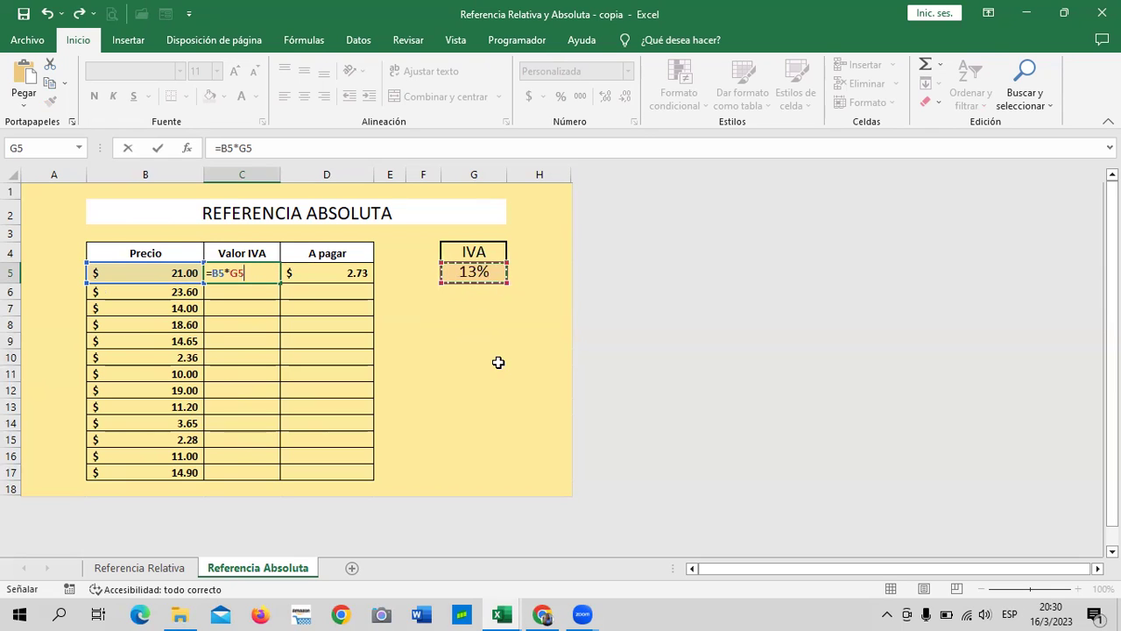
{"action": "key", "text": "Return"}
- Copy the C5 formula down to C17 and inspect the copied formulas in C6, C9, C10, C13, C17
{"action": "left_click", "coordinate": [250, 274]}
{"action": "left_click_drag", "start_coordinate": [281, 282], "coordinate": [271, 479]}
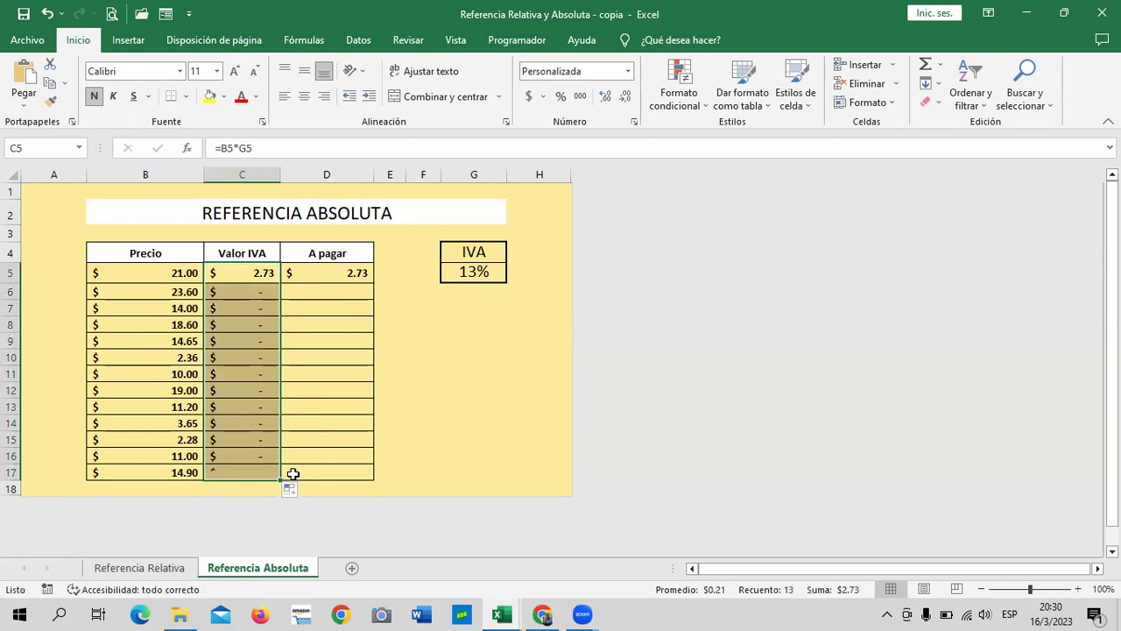
{"action": "left_click", "coordinate": [460, 329]}
{"action": "left_click", "coordinate": [254, 292]}
{"action": "left_click", "coordinate": [244, 359]}
{"action": "left_click", "coordinate": [241, 473]}
{"action": "left_click", "coordinate": [241, 407]}
{"action": "left_click", "coordinate": [235, 340]}
{"action": "left_click", "coordinate": [242, 292]}
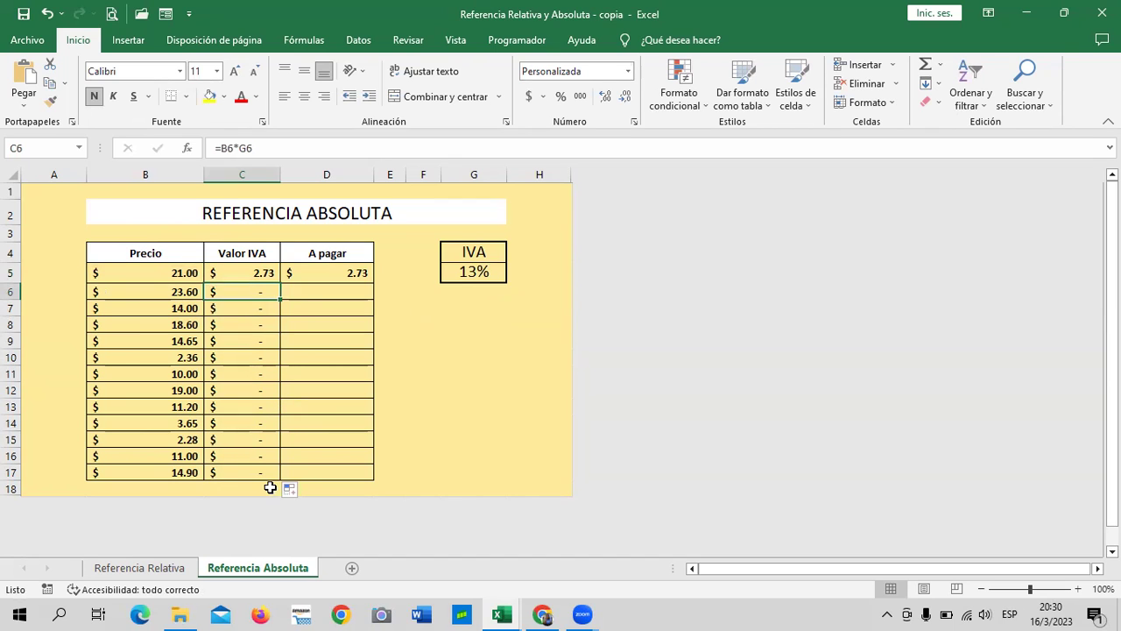
{"action": "left_click", "coordinate": [487, 272]}
{"action": "left_click", "coordinate": [476, 356]}
{"action": "left_click", "coordinate": [253, 354]}
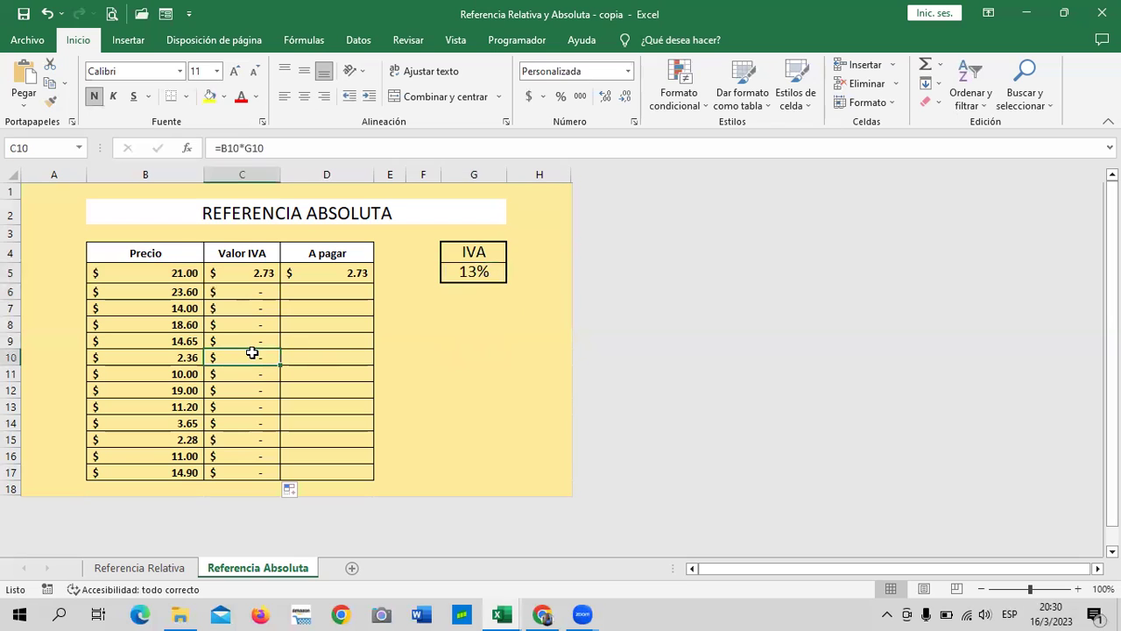
{"action": "left_click", "coordinate": [326, 141]}
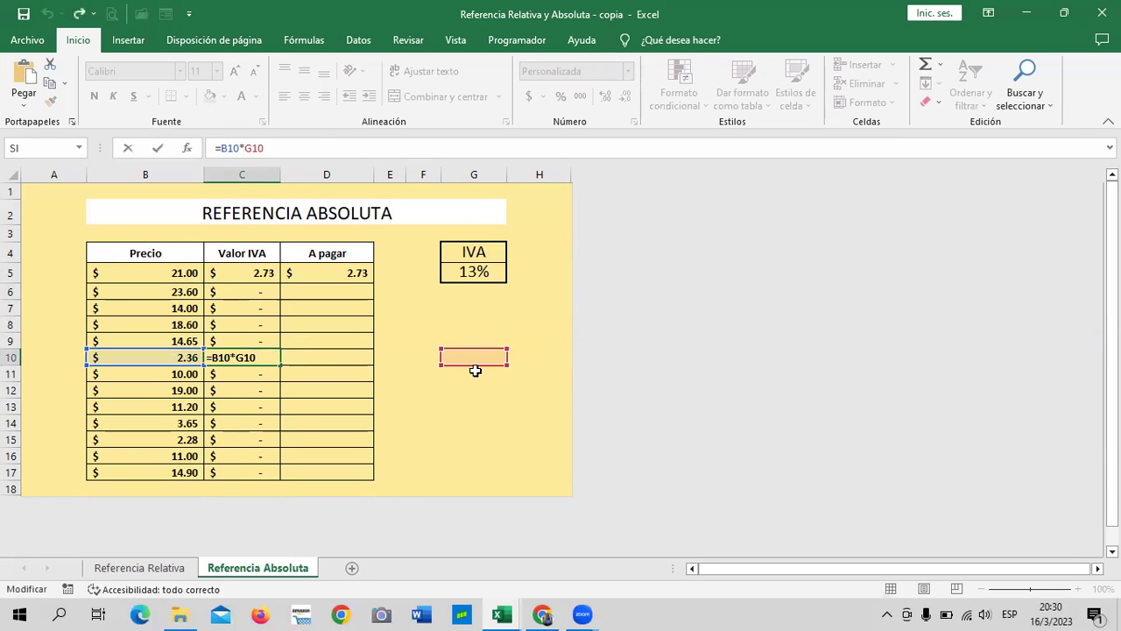
{"action": "type", "text": "="}
{"action": "left_click", "coordinate": [468, 289]}
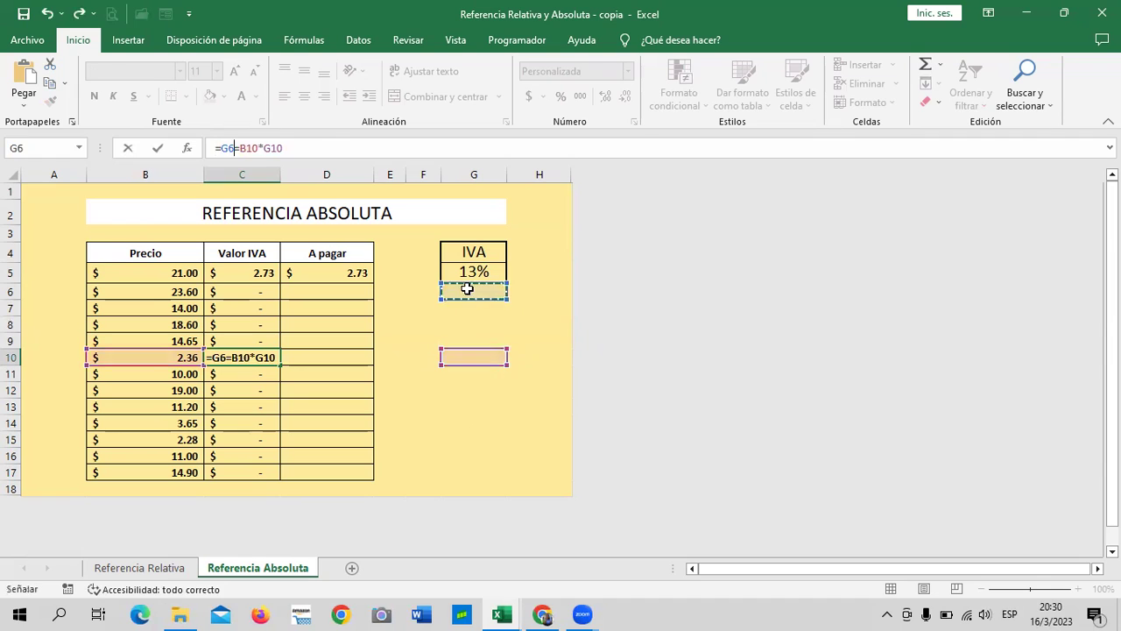
{"action": "left_click", "coordinate": [468, 271]}
{"action": "key", "text": "Escape"}
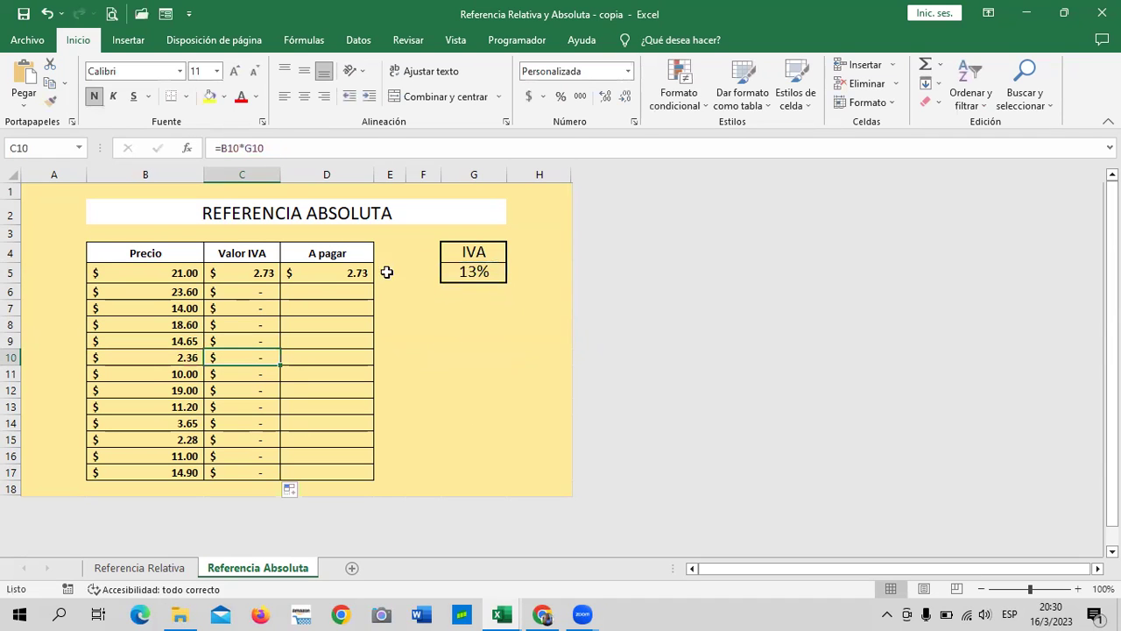
{"action": "left_click", "coordinate": [261, 273]}
{"action": "left_click", "coordinate": [255, 298]}
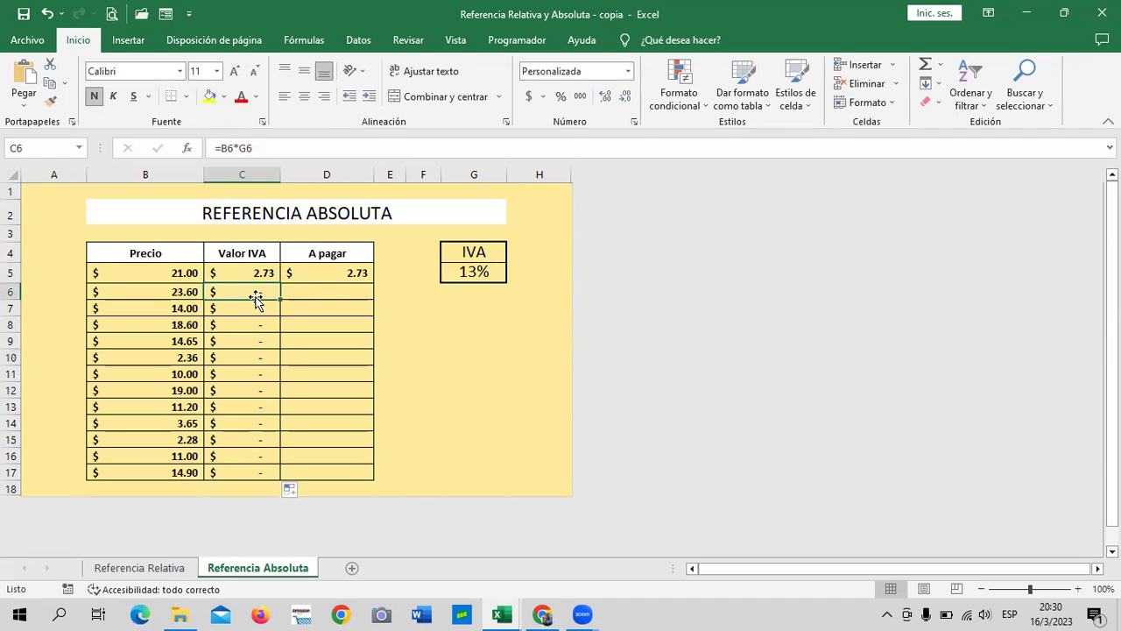
{"action": "left_click", "coordinate": [316, 148]}
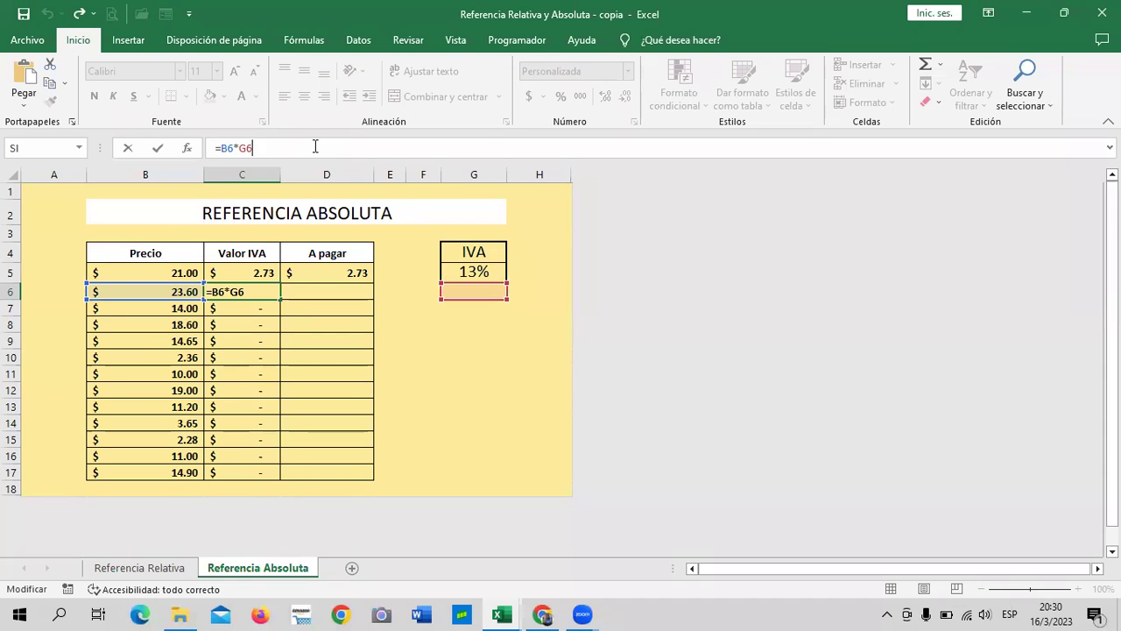
{"action": "key", "text": "Return"}
{"action": "left_click", "coordinate": [244, 470]}
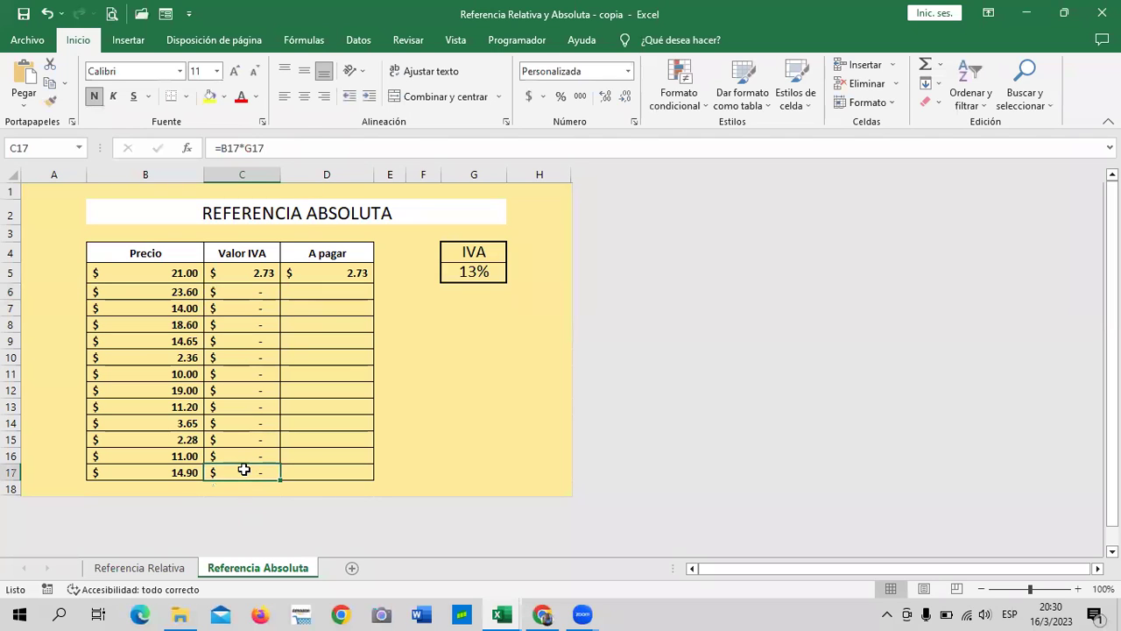
{"action": "left_click", "coordinate": [403, 143]}
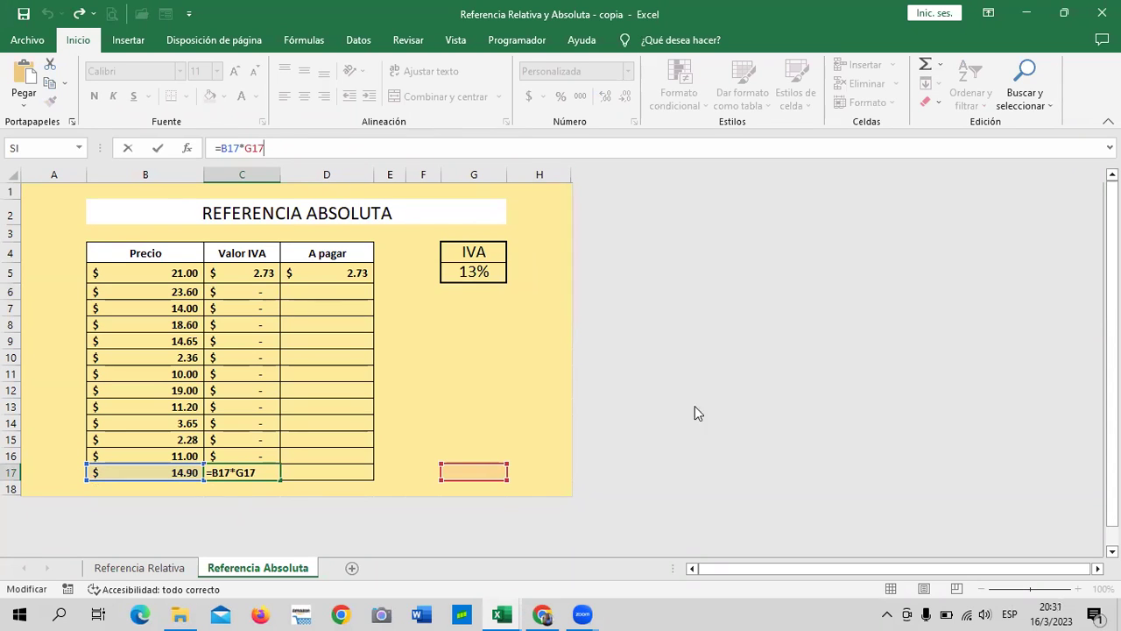
{"action": "key", "text": "Return"}
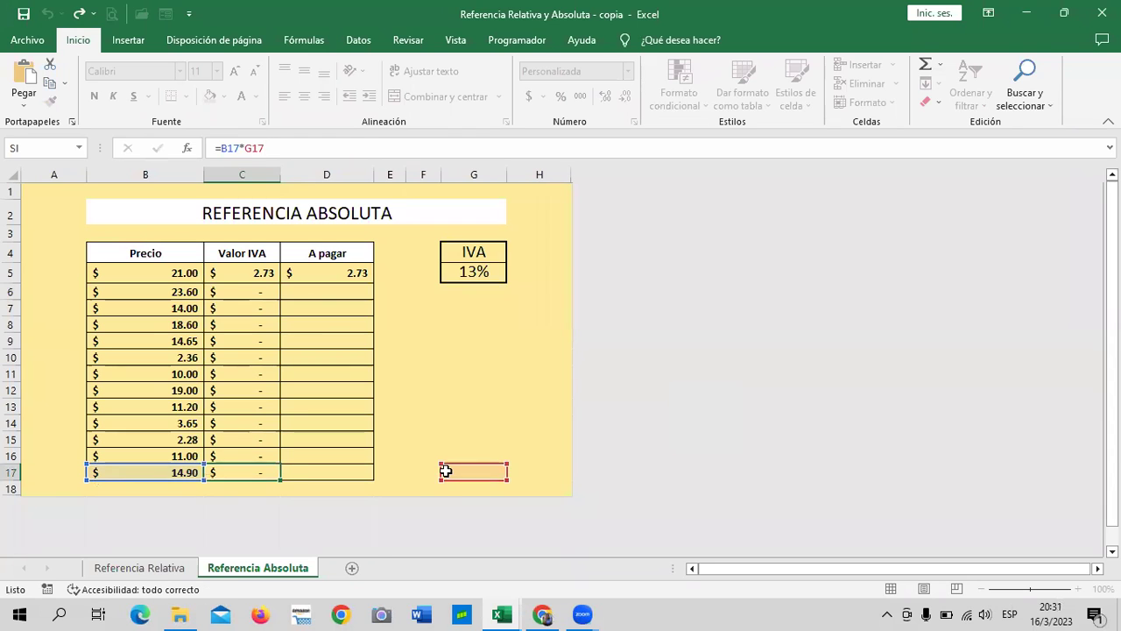
- Clear the wrong Valor IVA results in C6:C17
{"action": "left_click_drag", "start_coordinate": [222, 289], "coordinate": [220, 471]}
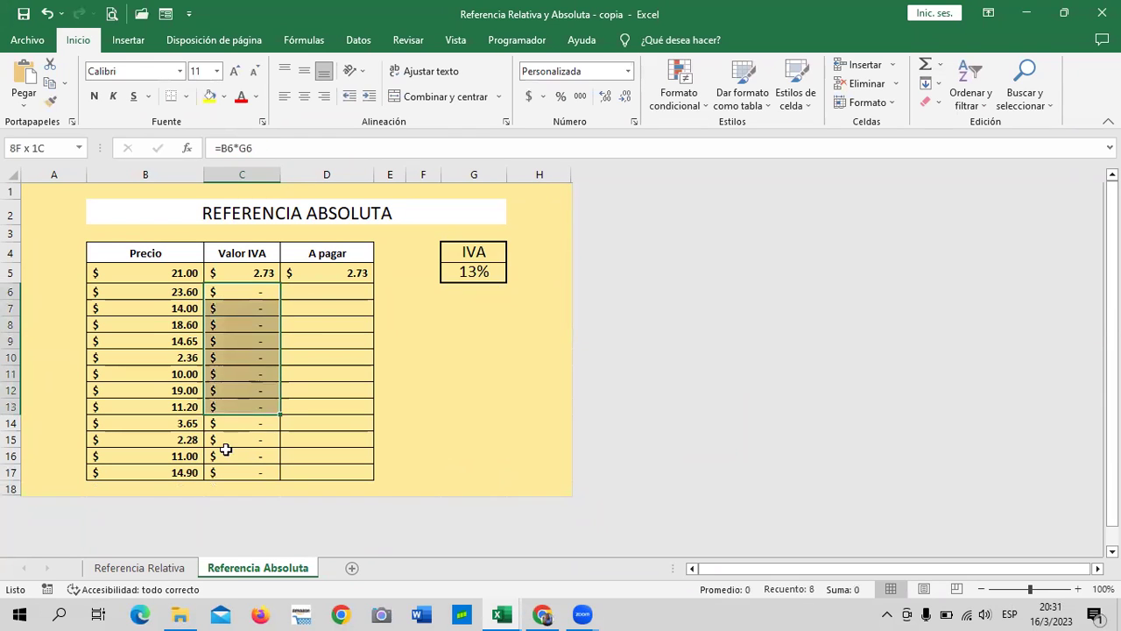
{"action": "key", "text": "Delete"}
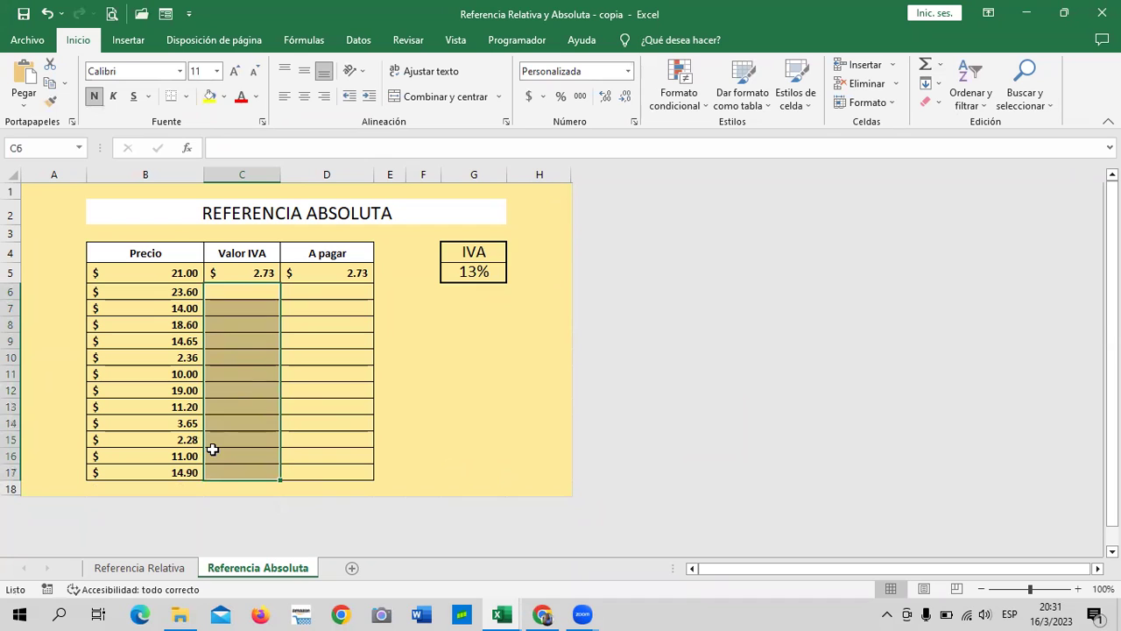
{"action": "left_click", "coordinate": [448, 369]}
- Change C5's formula to =B5*$G$5 so the IVA rate is locked
{"action": "left_click", "coordinate": [248, 273]}
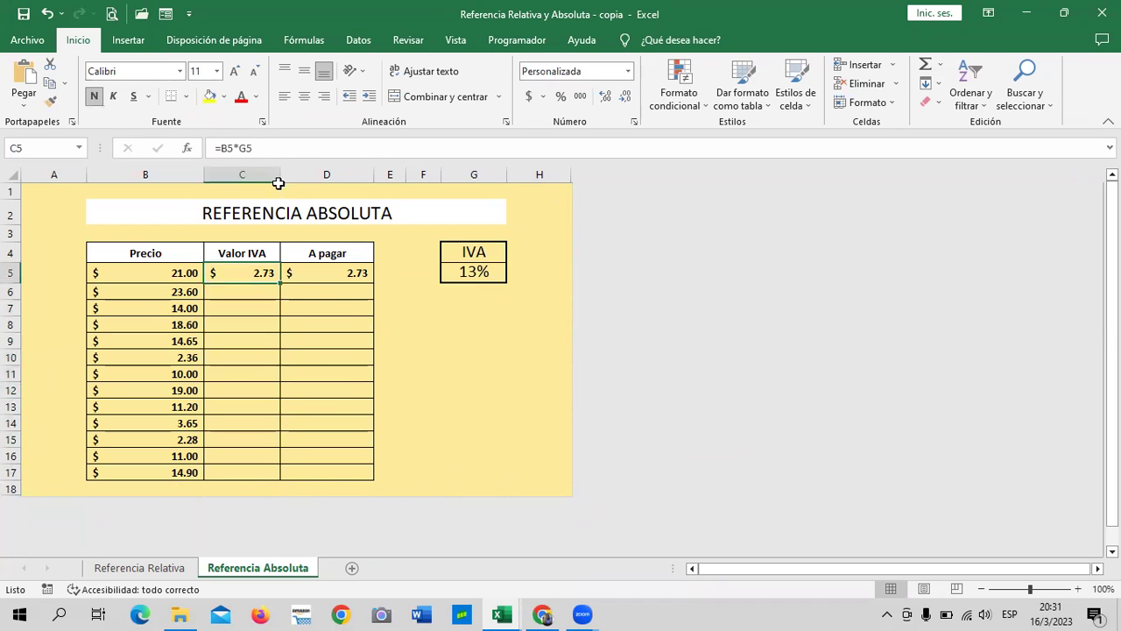
{"action": "left_click", "coordinate": [293, 148]}
{"action": "key", "text": "BackSpace"}
{"action": "key", "text": "BackSpace"}
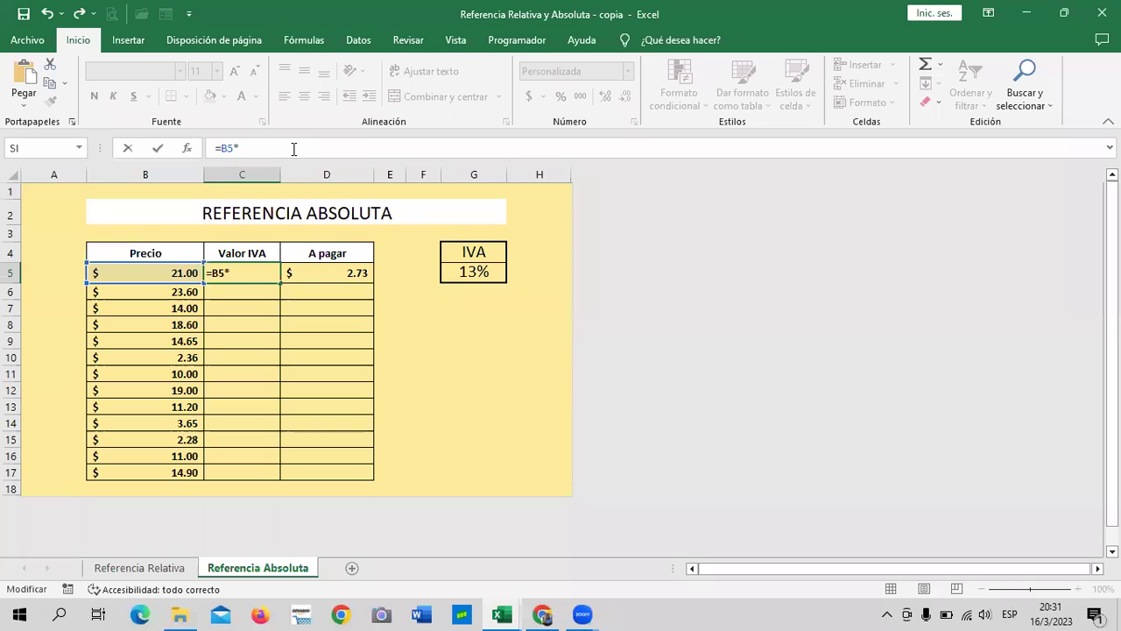
{"action": "type", "text": "$"}
{"action": "type", "text": "G"}
{"action": "type", "text": "$"}
{"action": "type", "text": "5"}
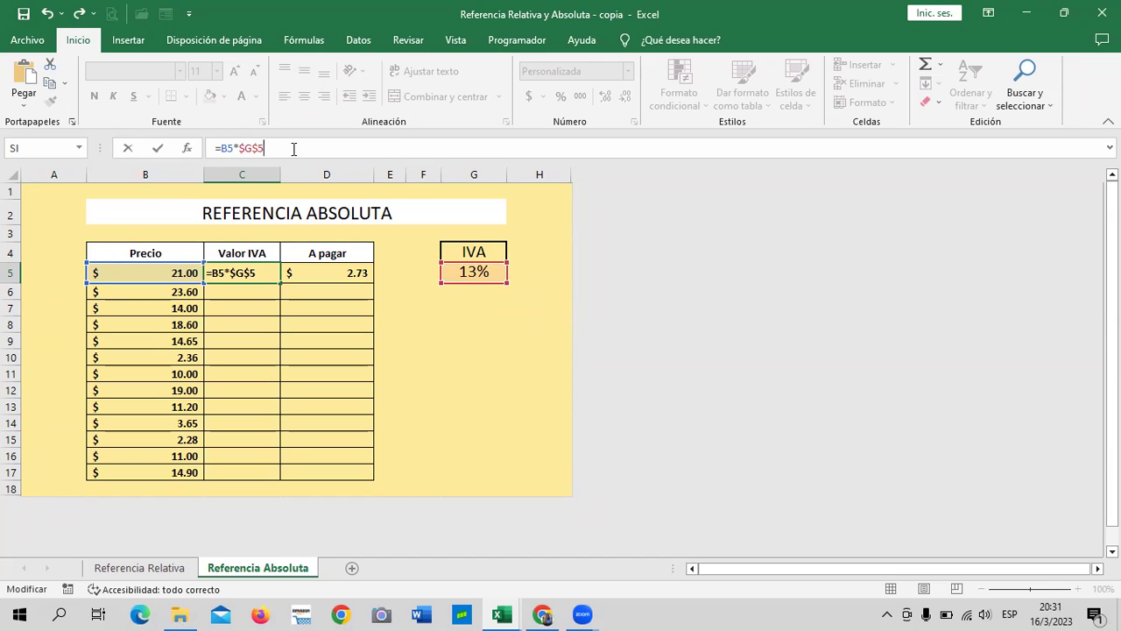
{"action": "key", "text": "Return"}
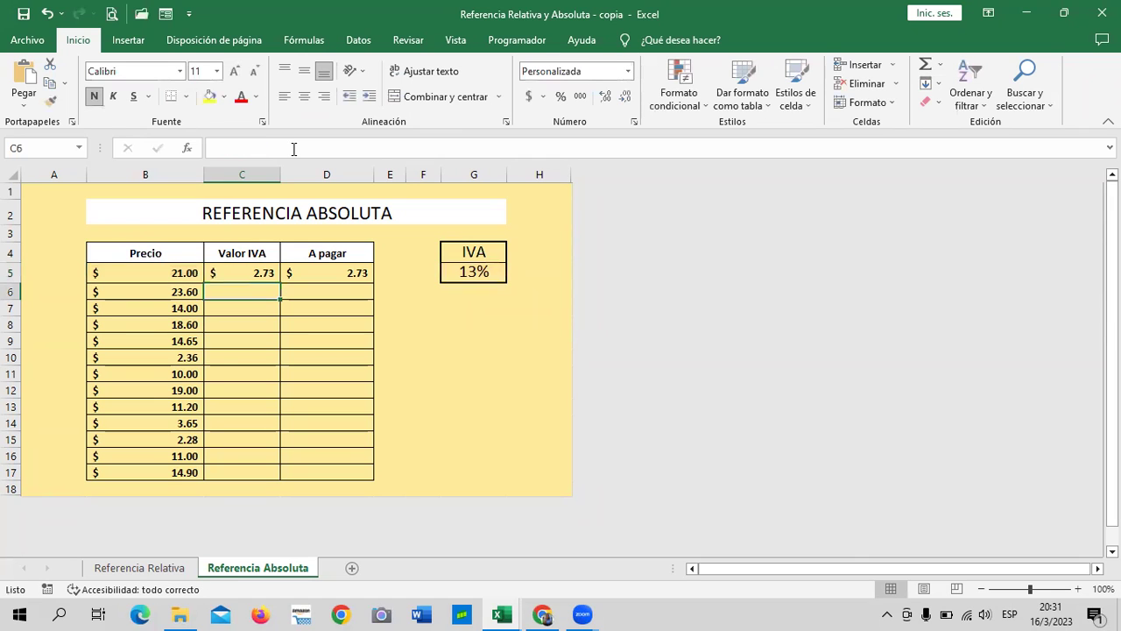
{"action": "left_click", "coordinate": [214, 269]}
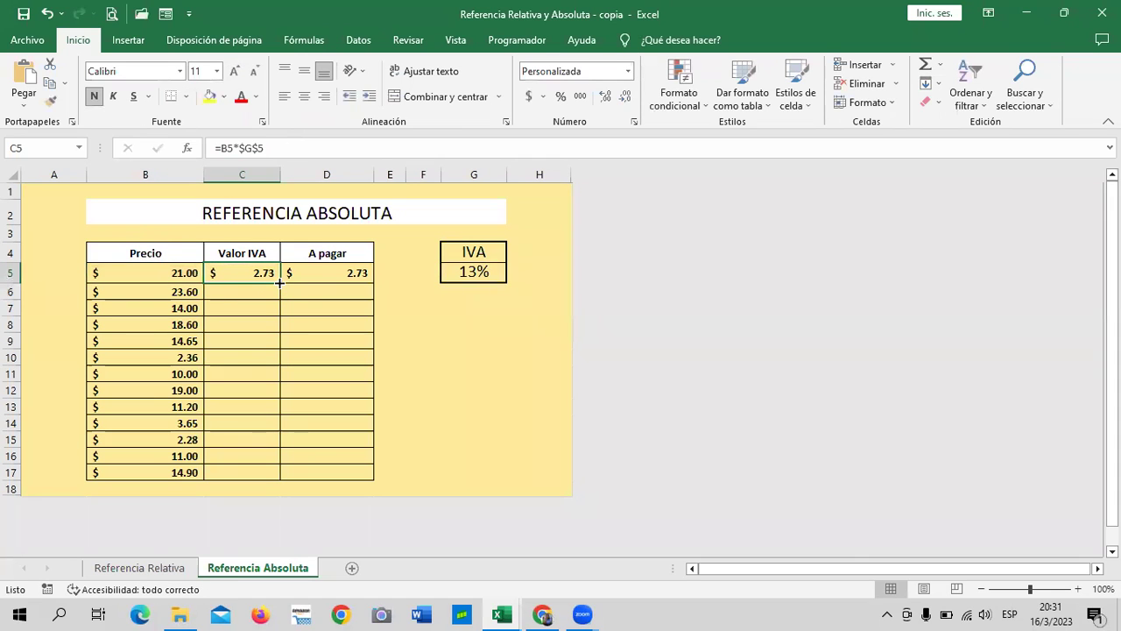
{"action": "left_click_drag", "start_coordinate": [280, 283], "coordinate": [300, 461]}
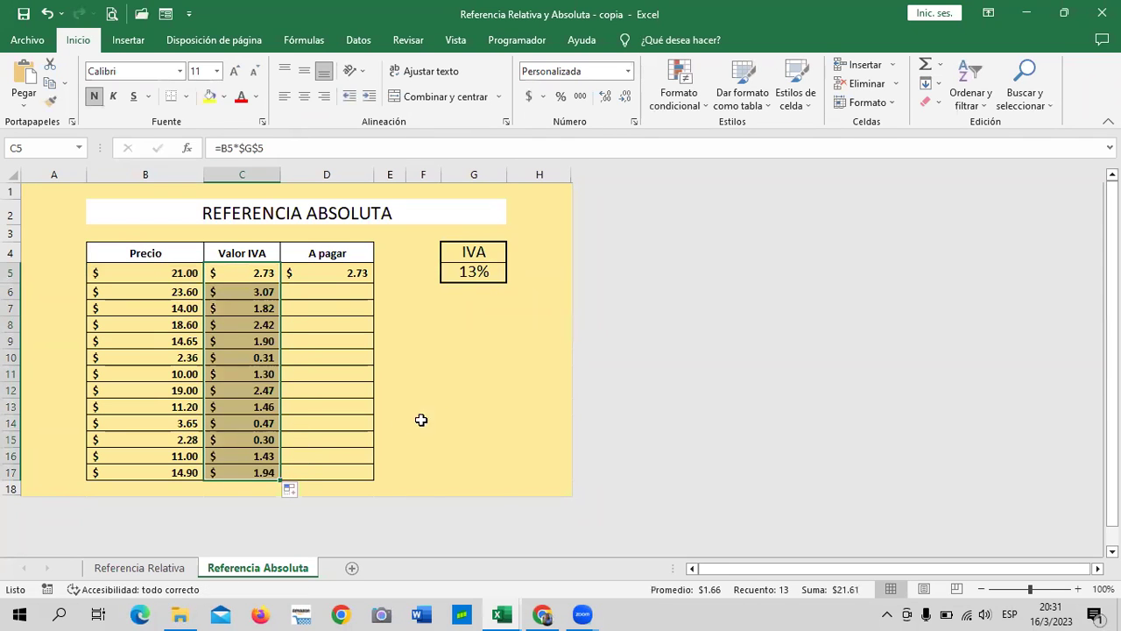
{"action": "left_click", "coordinate": [475, 400]}
{"action": "left_click", "coordinate": [245, 293]}
{"action": "left_click", "coordinate": [236, 375]}
{"action": "left_click", "coordinate": [247, 441]}
{"action": "left_click", "coordinate": [233, 473]}
{"action": "left_click", "coordinate": [251, 309]}
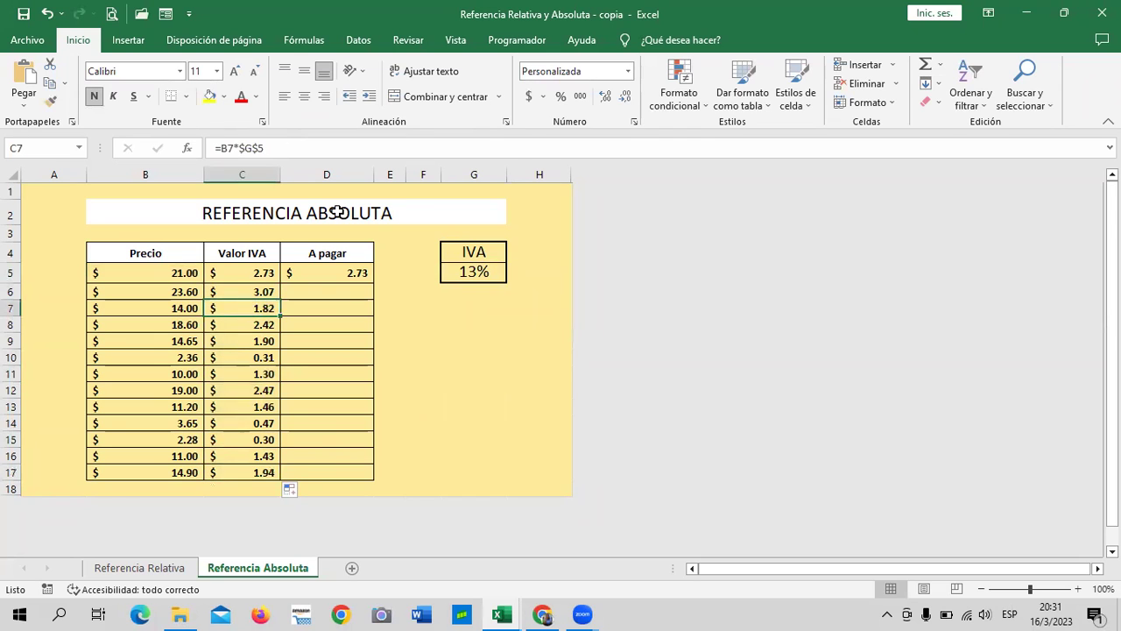
{"action": "left_click", "coordinate": [241, 375]}
{"action": "left_click", "coordinate": [241, 407]}
{"action": "left_click", "coordinate": [249, 440]}
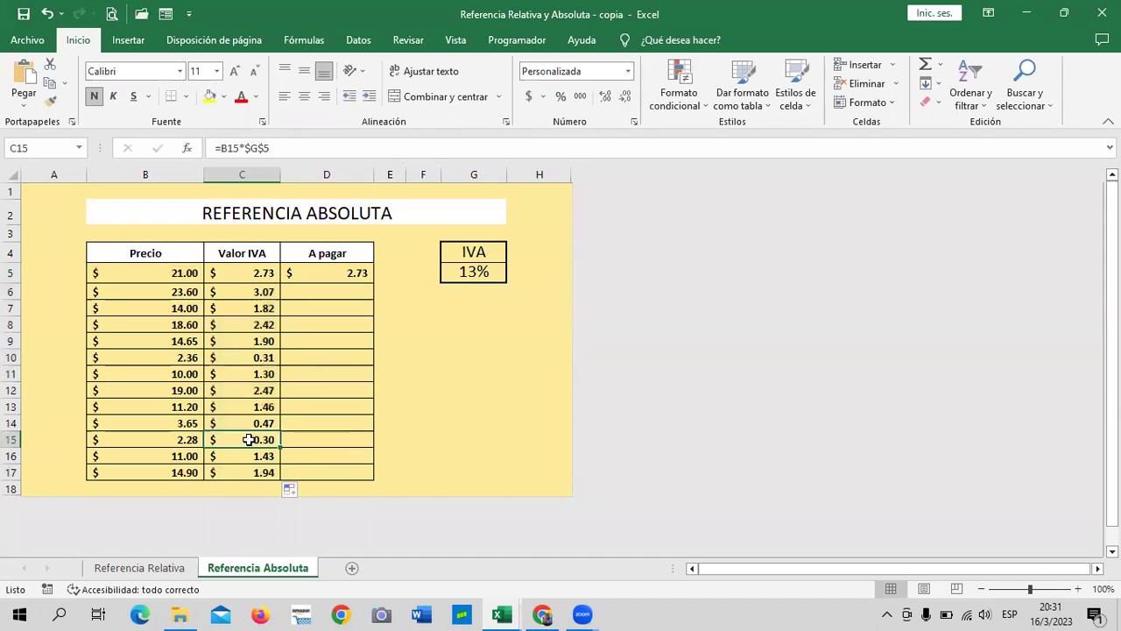
{"action": "left_click_drag", "start_coordinate": [248, 440], "coordinate": [237, 420]}
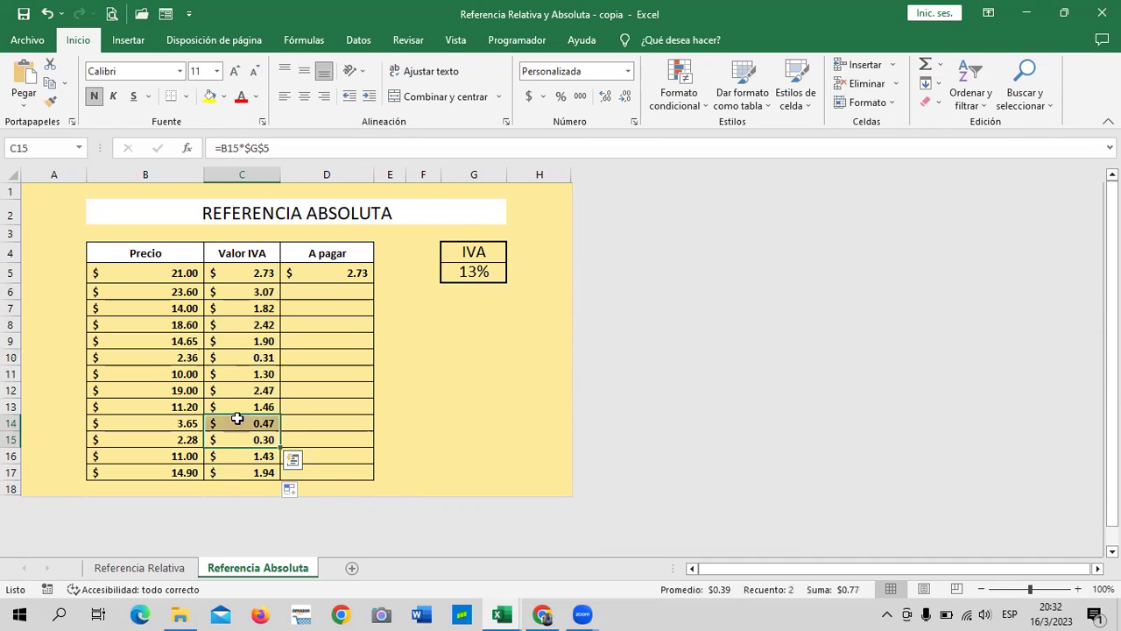
{"action": "left_click", "coordinate": [454, 150]}
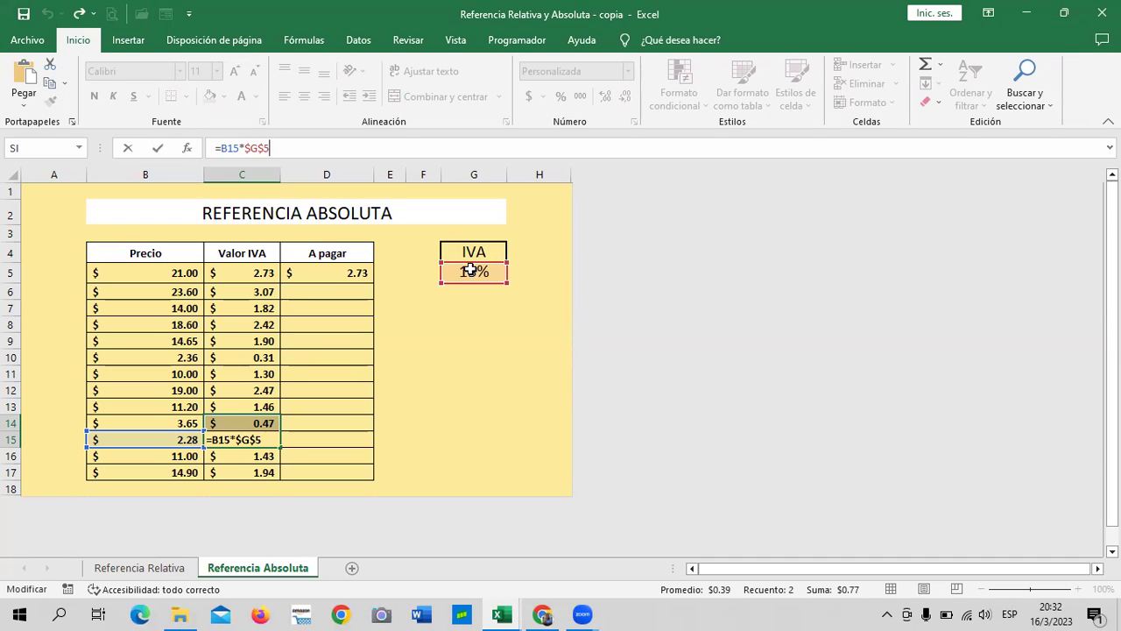
{"action": "key", "text": "Return"}
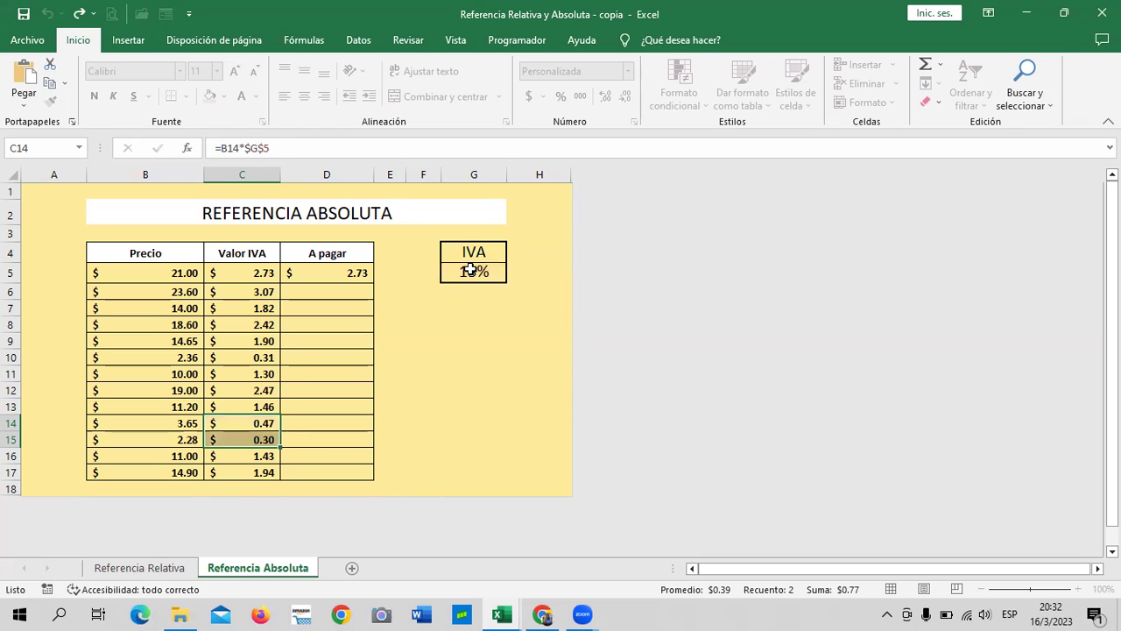
{"action": "left_click", "coordinate": [496, 359]}
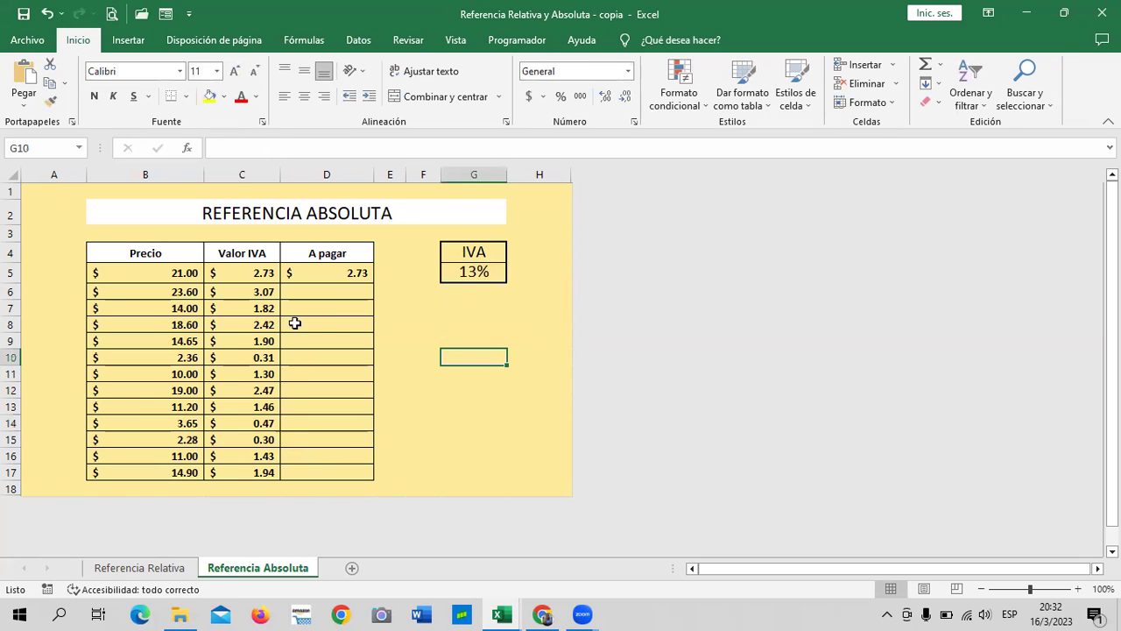
{"action": "left_click", "coordinate": [224, 472]}
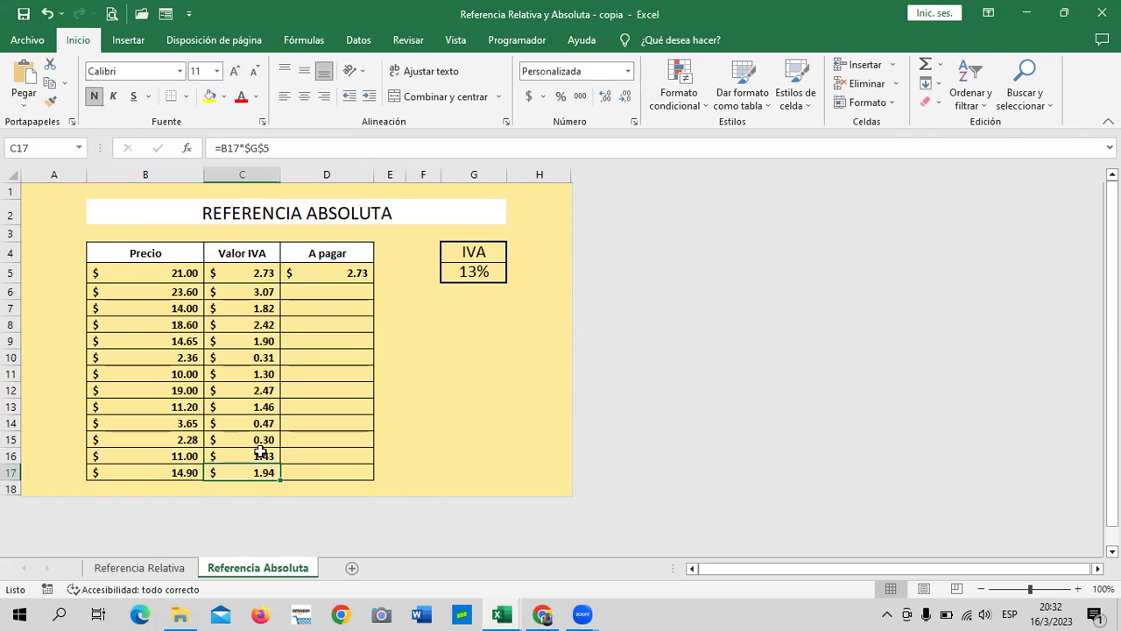
{"action": "left_click", "coordinate": [404, 146]}
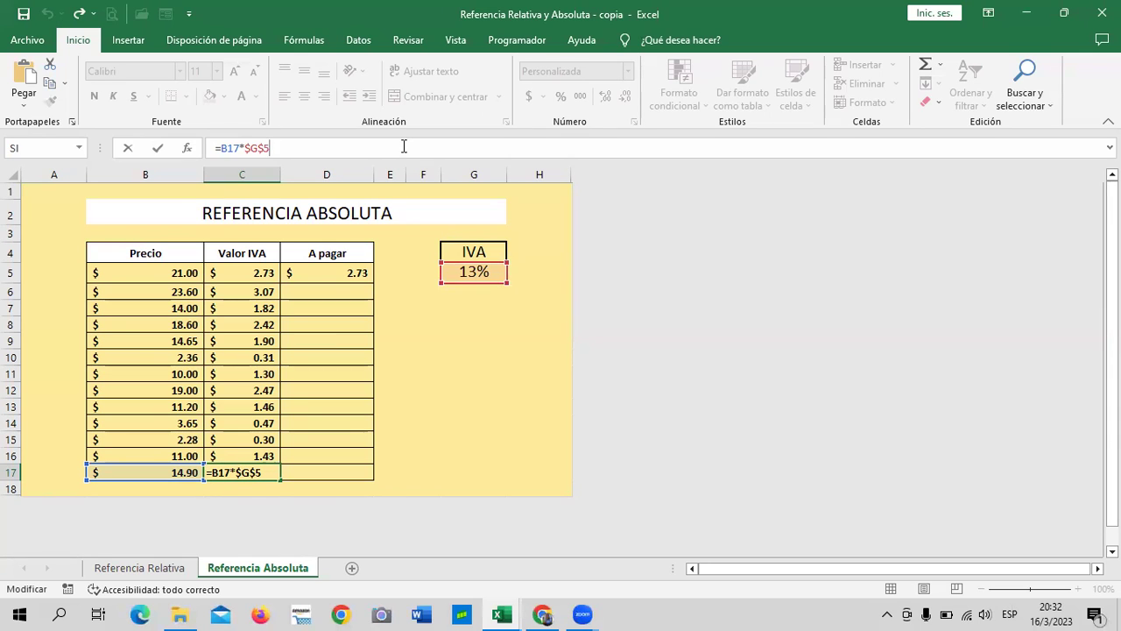
{"action": "key", "text": "Return"}
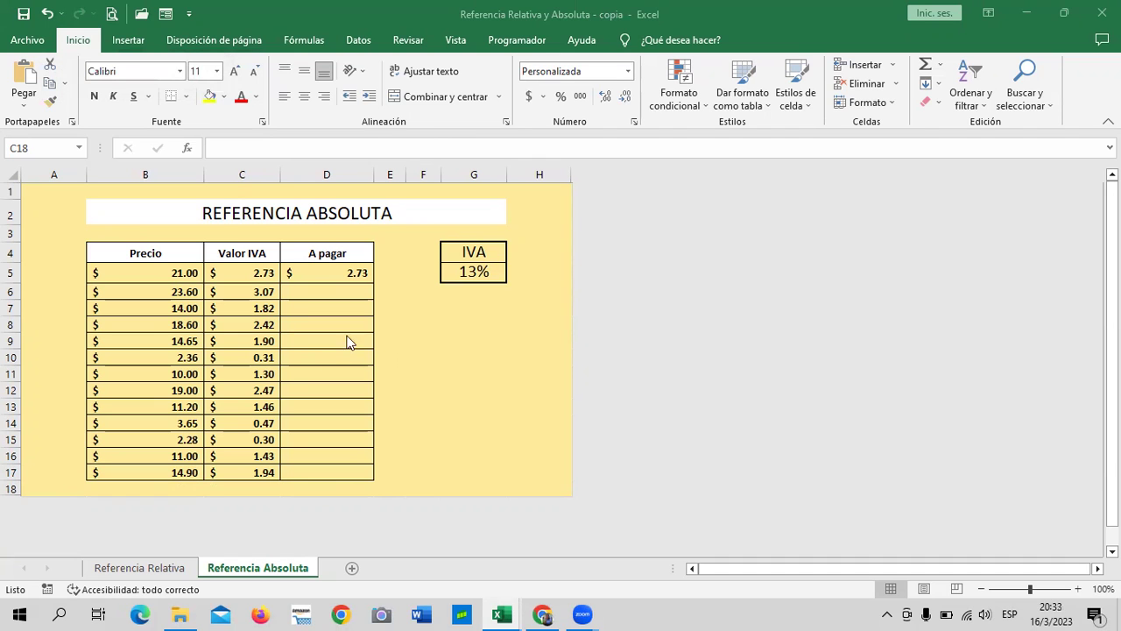
{"action": "left_click", "coordinate": [178, 567]}
{"action": "left_click", "coordinate": [182, 568]}
{"action": "left_click", "coordinate": [239, 568]}
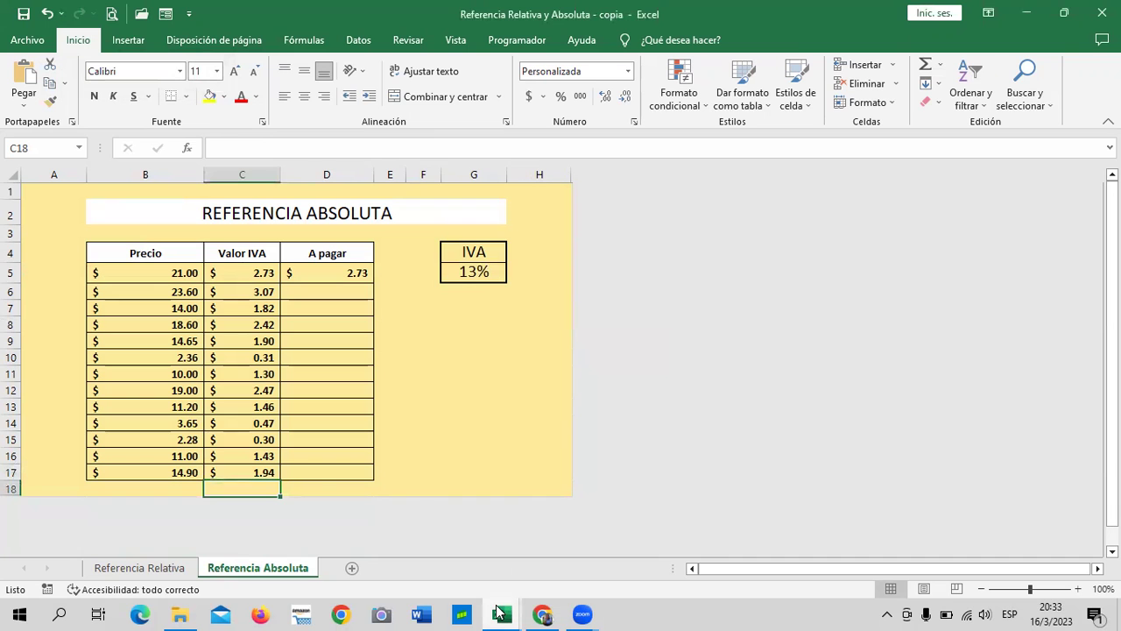
{"action": "mouse_move", "coordinate": [500, 614]}
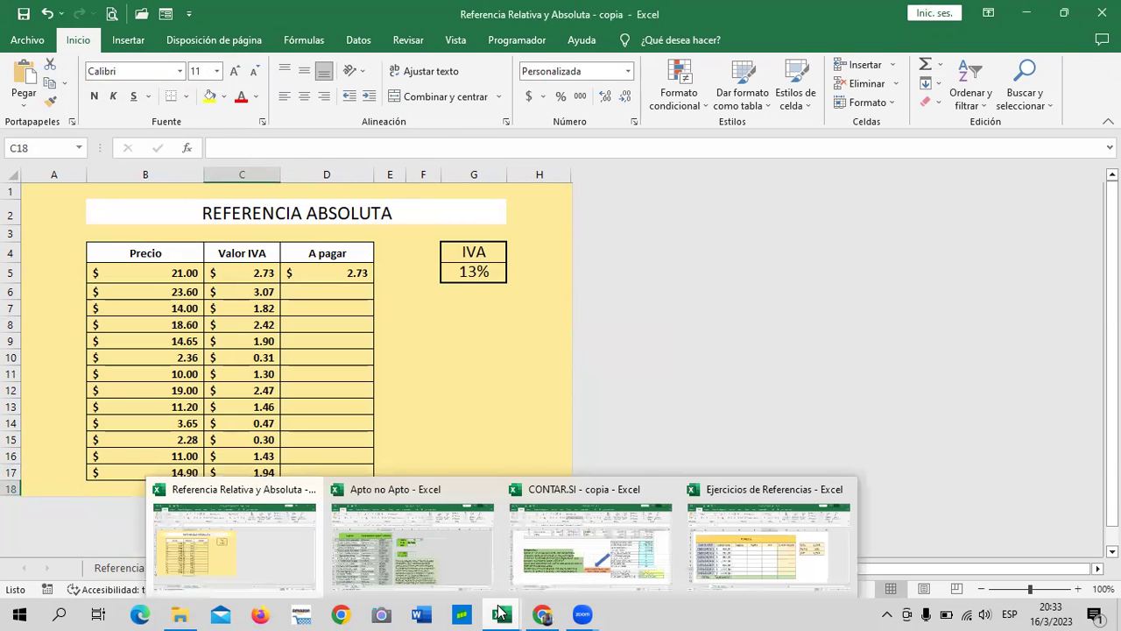
- Bring up the Ejercicios de Referencias workbook and go to the PLANILLA payroll sheet
{"action": "left_click", "coordinate": [809, 550]}
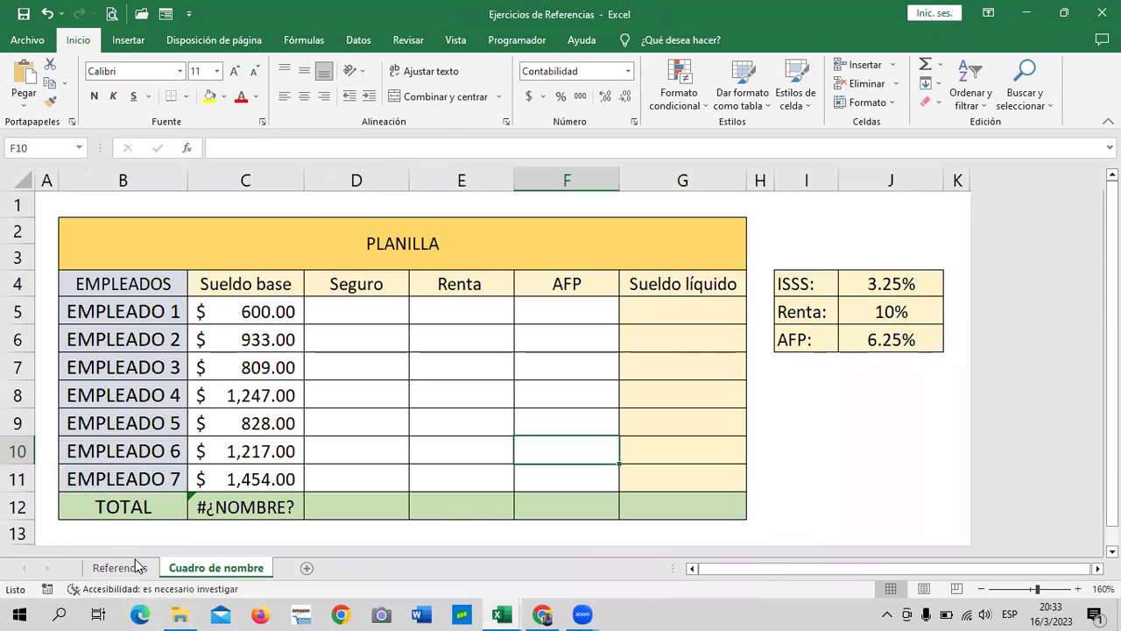
{"action": "left_click", "coordinate": [131, 567]}
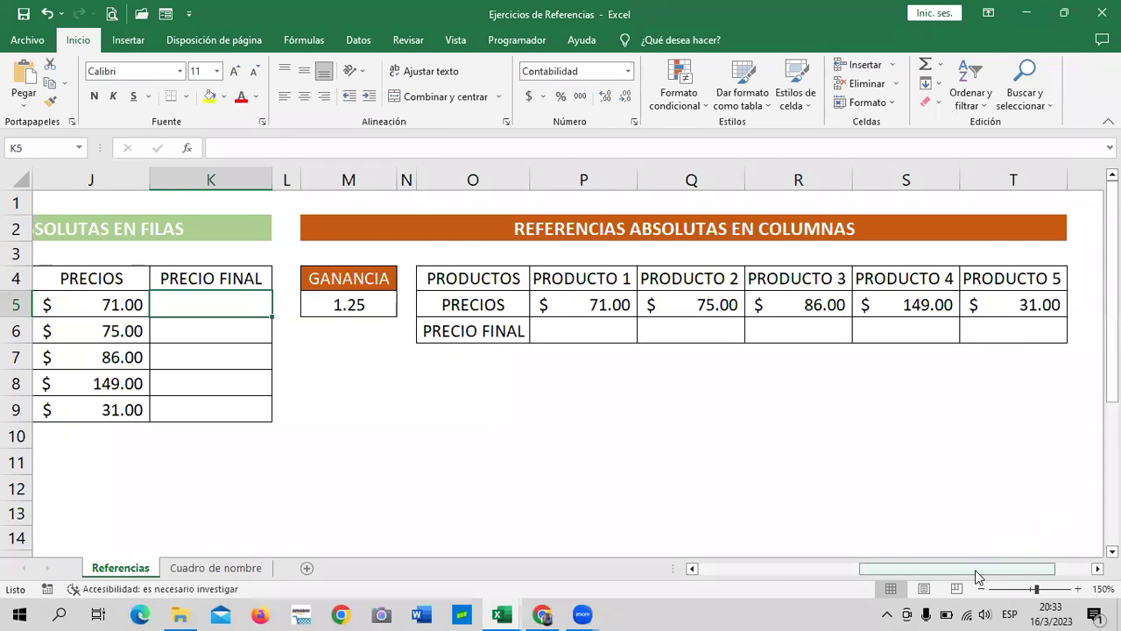
{"action": "left_click_drag", "start_coordinate": [990, 568], "coordinate": [809, 576]}
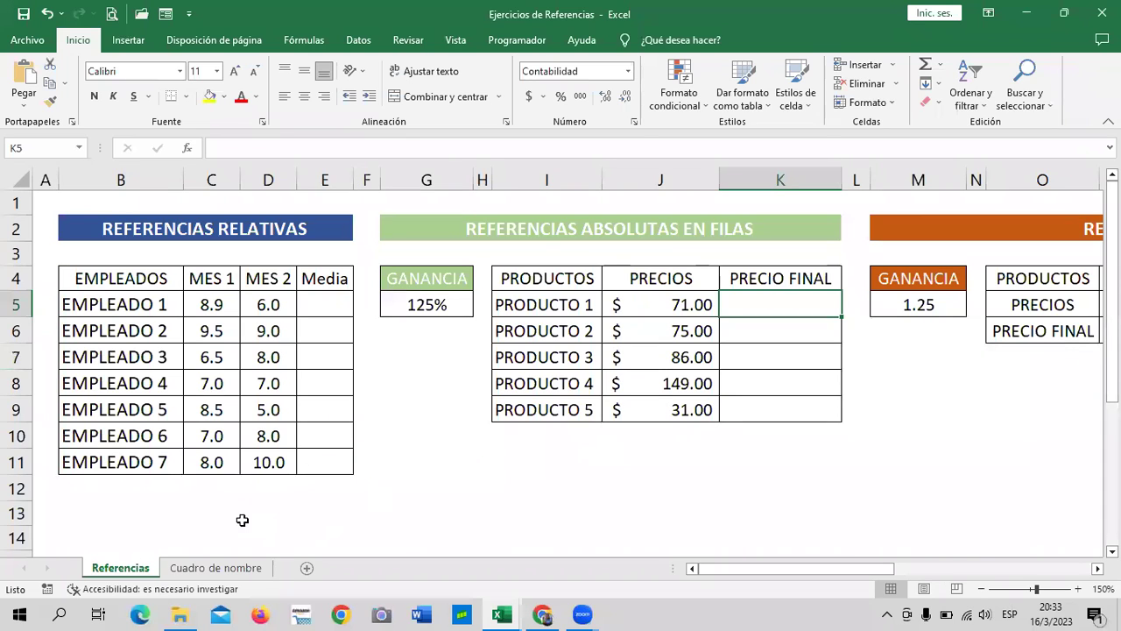
{"action": "left_click", "coordinate": [215, 567]}
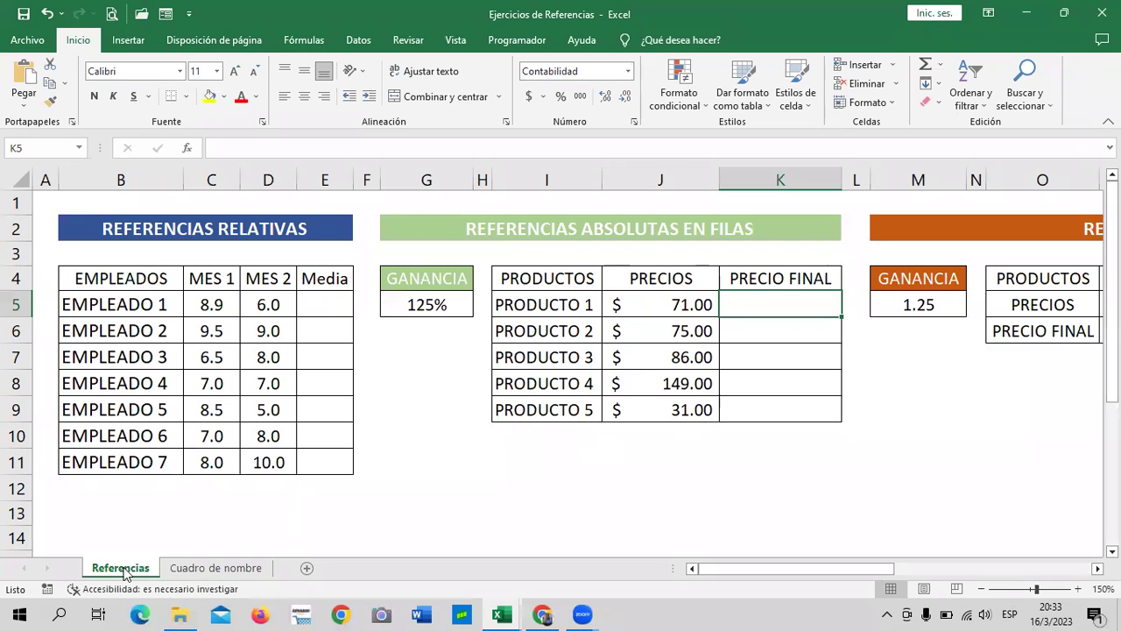
{"action": "left_click", "coordinate": [126, 571]}
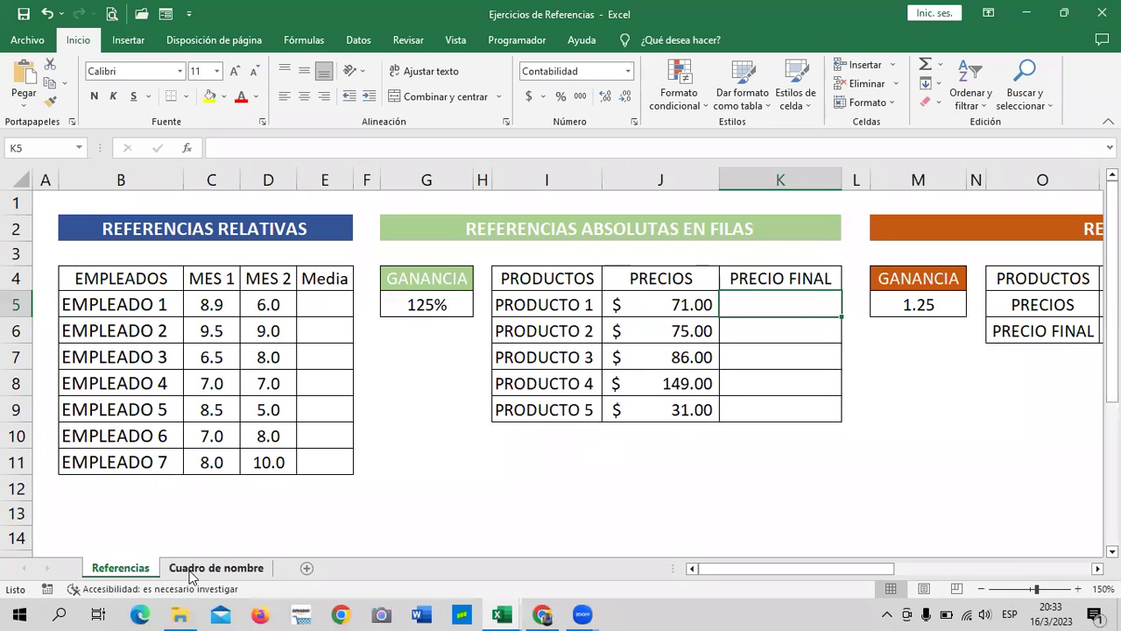
{"action": "left_click", "coordinate": [204, 569]}
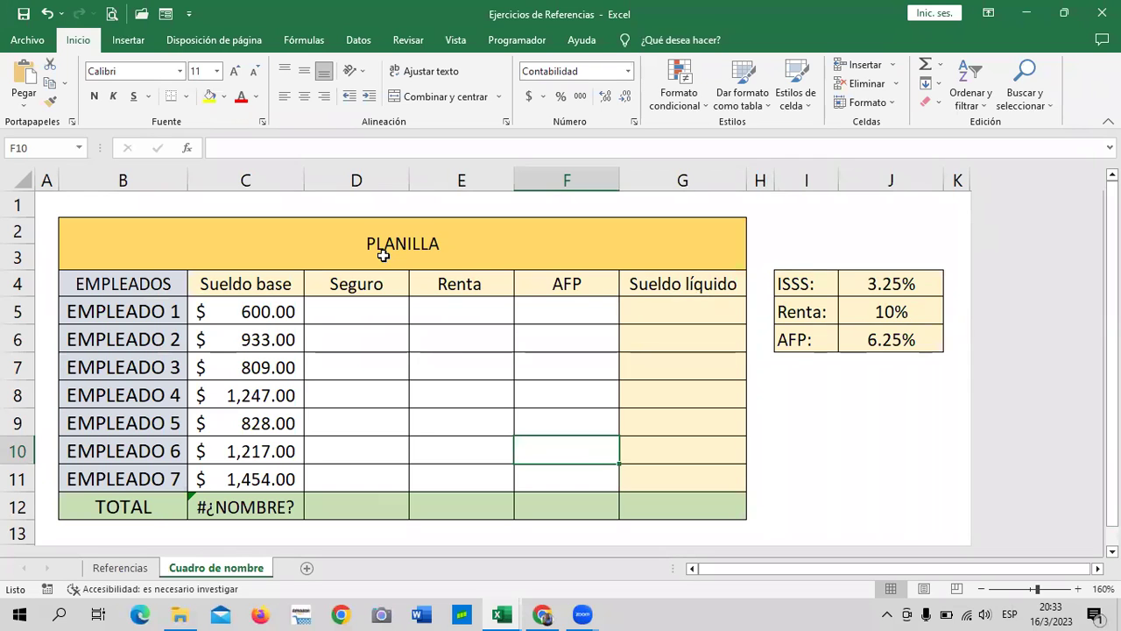
- Select the ISSS 3.25% rate and the Renta and AFP labels
{"action": "left_click", "coordinate": [917, 277]}
{"action": "left_click", "coordinate": [810, 312]}
{"action": "left_click", "coordinate": [803, 340]}
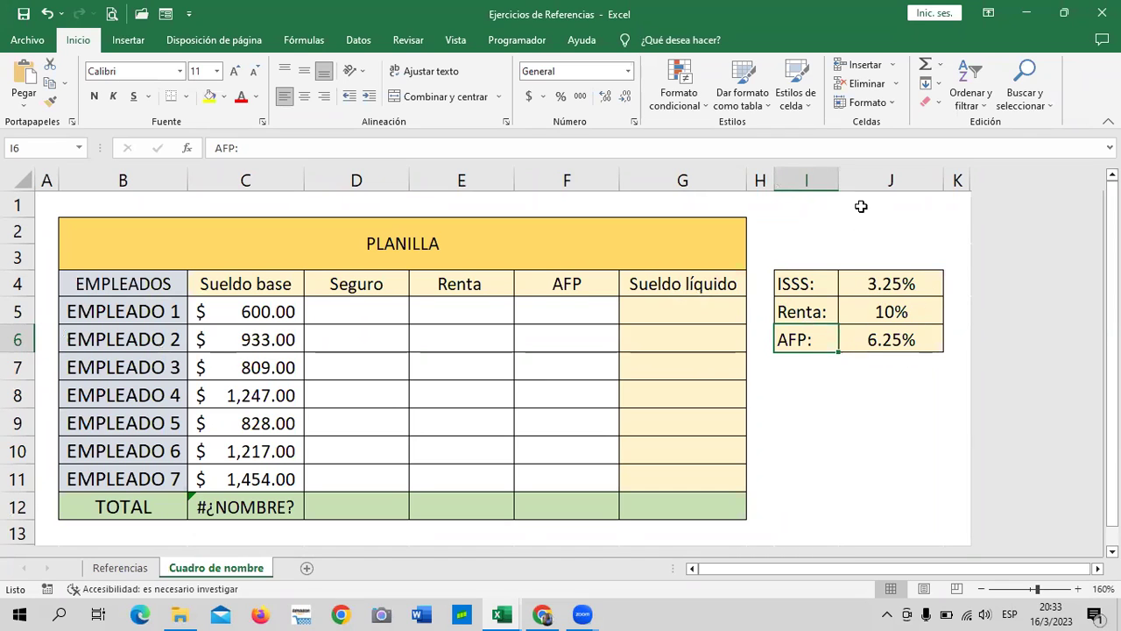
- Review the Renta 10% and AFP 6.25% rates in column J, then move to the Referencias sheet
{"action": "left_click", "coordinate": [885, 180]}
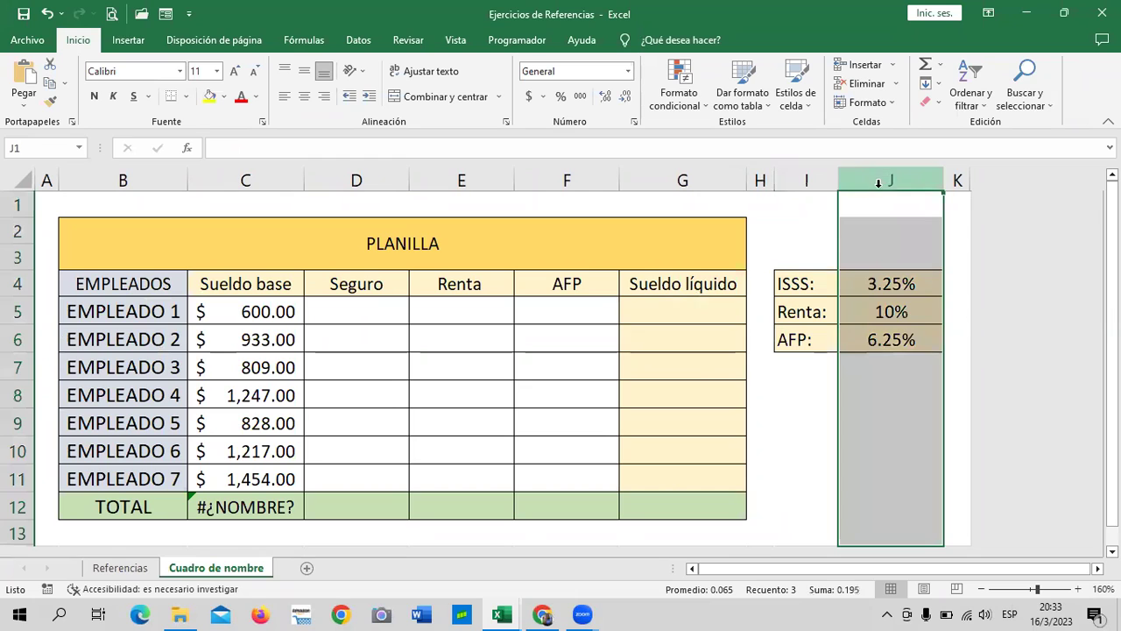
{"action": "left_click", "coordinate": [880, 320]}
{"action": "left_click", "coordinate": [878, 341]}
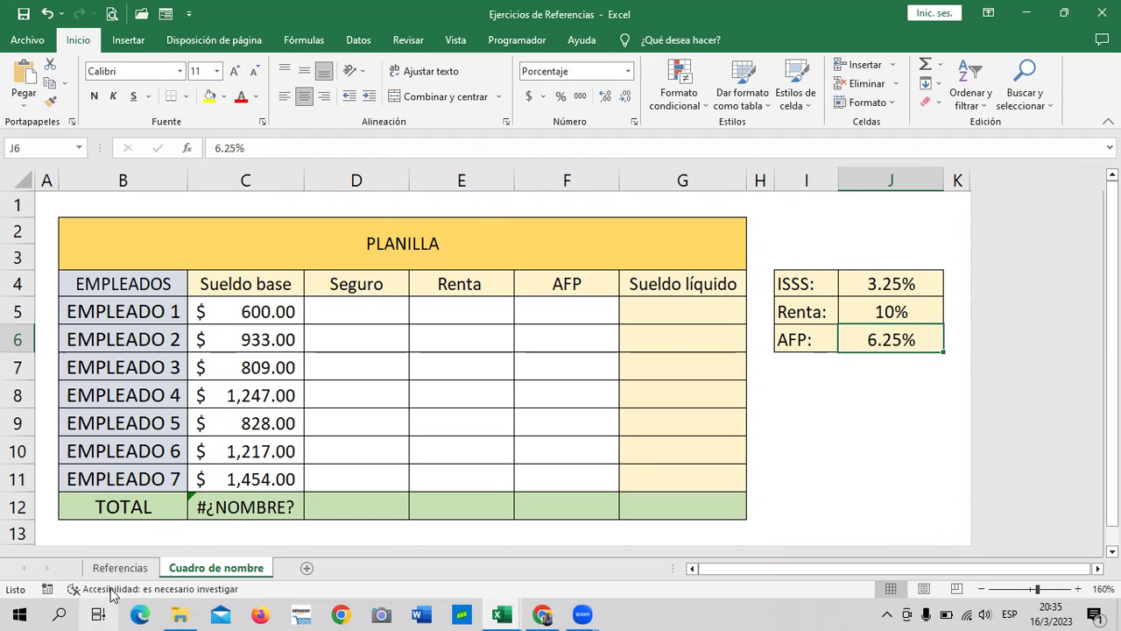
{"action": "left_click", "coordinate": [120, 568]}
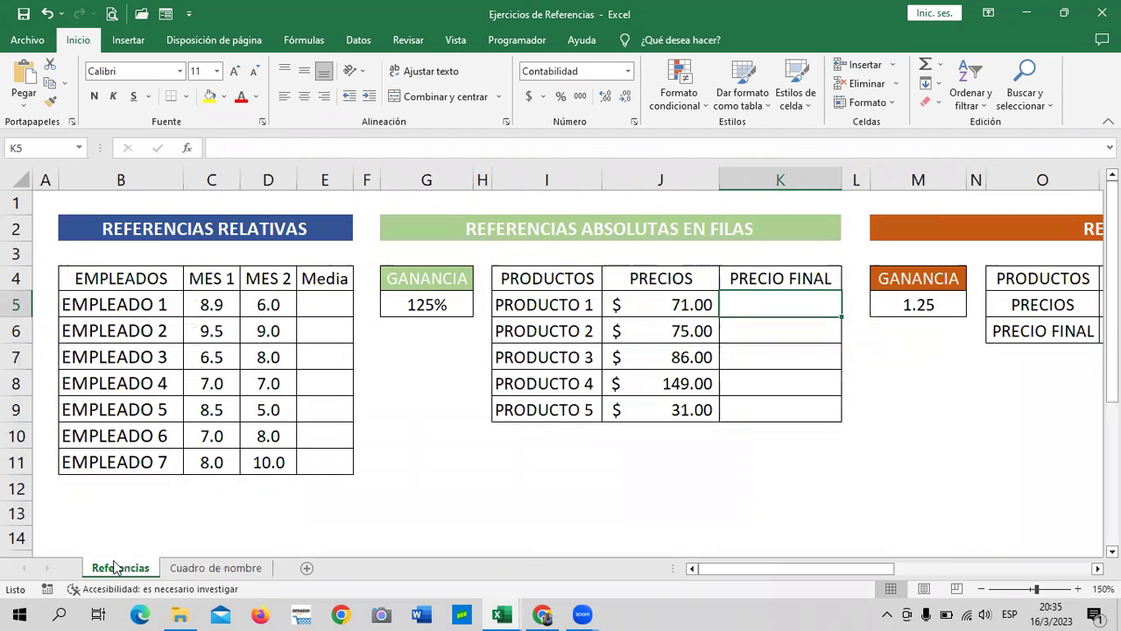
- Scroll right to reveal the column-based PRODUCTOS table in columns K–V
{"action": "mouse_move", "coordinate": [770, 568]}
{"action": "left_mouse_down"}
{"action": "mouse_move", "coordinate": [915, 561]}
{"action": "mouse_move", "coordinate": [815, 566]}
{"action": "left_mouse_up"}
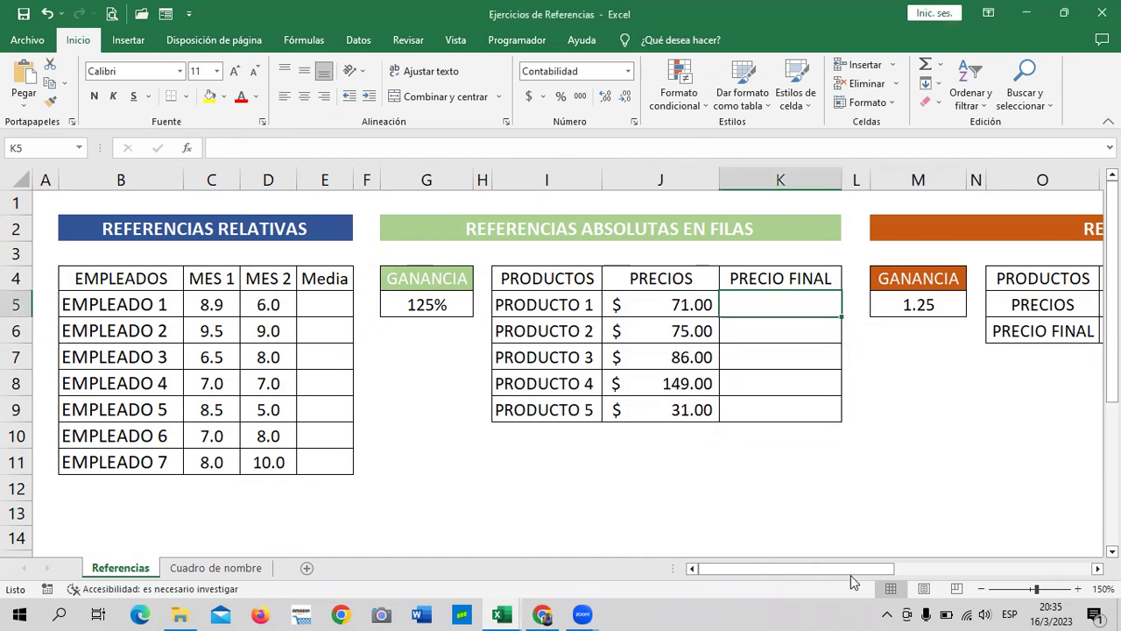
{"action": "left_click_drag", "start_coordinate": [881, 569], "coordinate": [873, 574]}
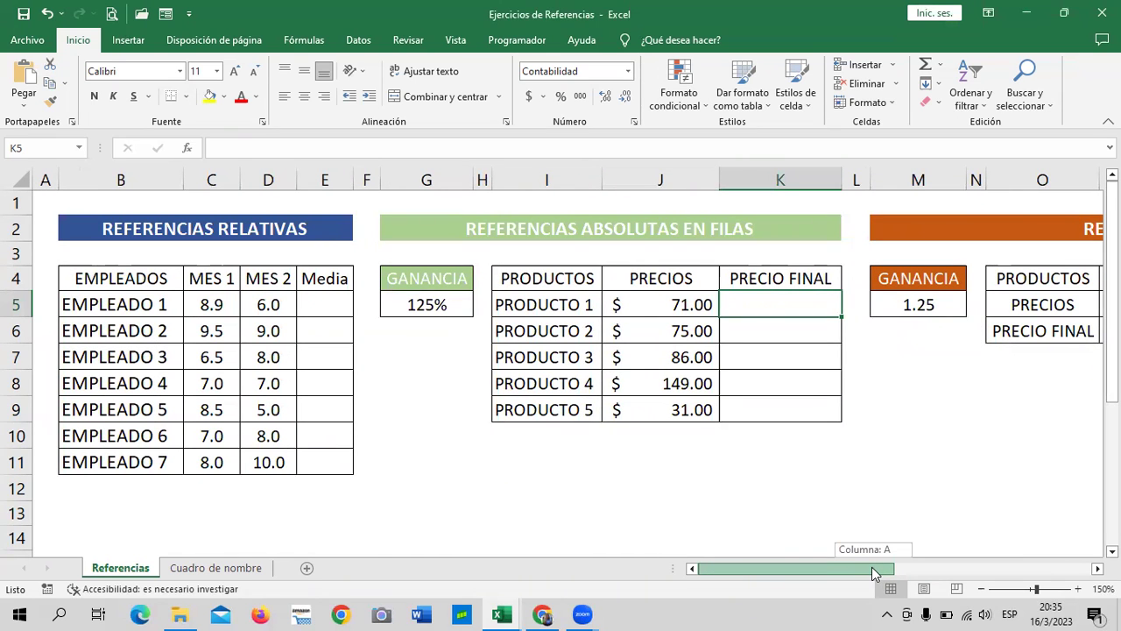
{"action": "mouse_move", "coordinate": [872, 569]}
{"action": "left_mouse_down"}
{"action": "mouse_move", "coordinate": [1030, 530]}
{"action": "mouse_move", "coordinate": [801, 537]}
{"action": "left_mouse_up"}
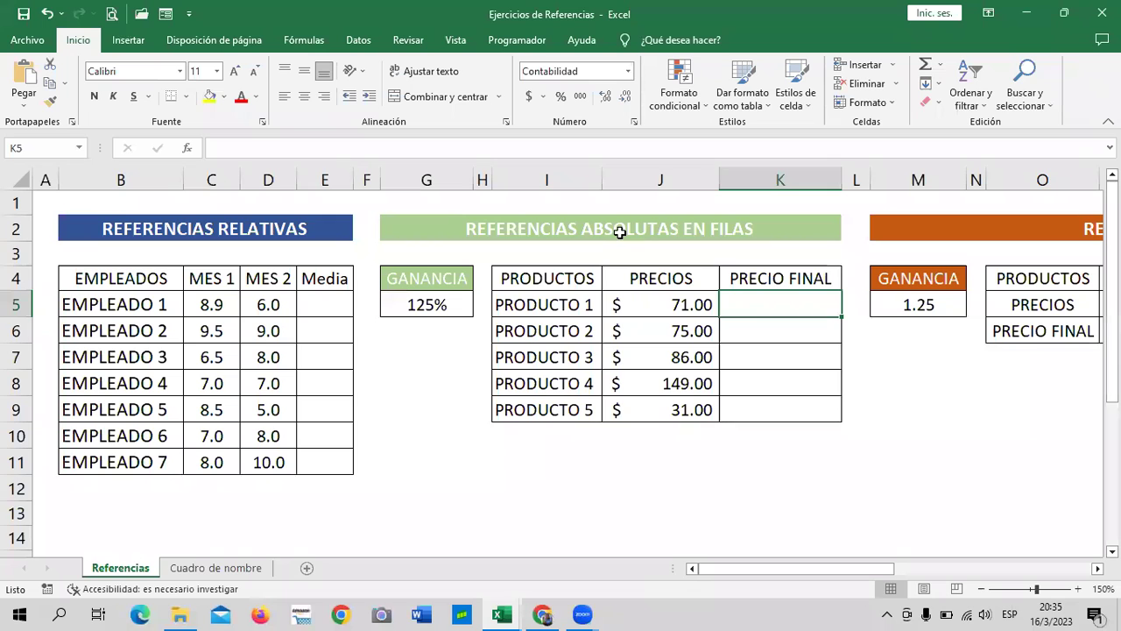
{"action": "left_click_drag", "start_coordinate": [704, 568], "coordinate": [891, 567]}
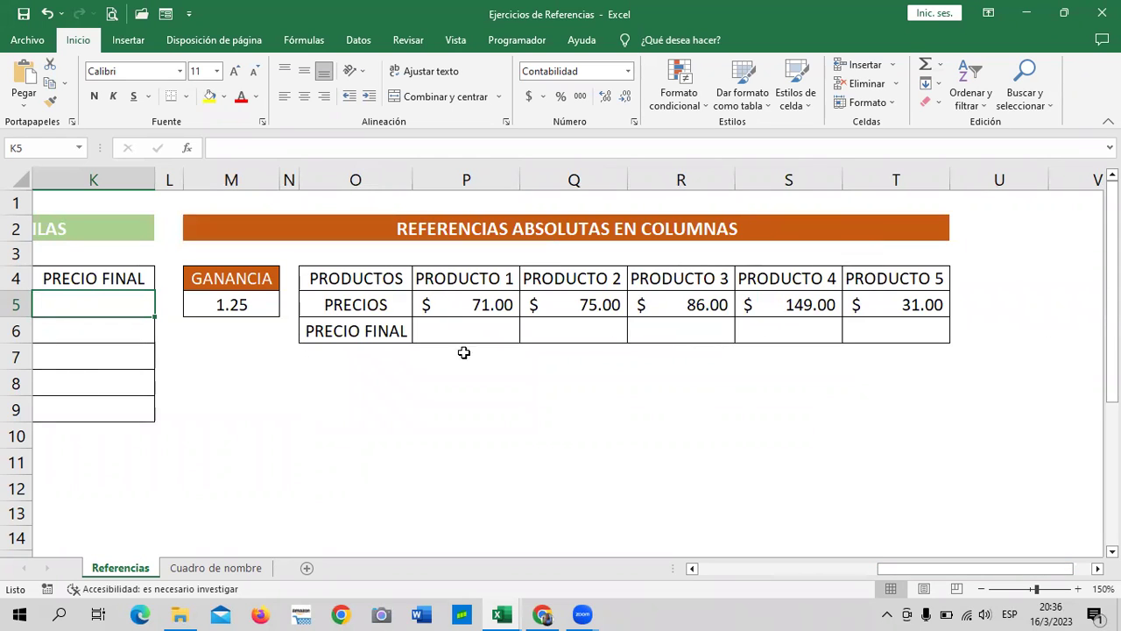
- Select row 6 and the PRECIO FINAL cell, then scroll left to the PRODUCTO 1 price
{"action": "left_click", "coordinate": [13, 331]}
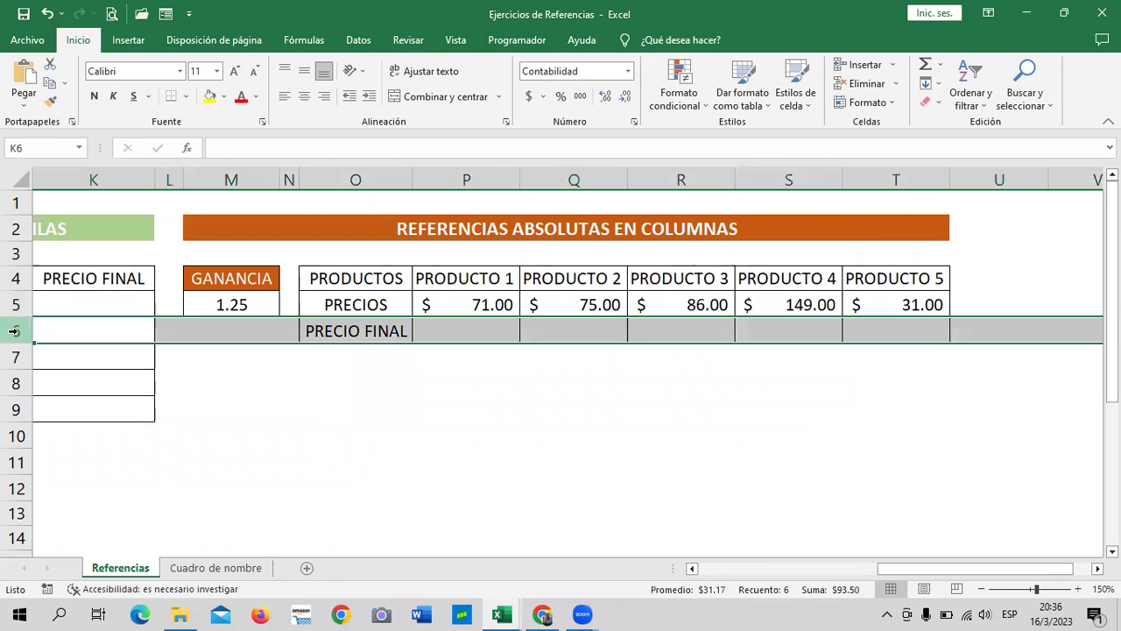
{"action": "left_click", "coordinate": [457, 333]}
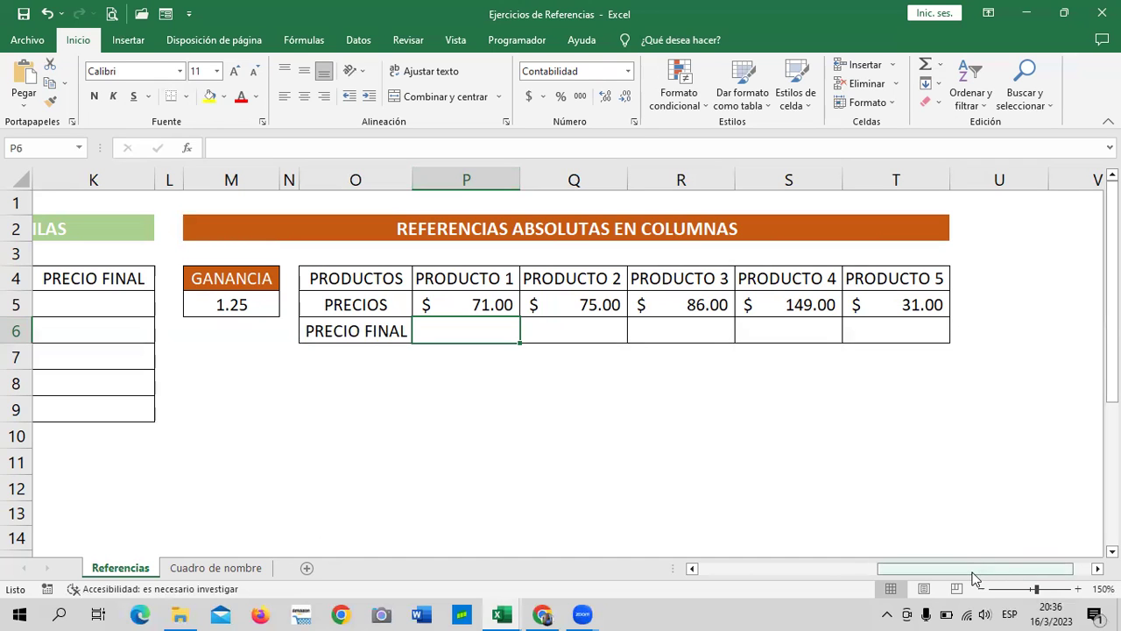
{"action": "left_click_drag", "start_coordinate": [976, 577], "coordinate": [753, 582]}
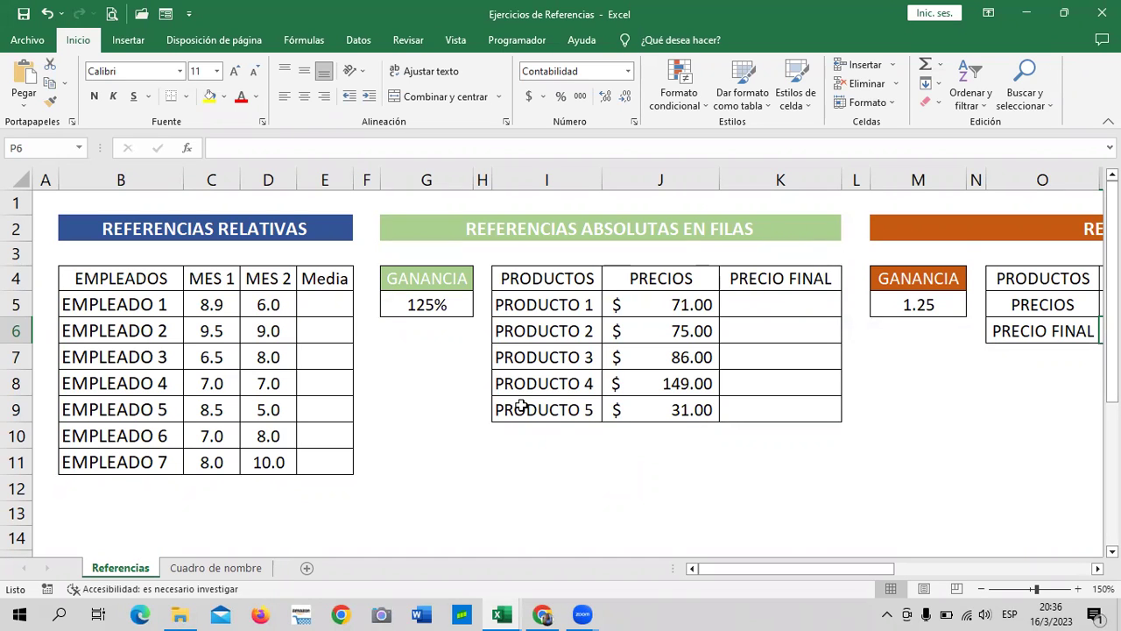
{"action": "left_click", "coordinate": [660, 302]}
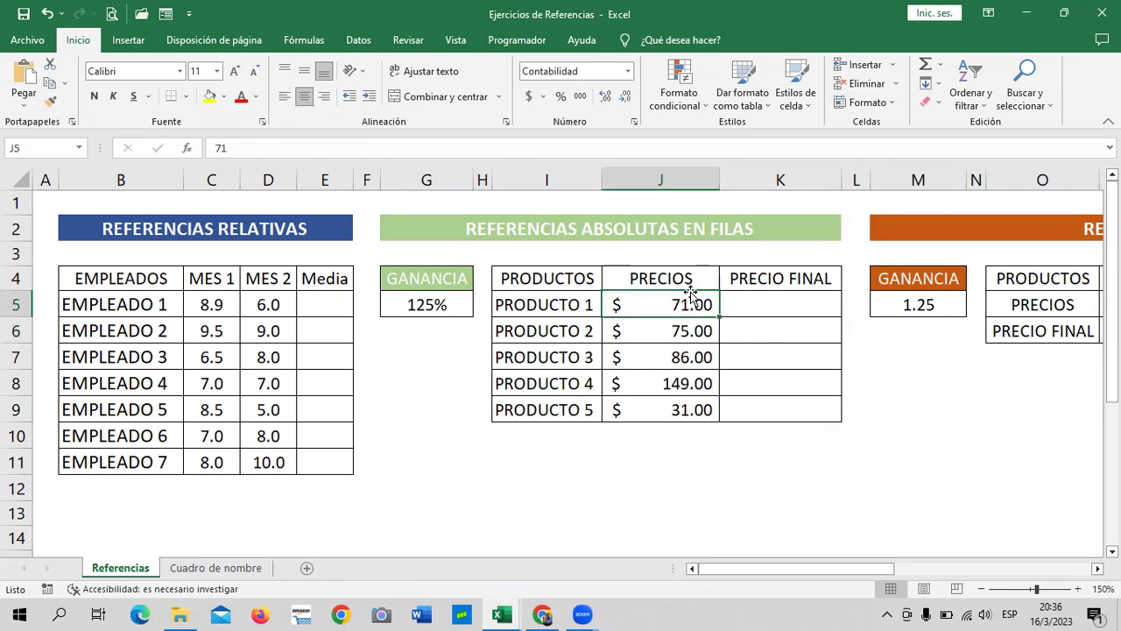
- Select EMPLEADO 1's MES 1, MES 2 and Media cells in the REFERENCIAS RELATIVAS table
{"action": "left_click", "coordinate": [410, 401]}
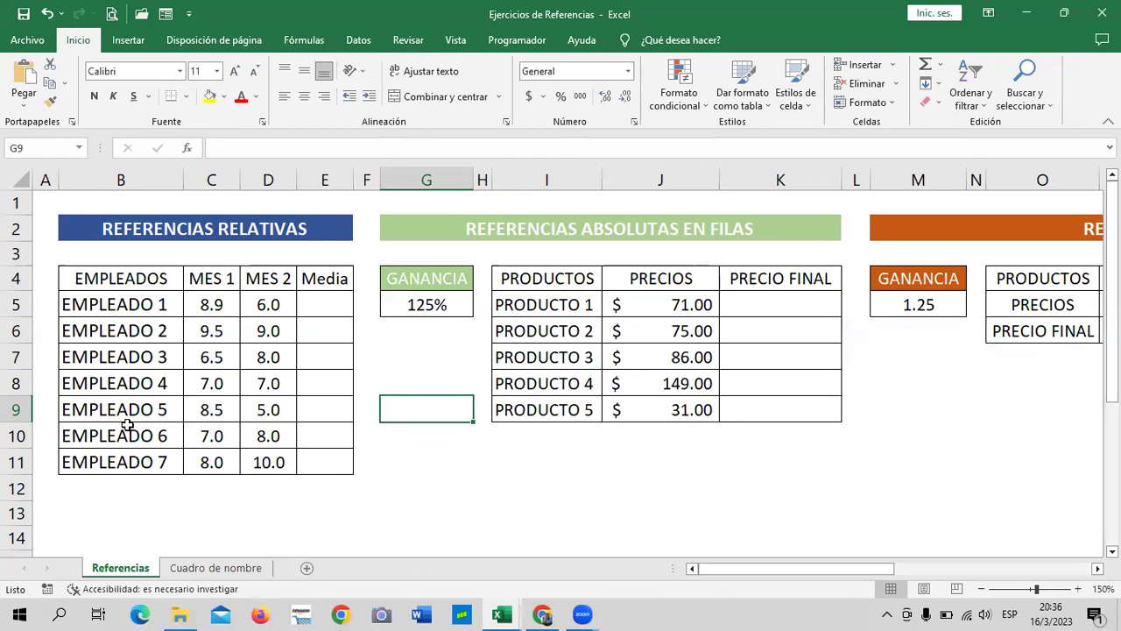
{"action": "left_click", "coordinate": [418, 512]}
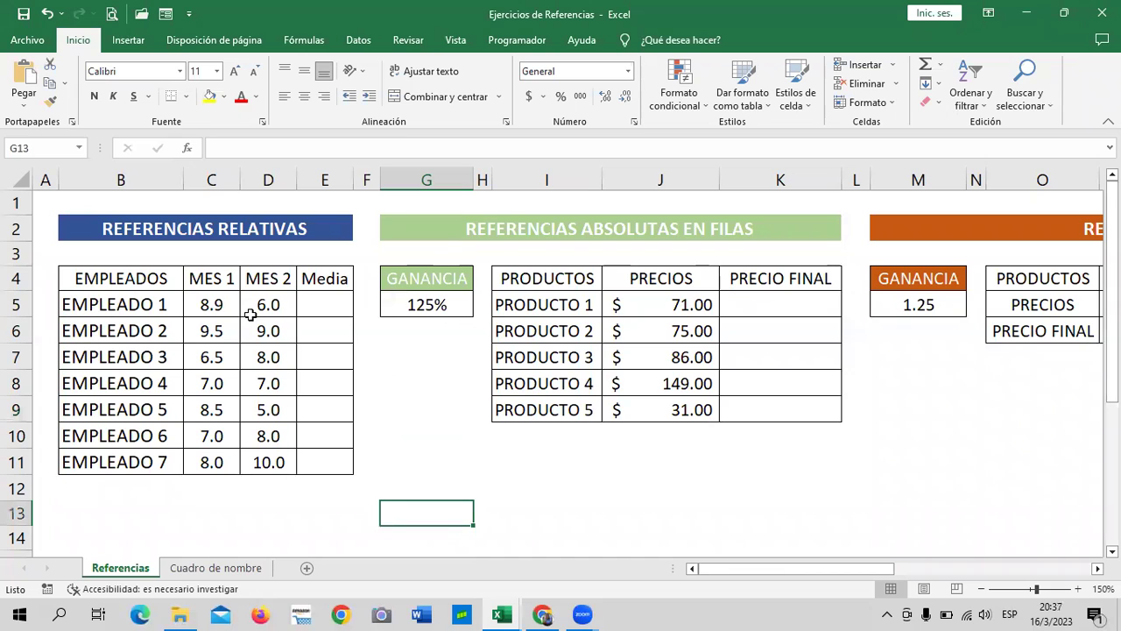
{"action": "left_click", "coordinate": [220, 299]}
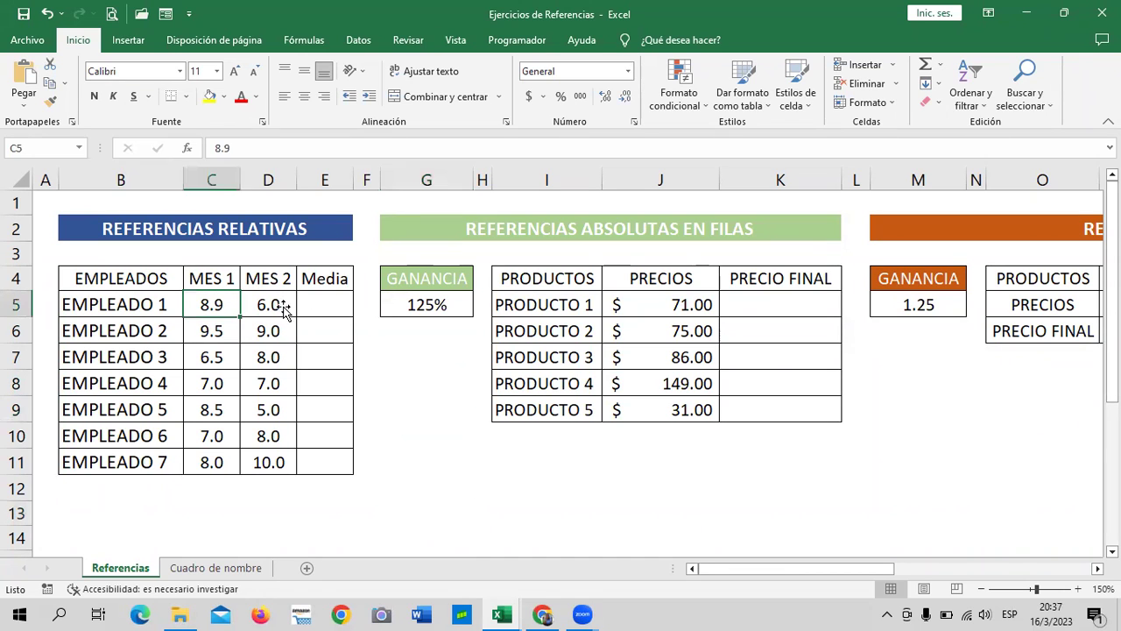
{"action": "left_click", "coordinate": [282, 307]}
{"action": "left_click", "coordinate": [324, 306]}
{"action": "left_click", "coordinate": [212, 308]}
{"action": "left_click", "coordinate": [292, 309]}
{"action": "left_click", "coordinate": [334, 305]}
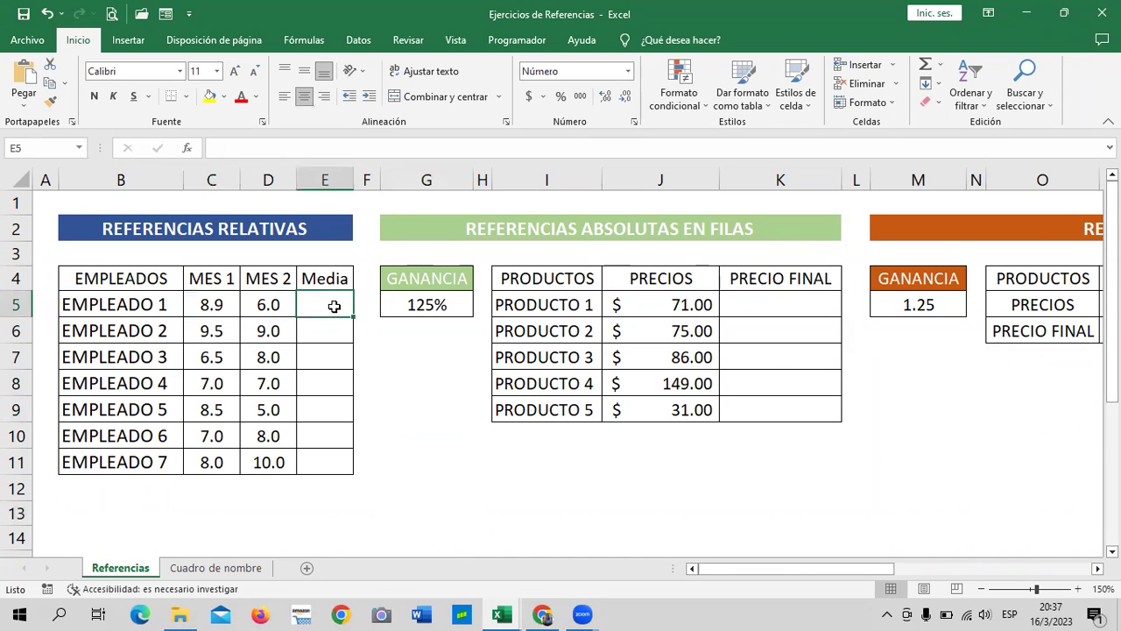
- Enter =PROMEDIO(C5;D5) in E5 to average EMPLEADO 1's two months
{"action": "type", "text": "=P"}
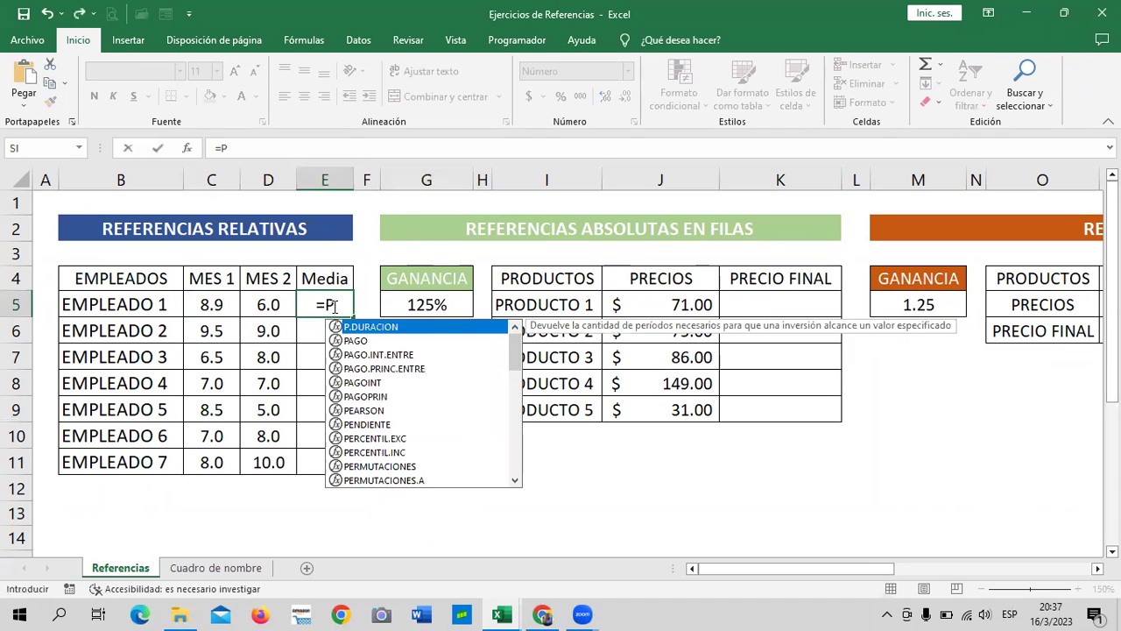
{"action": "type", "text": "ROMEDIO"}
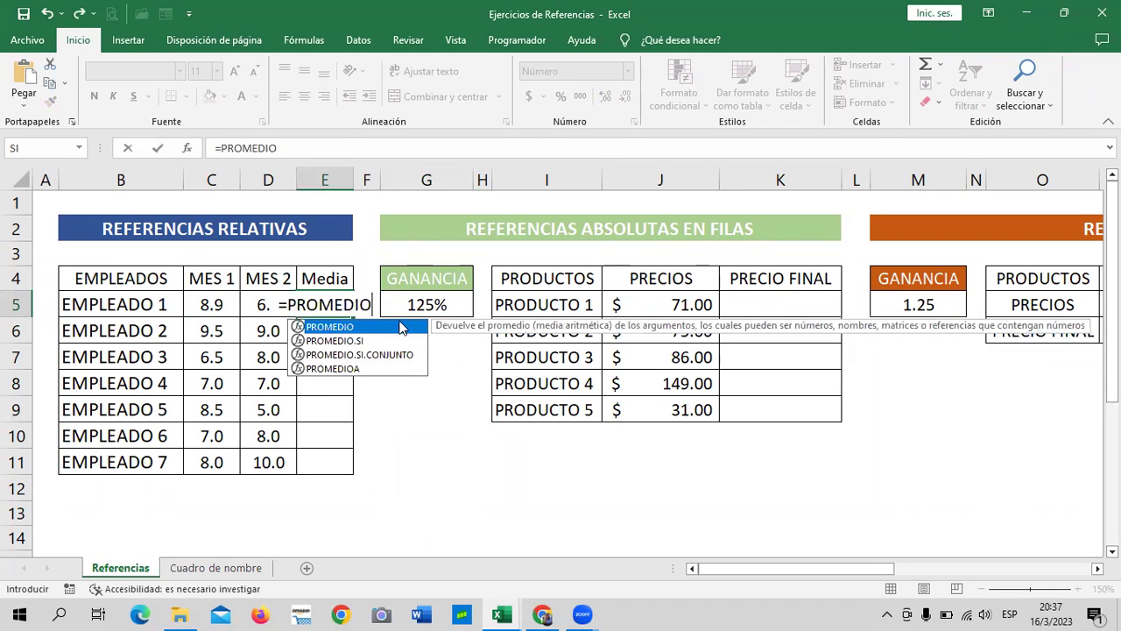
{"action": "double_click", "coordinate": [396, 327]}
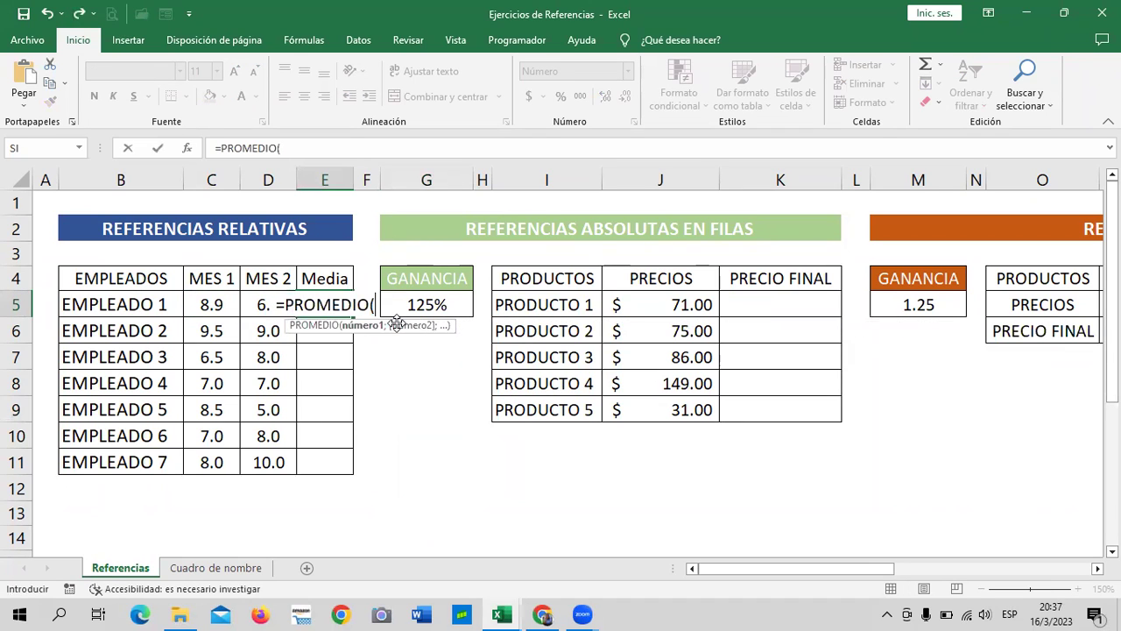
{"action": "left_click", "coordinate": [202, 299]}
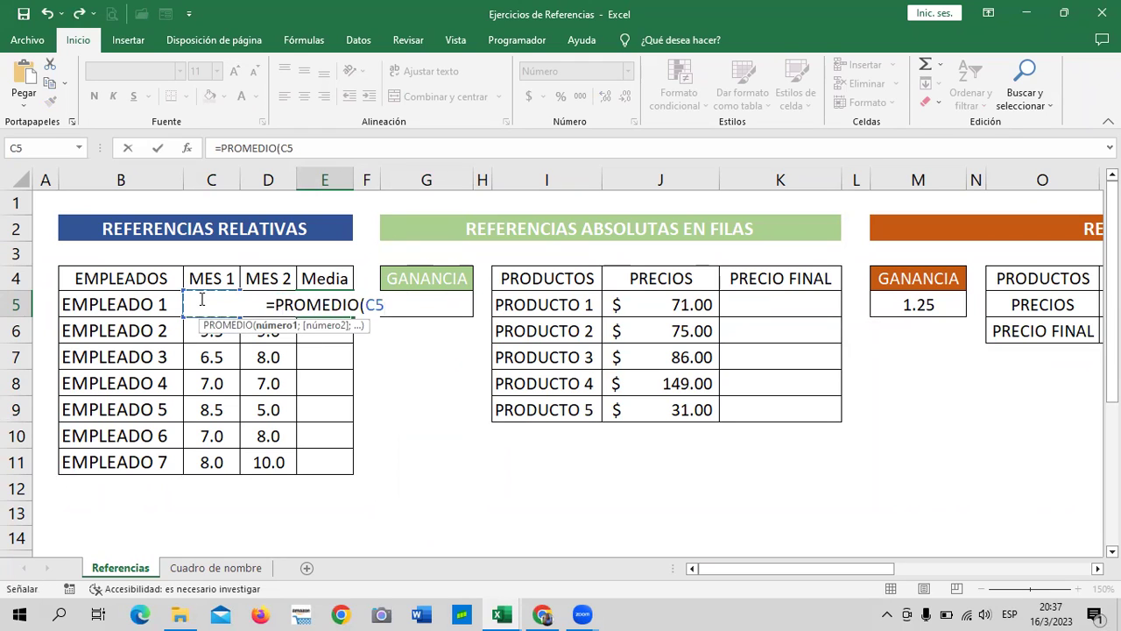
{"action": "type", "text": ";"}
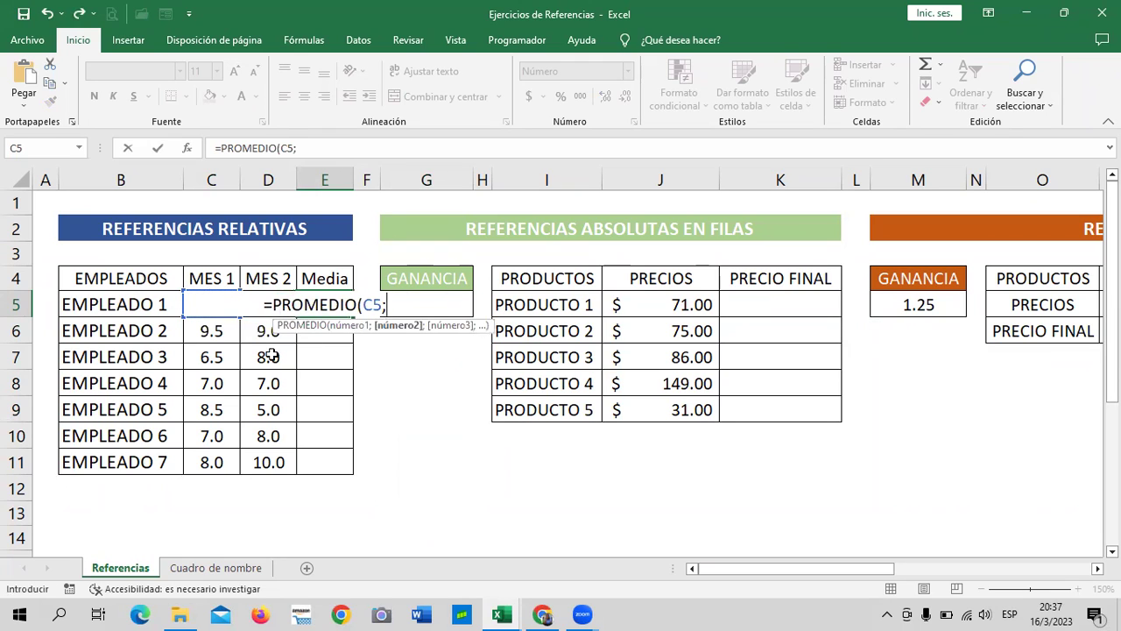
{"action": "left_click", "coordinate": [332, 148]}
{"action": "type", "text": "D5)"}
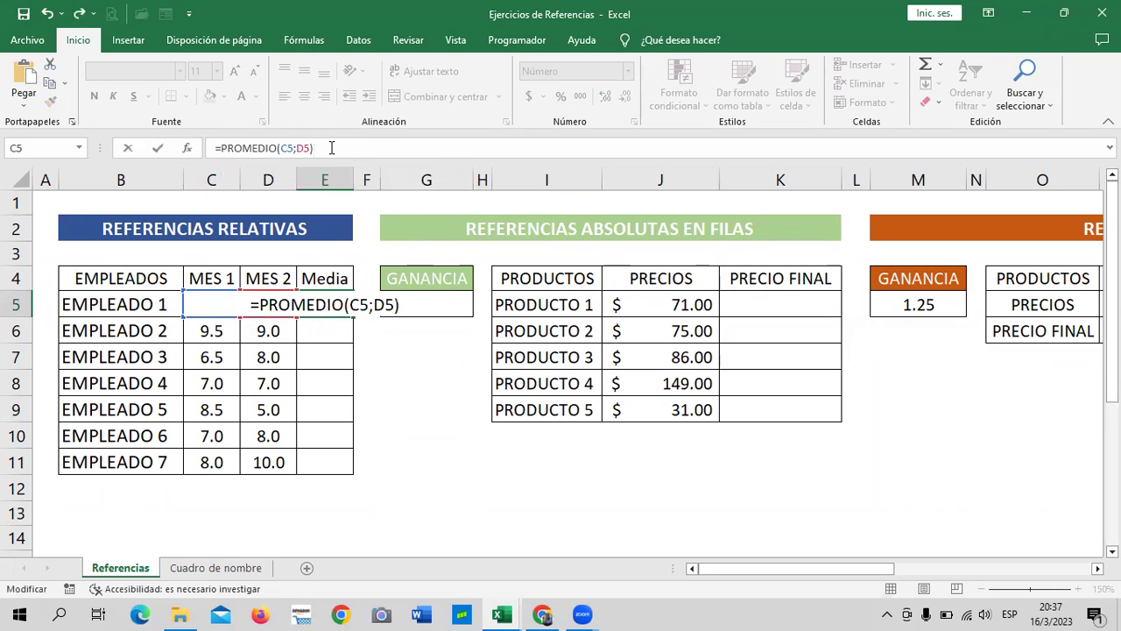
{"action": "key", "text": "ctrl+Return"}
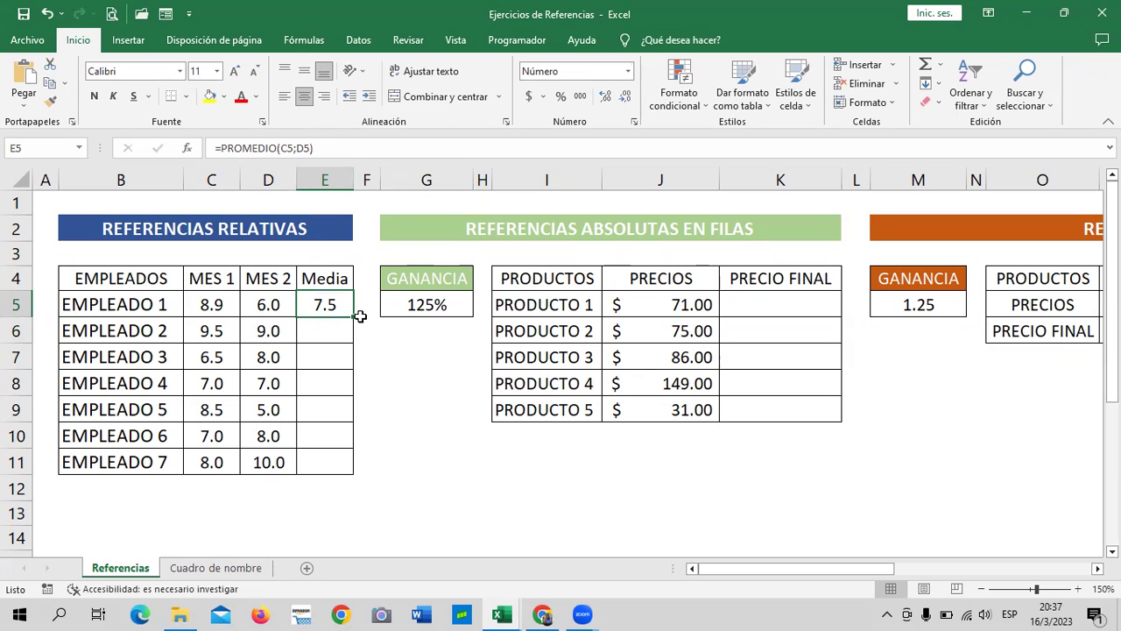
- Copy the E5 average down to E11, check the copied formulas, and scroll right
{"action": "left_click_drag", "start_coordinate": [355, 317], "coordinate": [355, 474]}
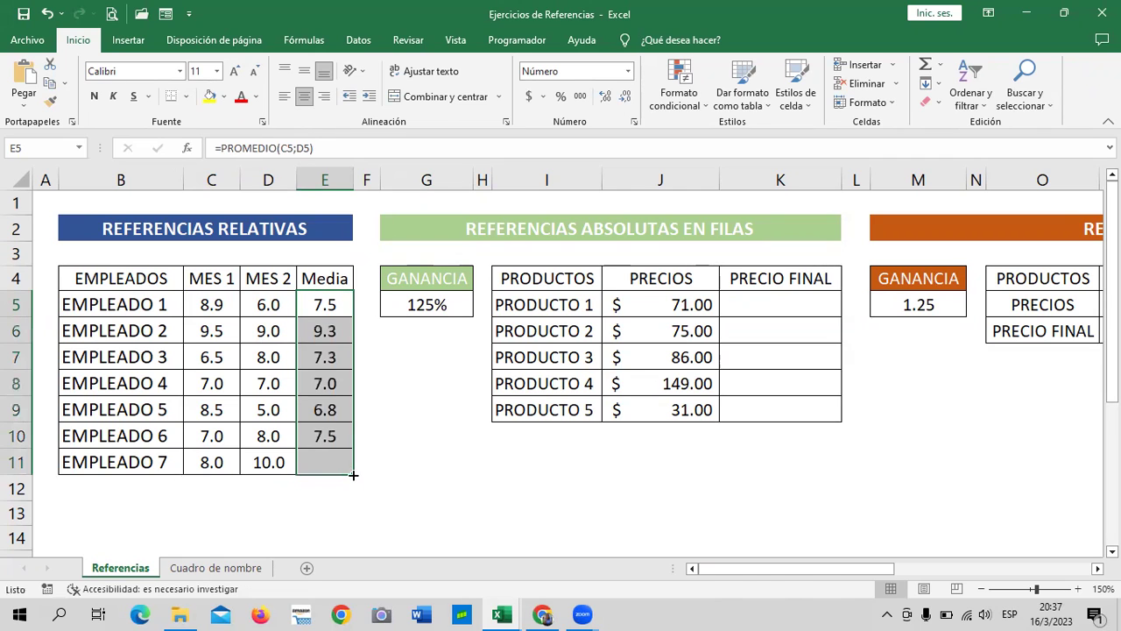
{"action": "left_click", "coordinate": [416, 472]}
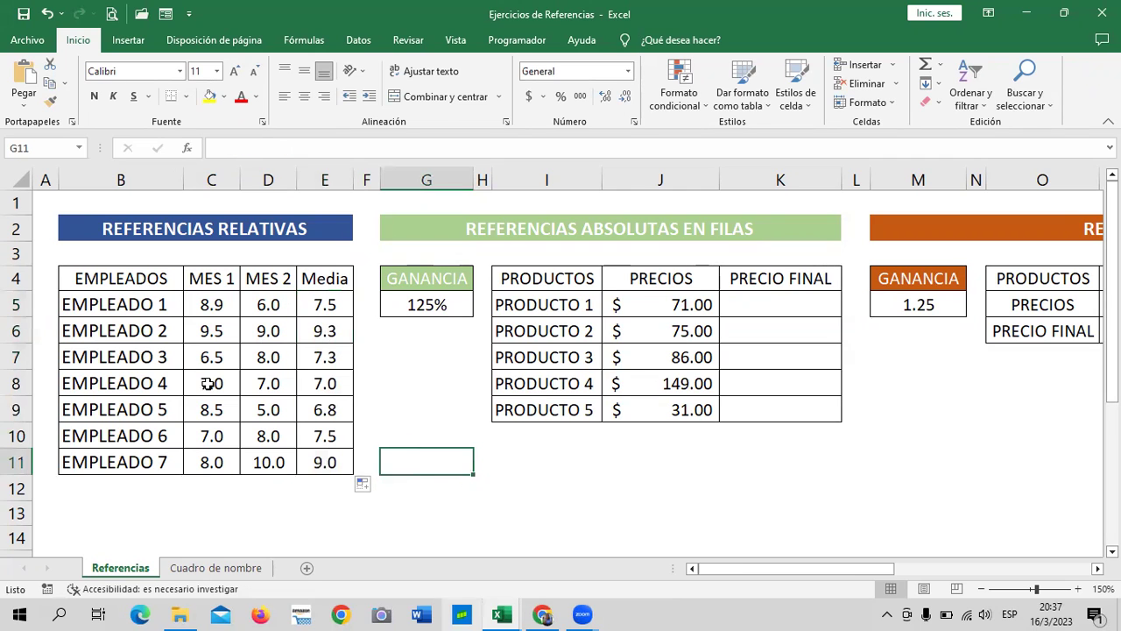
{"action": "left_click", "coordinate": [311, 302]}
{"action": "left_click", "coordinate": [323, 457]}
{"action": "left_click", "coordinate": [331, 298]}
{"action": "left_click", "coordinate": [327, 462]}
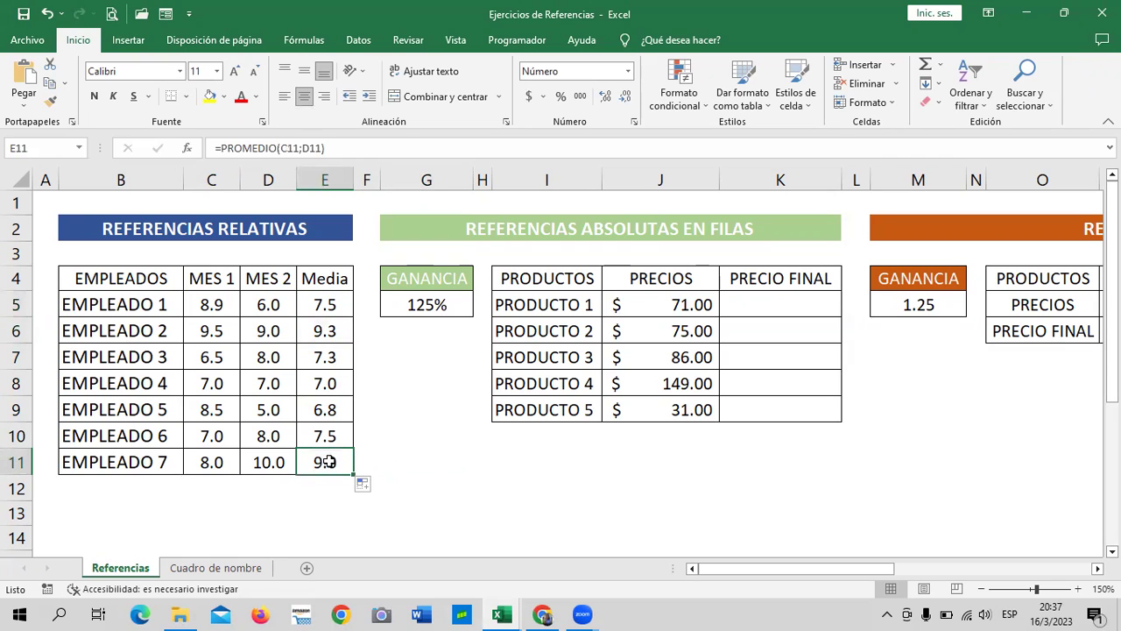
{"action": "left_click_drag", "start_coordinate": [872, 567], "coordinate": [963, 568]}
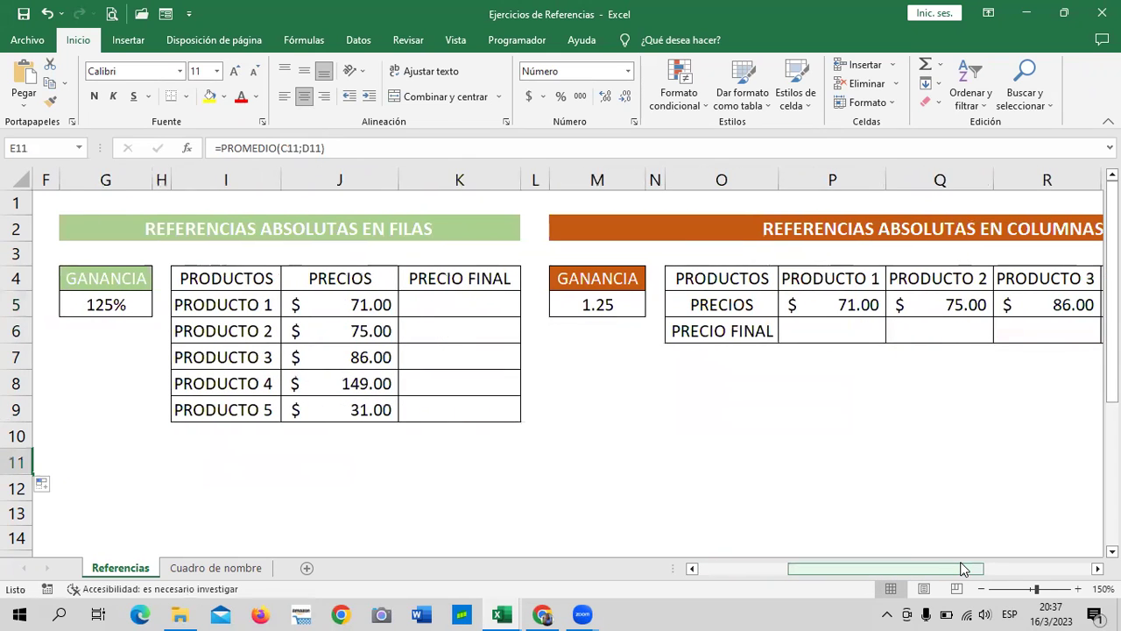
- Enter =J5*G5 in K5 so PRODUCTO 1's final price shows 88.75
{"action": "left_click", "coordinate": [443, 309]}
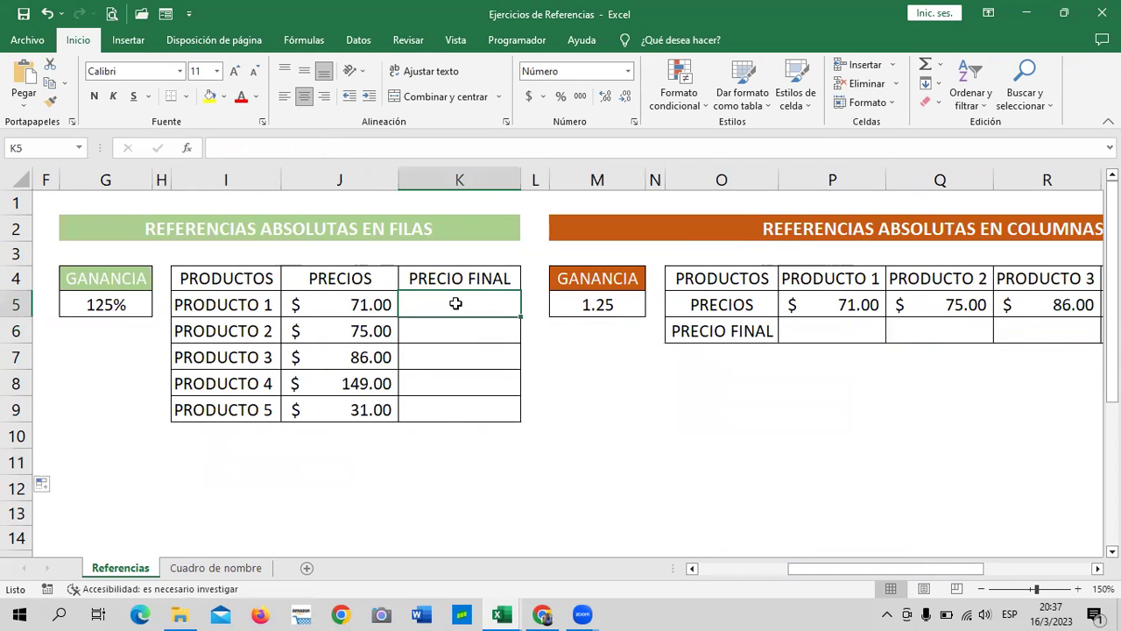
{"action": "left_click", "coordinate": [335, 306]}
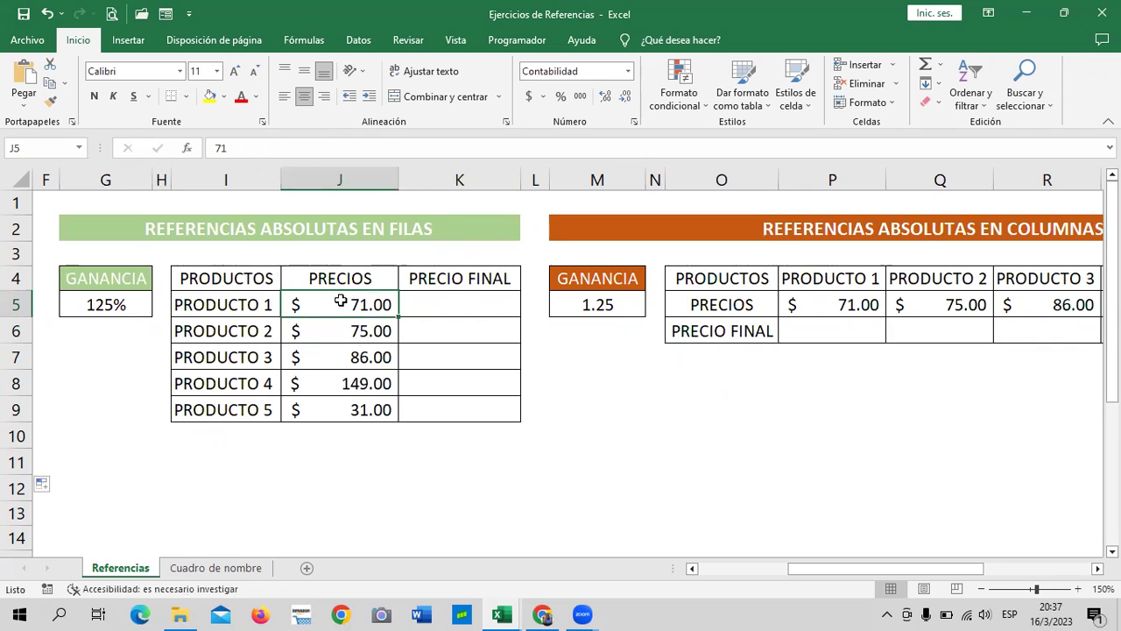
{"action": "left_click", "coordinate": [122, 302]}
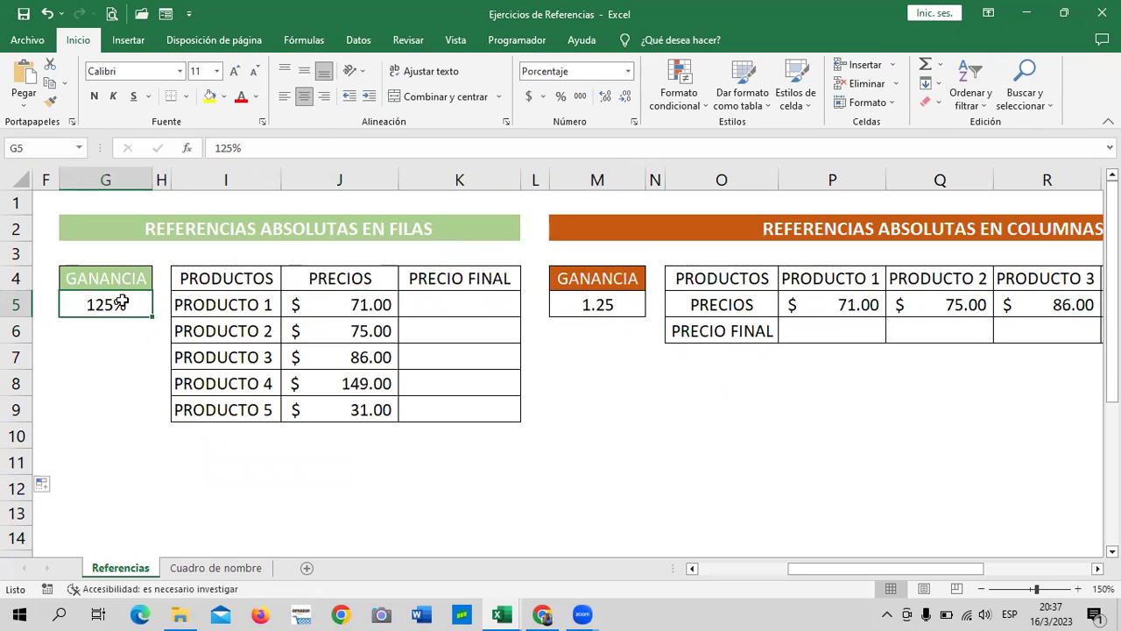
{"action": "left_click", "coordinate": [476, 306]}
{"action": "type", "text": "="}
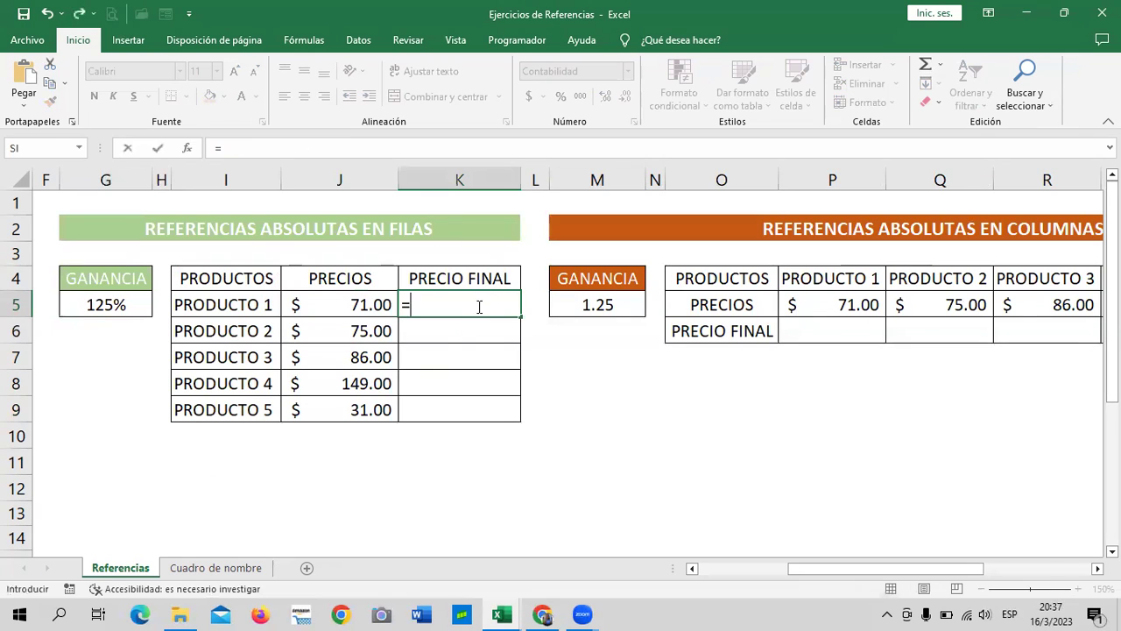
{"action": "left_click", "coordinate": [357, 308]}
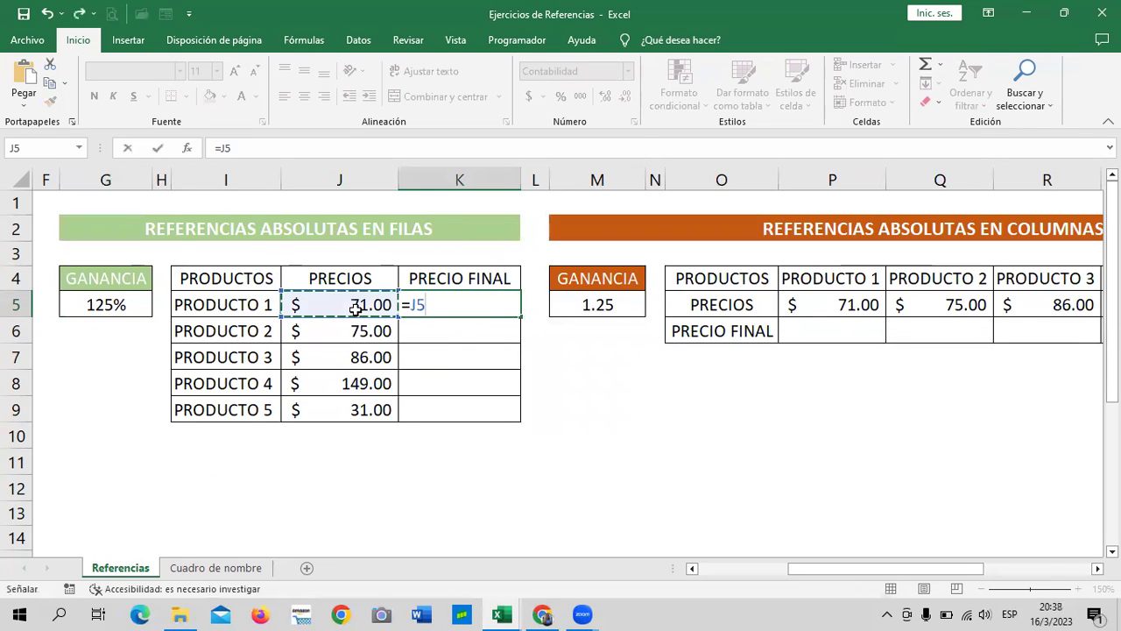
{"action": "type", "text": "*"}
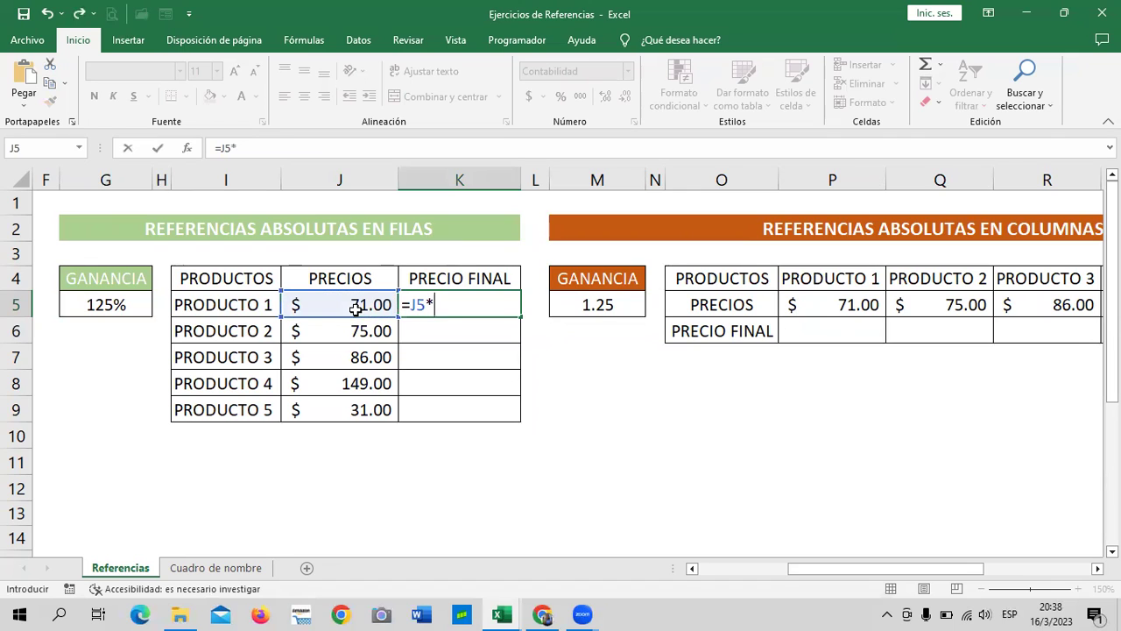
{"action": "left_click", "coordinate": [118, 304]}
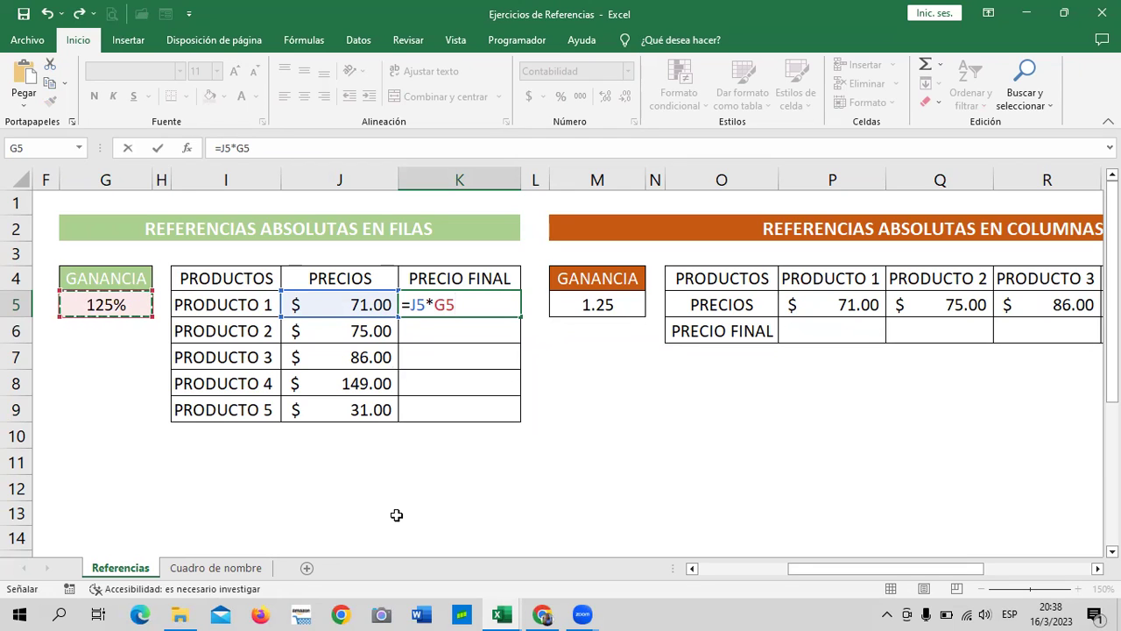
{"action": "key", "text": "Return"}
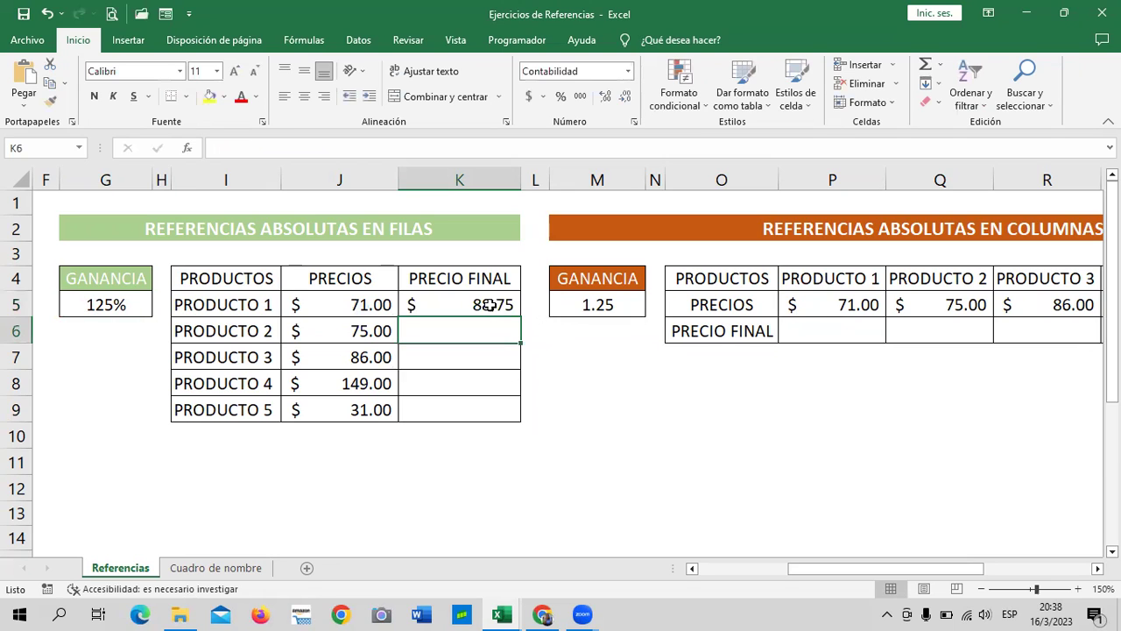
- Copy the K5 formula down to K9 and inspect K9's references, which give dashes
{"action": "left_click", "coordinate": [486, 303]}
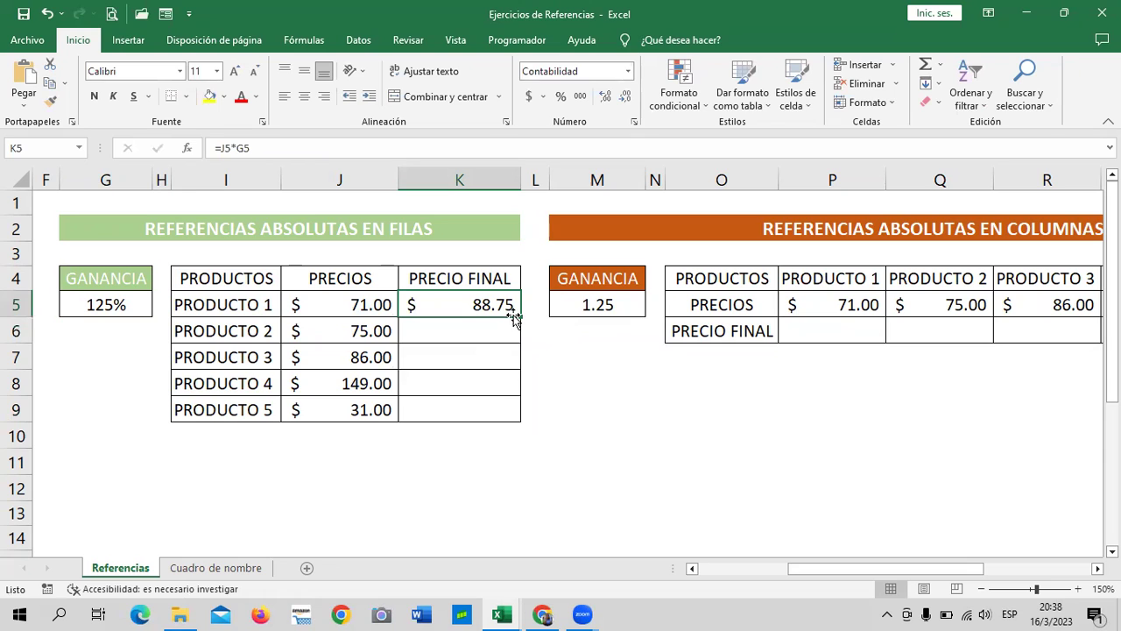
{"action": "left_click_drag", "start_coordinate": [521, 317], "coordinate": [520, 422]}
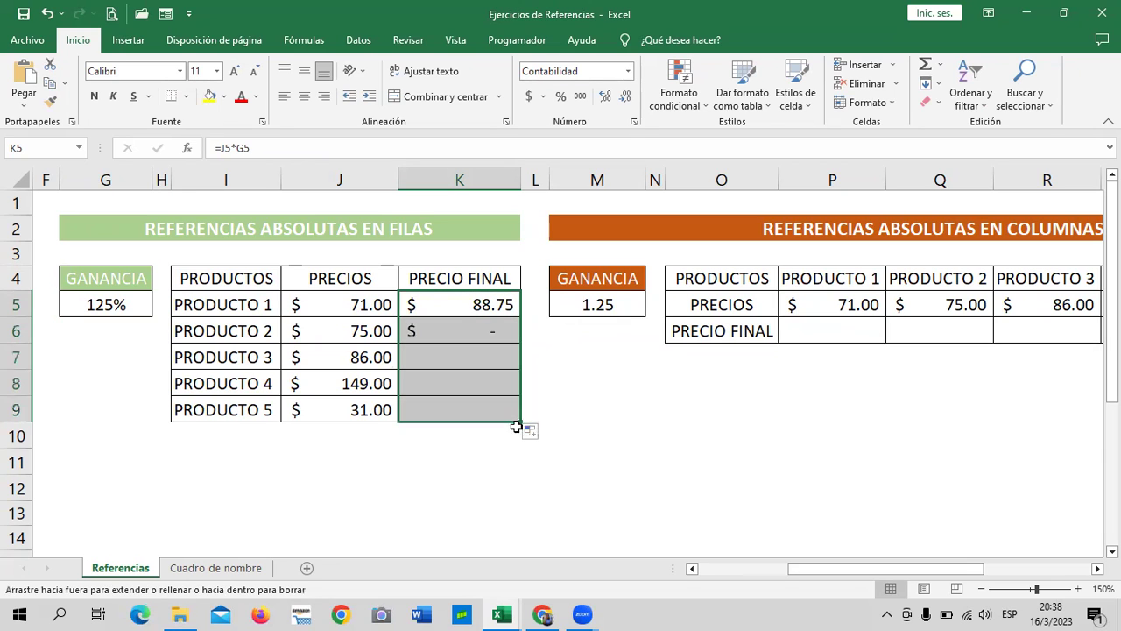
{"action": "left_click", "coordinate": [611, 429]}
{"action": "left_click", "coordinate": [470, 409]}
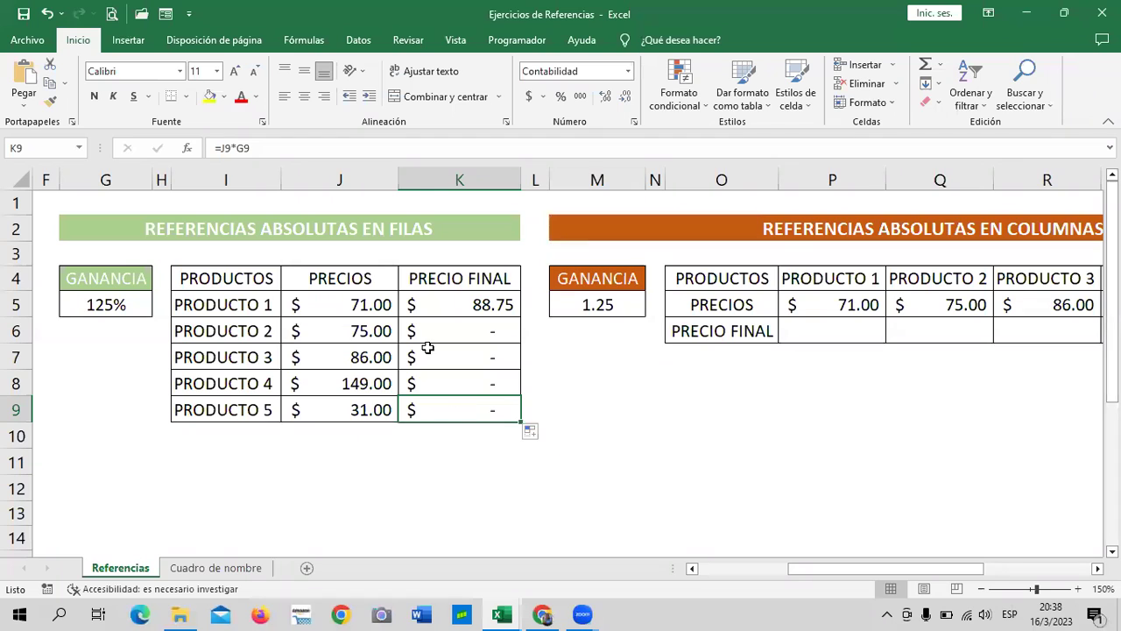
{"action": "left_click", "coordinate": [438, 148]}
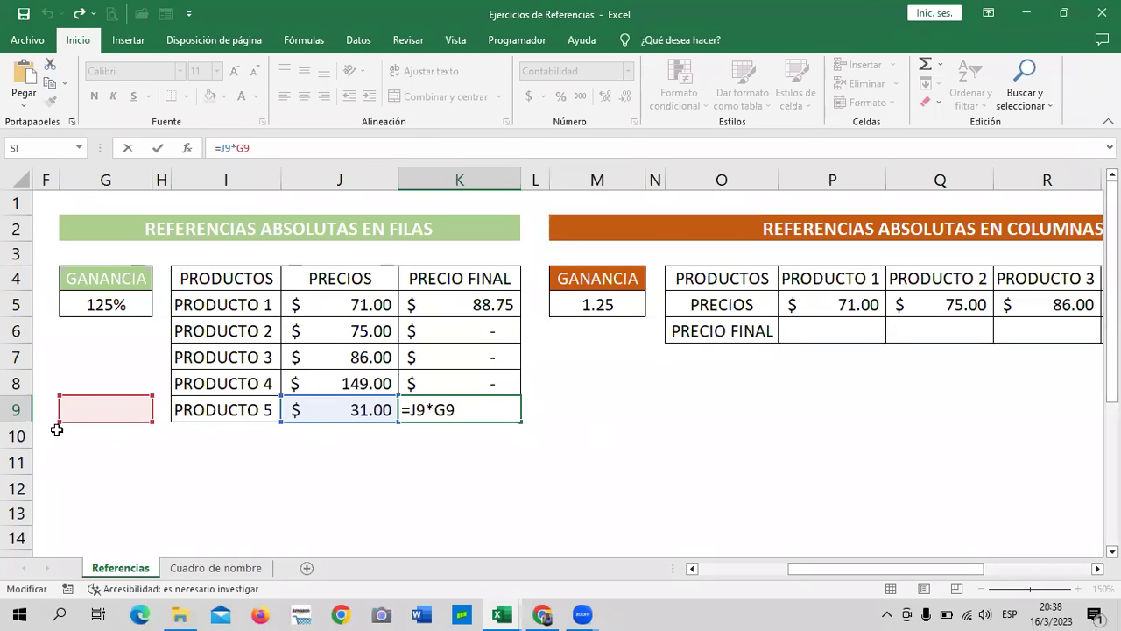
{"action": "left_click", "coordinate": [435, 409]}
{"action": "left_click", "coordinate": [839, 551]}
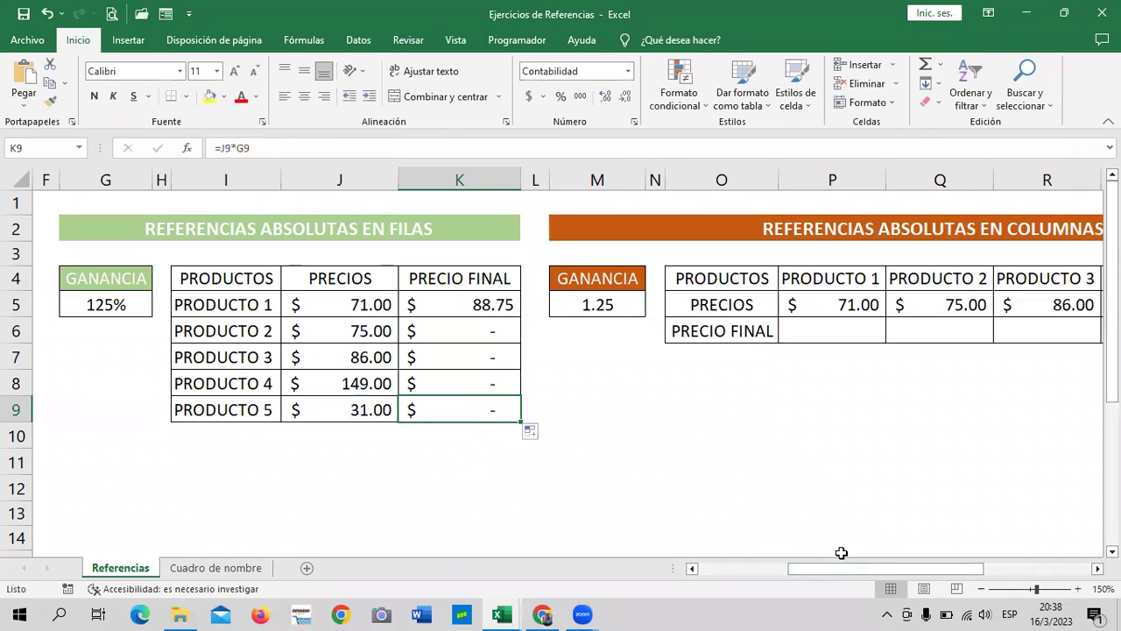
{"action": "left_click", "coordinate": [463, 313]}
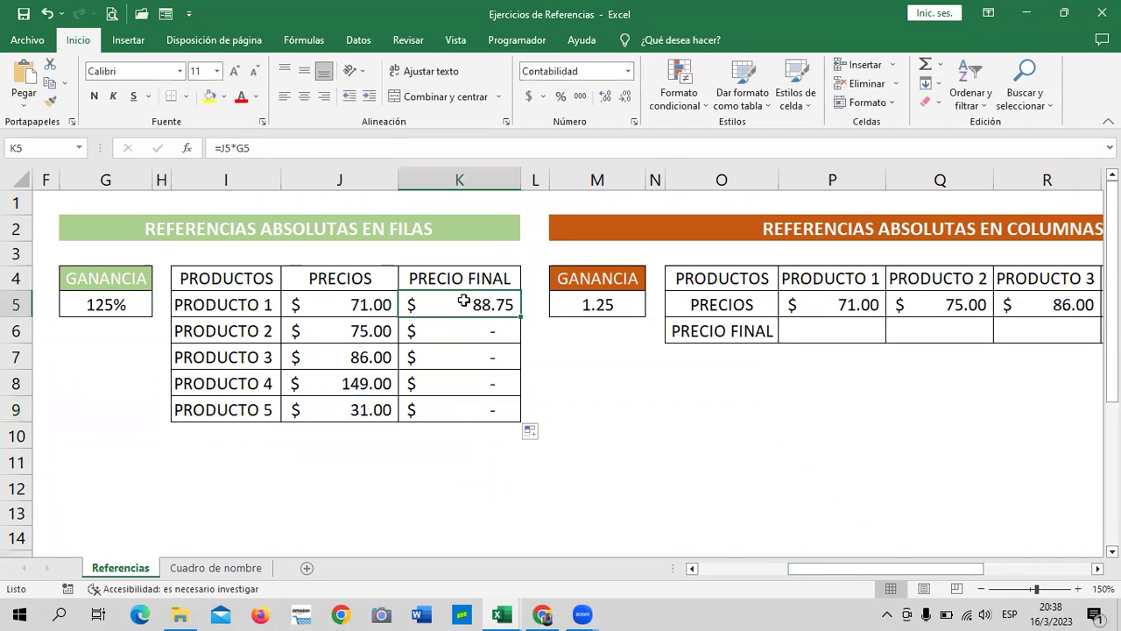
{"action": "left_click", "coordinate": [233, 148]}
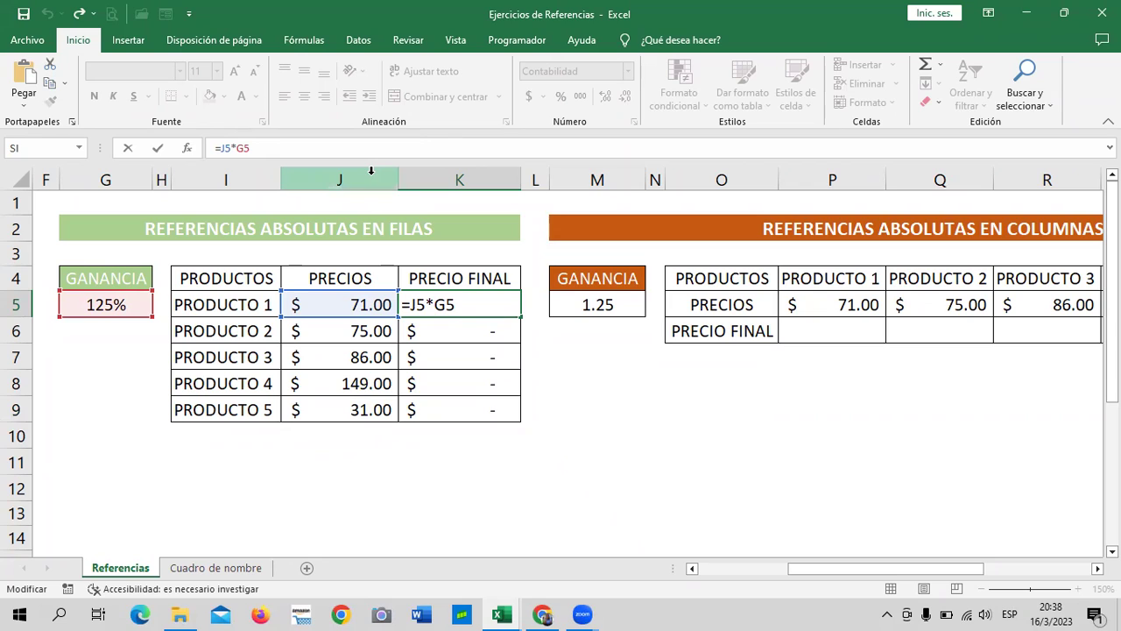
{"action": "type", "text": "$"}
{"action": "key", "text": "Return"}
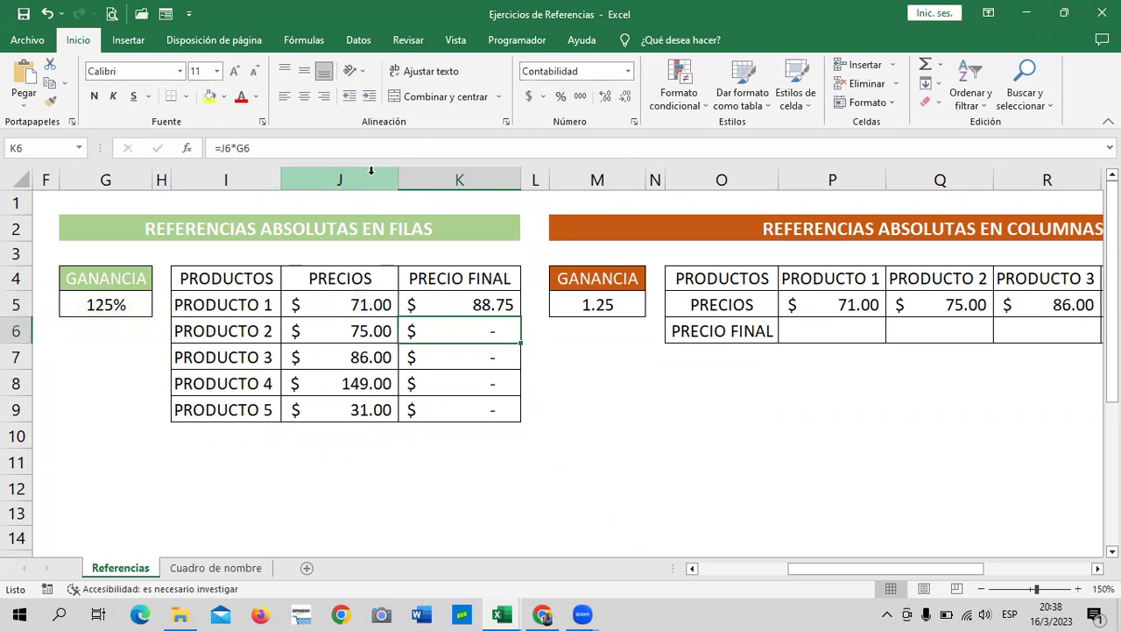
{"action": "left_click", "coordinate": [486, 303]}
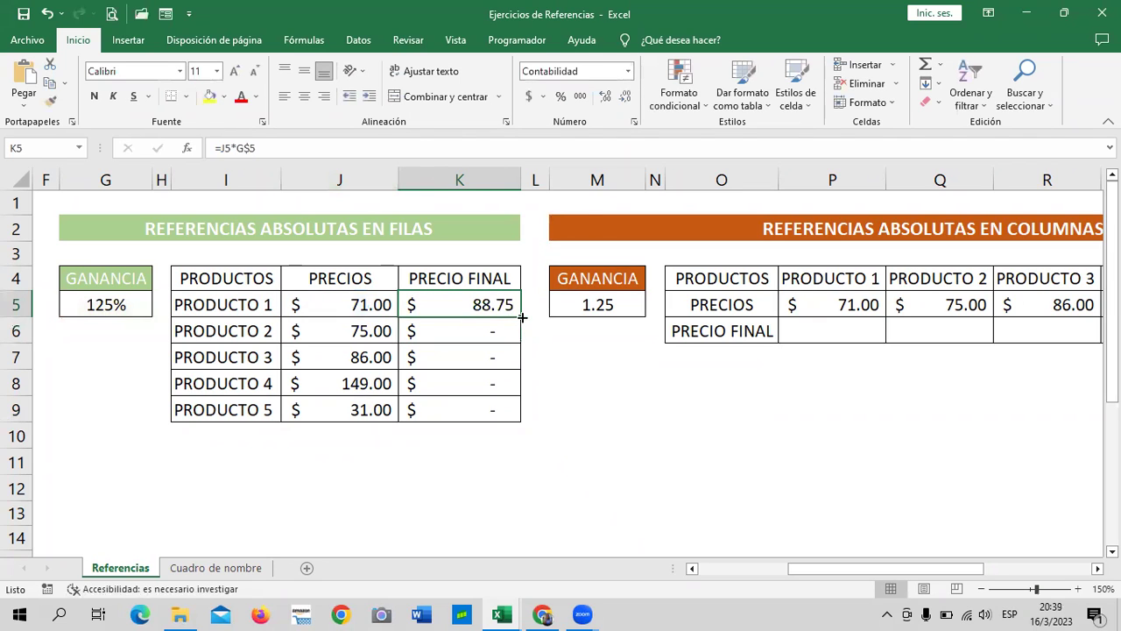
{"action": "left_click_drag", "start_coordinate": [522, 317], "coordinate": [523, 416]}
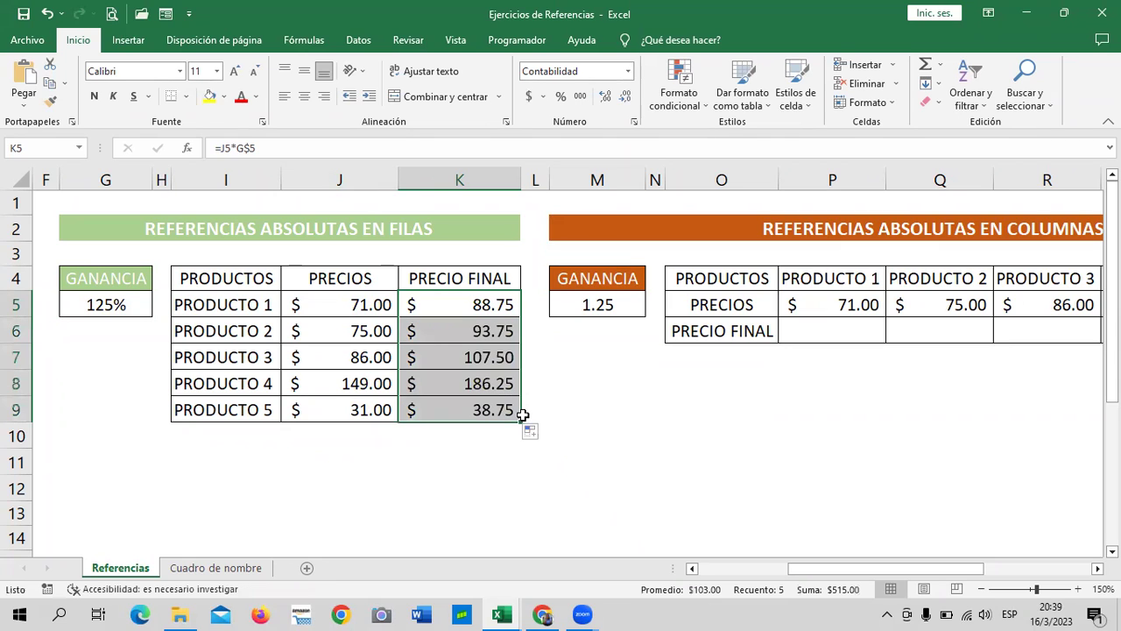
{"action": "left_click", "coordinate": [610, 392]}
{"action": "left_click", "coordinate": [480, 329]}
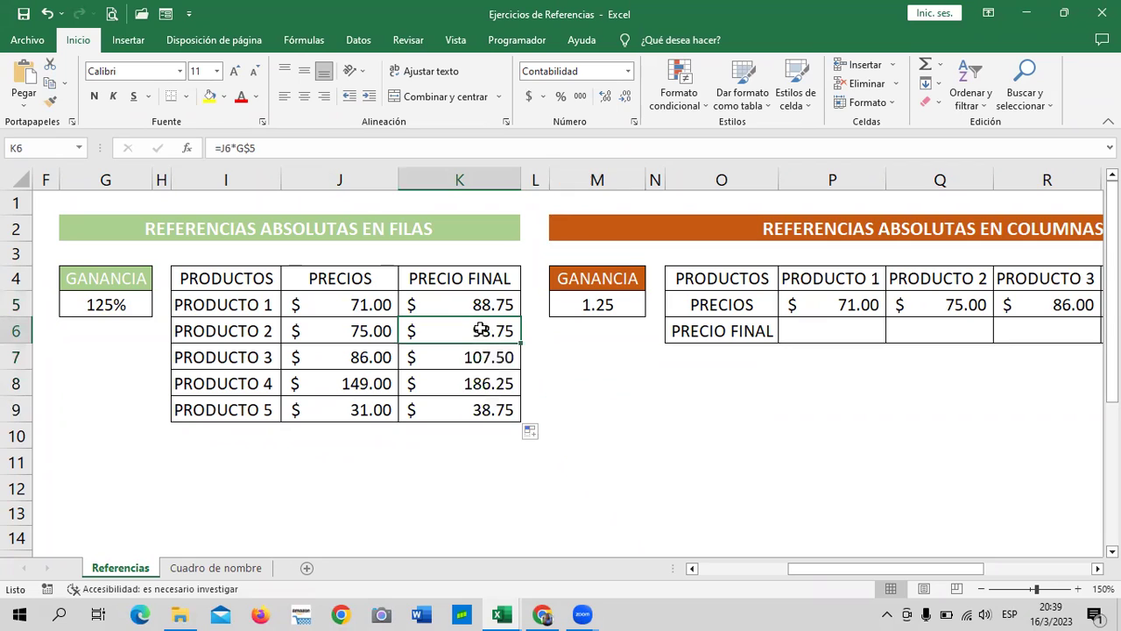
{"action": "left_click", "coordinate": [470, 357]}
{"action": "left_click", "coordinate": [463, 385]}
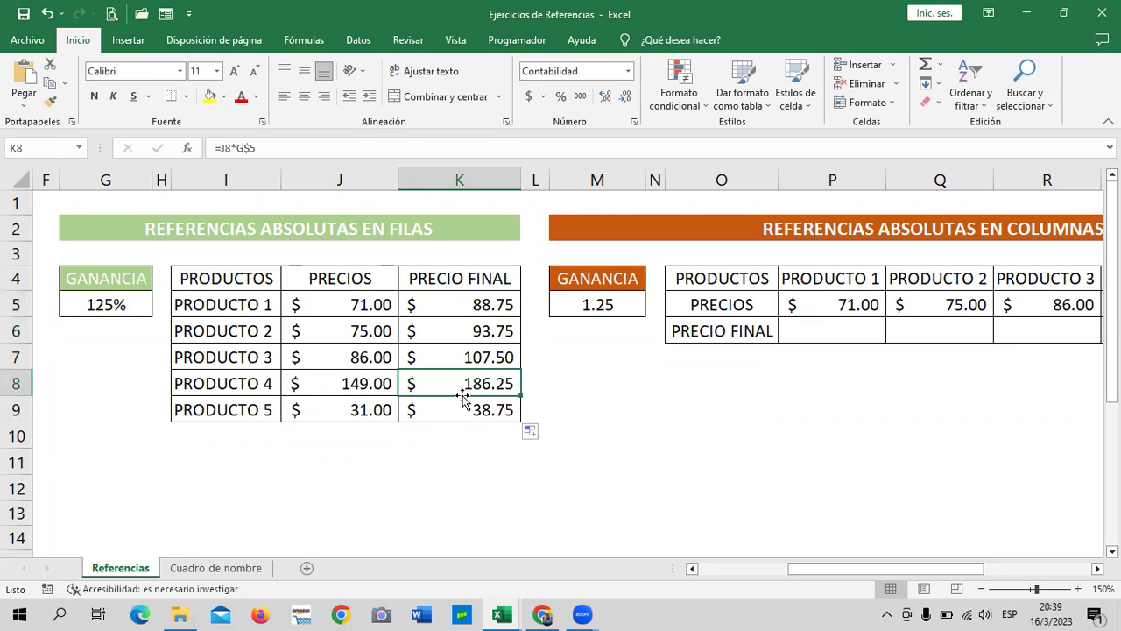
{"action": "left_click", "coordinate": [454, 410]}
{"action": "left_click", "coordinate": [453, 384]}
{"action": "left_click", "coordinate": [443, 355]}
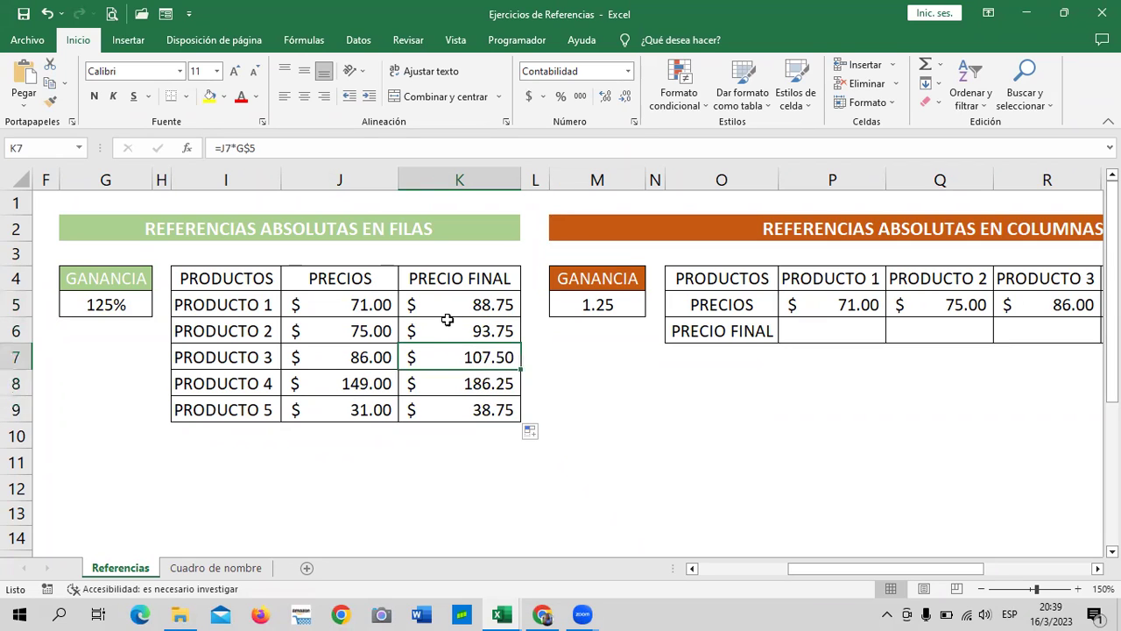
{"action": "left_click", "coordinate": [447, 321]}
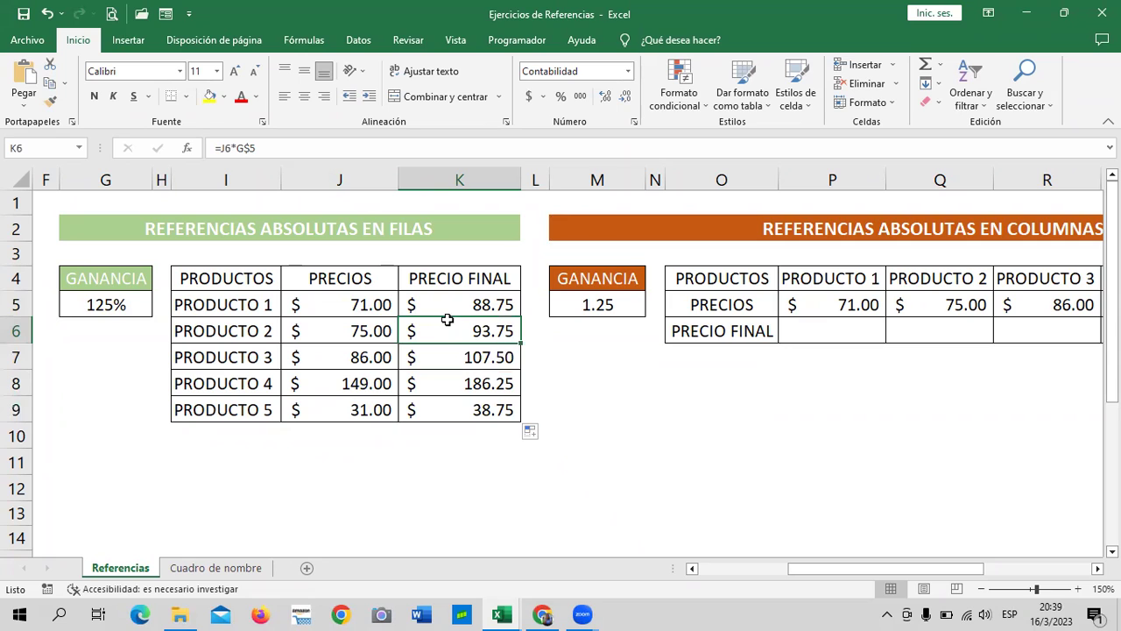
{"action": "left_click", "coordinate": [104, 302]}
{"action": "left_click", "coordinate": [452, 296]}
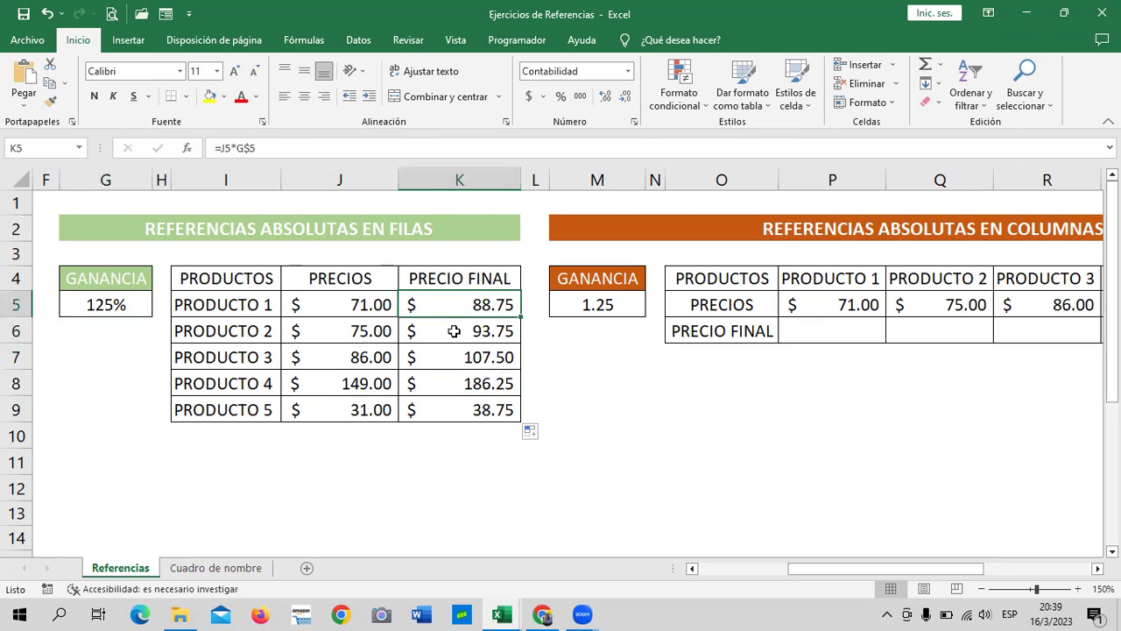
{"action": "left_click", "coordinate": [454, 333]}
{"action": "left_click", "coordinate": [445, 364]}
{"action": "left_click", "coordinate": [437, 383]}
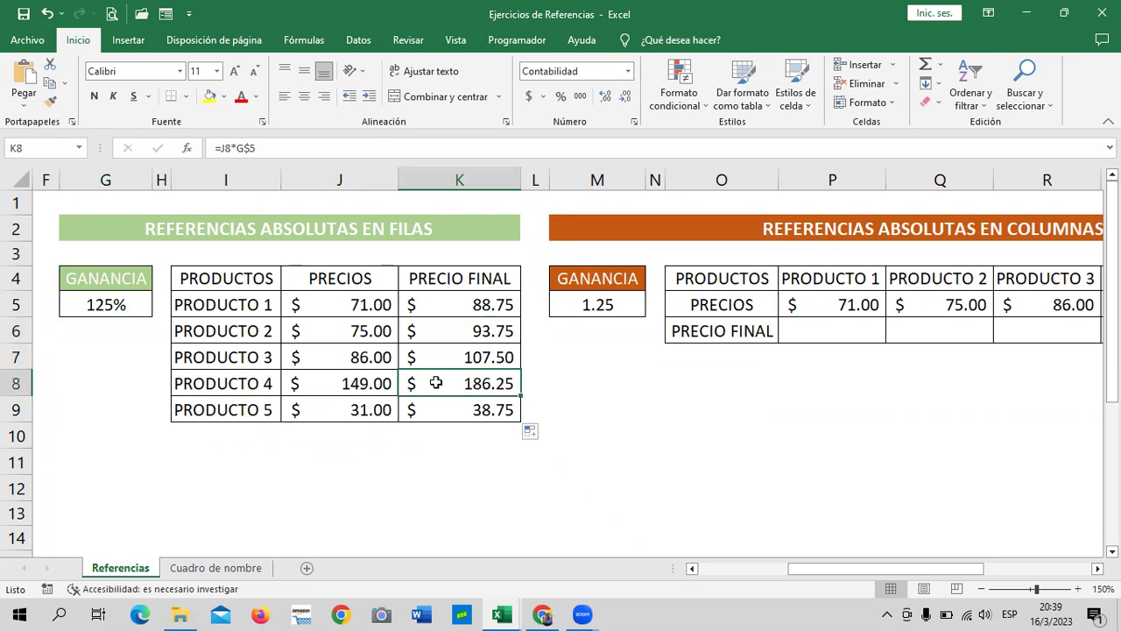
{"action": "left_click", "coordinate": [434, 412]}
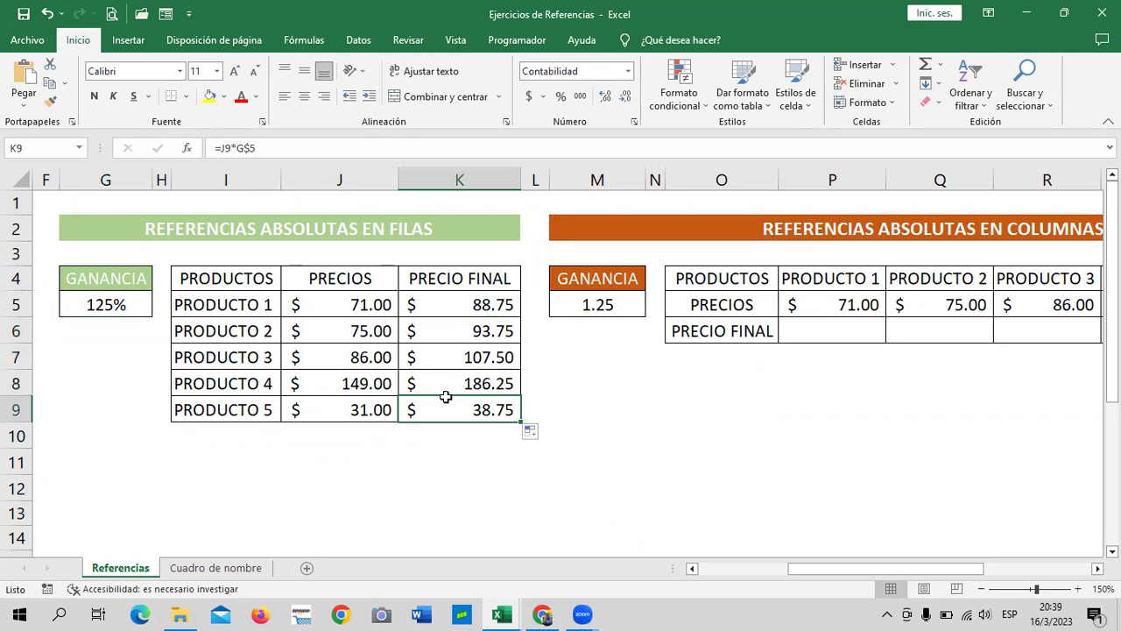
{"action": "left_click", "coordinate": [448, 378]}
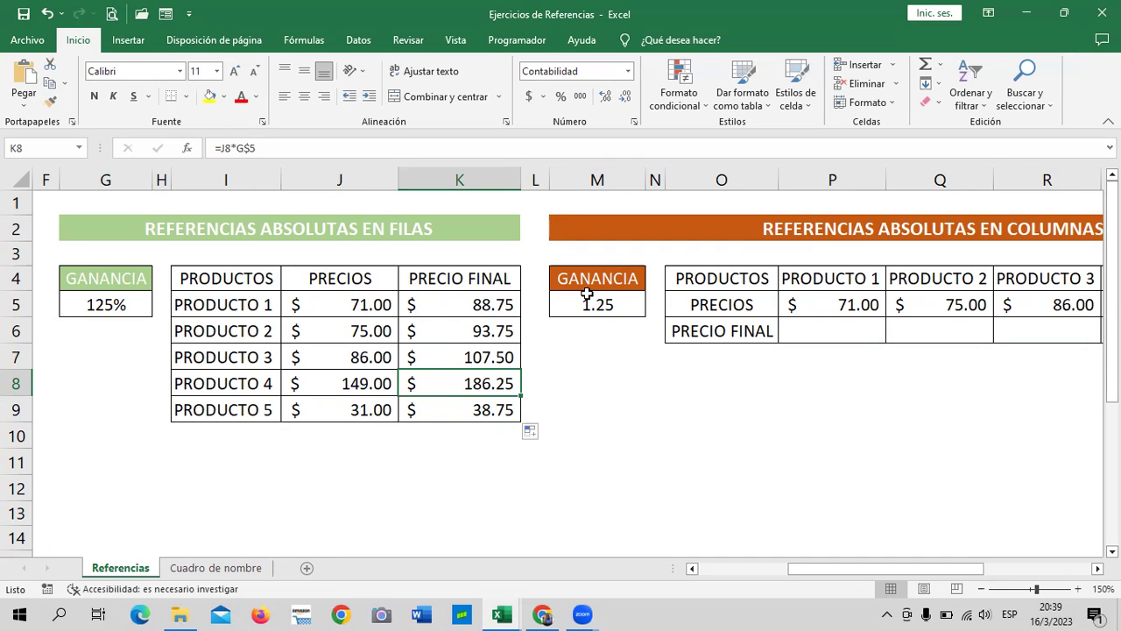
- Enter =P5*M5 in P6 so Producto 1's final price shows $ 88.75
{"action": "left_click_drag", "start_coordinate": [885, 568], "coordinate": [955, 569]}
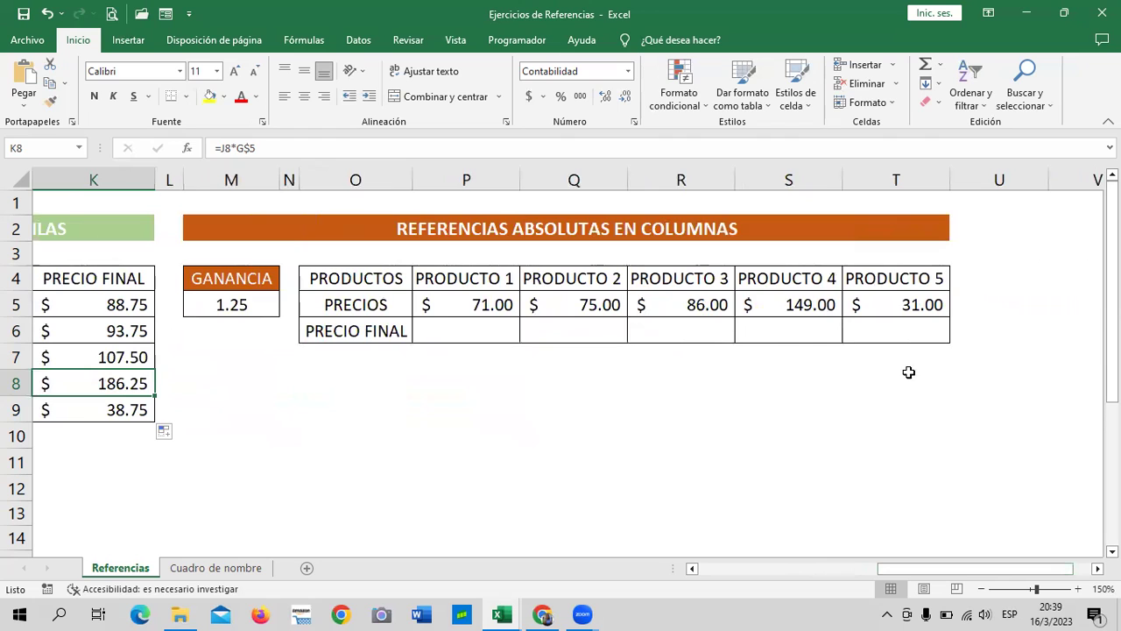
{"action": "left_click", "coordinate": [457, 329]}
{"action": "left_click", "coordinate": [547, 306]}
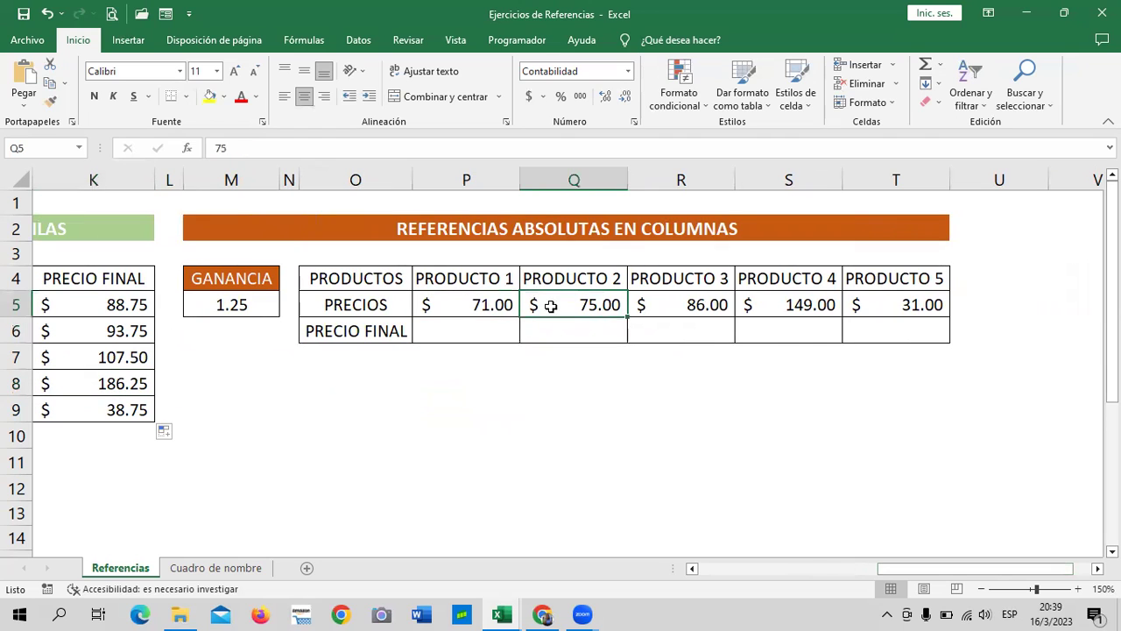
{"action": "left_click", "coordinate": [457, 324]}
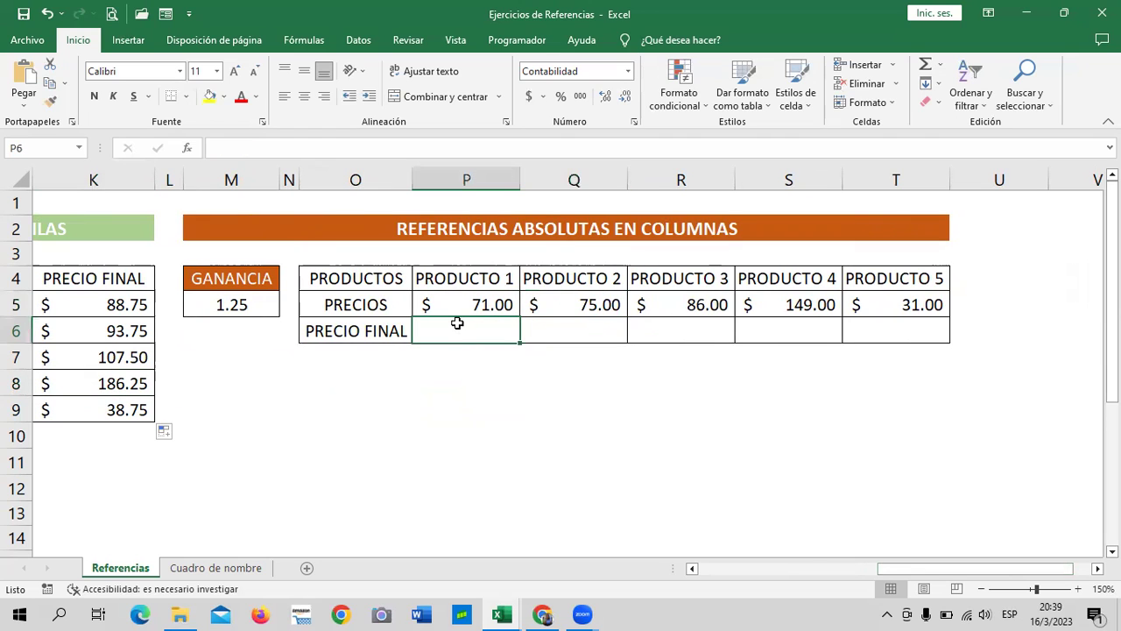
{"action": "type", "text": "="}
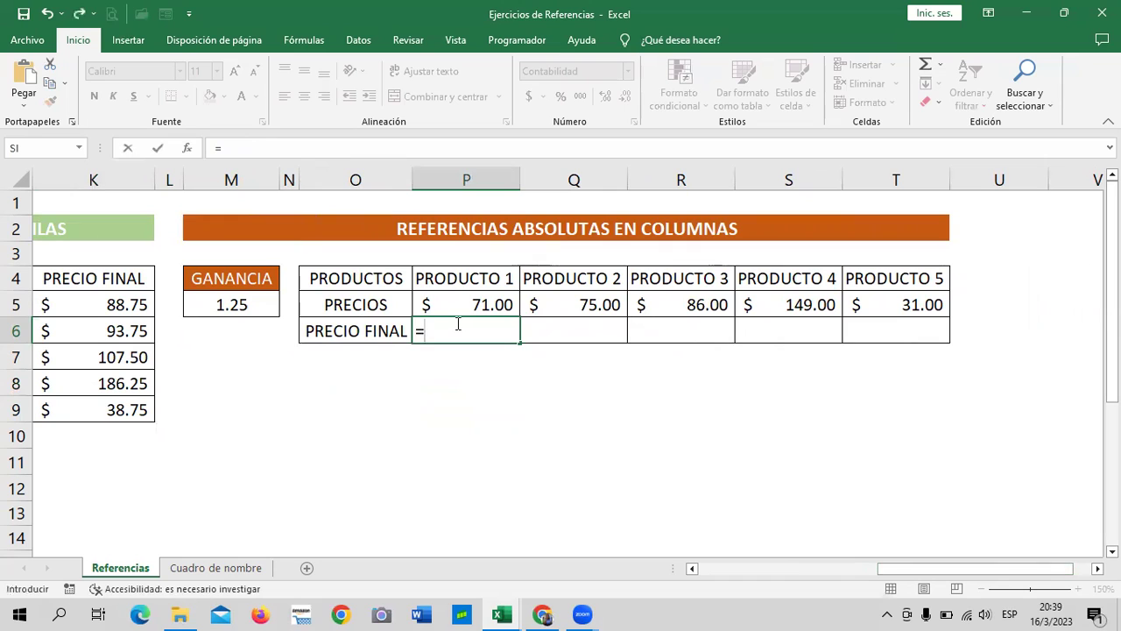
{"action": "left_click", "coordinate": [455, 308]}
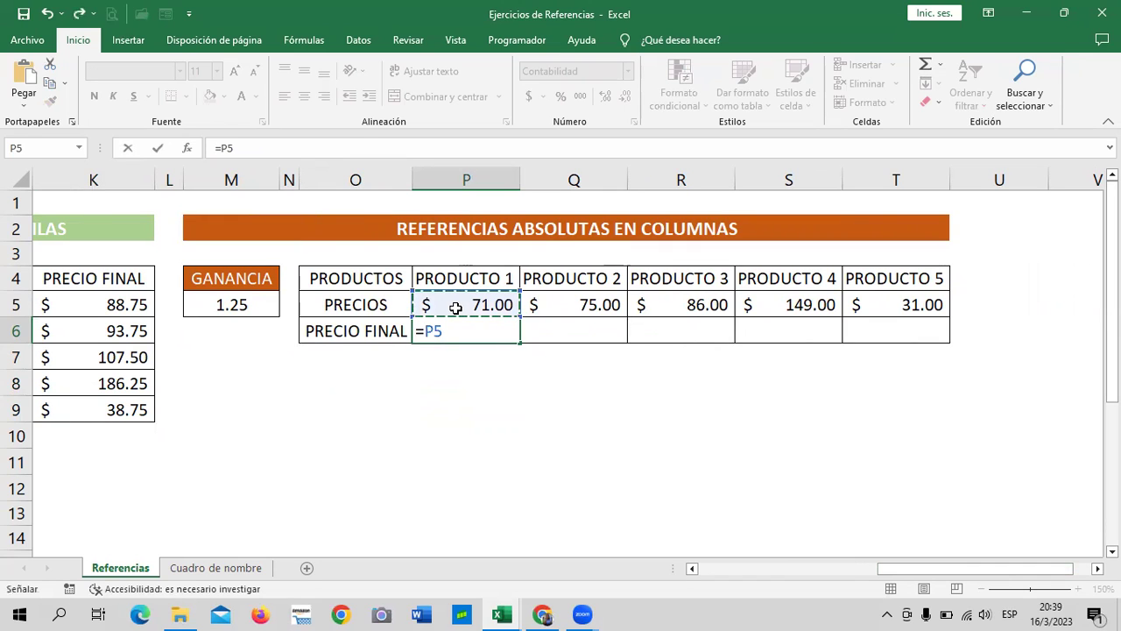
{"action": "type", "text": "*"}
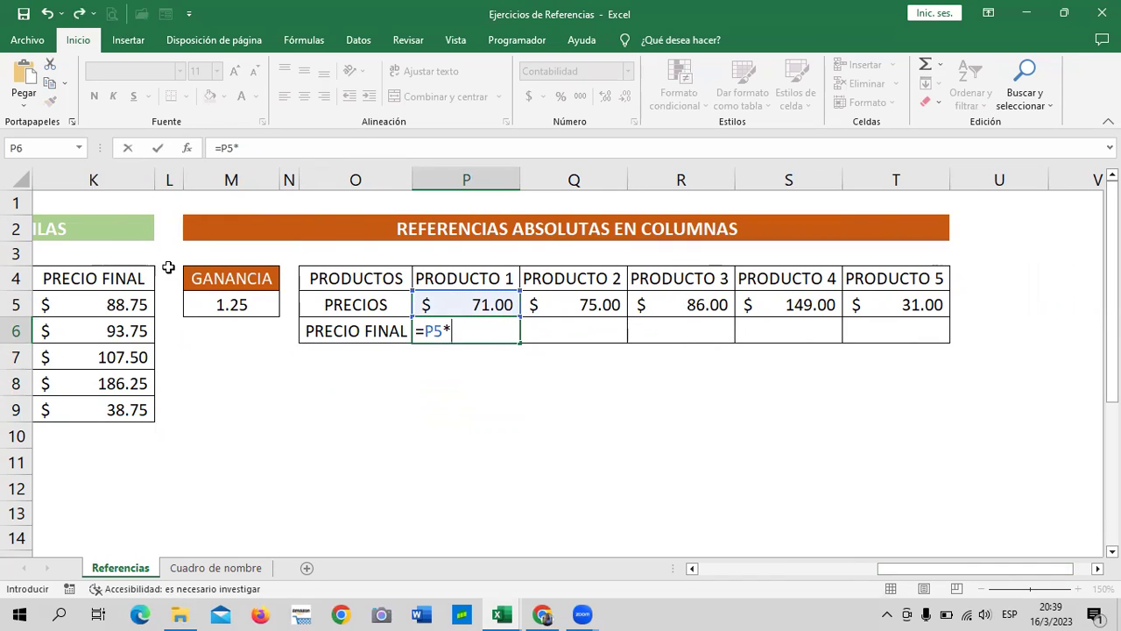
{"action": "left_click", "coordinate": [218, 305]}
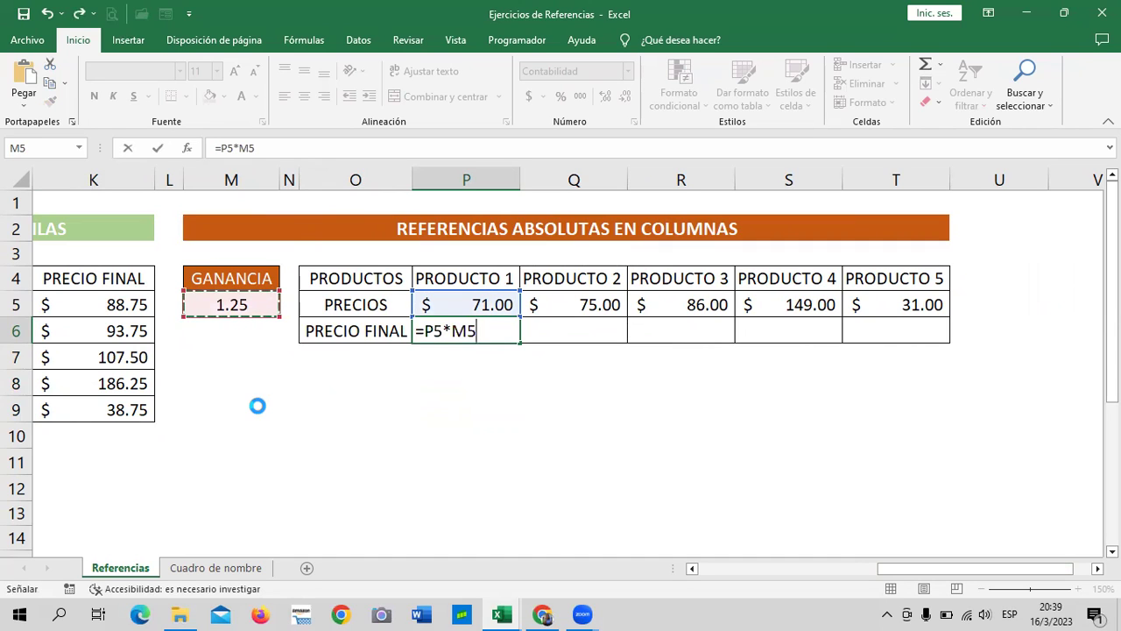
{"action": "key", "text": "Return"}
{"action": "left_click", "coordinate": [675, 435]}
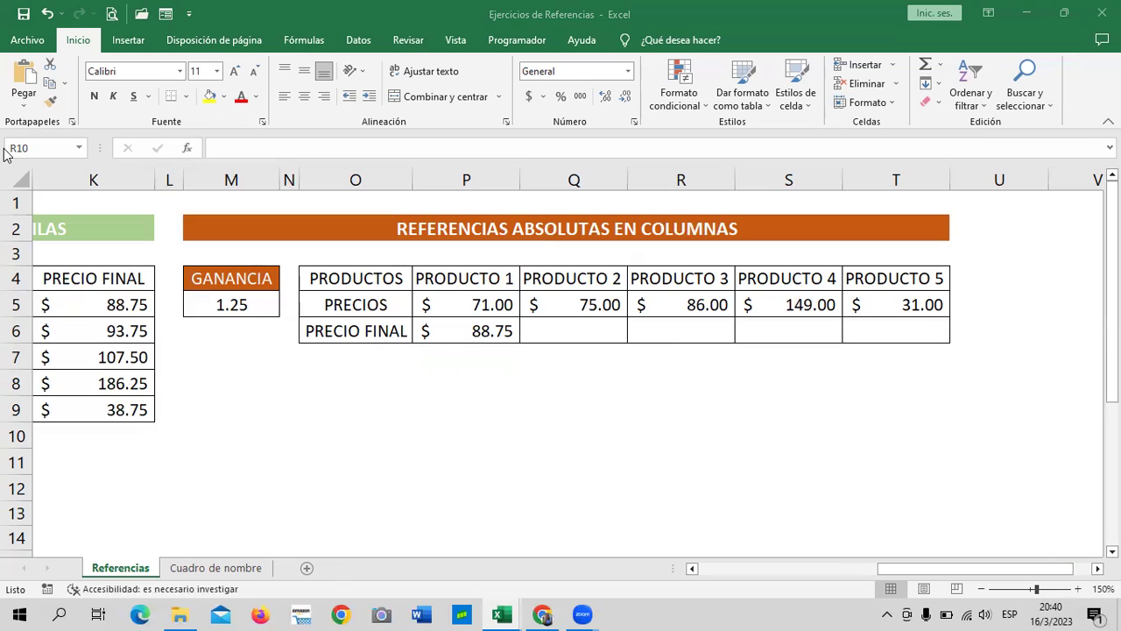
- Compare the E5 and E6 averages, then clear the averages in E6:E11
{"action": "left_click", "coordinate": [939, 567]}
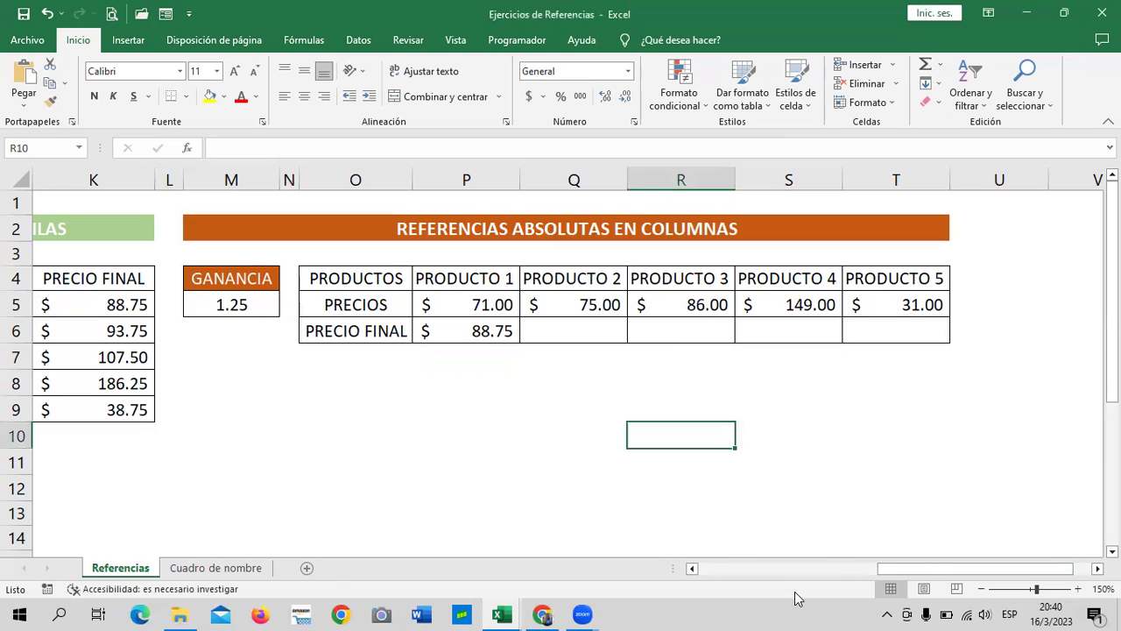
{"action": "left_click_drag", "start_coordinate": [885, 569], "coordinate": [707, 568]}
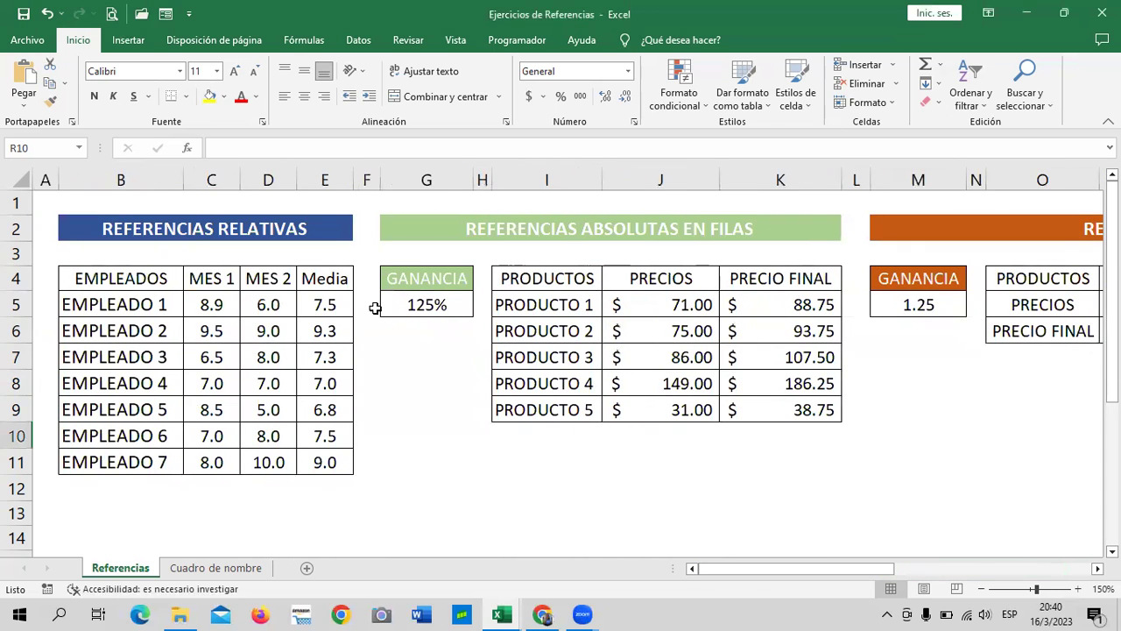
{"action": "left_click", "coordinate": [324, 305]}
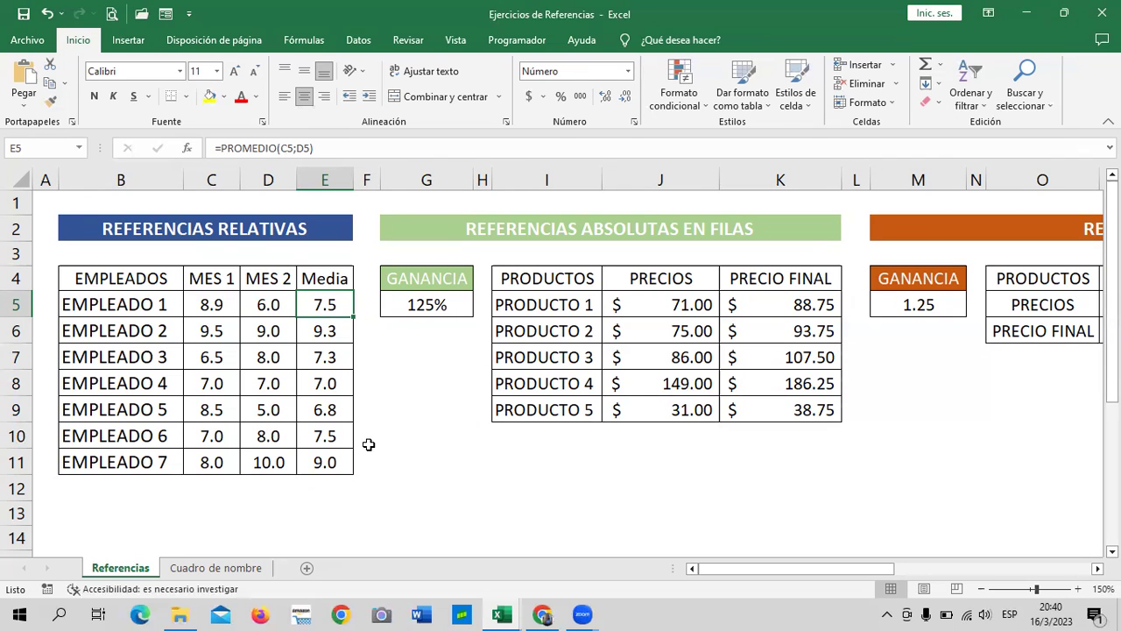
{"action": "left_click", "coordinate": [324, 331]}
{"action": "left_click", "coordinate": [336, 303]}
{"action": "key", "text": "Down"}
{"action": "left_click", "coordinate": [335, 455], "text": "shift"}
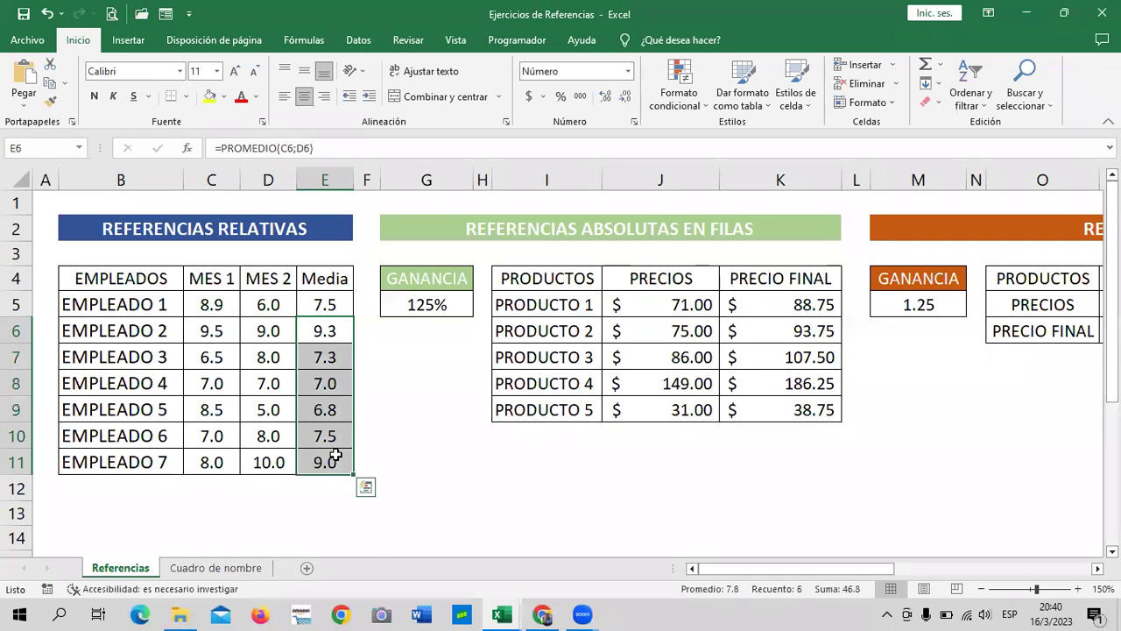
{"action": "key", "text": "Delete"}
- Fill E5's =PROMEDIO formula down to E11 and check the copied averages
{"action": "left_click", "coordinate": [326, 295]}
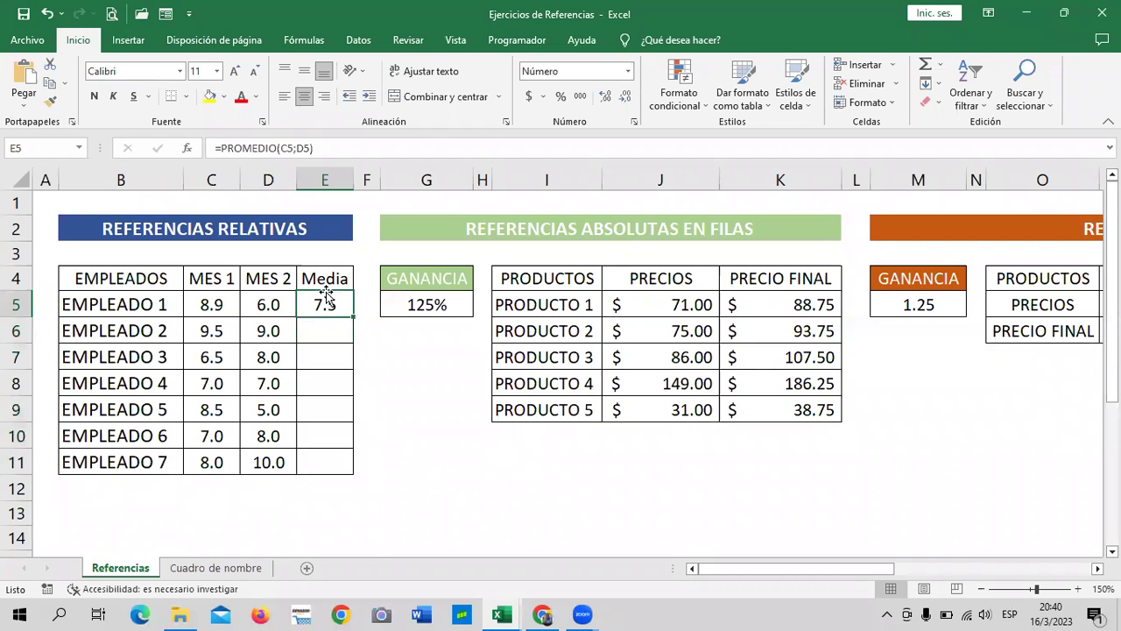
{"action": "left_click_drag", "start_coordinate": [353, 317], "coordinate": [348, 472]}
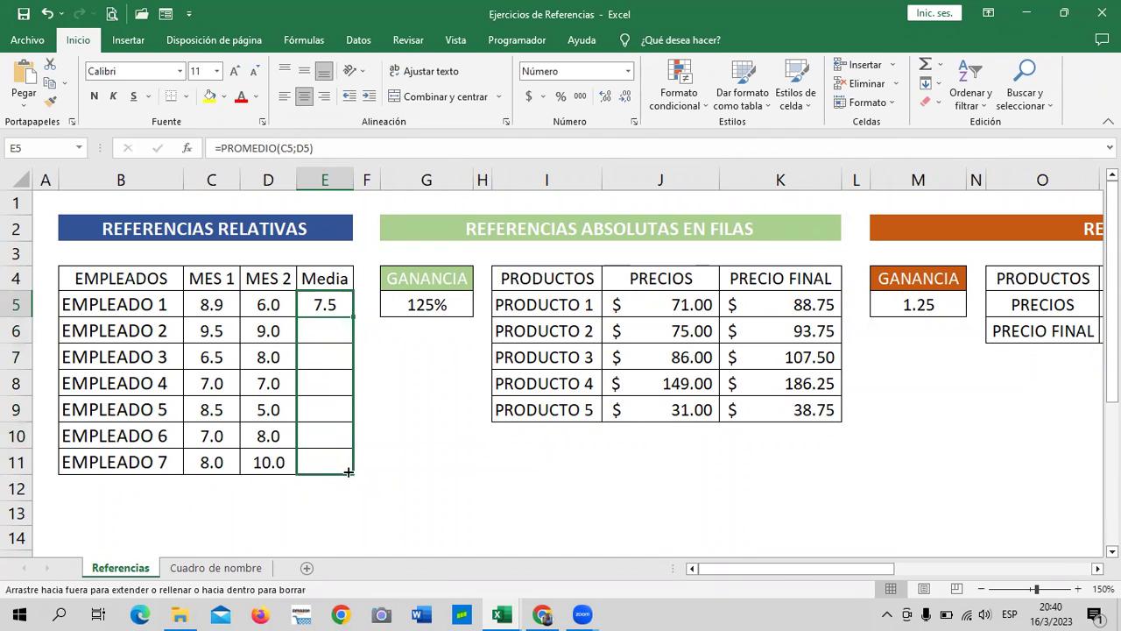
{"action": "left_click", "coordinate": [405, 440]}
{"action": "left_click", "coordinate": [324, 461]}
{"action": "left_click", "coordinate": [320, 438]}
{"action": "left_click", "coordinate": [318, 409]}
{"action": "left_click", "coordinate": [318, 383]}
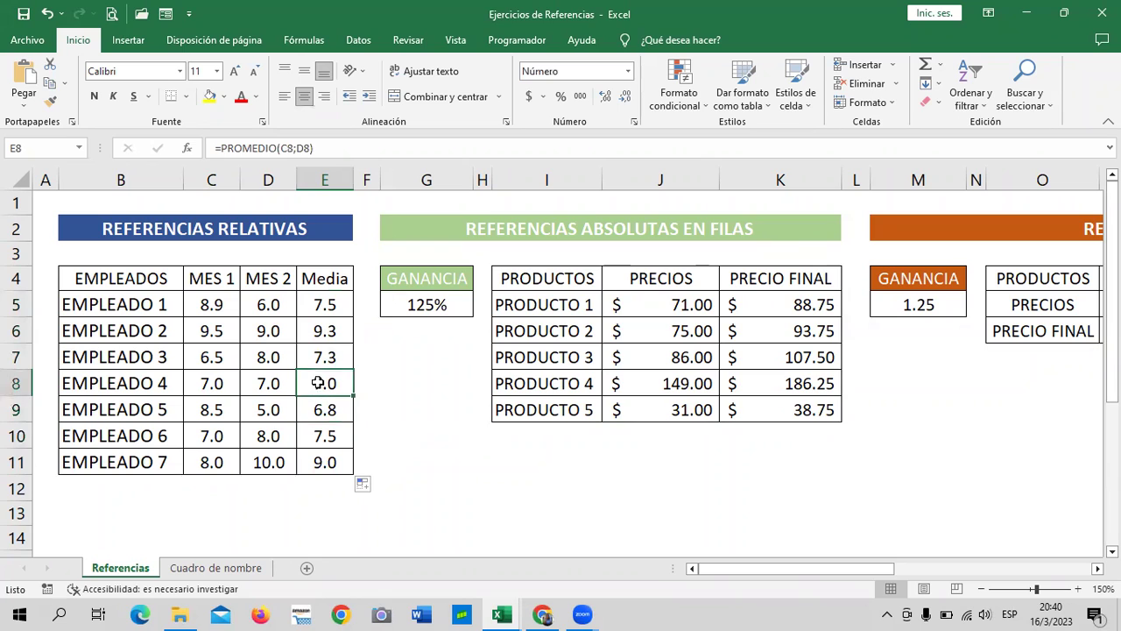
{"action": "left_click", "coordinate": [320, 355]}
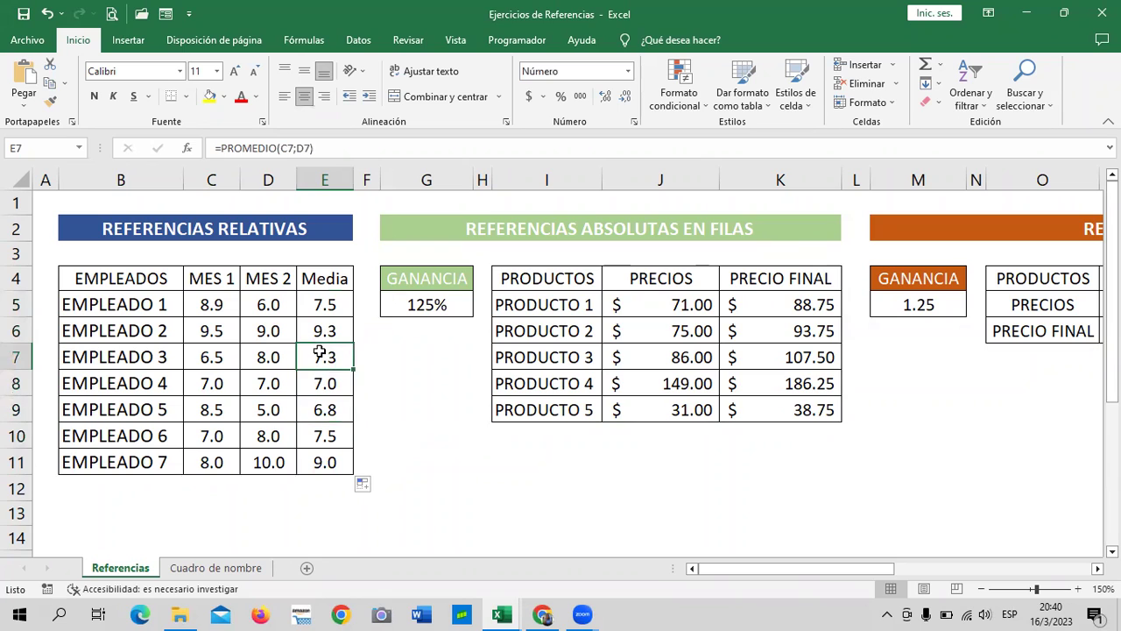
{"action": "left_click", "coordinate": [320, 304]}
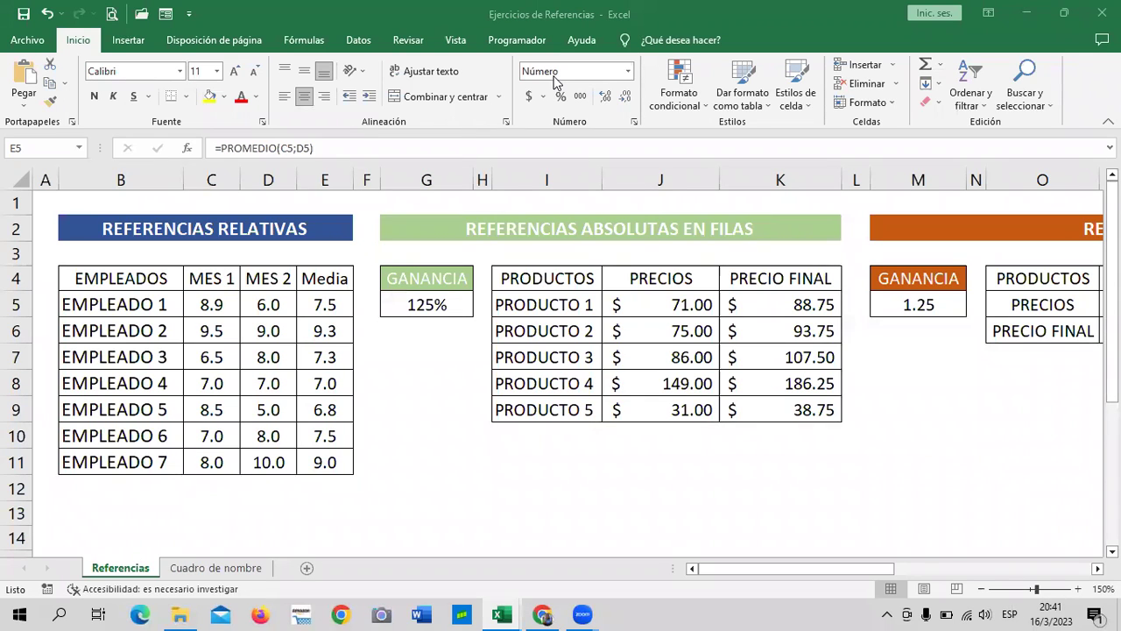
{"action": "left_click", "coordinate": [745, 567]}
{"action": "left_click", "coordinate": [788, 567]}
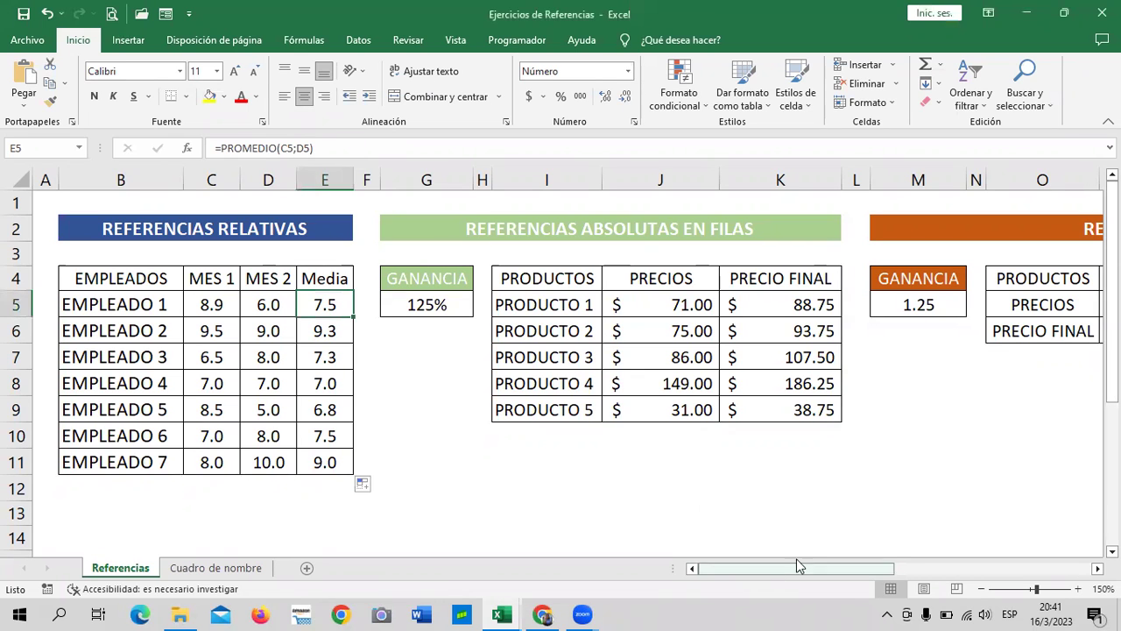
{"action": "left_click_drag", "start_coordinate": [832, 568], "coordinate": [760, 563]}
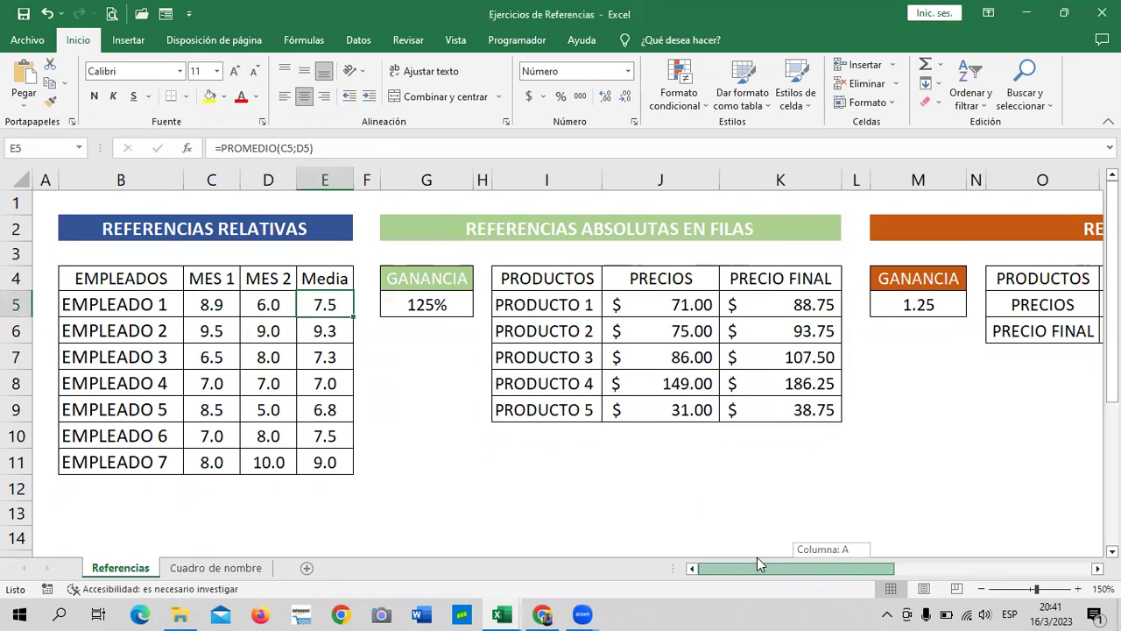
{"action": "mouse_move", "coordinate": [757, 557]}
{"action": "left_mouse_down"}
{"action": "mouse_move", "coordinate": [1021, 553]}
{"action": "mouse_move", "coordinate": [831, 565]}
{"action": "left_mouse_up"}
{"action": "scroll", "coordinate": [470, 390], "scroll_direction": "down", "scroll_amount": 3}
{"action": "scroll", "coordinate": [470, 390], "scroll_direction": "up", "scroll_amount": 3}
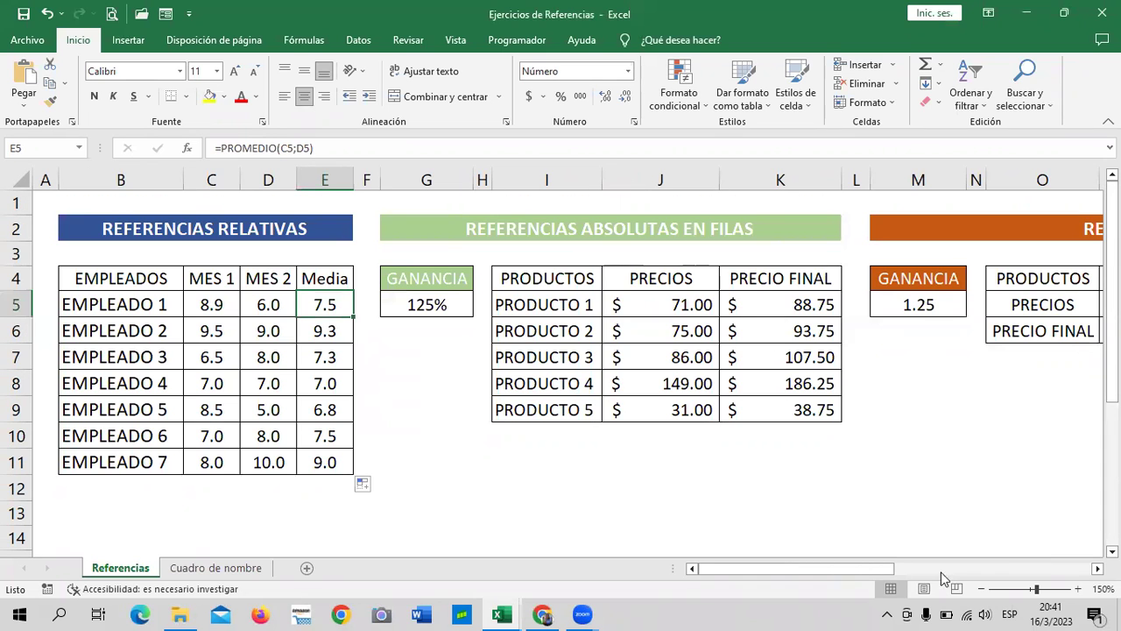
{"action": "left_click_drag", "start_coordinate": [851, 570], "coordinate": [716, 342]}
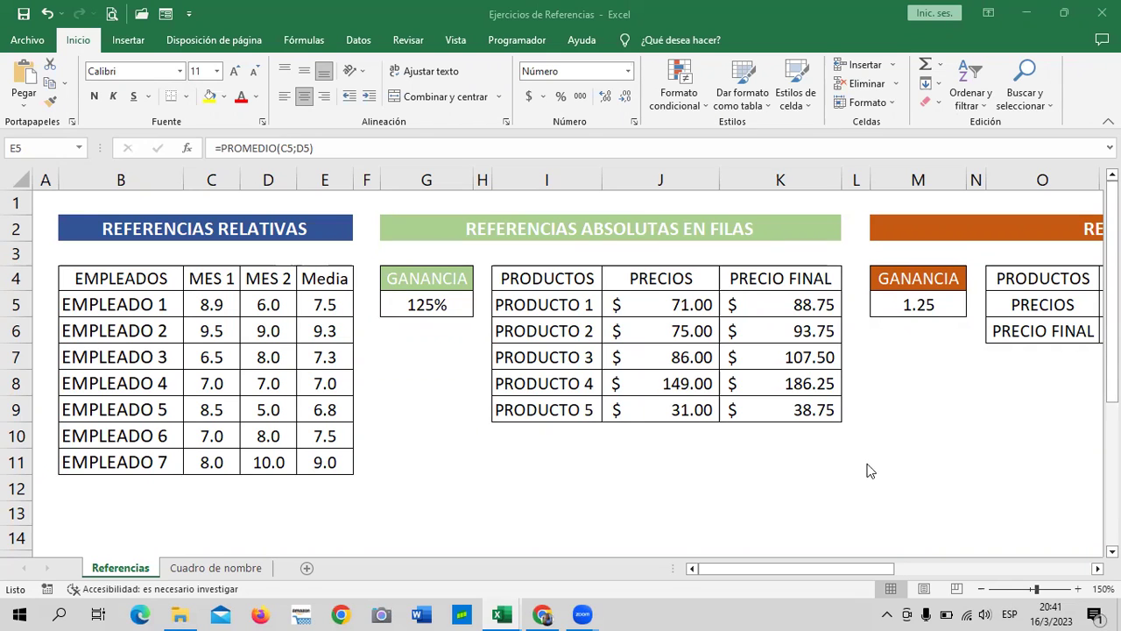
{"action": "mouse_move", "coordinate": [798, 569]}
{"action": "left_mouse_down"}
{"action": "mouse_move", "coordinate": [914, 569]}
{"action": "mouse_move", "coordinate": [806, 569]}
{"action": "left_mouse_up"}
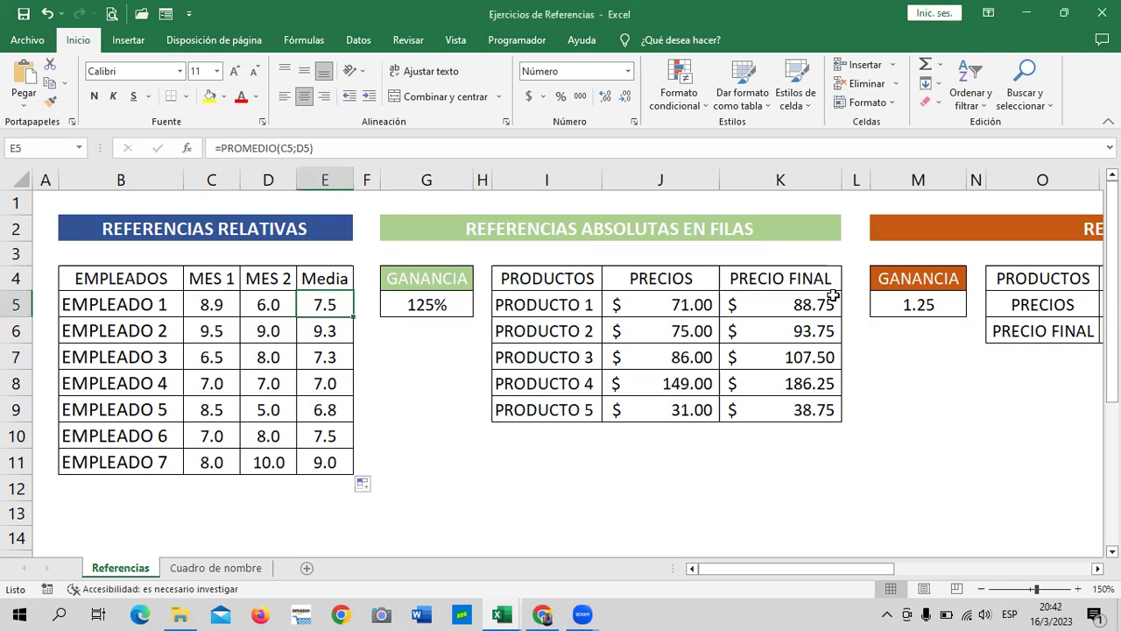
{"action": "left_click", "coordinate": [778, 307]}
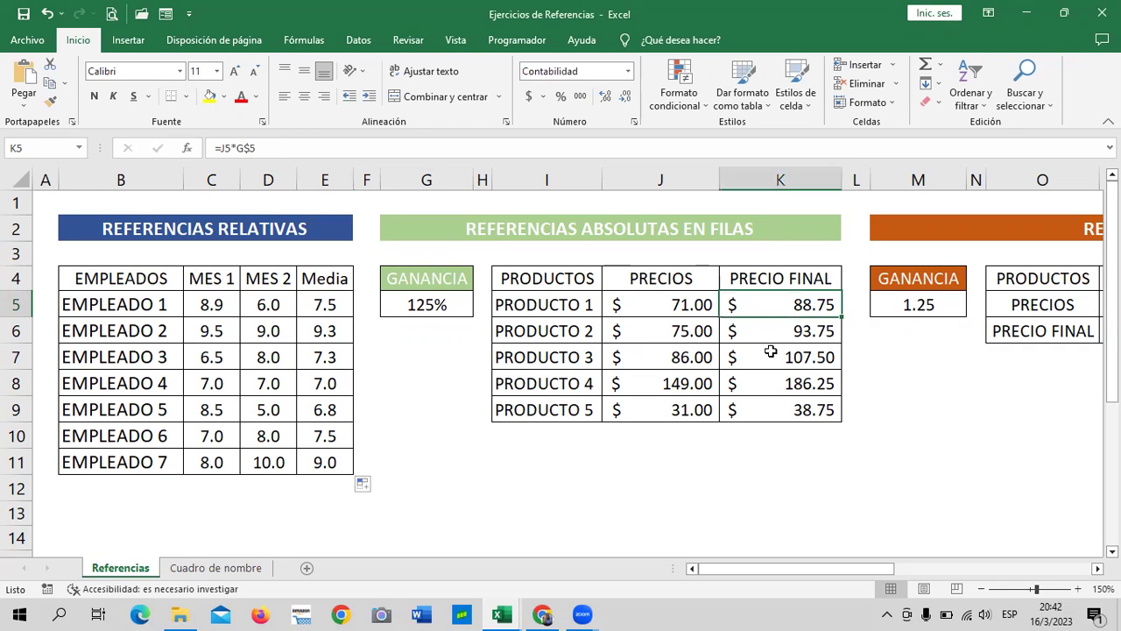
{"action": "left_click", "coordinate": [769, 361]}
{"action": "left_click", "coordinate": [758, 412]}
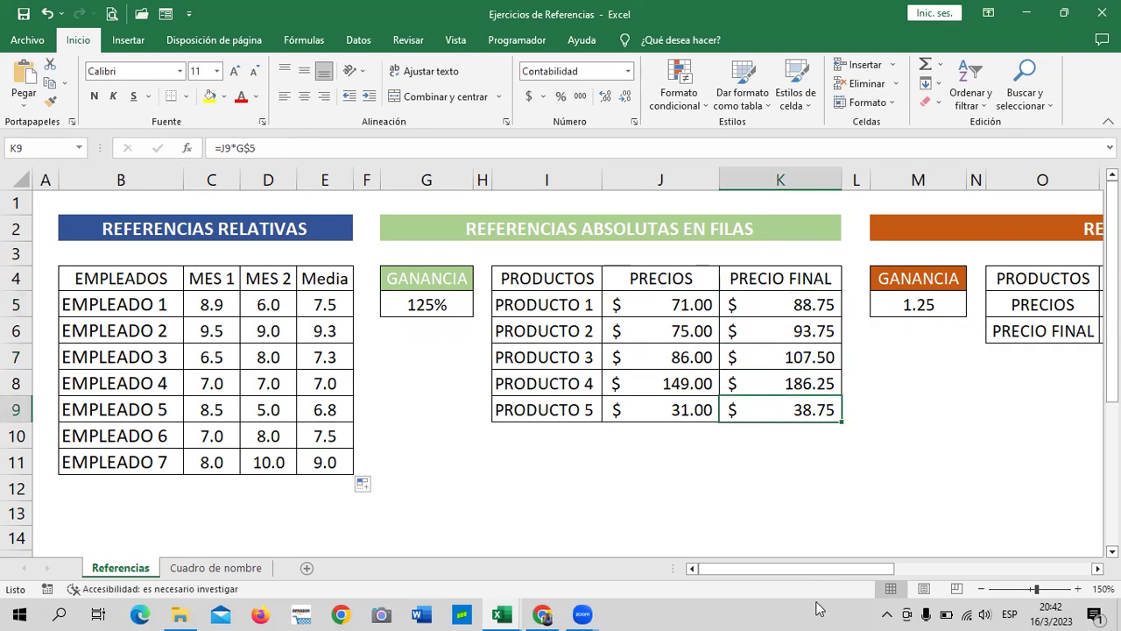
{"action": "left_click_drag", "start_coordinate": [830, 568], "coordinate": [1024, 578]}
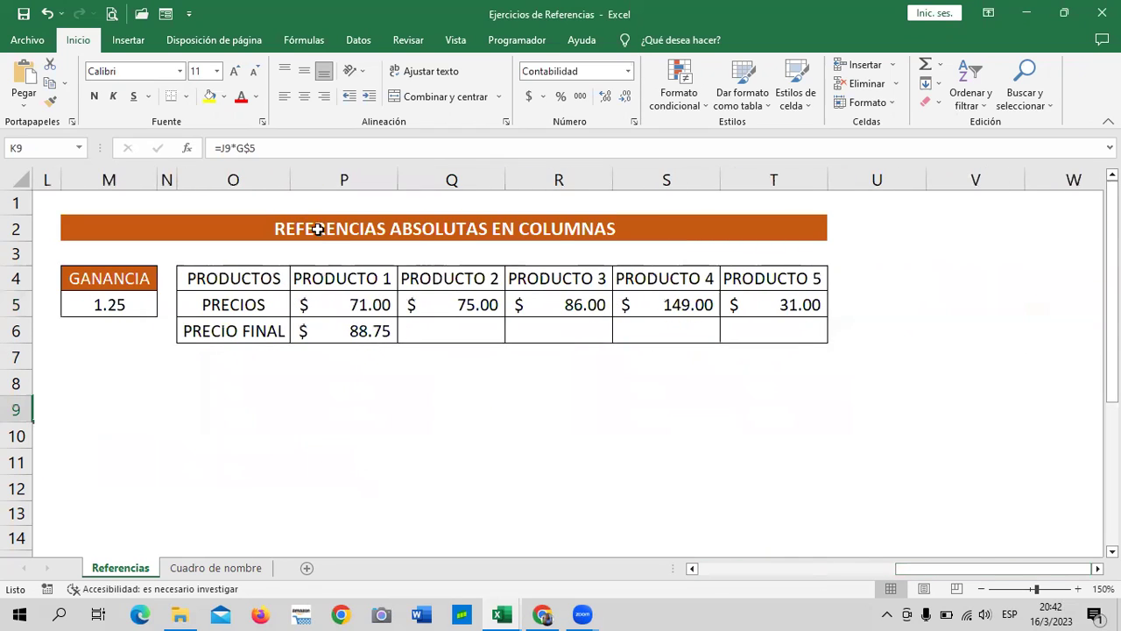
{"action": "left_click", "coordinate": [522, 229]}
{"action": "left_click", "coordinate": [349, 331]}
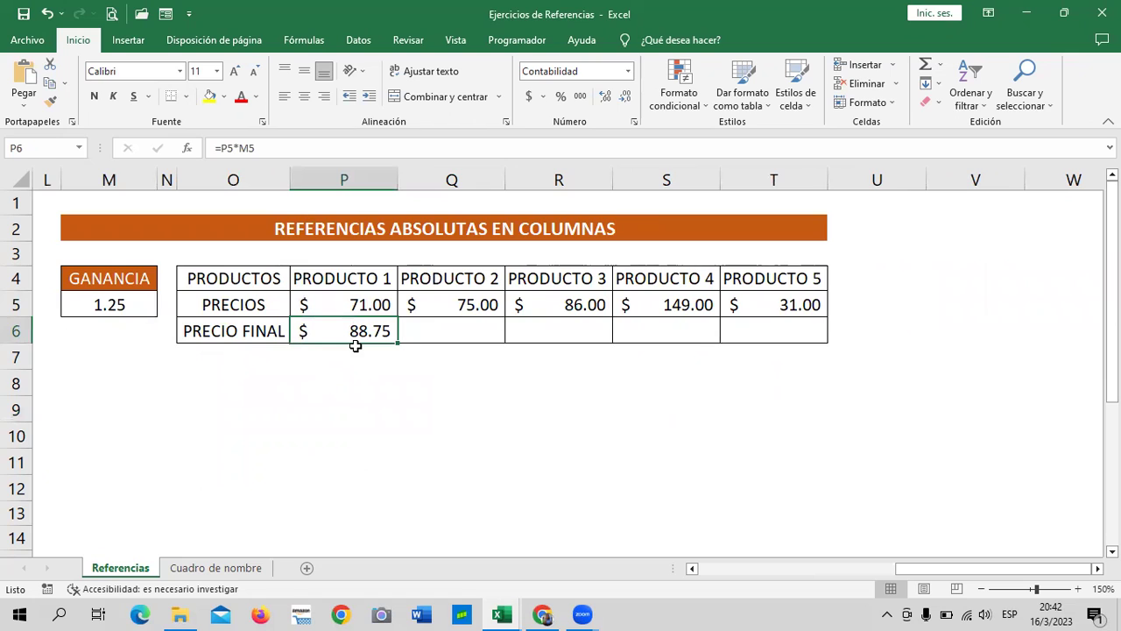
{"action": "left_click", "coordinate": [112, 298]}
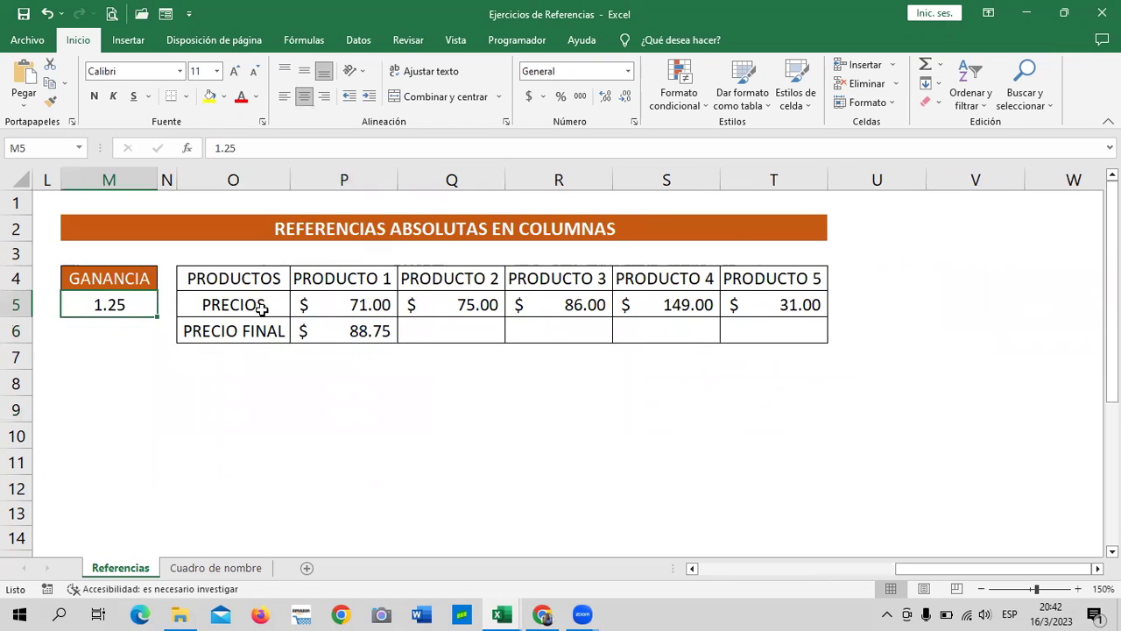
{"action": "left_click", "coordinate": [368, 329]}
{"action": "mouse_move", "coordinate": [399, 343]}
{"action": "left_mouse_down"}
{"action": "mouse_move", "coordinate": [549, 336]}
{"action": "mouse_move", "coordinate": [826, 350]}
{"action": "left_mouse_up"}
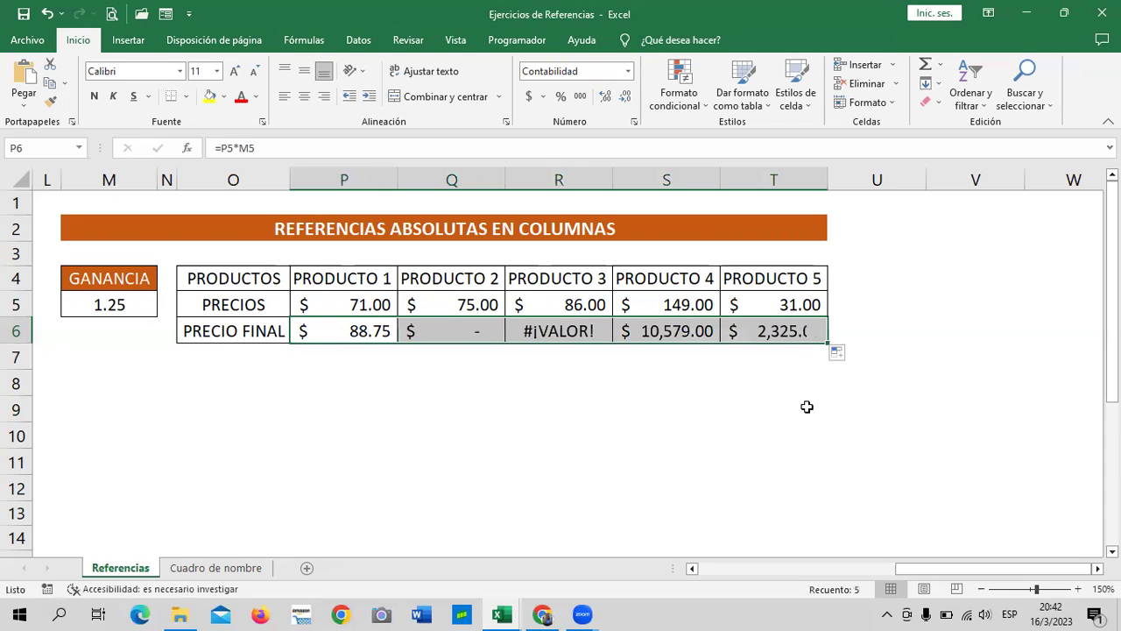
{"action": "left_click", "coordinate": [640, 435]}
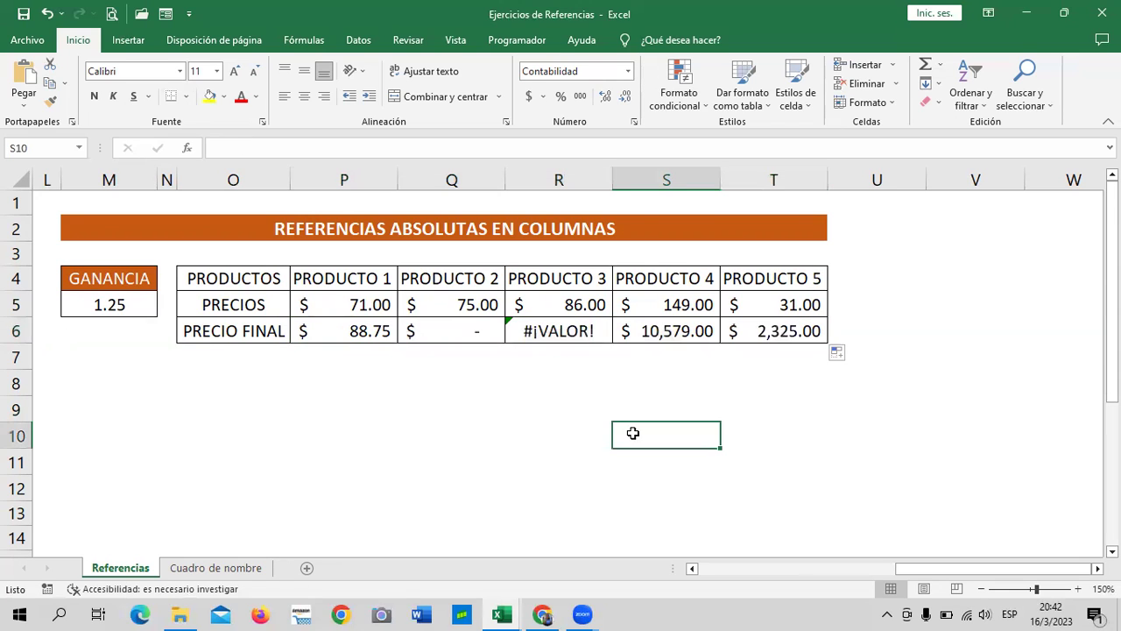
{"action": "left_click", "coordinate": [433, 326]}
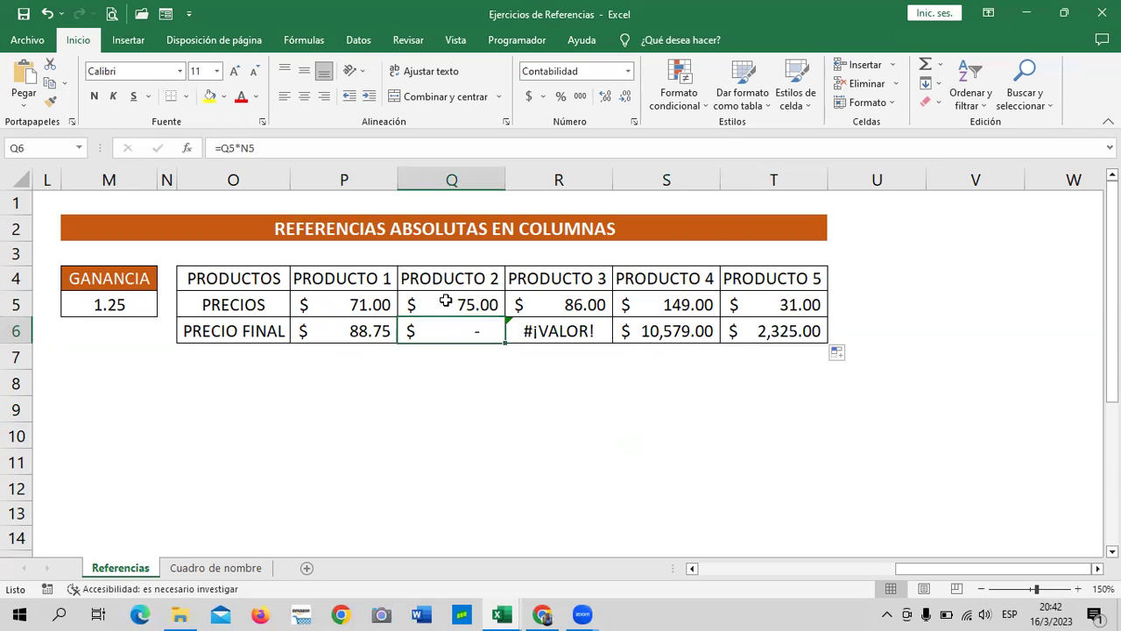
{"action": "left_click", "coordinate": [355, 144]}
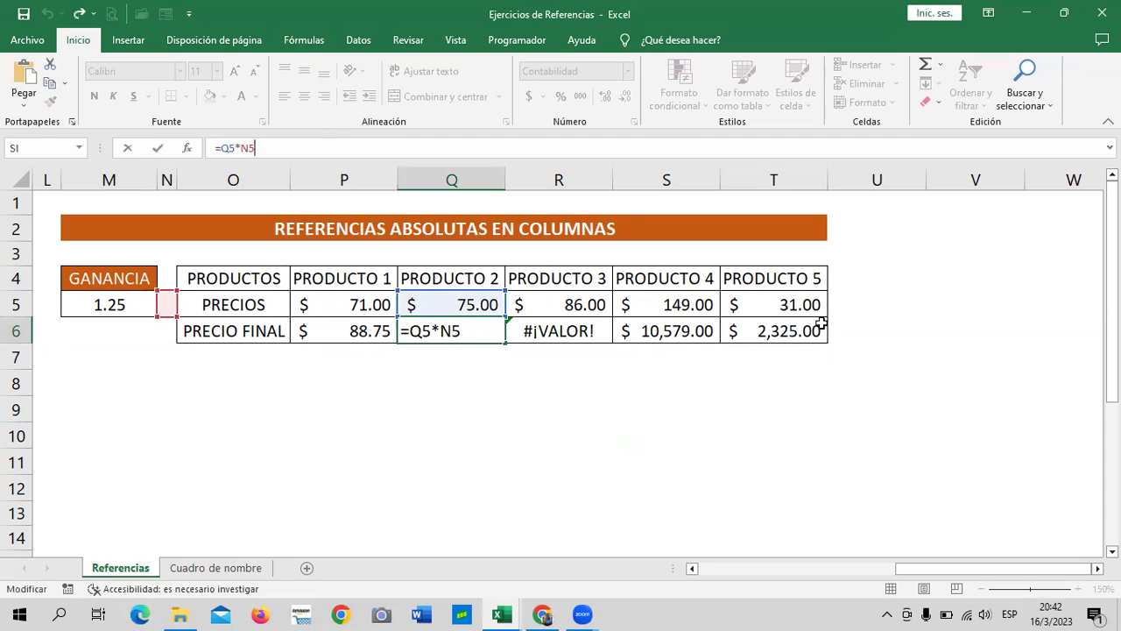
{"action": "key", "text": "Return"}
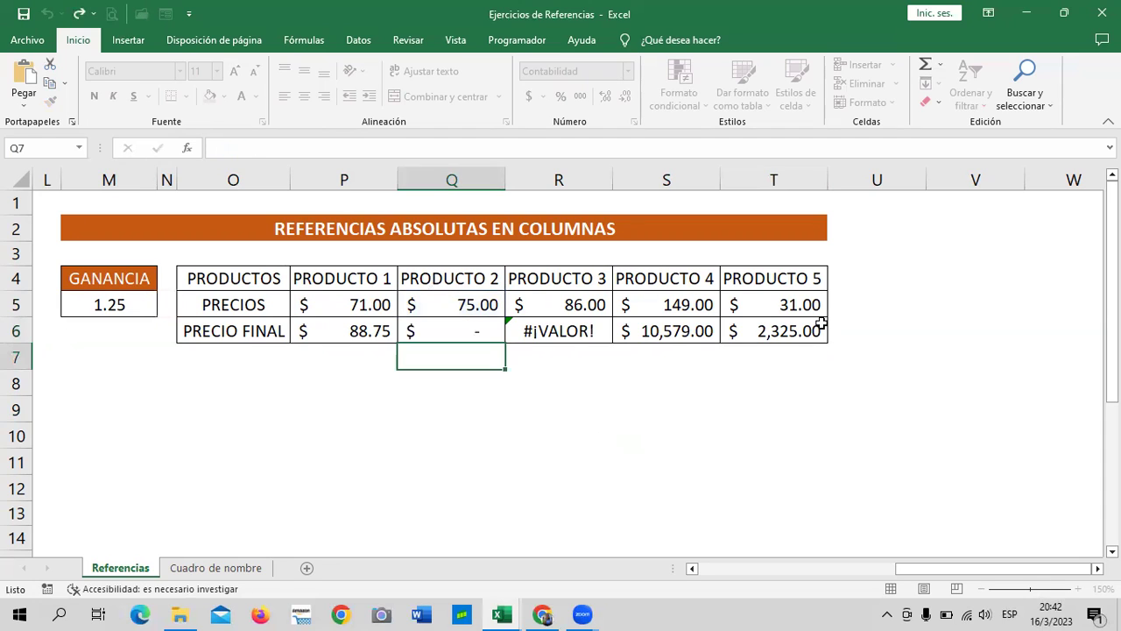
{"action": "left_click", "coordinate": [581, 329]}
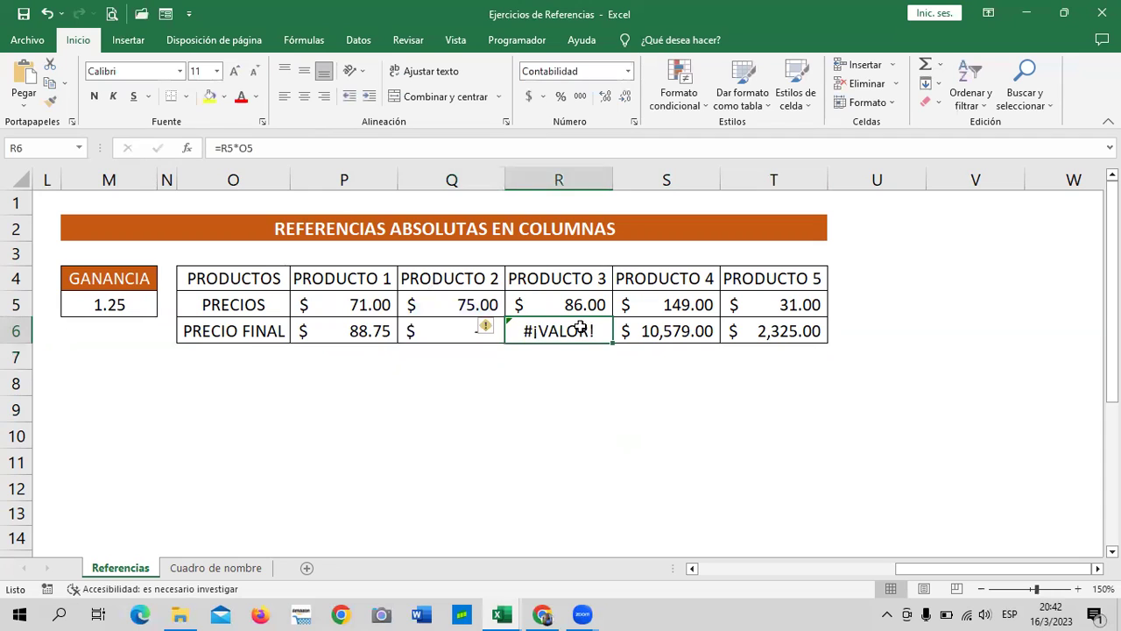
{"action": "left_click", "coordinate": [545, 147]}
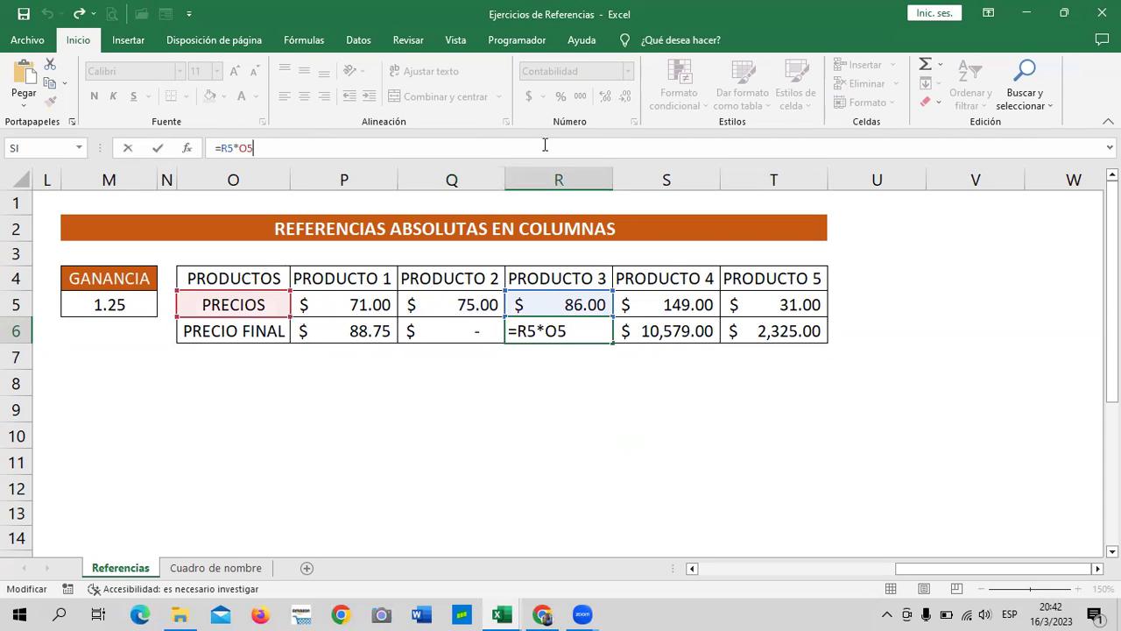
{"action": "key", "text": "Return"}
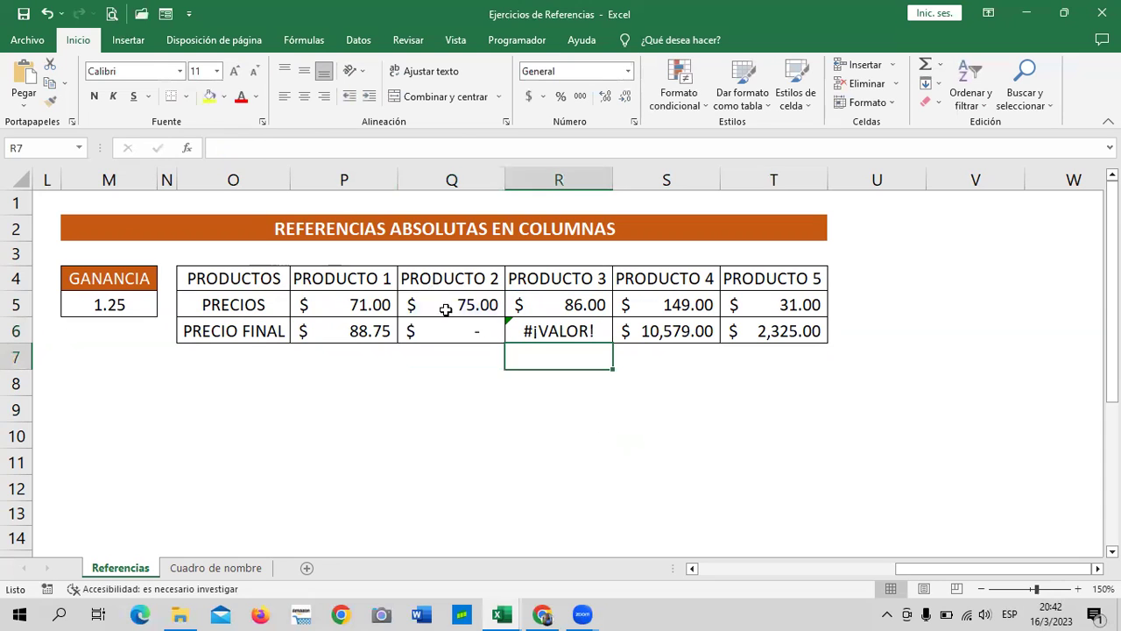
{"action": "left_click", "coordinate": [567, 304]}
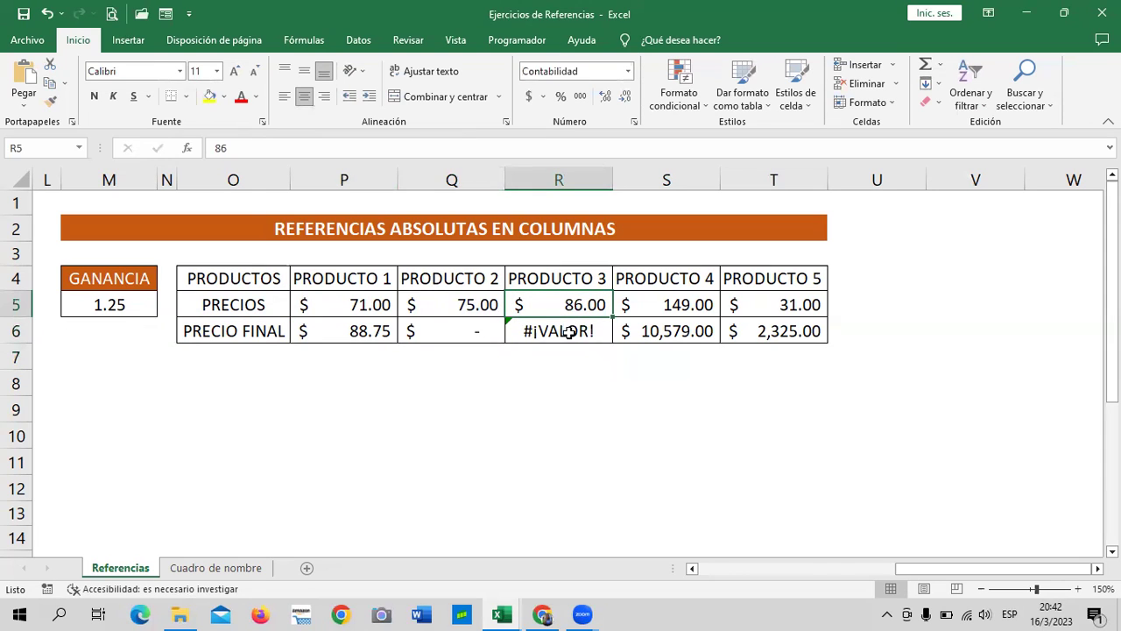
{"action": "left_click", "coordinate": [570, 331]}
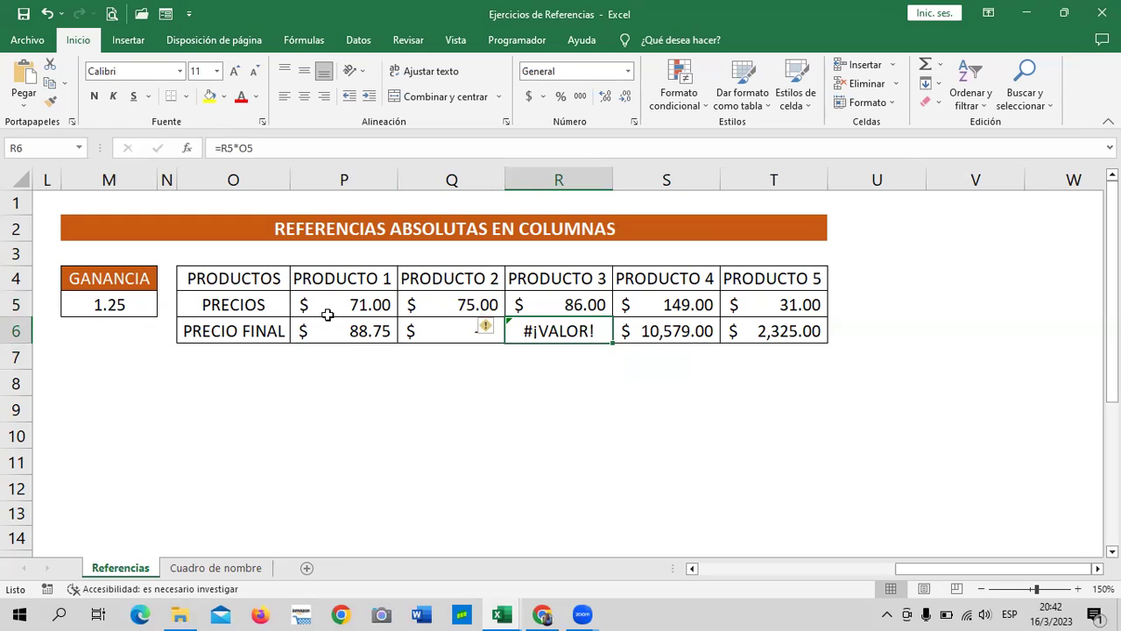
{"action": "left_click", "coordinate": [271, 303]}
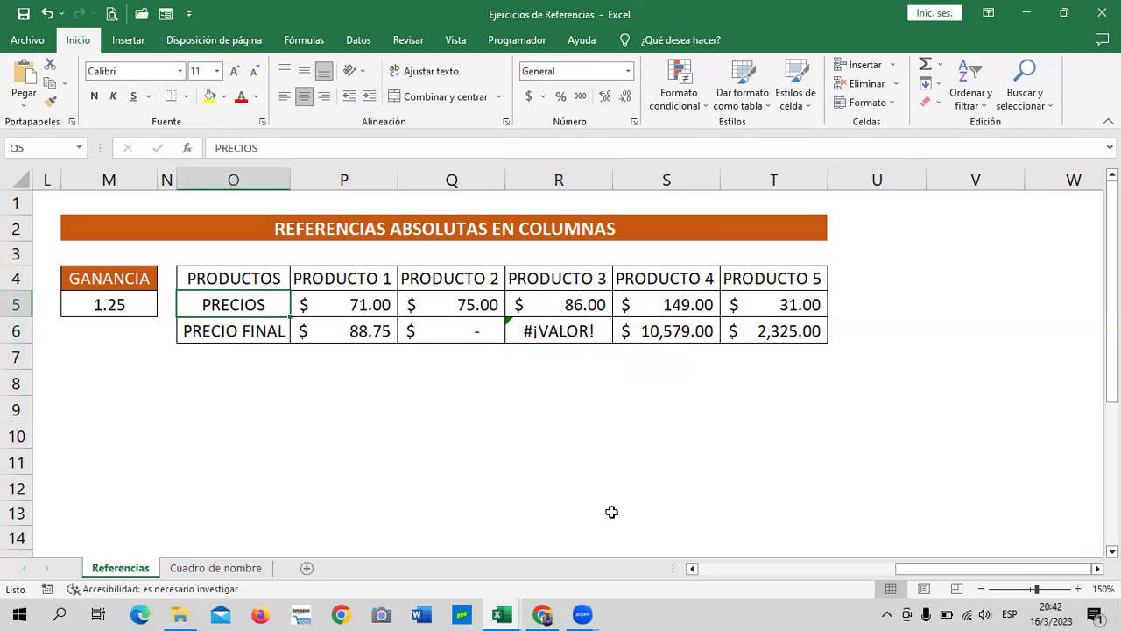
{"action": "key", "text": "Down"}
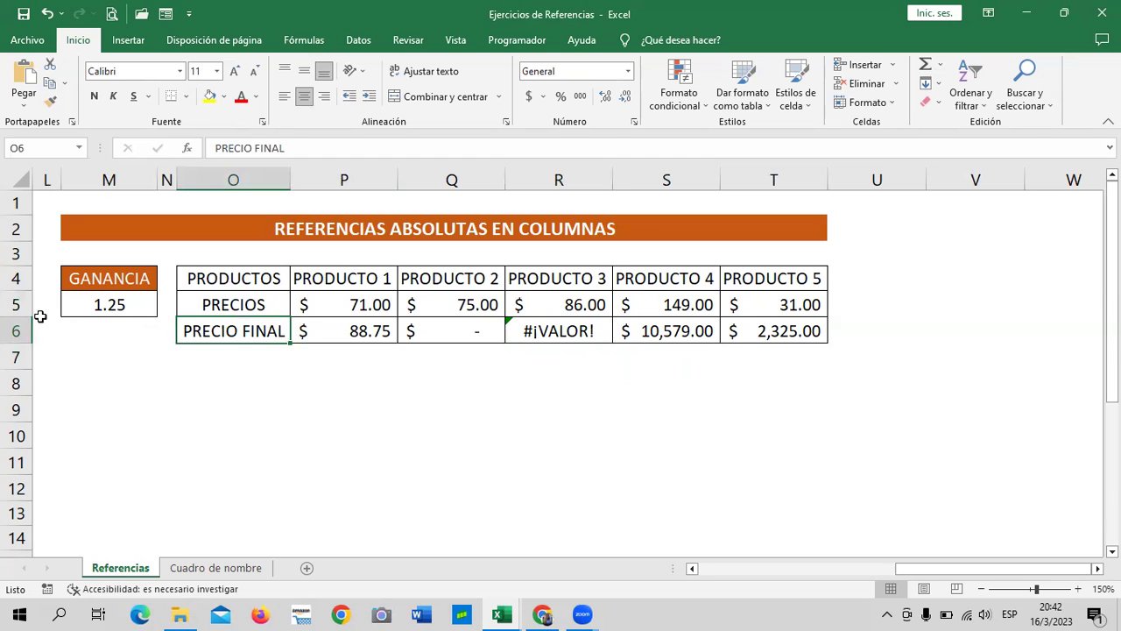
{"action": "left_click", "coordinate": [673, 331]}
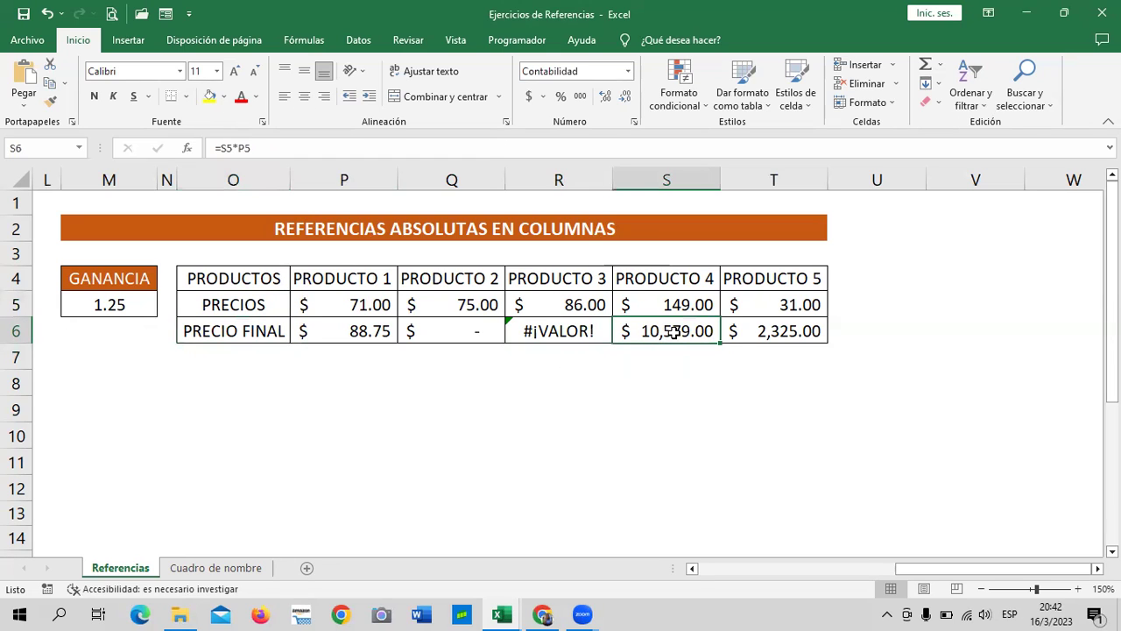
{"action": "left_click", "coordinate": [546, 149]}
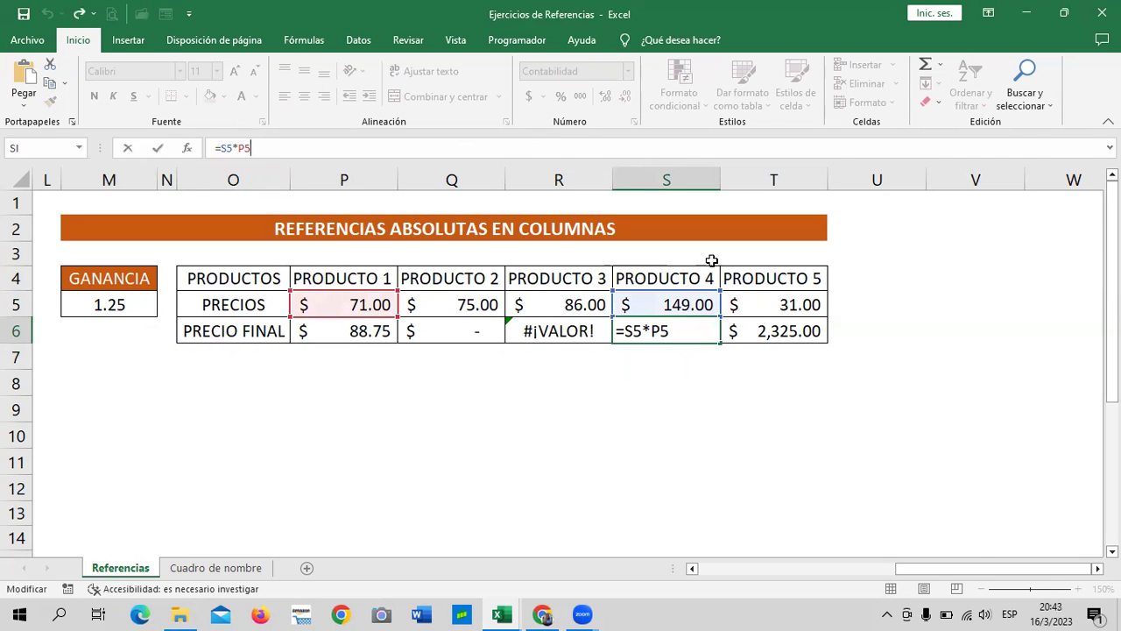
{"action": "left_click", "coordinate": [794, 331]}
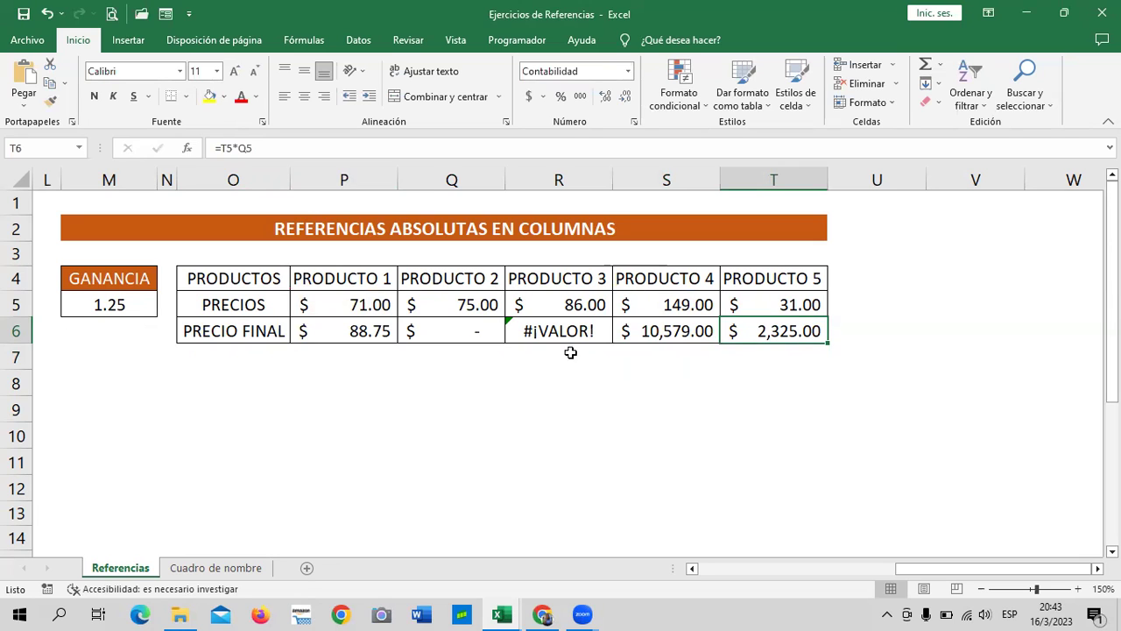
{"action": "left_click", "coordinate": [775, 415]}
- Clear the incorrect PRECIO FINAL results in Q6:T6
{"action": "left_click_drag", "start_coordinate": [429, 329], "coordinate": [799, 328]}
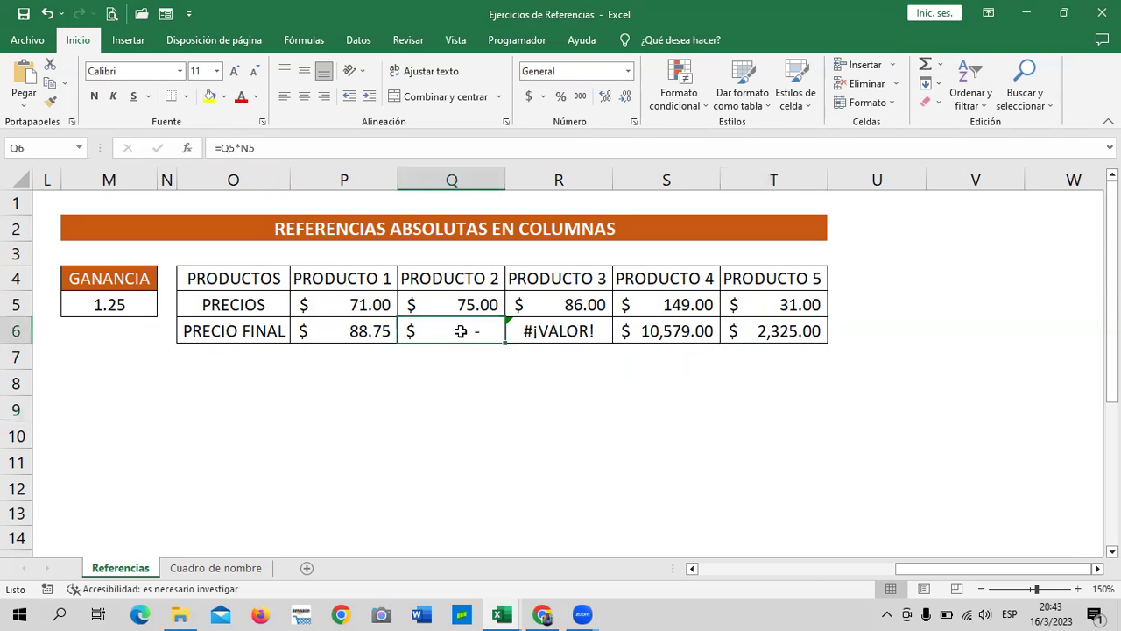
{"action": "key", "text": "Delete"}
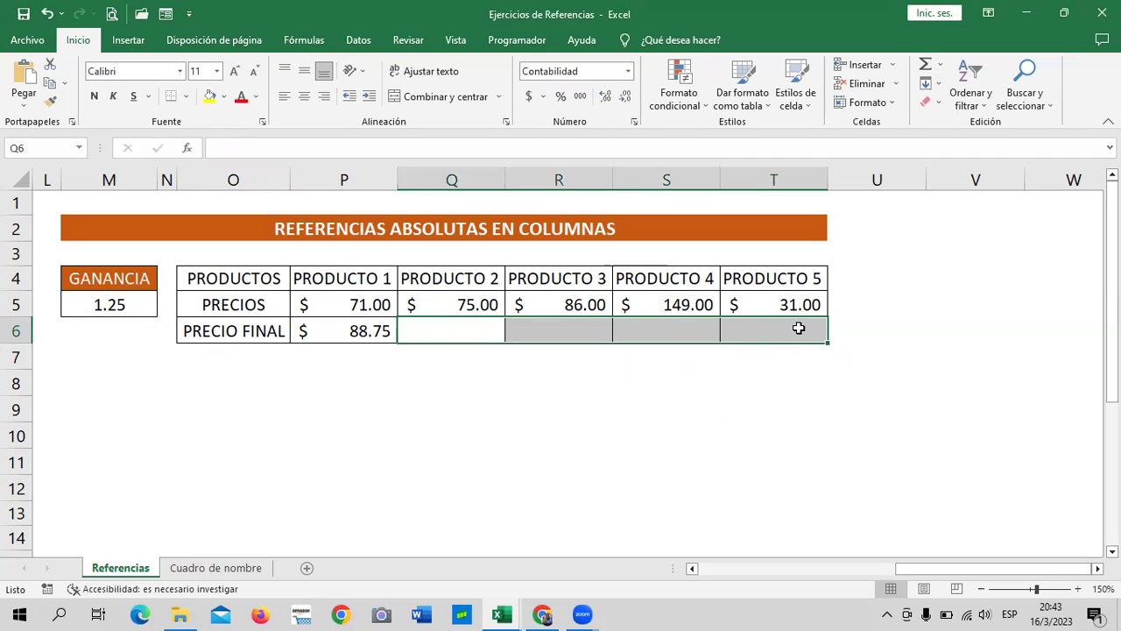
{"action": "left_click", "coordinate": [598, 430]}
- Change P6 to =P5*$M5 and fill it across to T6, giving 88.75 through 38.75
{"action": "left_click", "coordinate": [376, 330]}
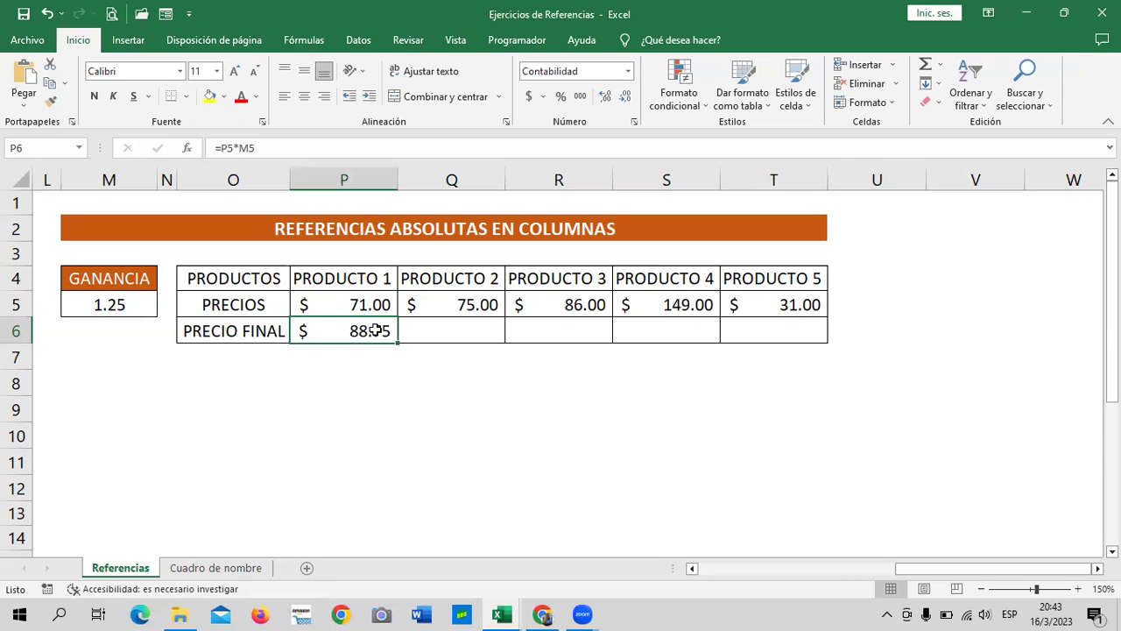
{"action": "left_click", "coordinate": [239, 147]}
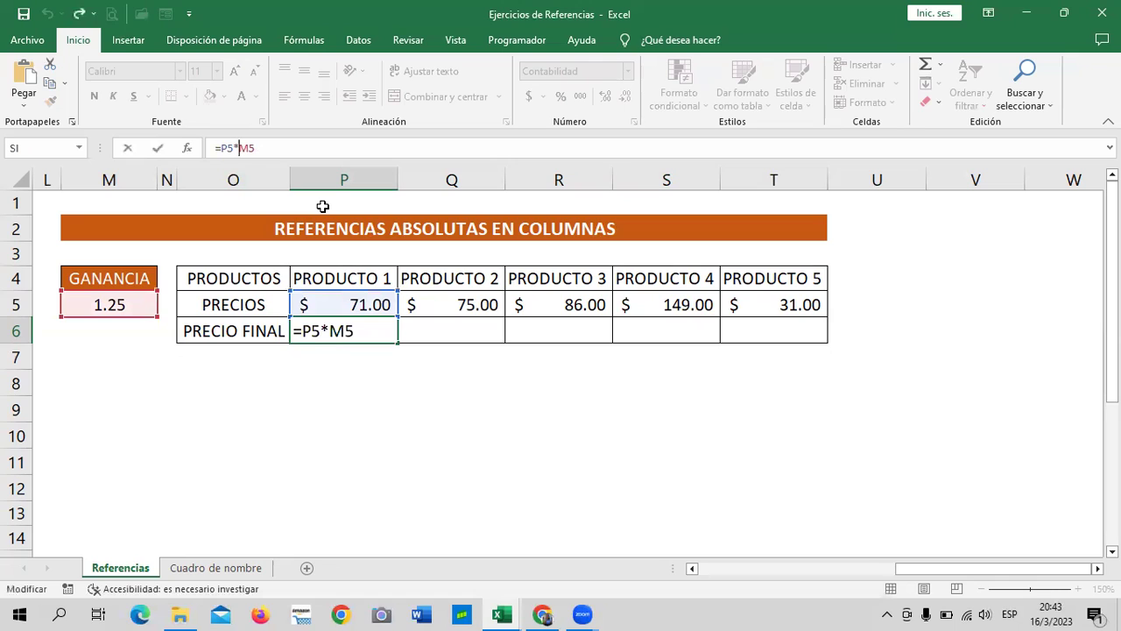
{"action": "type", "text": "$"}
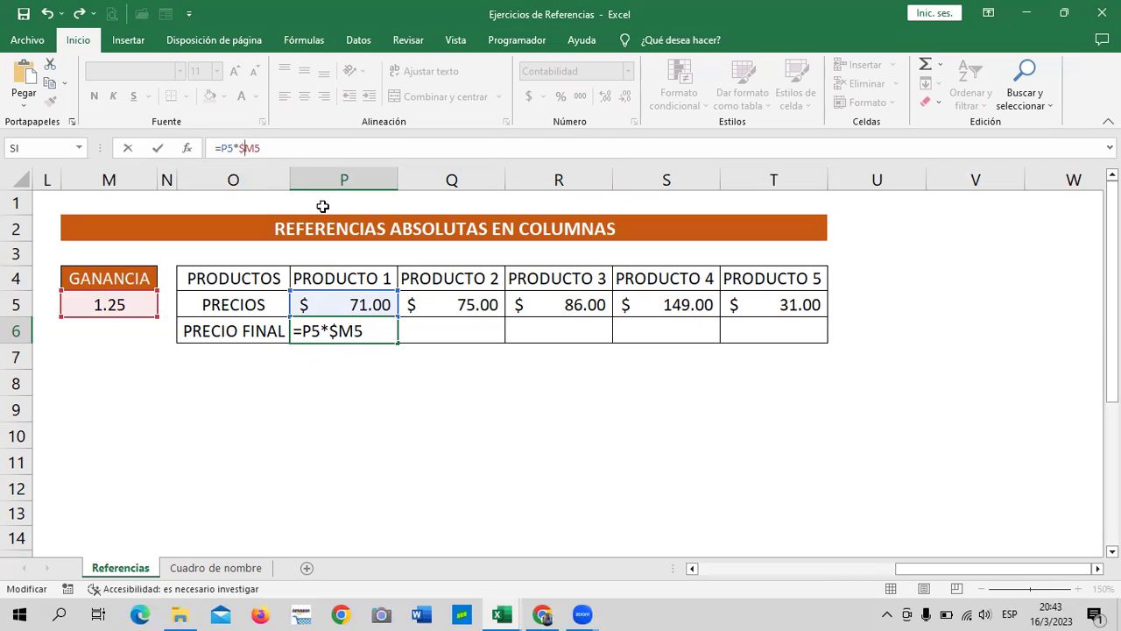
{"action": "key", "text": "Return"}
{"action": "left_click", "coordinate": [381, 334]}
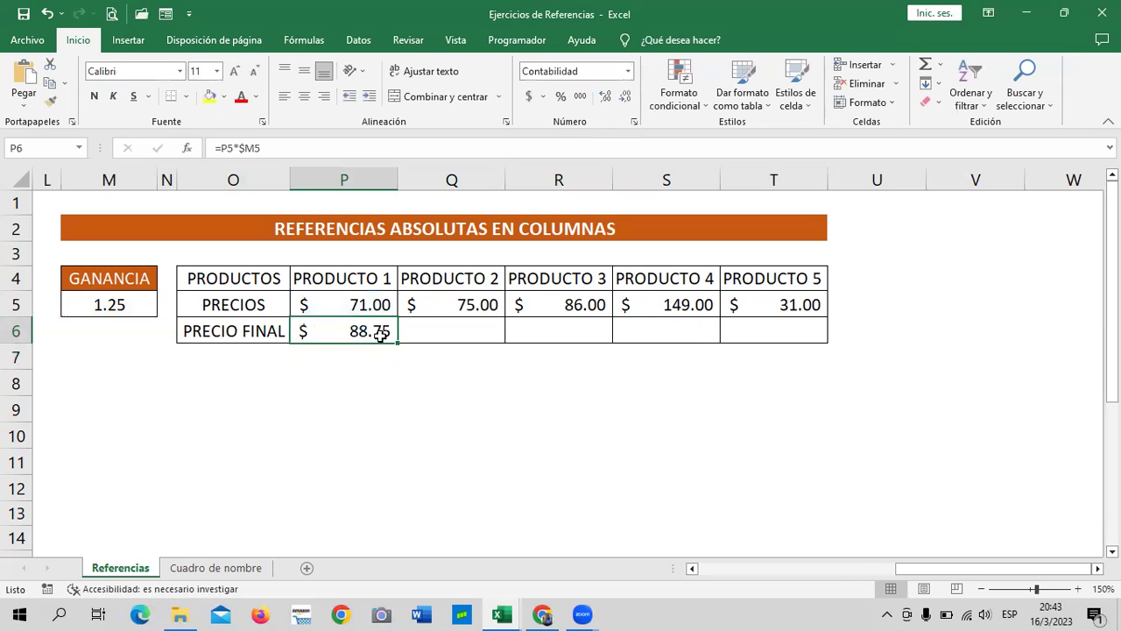
{"action": "left_click_drag", "start_coordinate": [397, 343], "coordinate": [809, 349]}
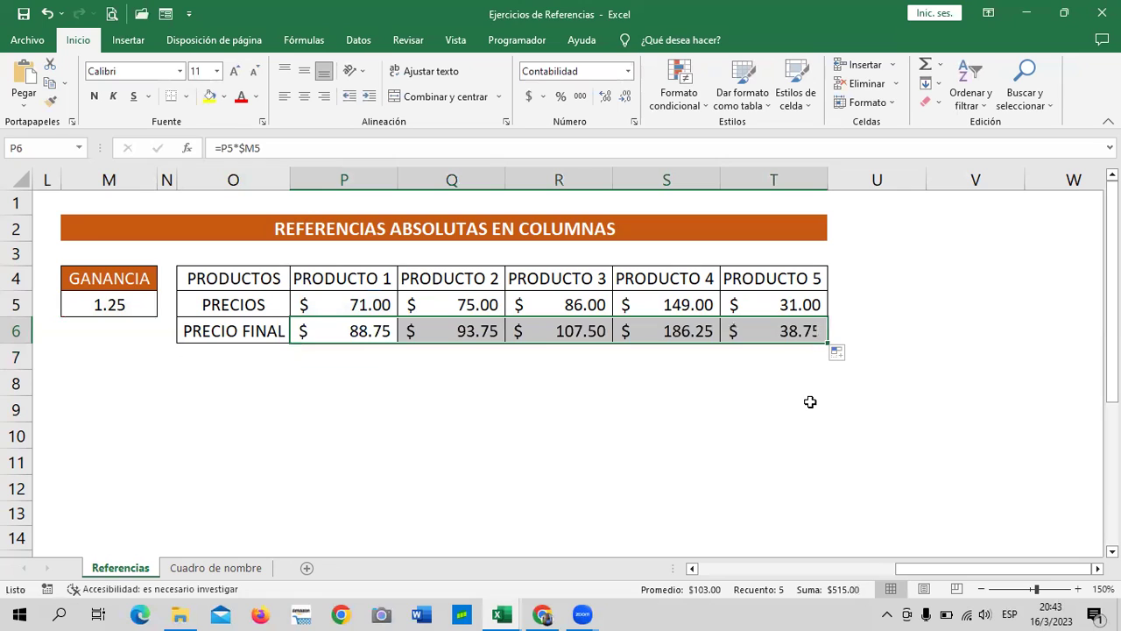
{"action": "left_click", "coordinate": [742, 438]}
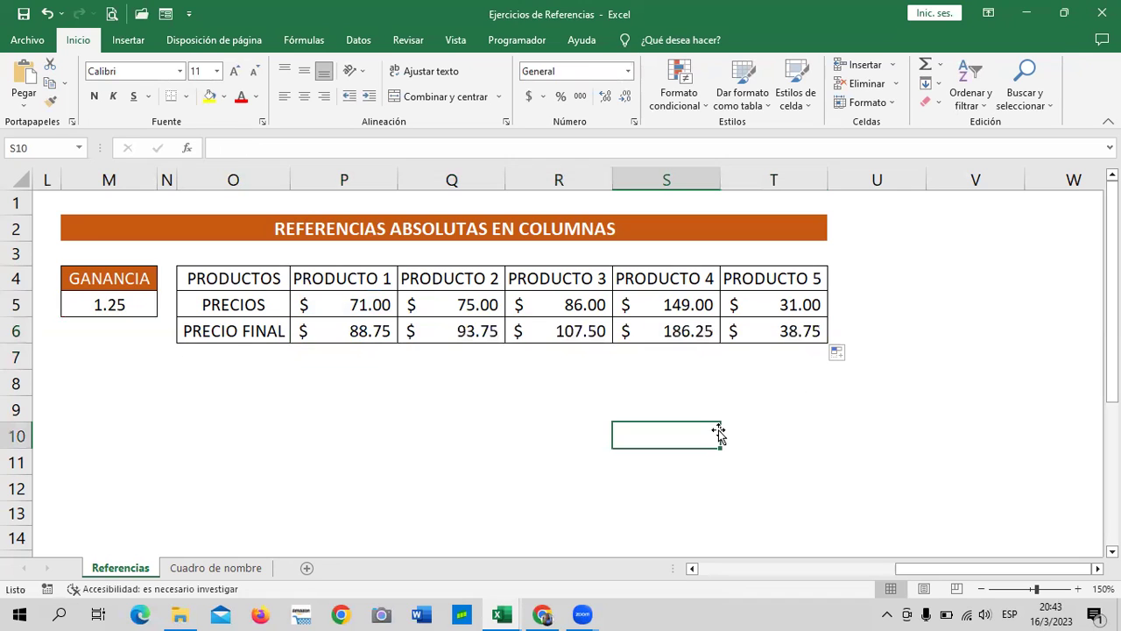
{"action": "left_click", "coordinate": [359, 331]}
{"action": "left_click", "coordinate": [483, 331]}
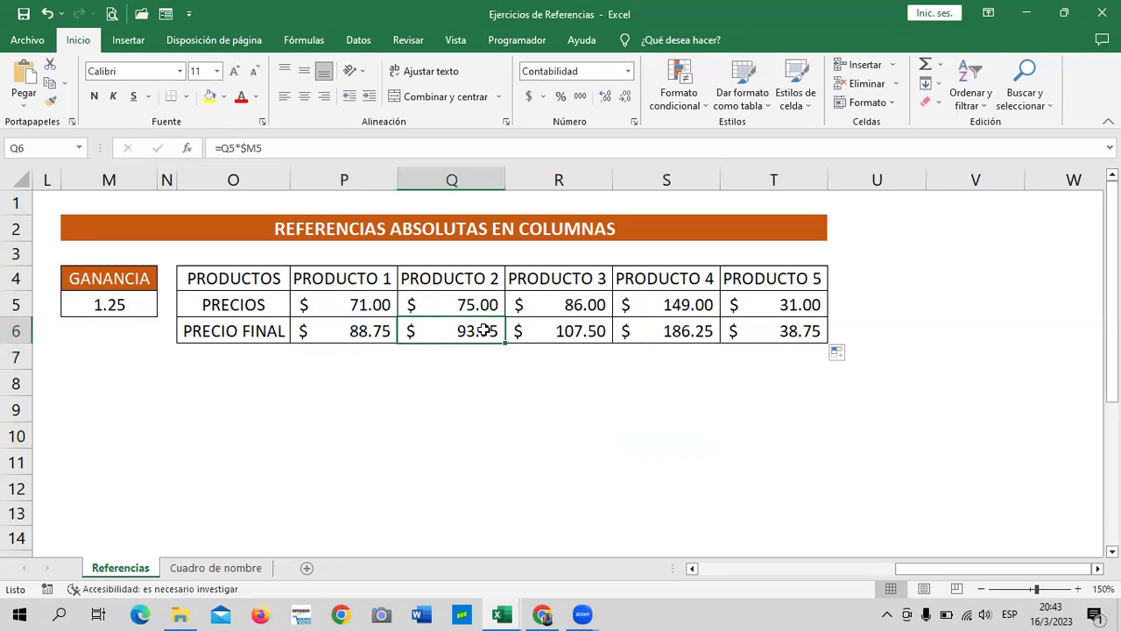
{"action": "left_click", "coordinate": [587, 324]}
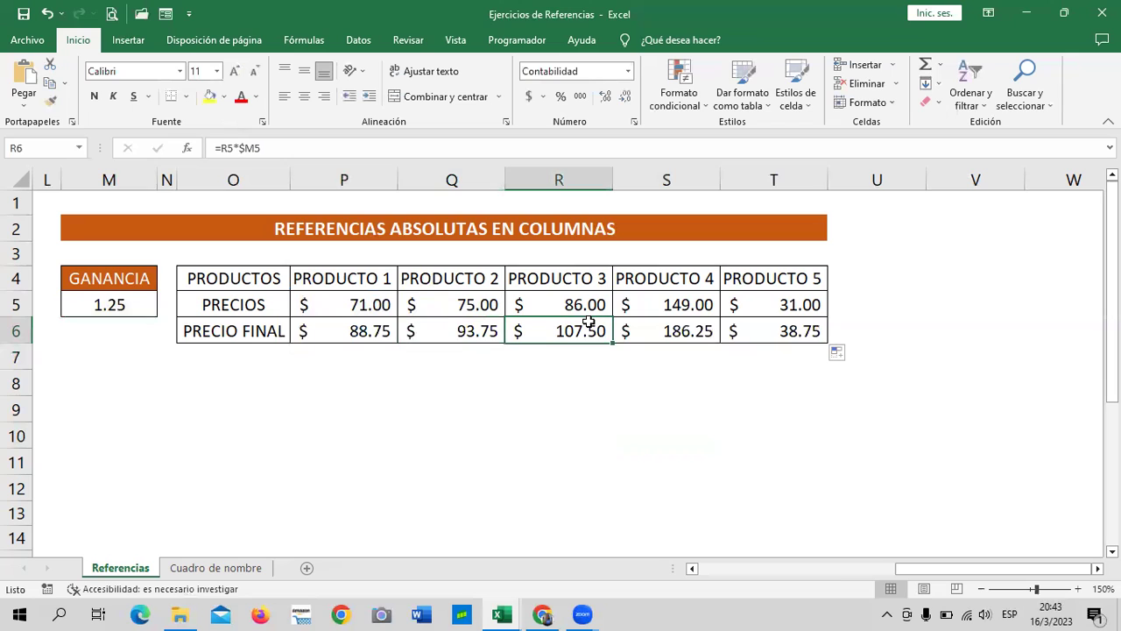
{"action": "left_click", "coordinate": [497, 142]}
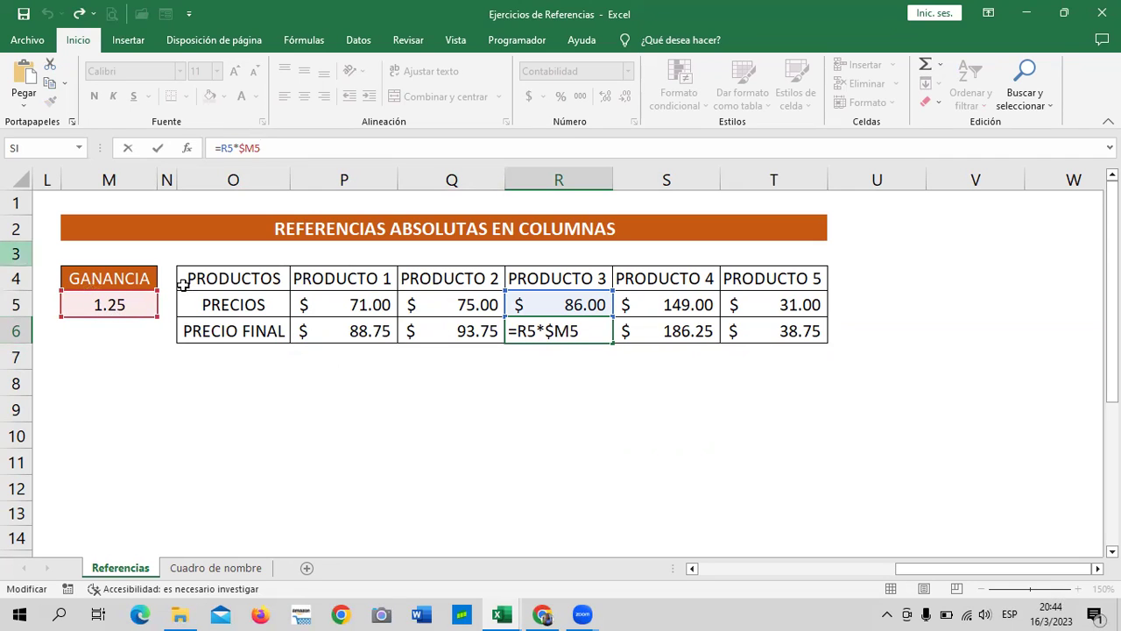
{"action": "key", "text": "Return"}
{"action": "key", "text": "Return"}
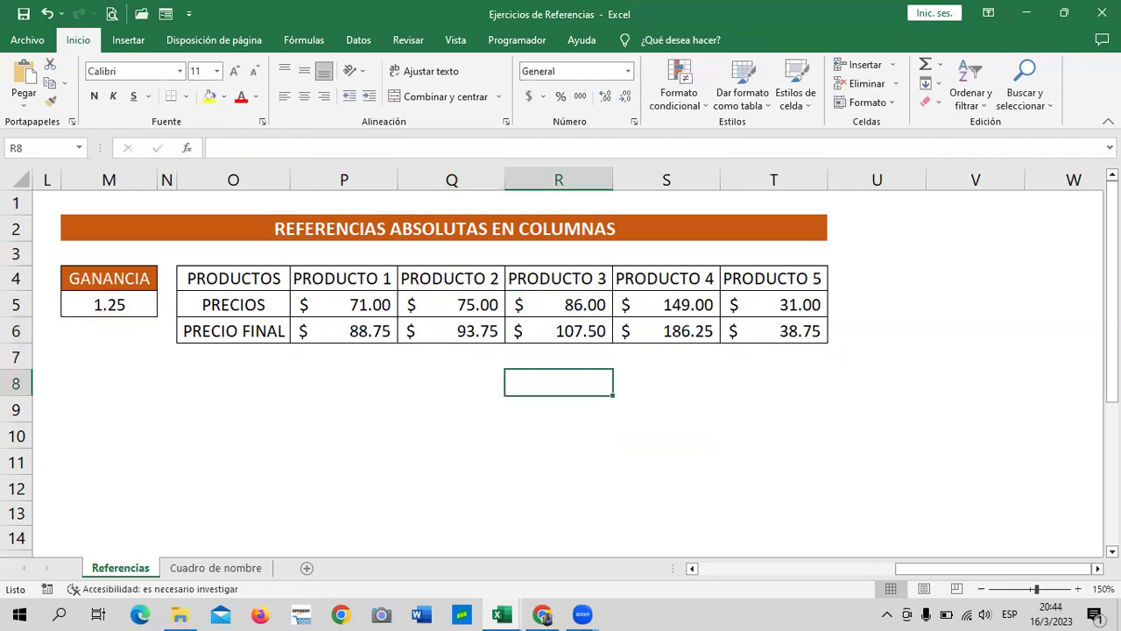
{"action": "left_click", "coordinate": [786, 330]}
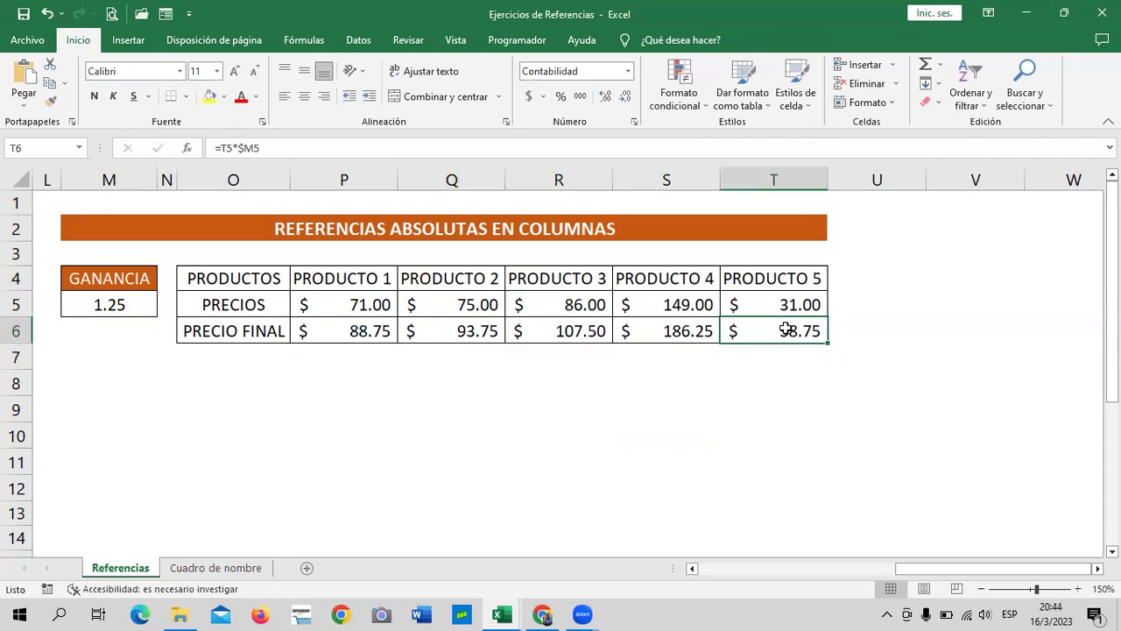
{"action": "left_click", "coordinate": [541, 148]}
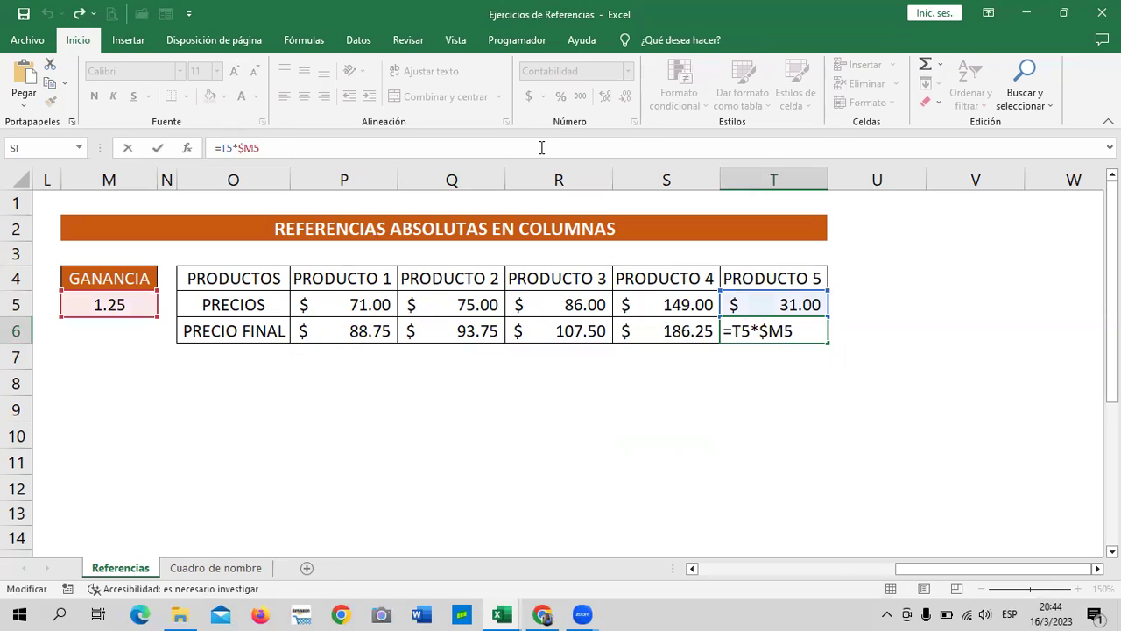
{"action": "key", "text": "Return"}
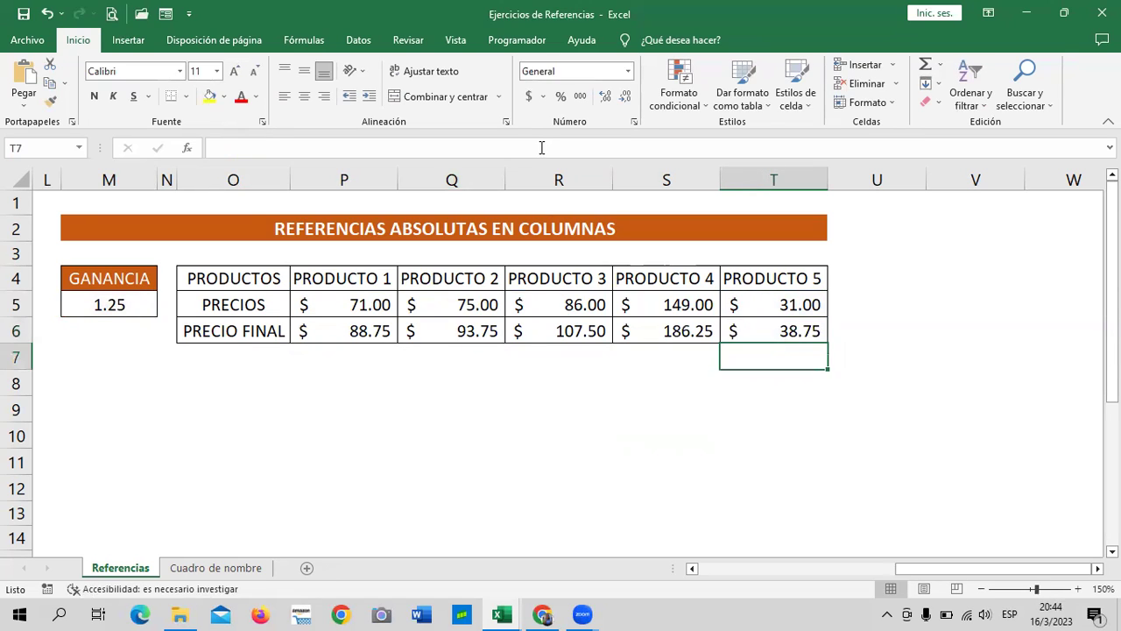
{"action": "left_click", "coordinate": [456, 419]}
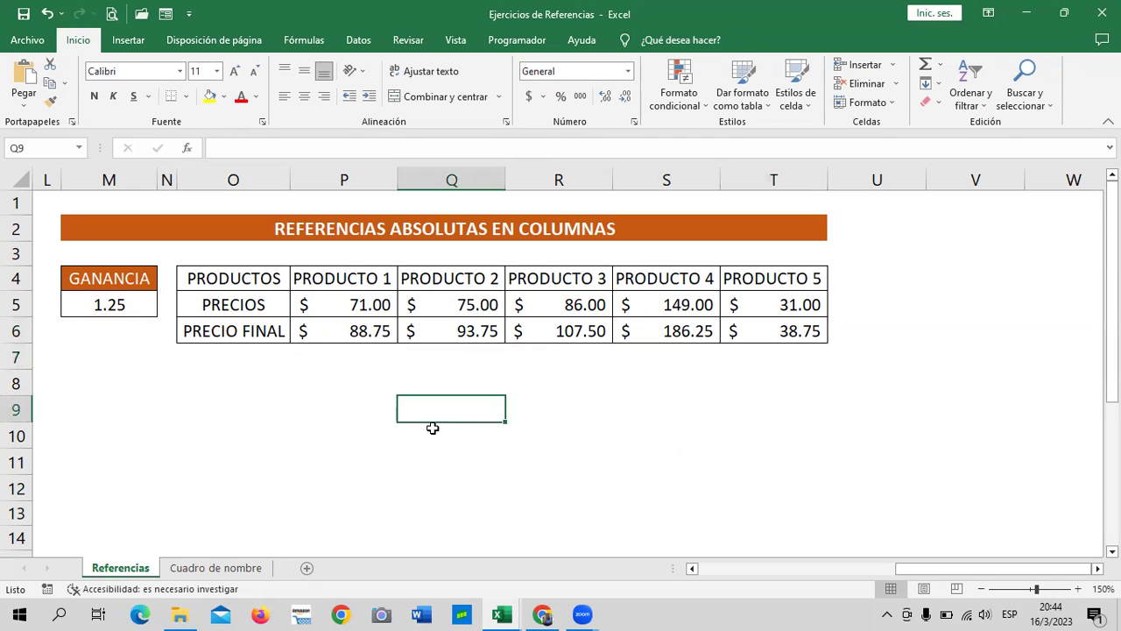
- Switch to the Cuadro de nombre sheet with the PLANILLA table
{"action": "left_click", "coordinate": [226, 569]}
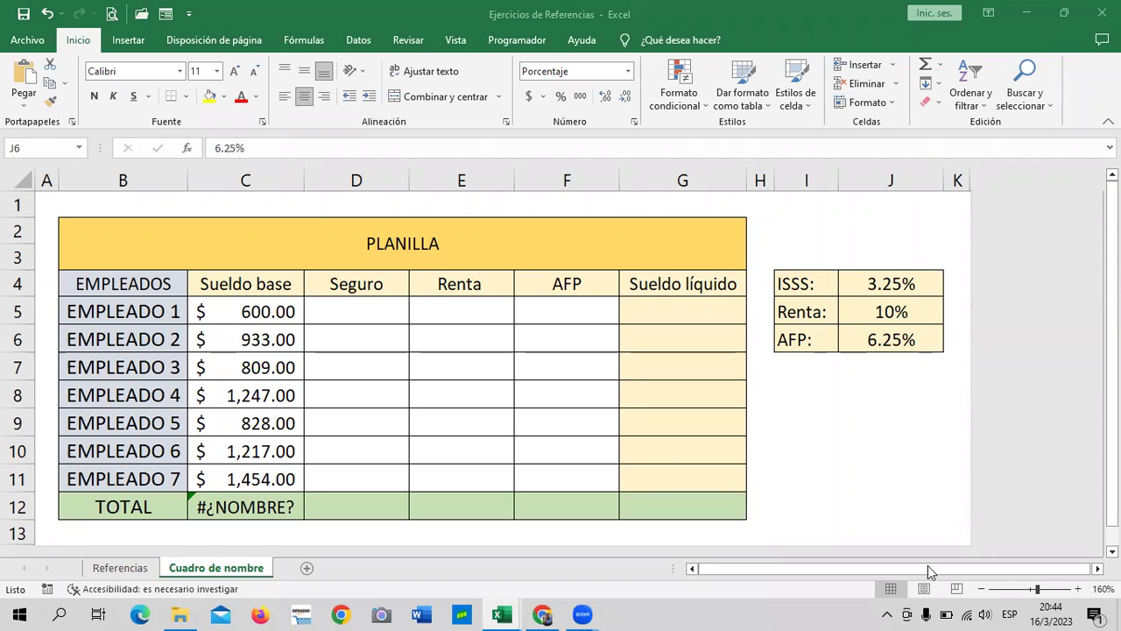
- Revisit Referencias, zoom out and back in, then go to the Cuadro de nombre PLANILLA table
{"action": "left_click", "coordinate": [123, 571]}
{"action": "left_click_drag", "start_coordinate": [911, 568], "coordinate": [683, 569]}
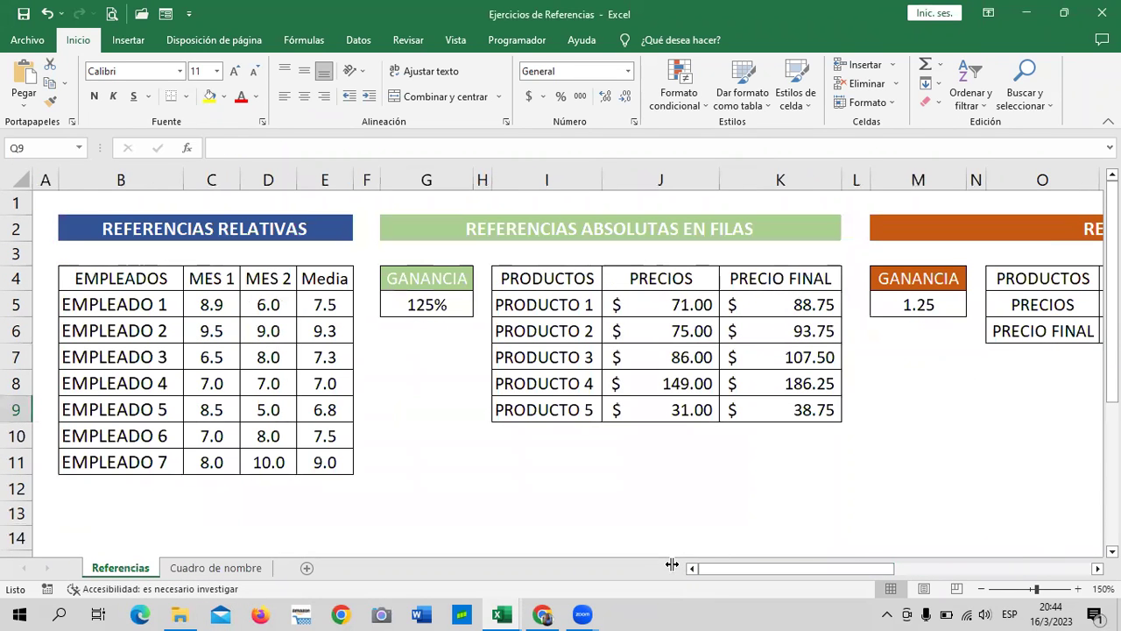
{"action": "left_click", "coordinate": [980, 590]}
{"action": "left_click", "coordinate": [980, 590]}
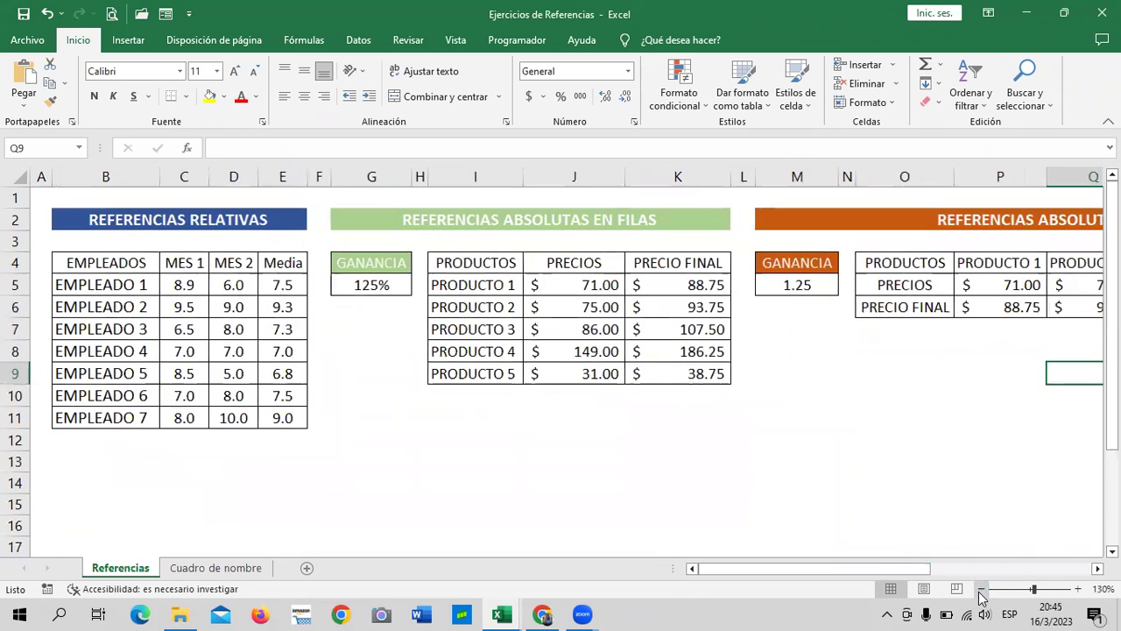
{"action": "left_click", "coordinate": [1078, 590]}
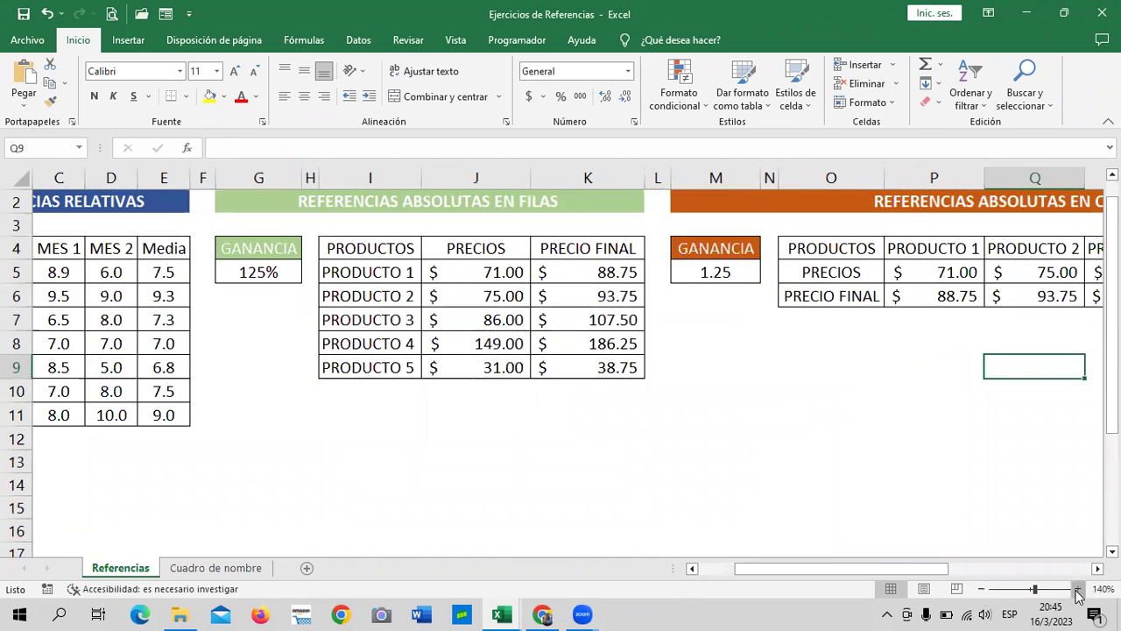
{"action": "left_click", "coordinate": [1077, 589]}
{"action": "left_click_drag", "start_coordinate": [945, 568], "coordinate": [871, 568]}
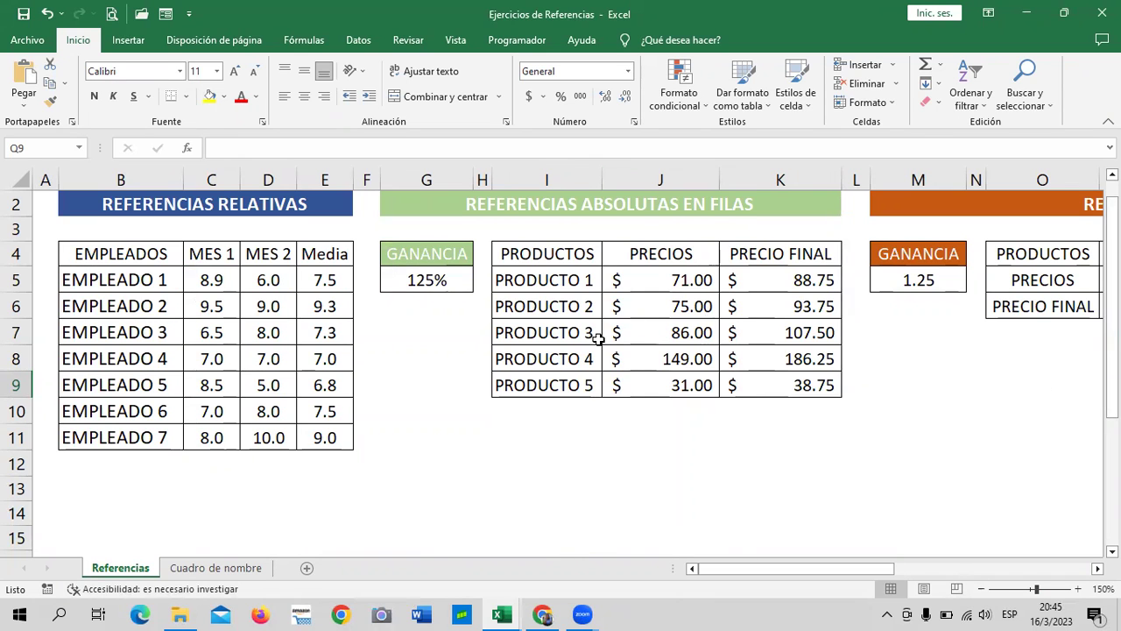
{"action": "scroll", "coordinate": [599, 339], "scroll_direction": "down", "scroll_amount": 2}
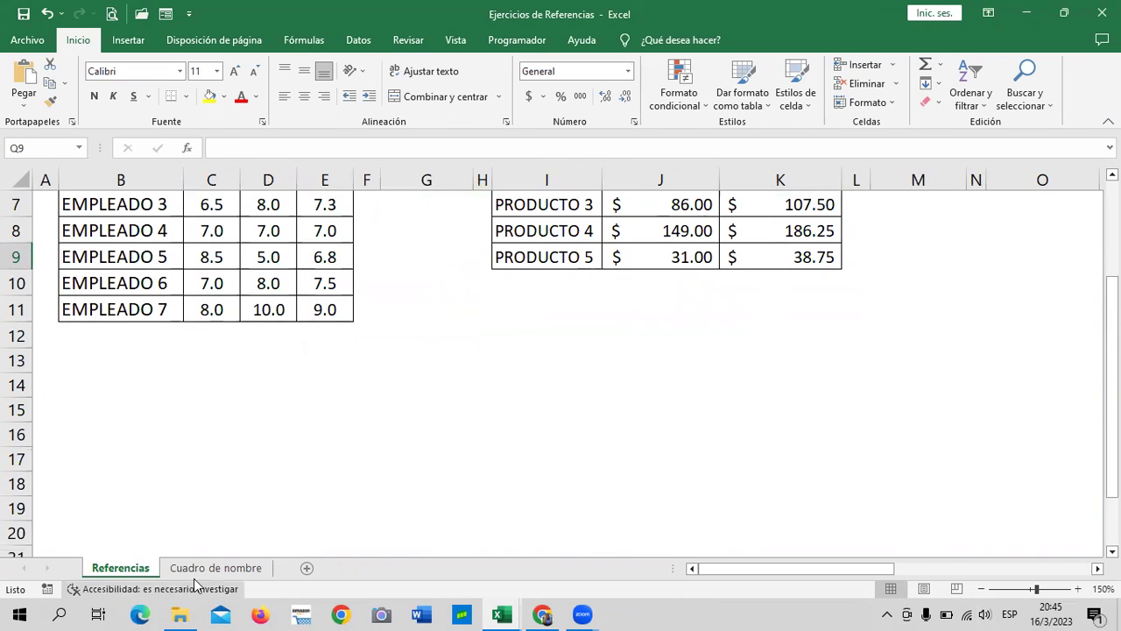
{"action": "left_click", "coordinate": [215, 568]}
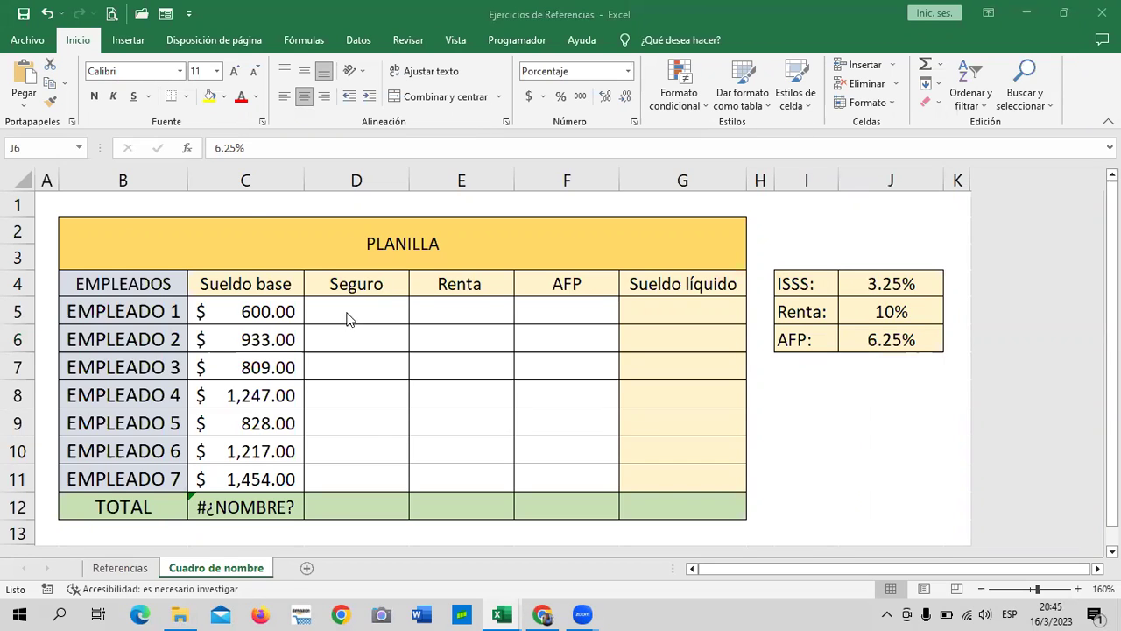
- Replace the Sueldo base total with AutoSum =SUMA(C5:C11), giving $ 7,088.00
{"action": "left_click", "coordinate": [266, 498]}
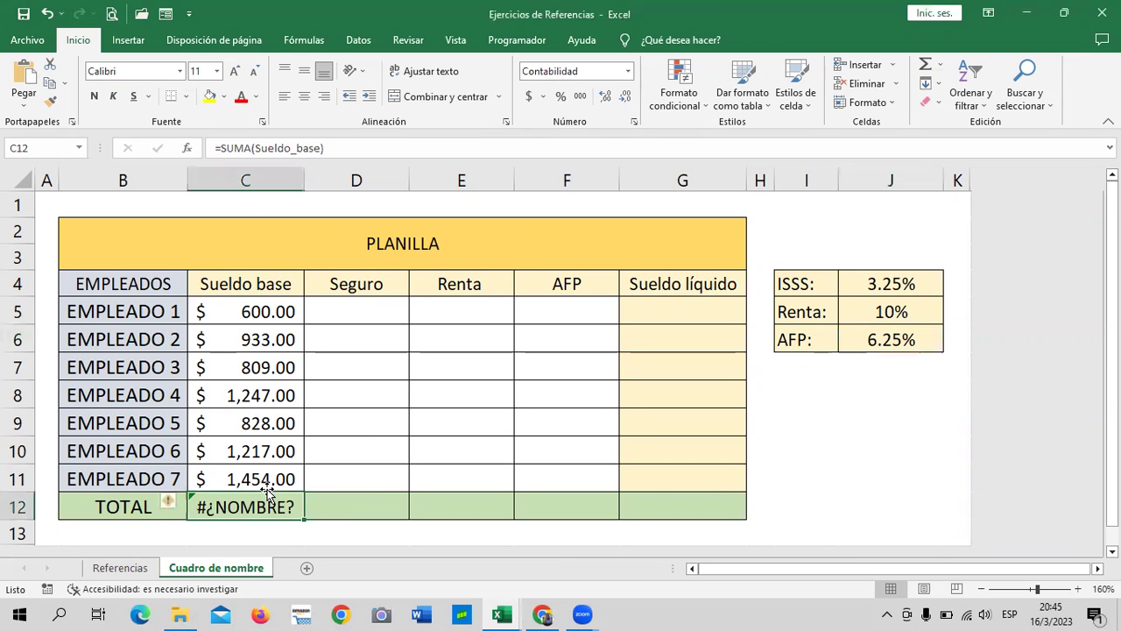
{"action": "key", "text": "Delete"}
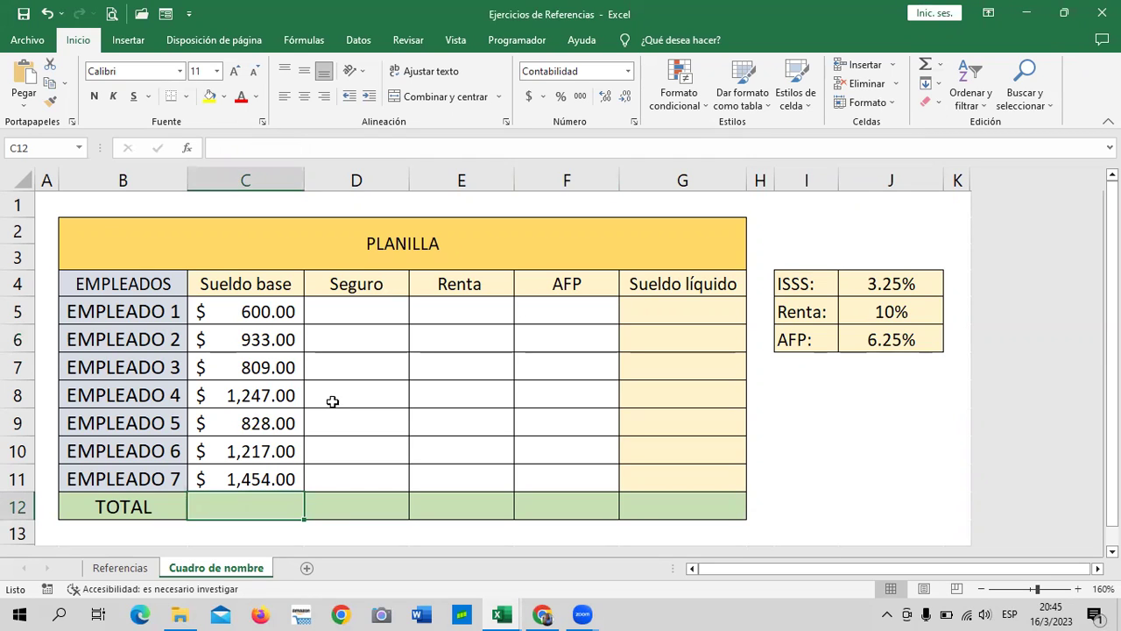
{"action": "left_click", "coordinate": [924, 66]}
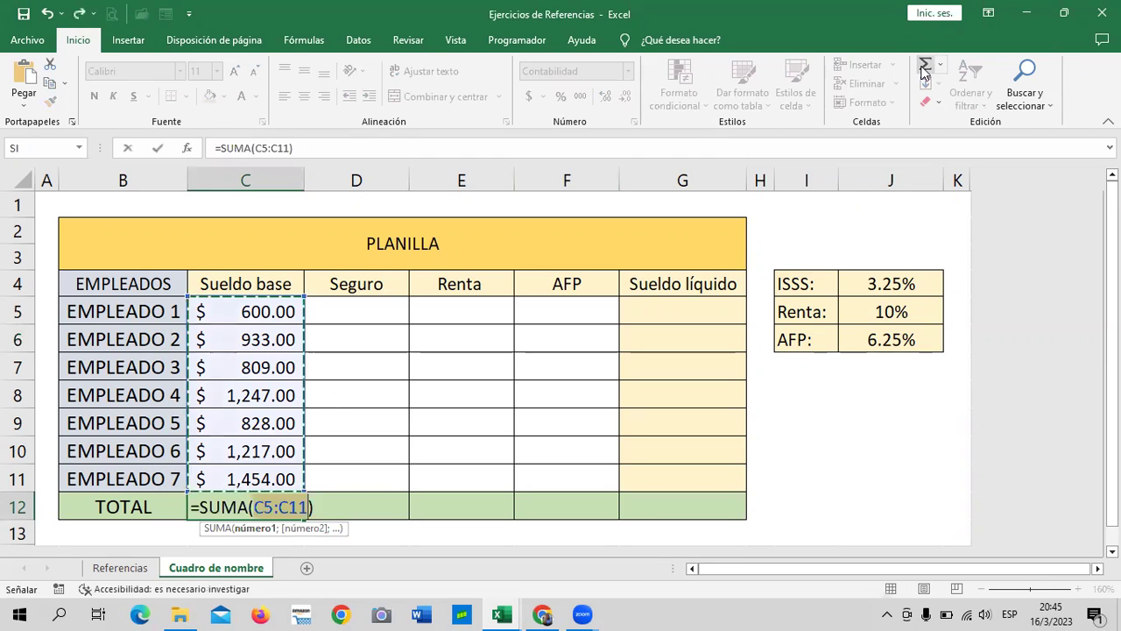
{"action": "key", "text": "Return"}
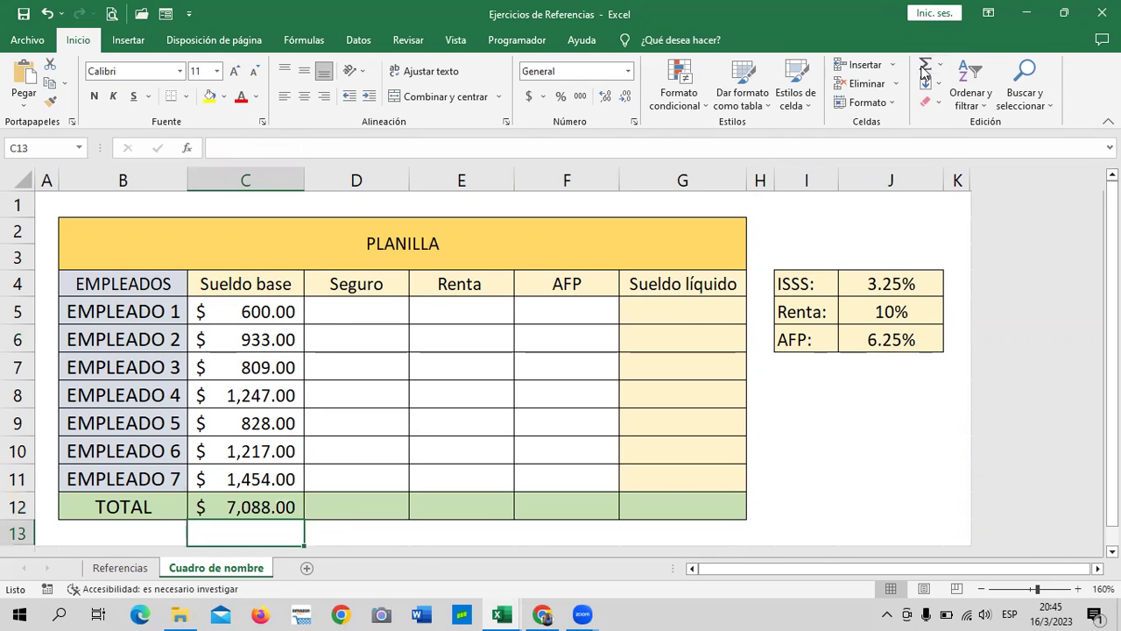
- Select the first Seguro cell and point out the ISSS 3.25%, Renta 10% and AFP 6.25% rates
{"action": "left_click", "coordinate": [341, 303]}
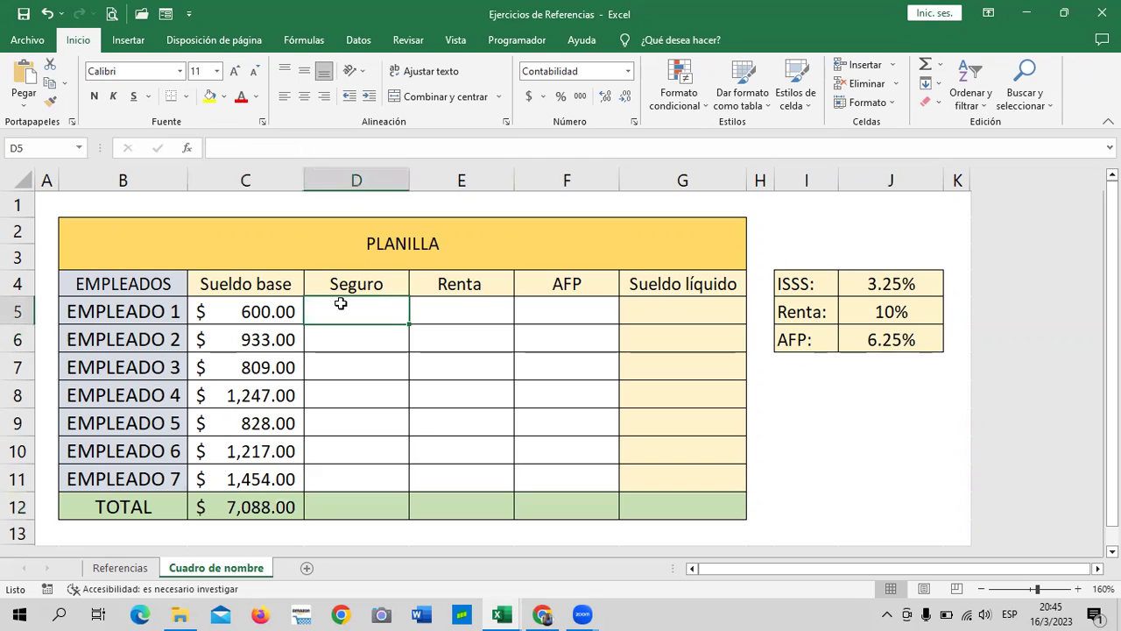
{"action": "left_click", "coordinate": [808, 284]}
{"action": "left_click", "coordinate": [894, 283]}
{"action": "left_click", "coordinate": [889, 317]}
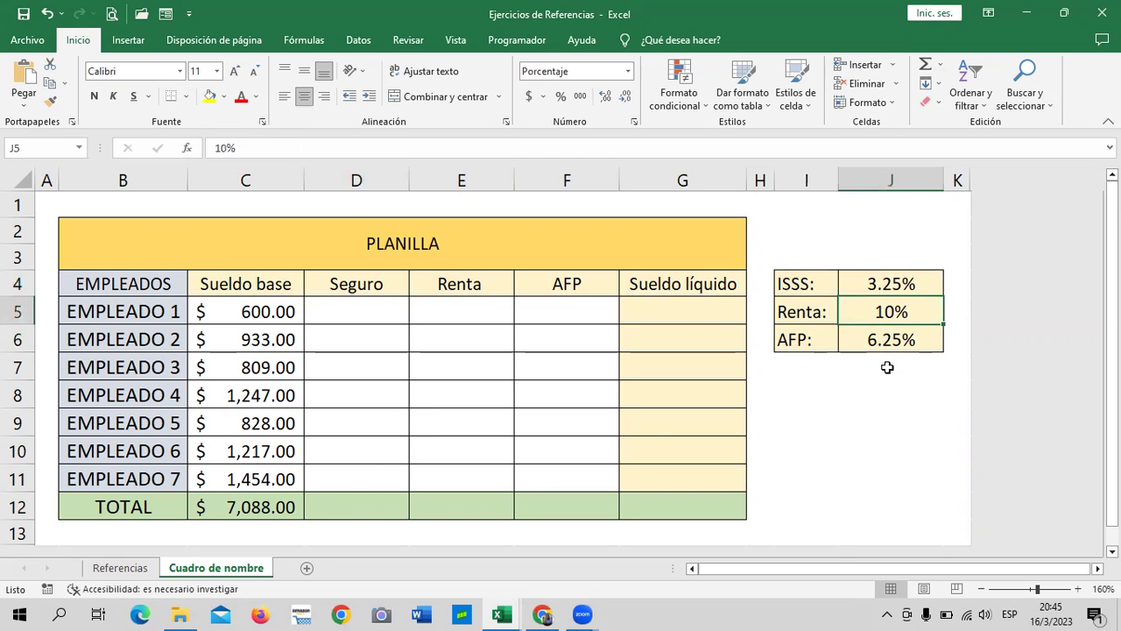
{"action": "left_click", "coordinate": [893, 287]}
{"action": "left_click", "coordinate": [876, 317]}
{"action": "left_click", "coordinate": [881, 341]}
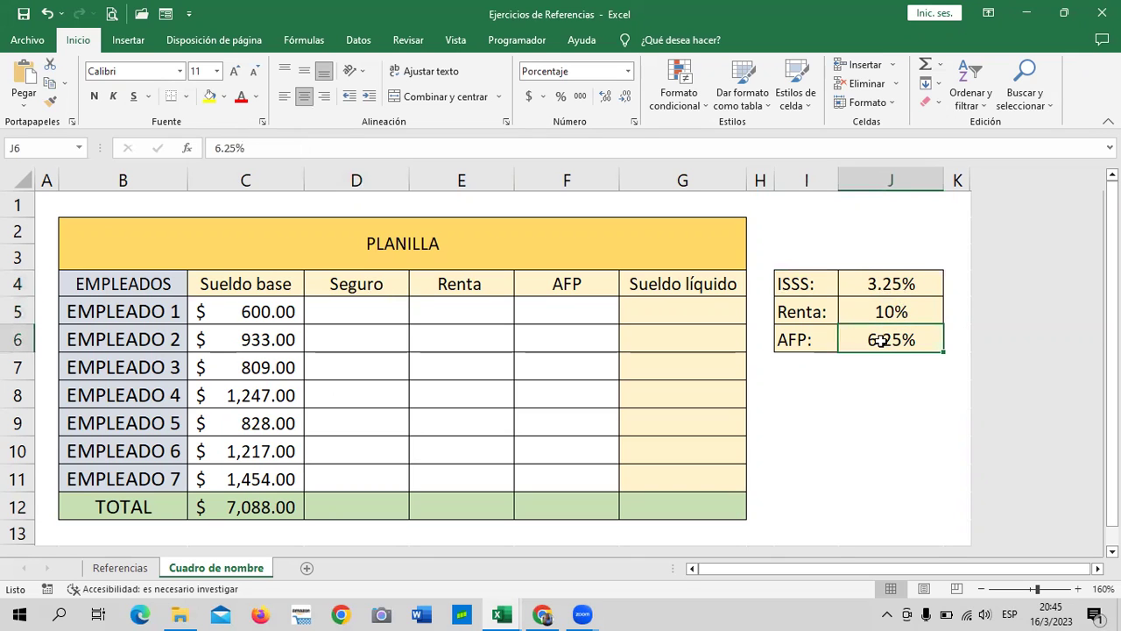
{"action": "left_click", "coordinate": [875, 401]}
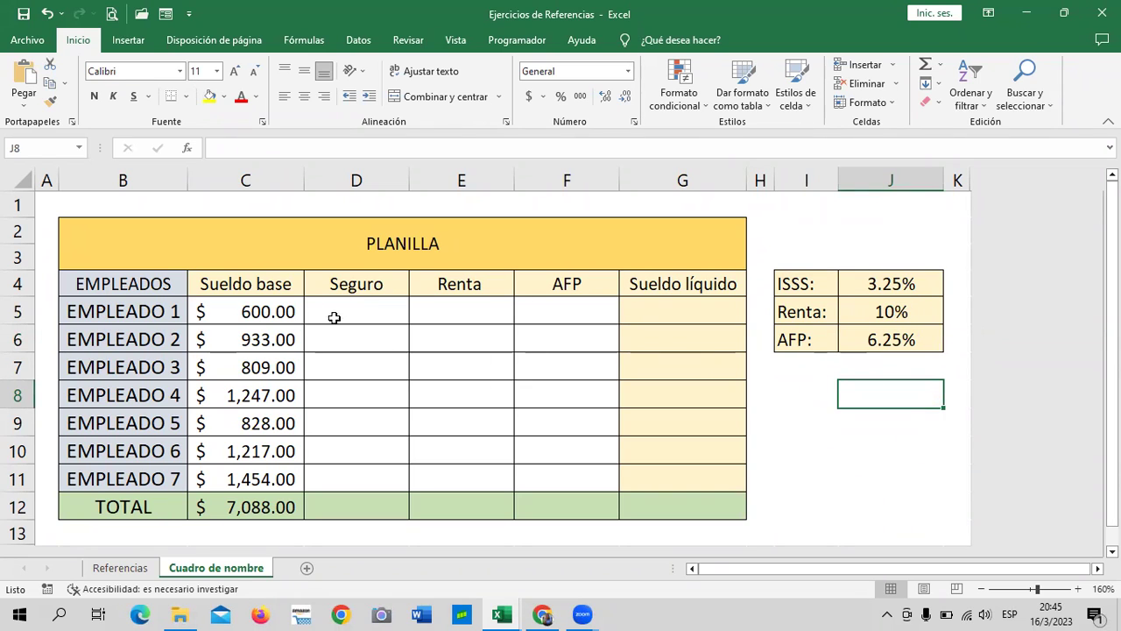
{"action": "left_click_drag", "start_coordinate": [872, 294], "coordinate": [858, 317]}
{"action": "left_click", "coordinate": [858, 331]}
{"action": "left_click", "coordinate": [860, 295]}
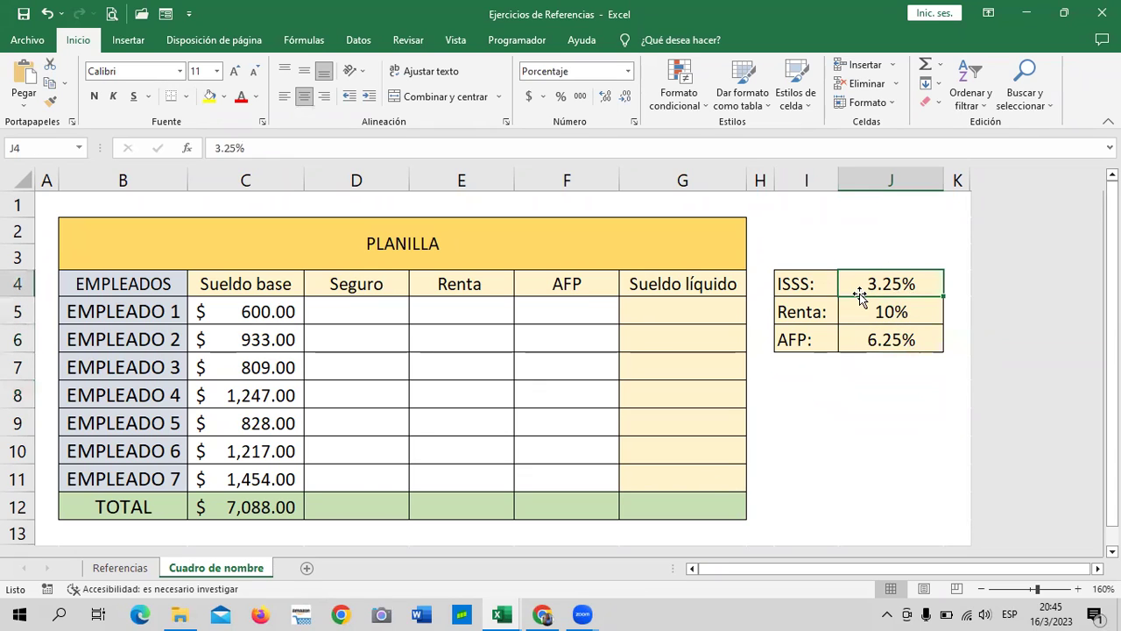
{"action": "left_click", "coordinate": [226, 312]}
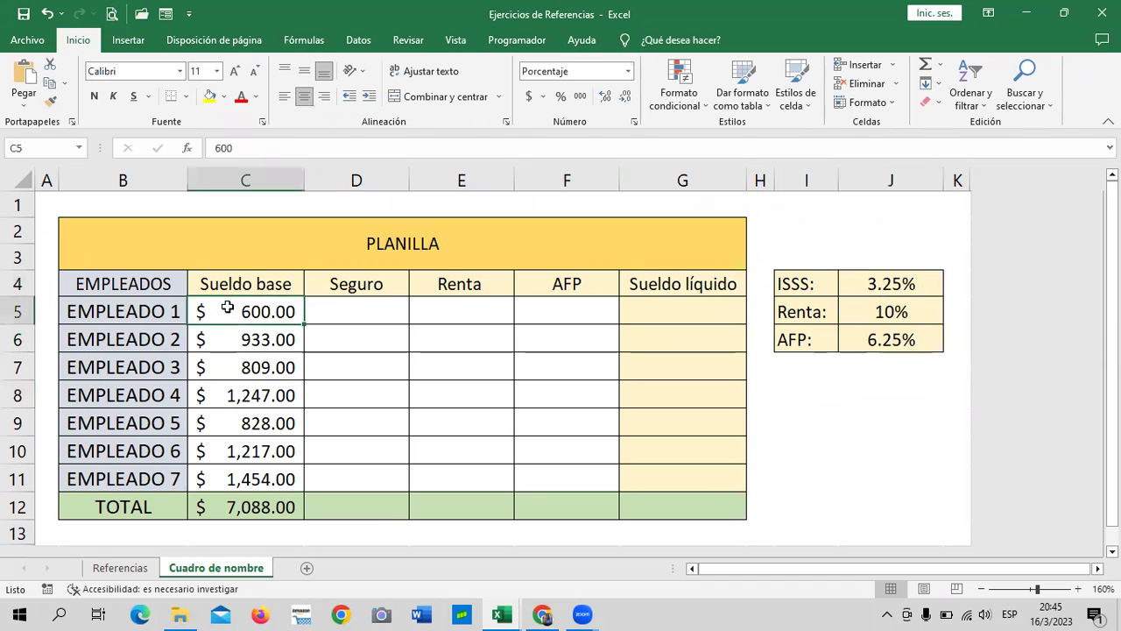
{"action": "left_click", "coordinate": [331, 305]}
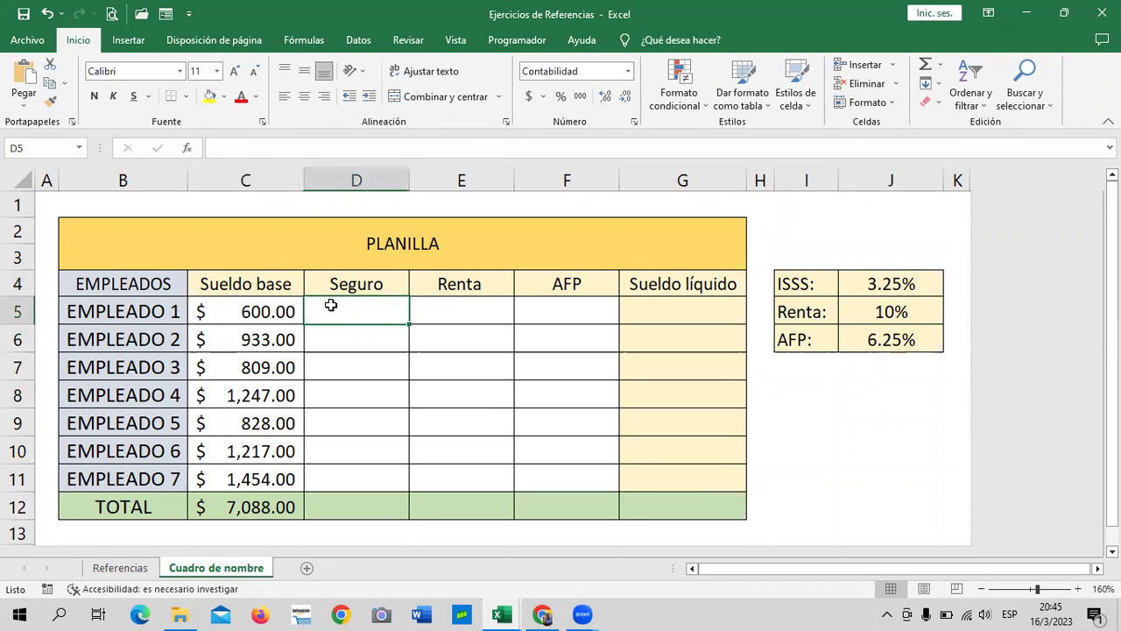
{"action": "left_click", "coordinate": [894, 286]}
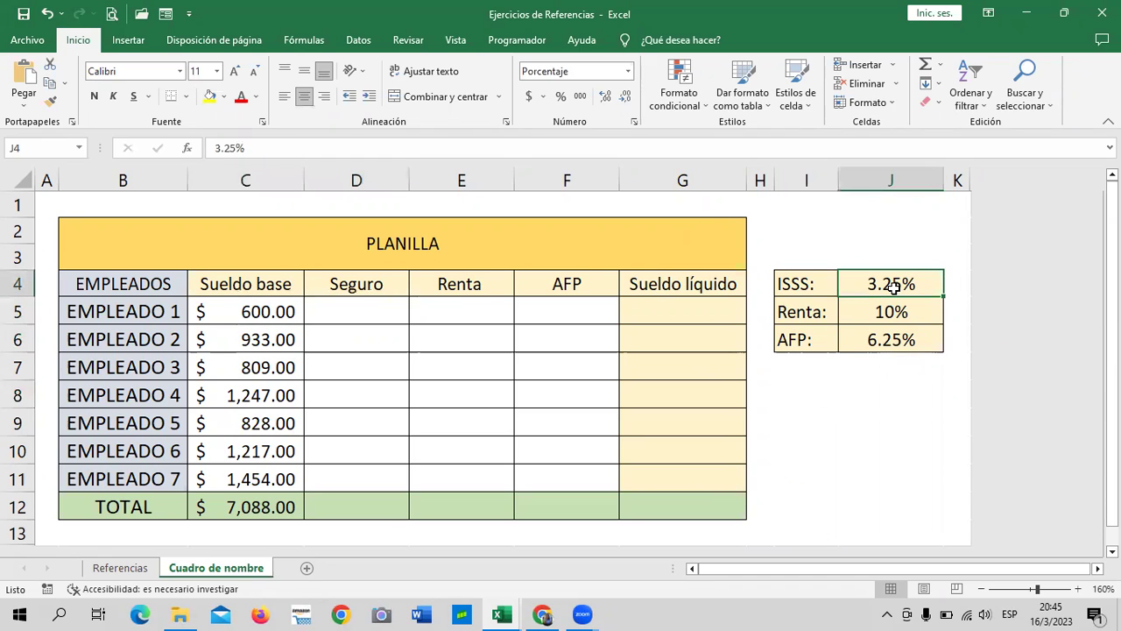
{"action": "left_click_drag", "start_coordinate": [881, 454], "coordinate": [874, 480]}
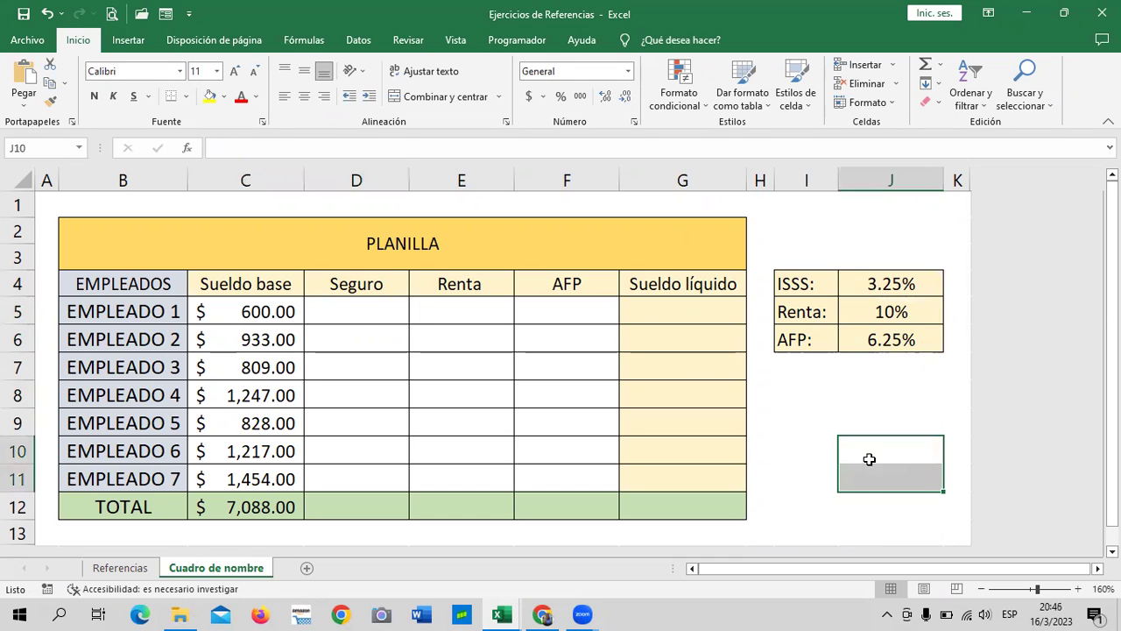
- Enter =C5*$J$4 in D5 so the first Seguro is the salary times the locked ISSS rate
{"action": "left_click", "coordinate": [354, 309]}
{"action": "type", "text": "="}
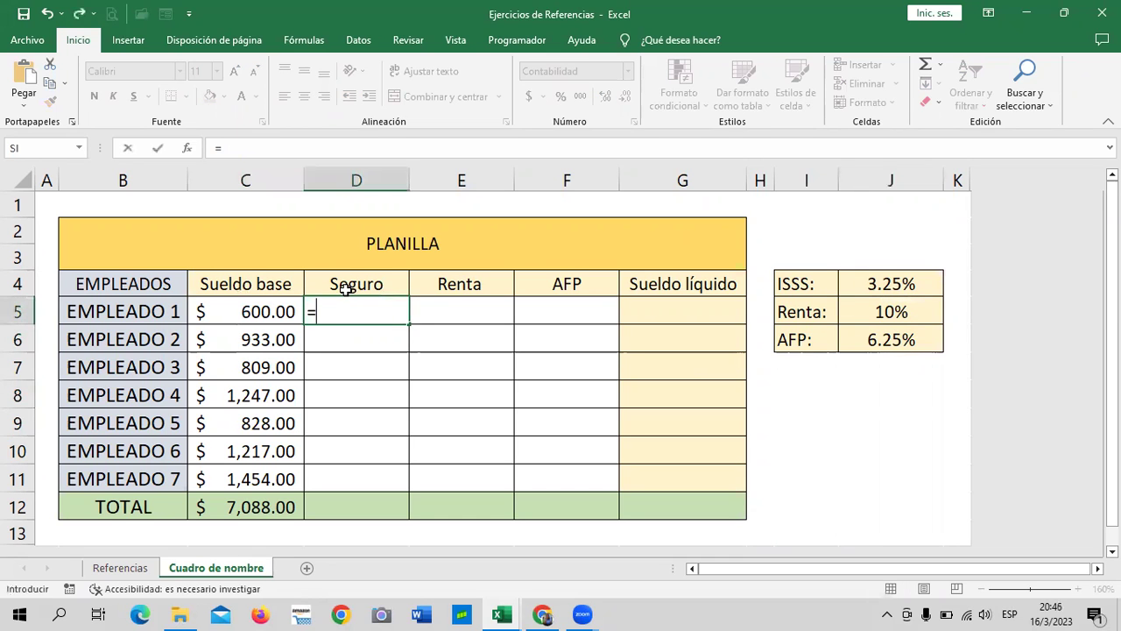
{"action": "scroll", "coordinate": [298, 289], "scroll_direction": "down", "scroll_amount": 1}
{"action": "scroll", "coordinate": [357, 397], "scroll_direction": "up", "scroll_amount": 1}
{"action": "left_click", "coordinate": [274, 312]}
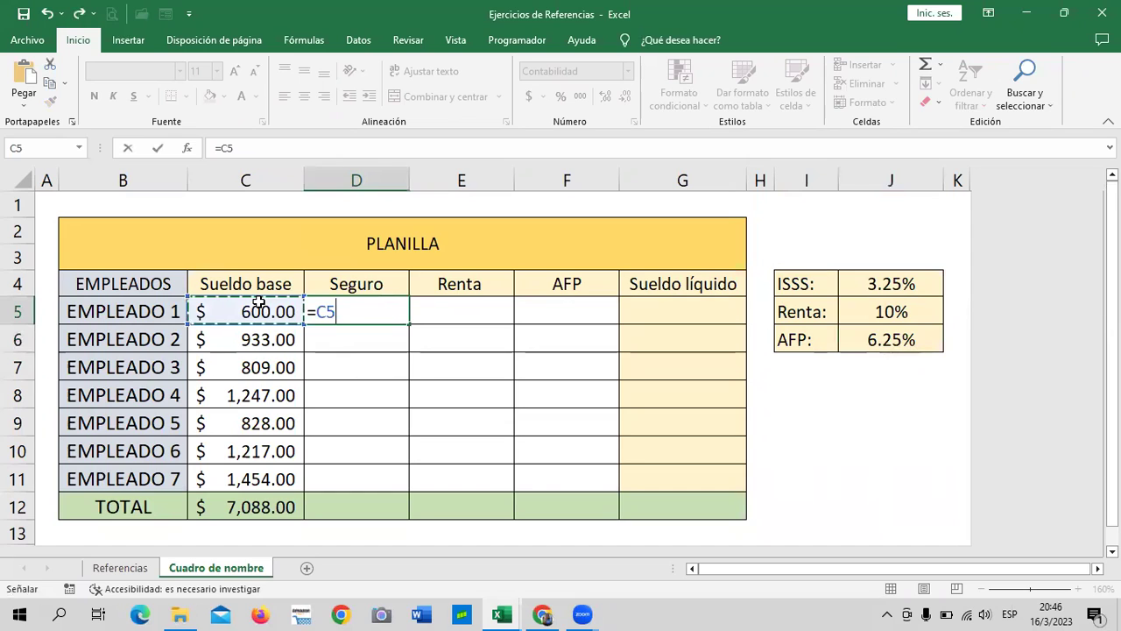
{"action": "type", "text": "*"}
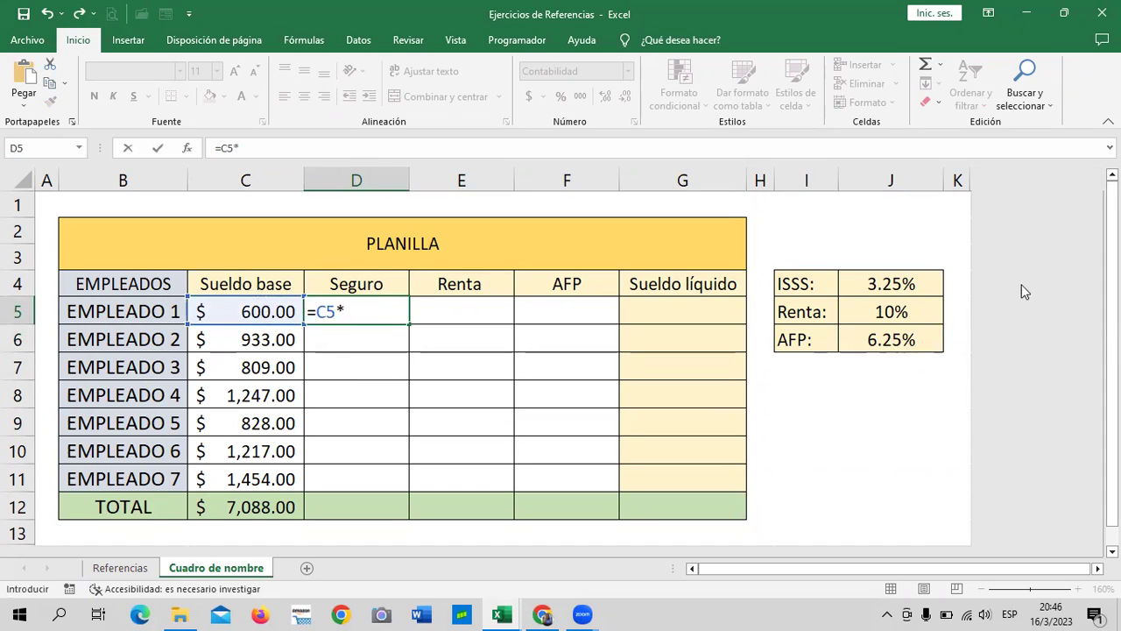
{"action": "left_click", "coordinate": [915, 283]}
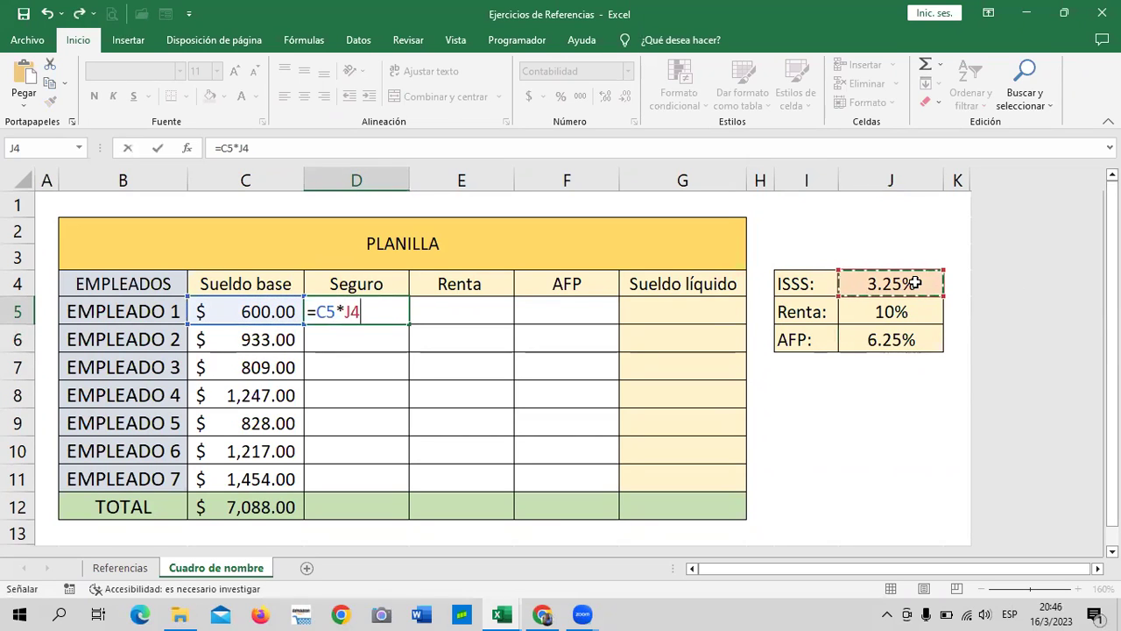
{"action": "left_click", "coordinate": [239, 147]}
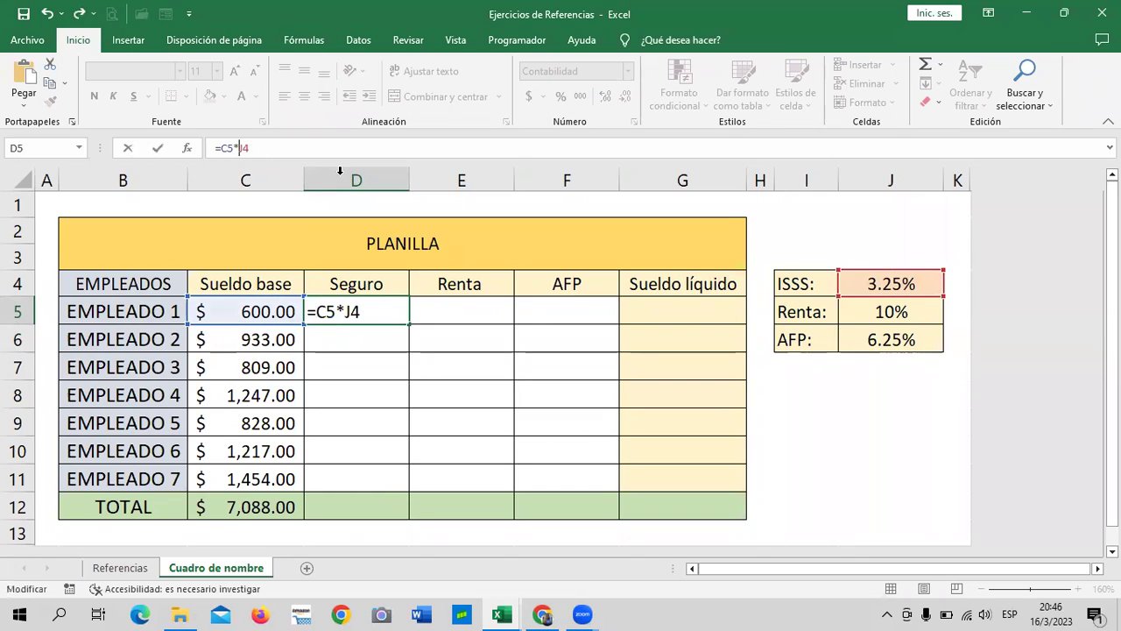
{"action": "type", "text": "$"}
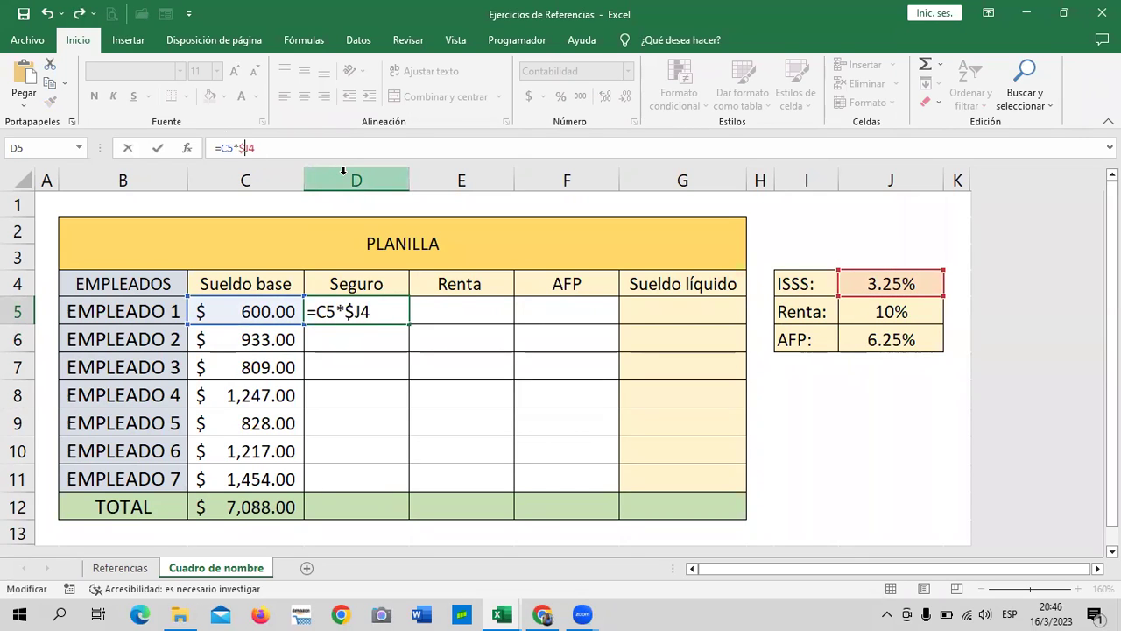
{"action": "type", "text": "$"}
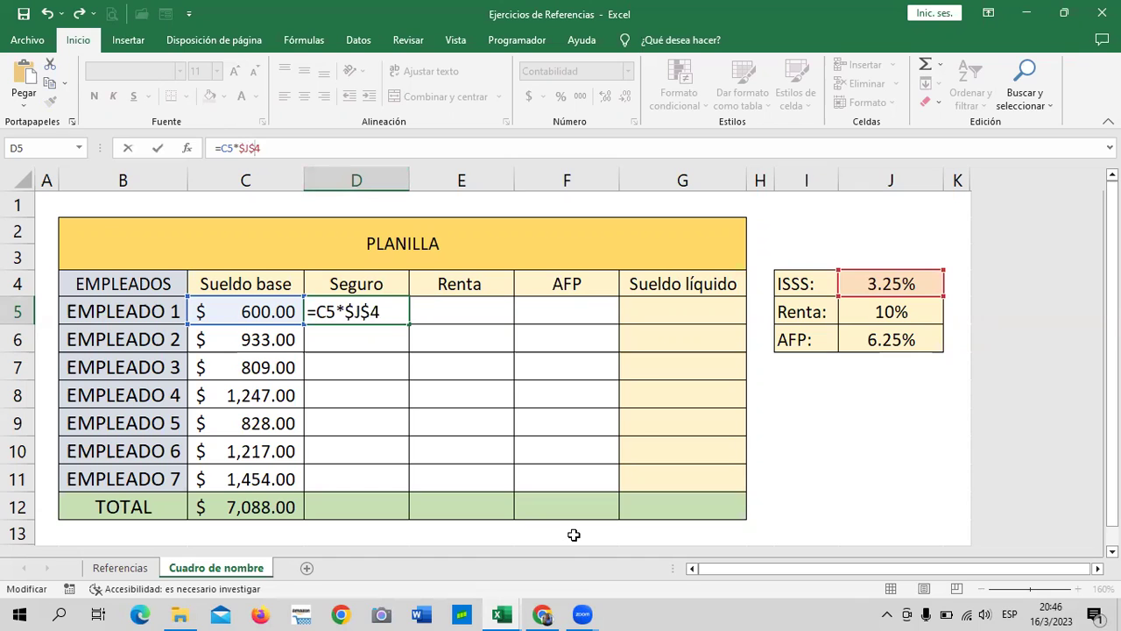
{"action": "key", "text": "Return"}
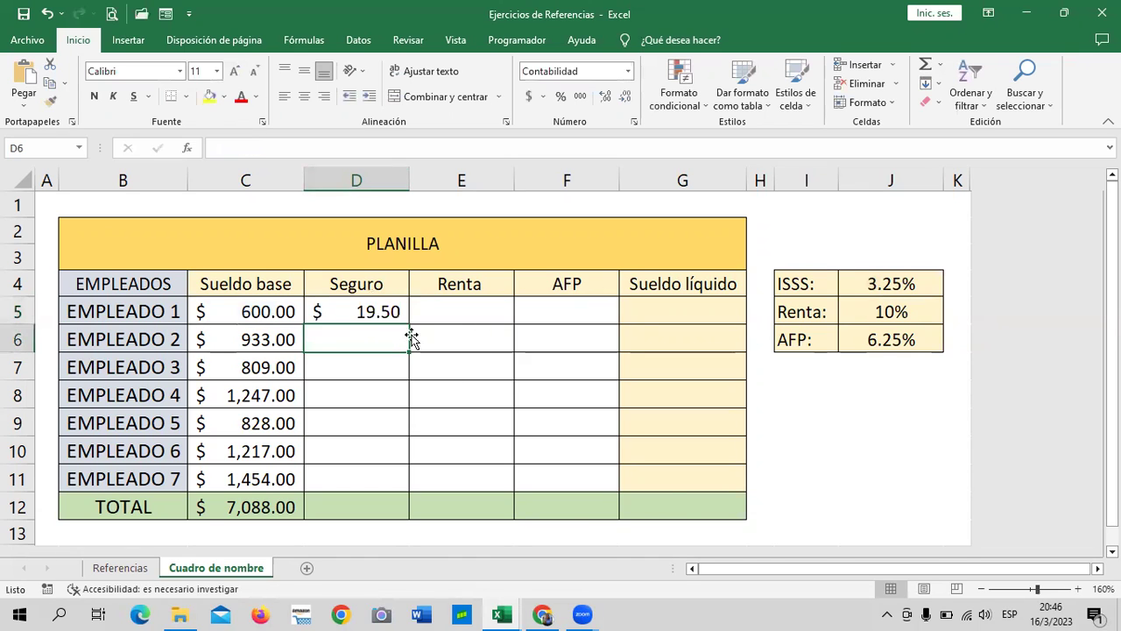
- Copy the Seguro formula down to D11 and inspect the last employee's formula
{"action": "left_click", "coordinate": [378, 311]}
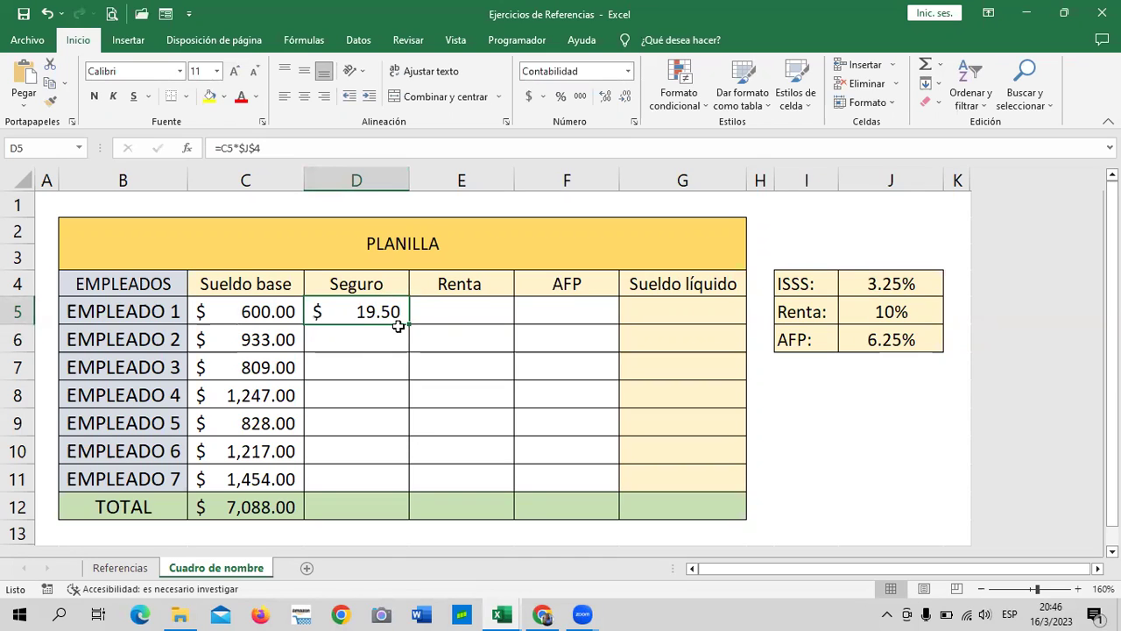
{"action": "left_click_drag", "start_coordinate": [411, 324], "coordinate": [410, 481]}
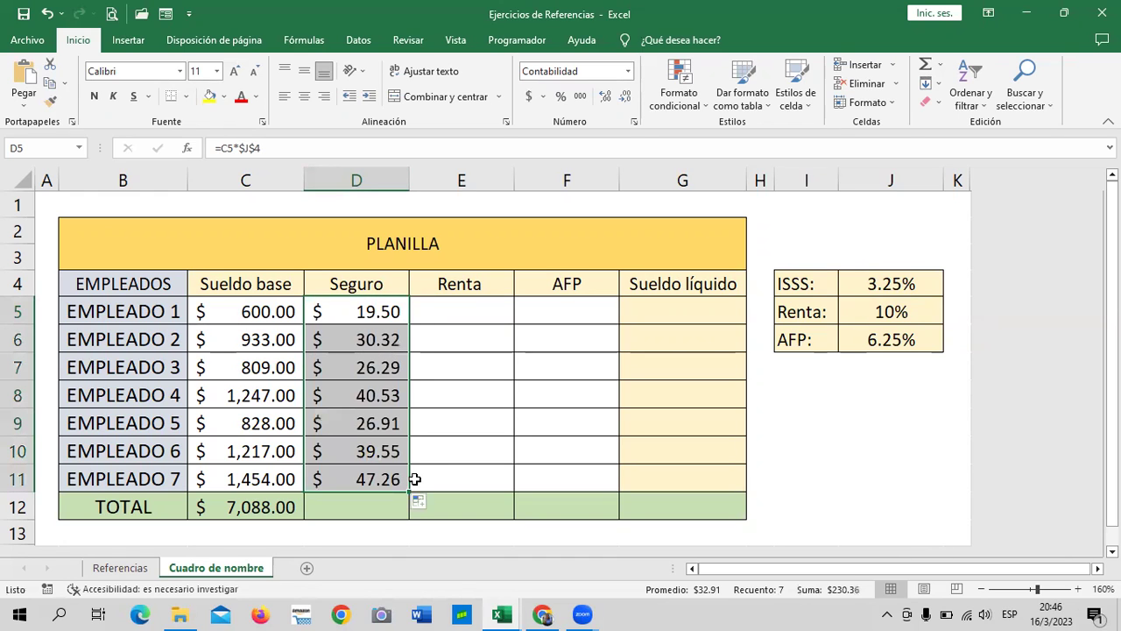
{"action": "left_click", "coordinate": [467, 479]}
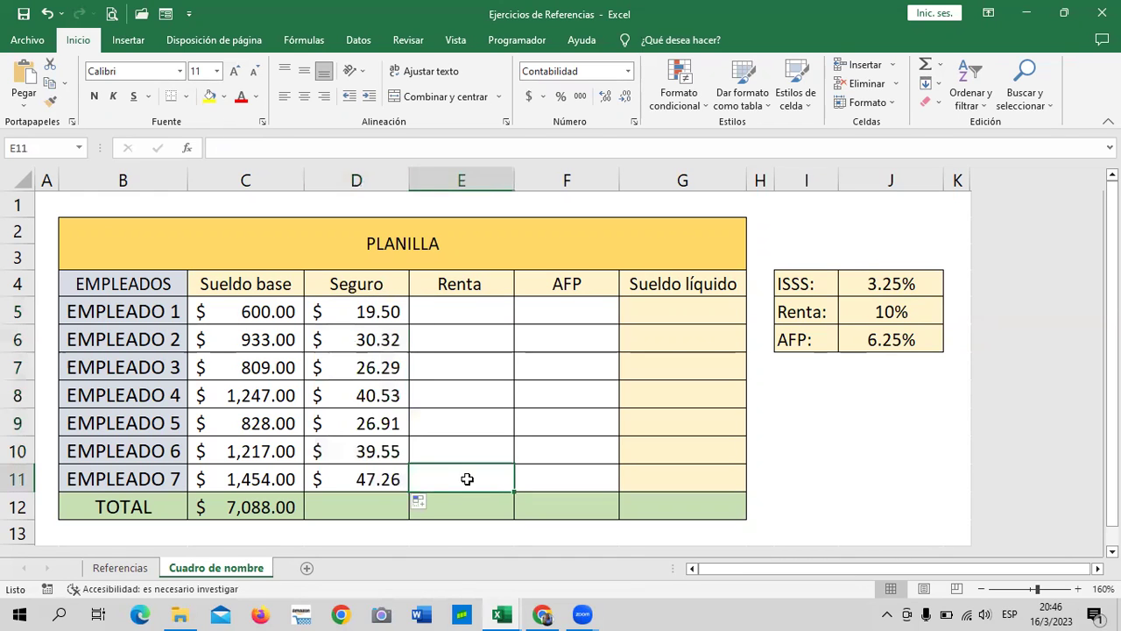
{"action": "left_click", "coordinate": [382, 480]}
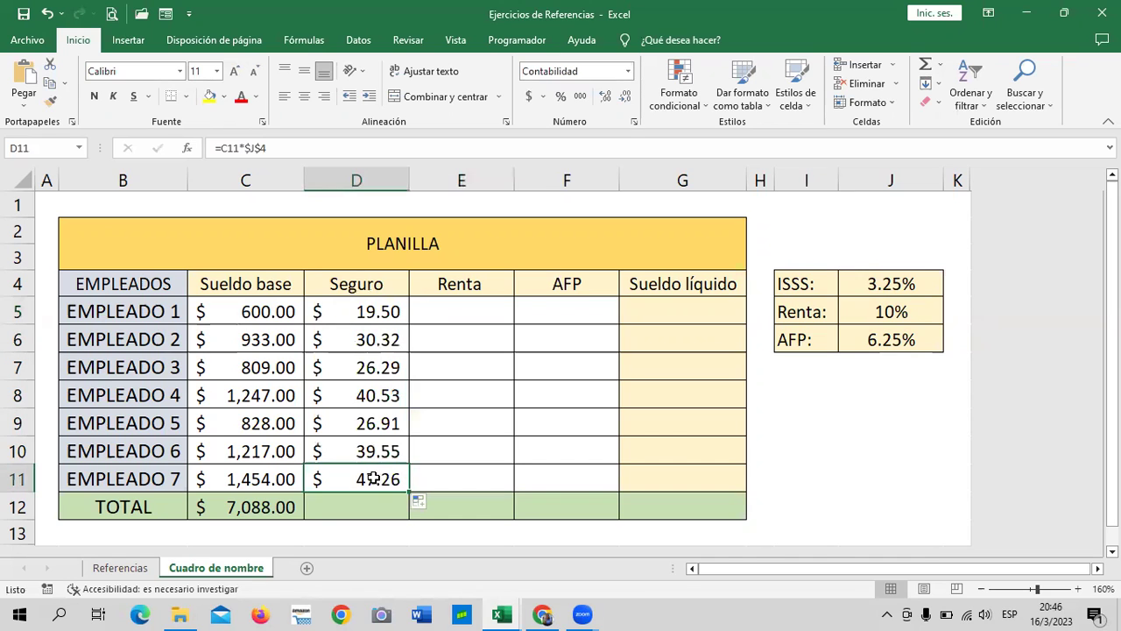
{"action": "left_click", "coordinate": [371, 457]}
{"action": "left_click", "coordinate": [364, 481]}
{"action": "left_click", "coordinate": [303, 154]}
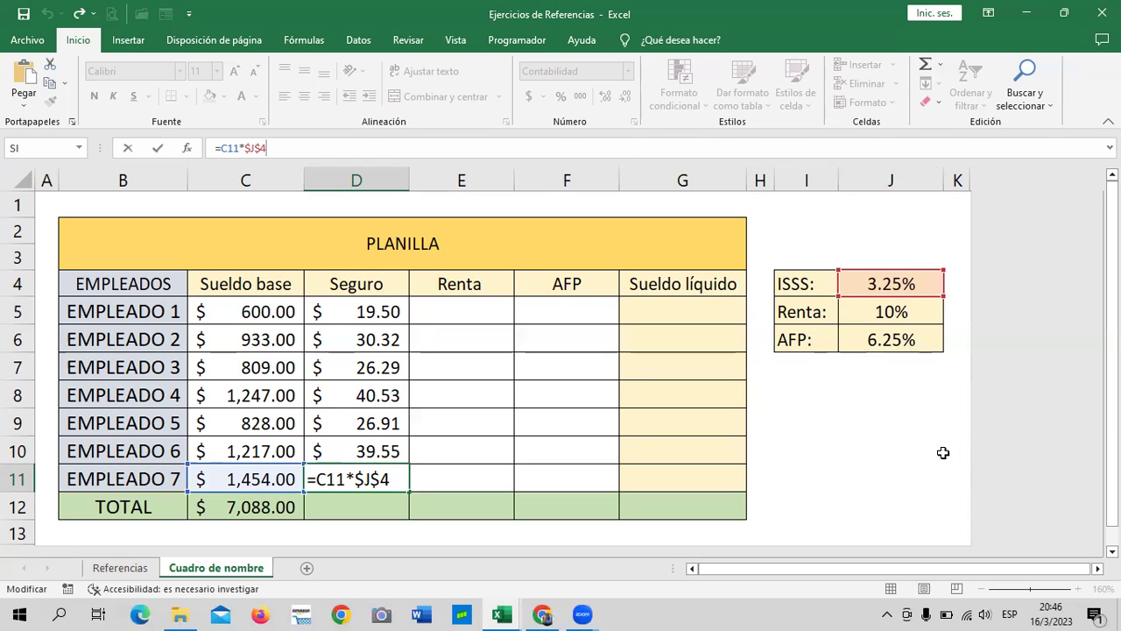
{"action": "key", "text": "Return"}
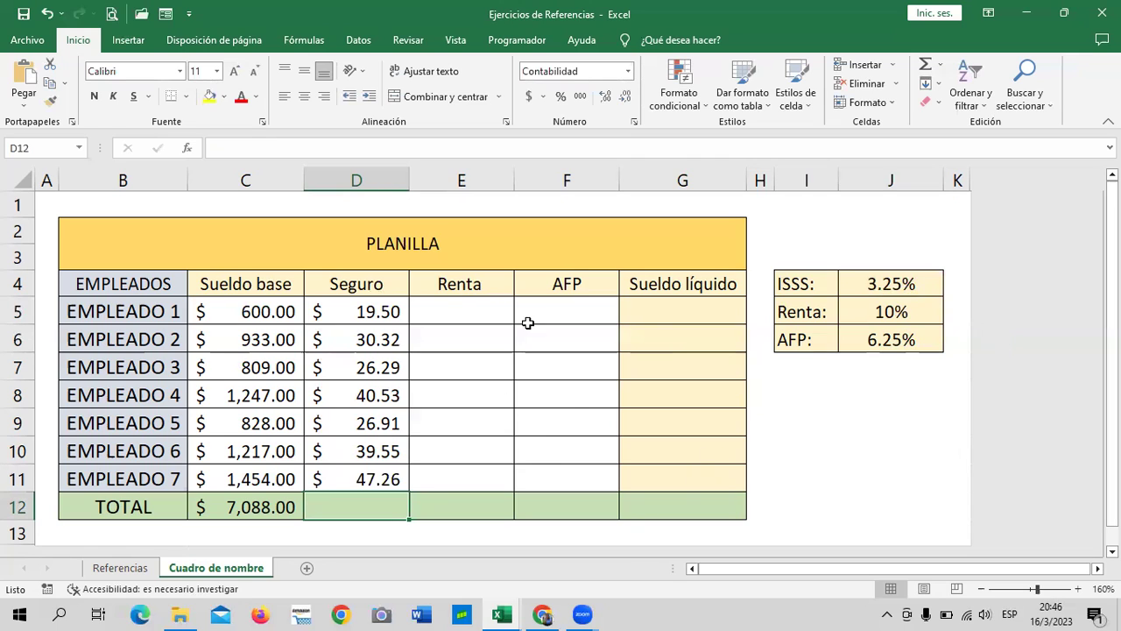
- Start a =C5*J5 Renta formula in E5, then discard it and leave the cell empty
{"action": "left_click", "coordinate": [455, 306]}
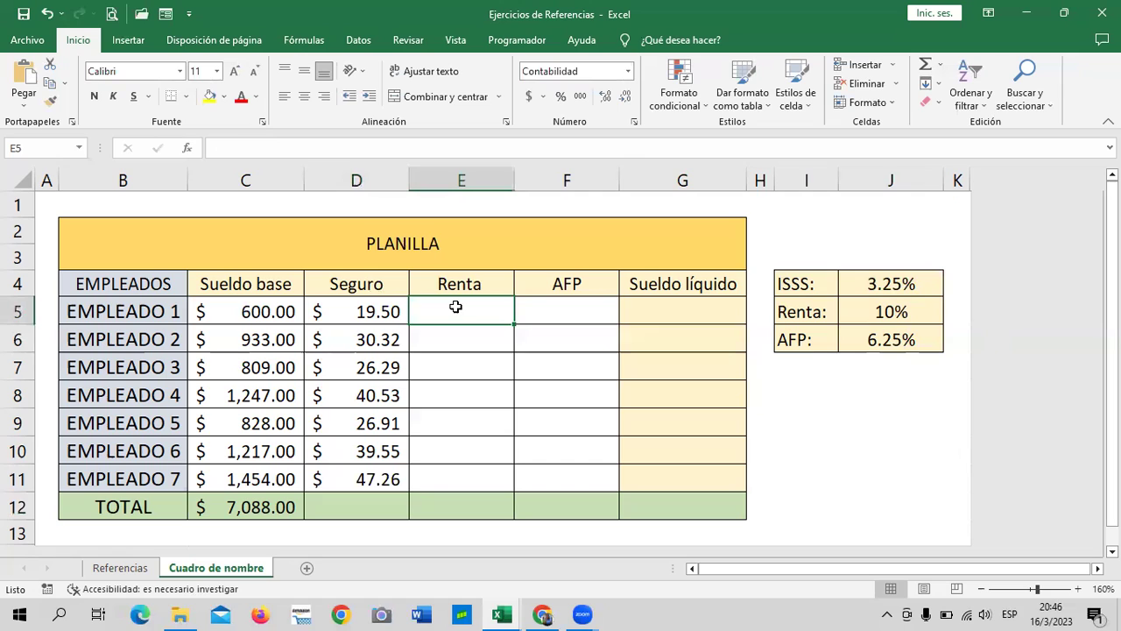
{"action": "type", "text": "="}
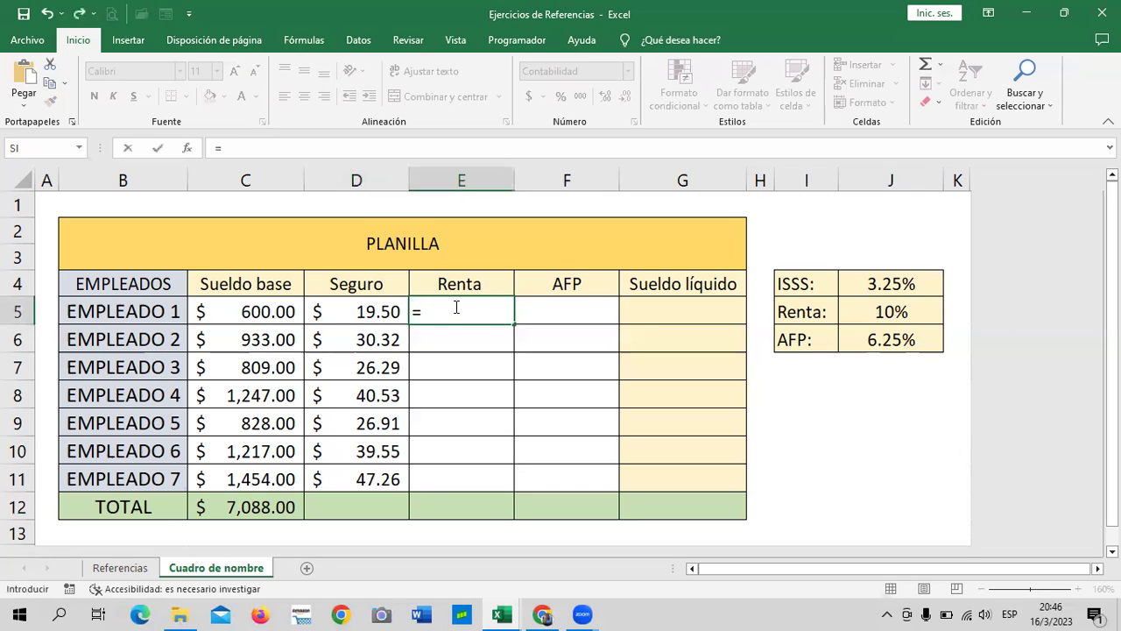
{"action": "left_click", "coordinate": [221, 303]}
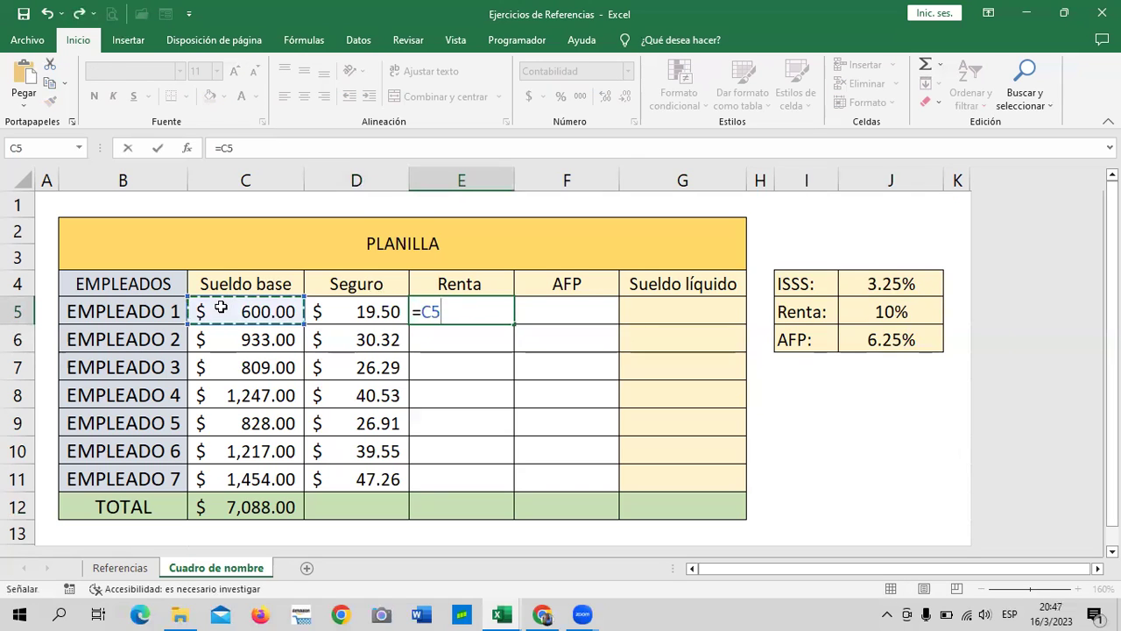
{"action": "type", "text": "*"}
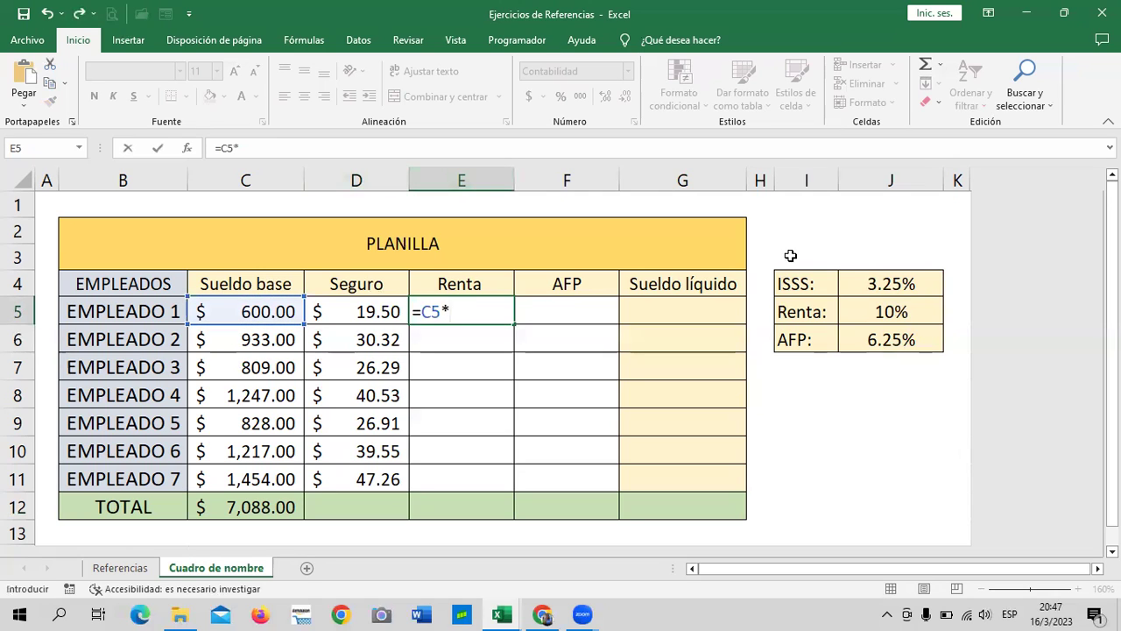
{"action": "left_click", "coordinate": [902, 313]}
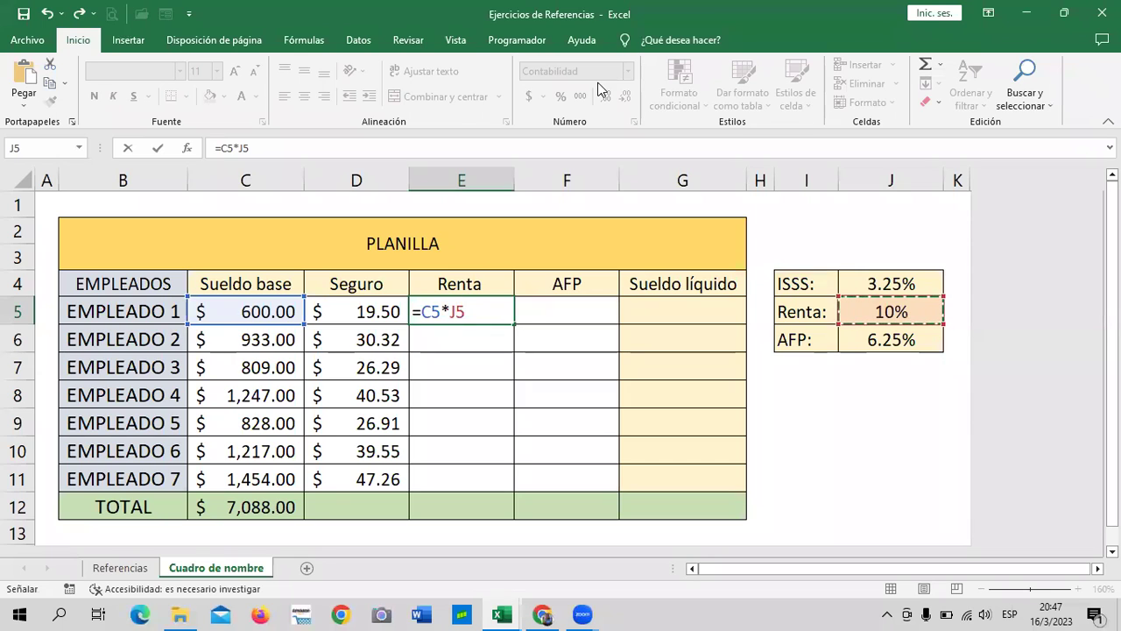
{"action": "key", "text": "BackSpace"}
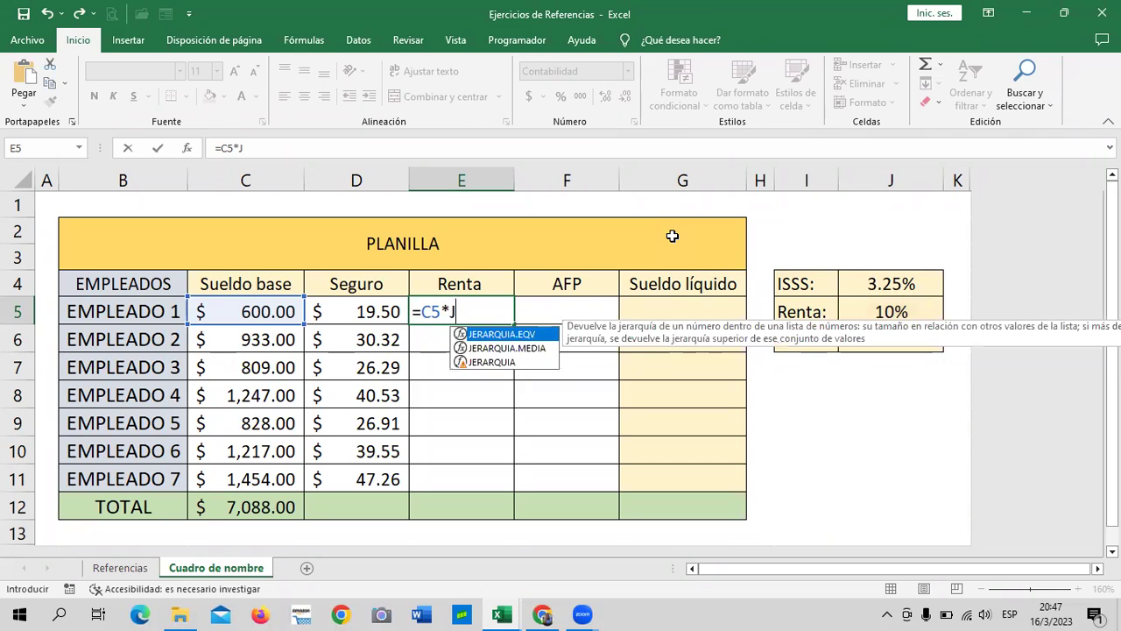
{"action": "key", "text": "BackSpace"}
{"action": "key", "text": "BackSpace"}
{"action": "key", "text": "BackSpace"}
{"action": "key", "text": "Escape"}
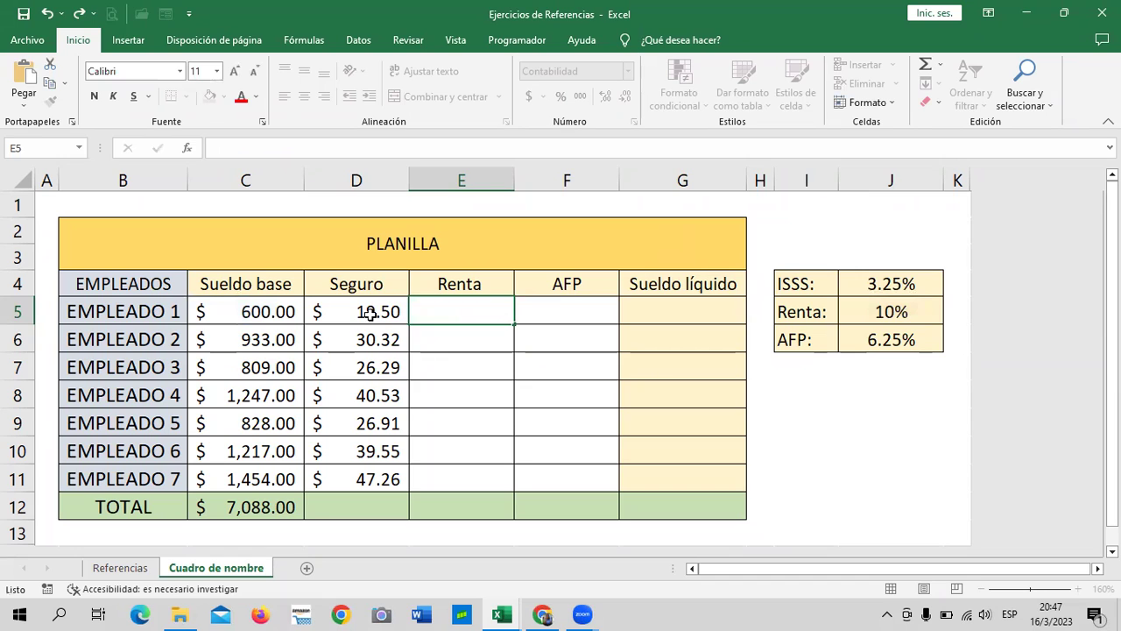
{"action": "left_click", "coordinate": [366, 317]}
- Enter =C5*$J$5 in E5 so EMPLEADO 1's Renta uses the locked 10% rate
{"action": "left_click", "coordinate": [487, 310]}
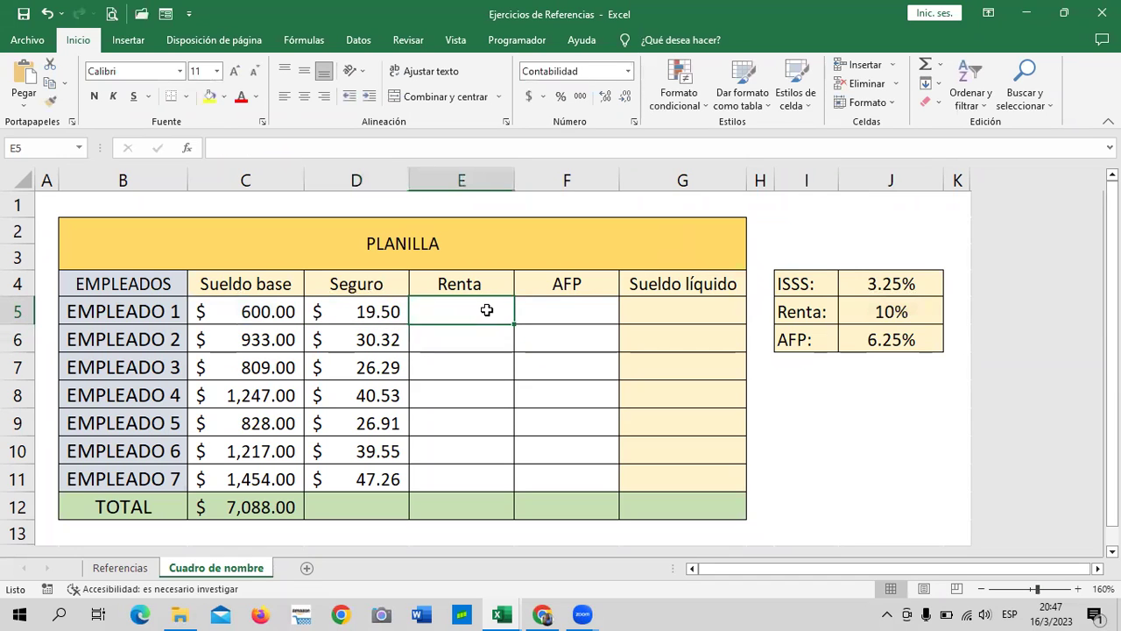
{"action": "type", "text": "="}
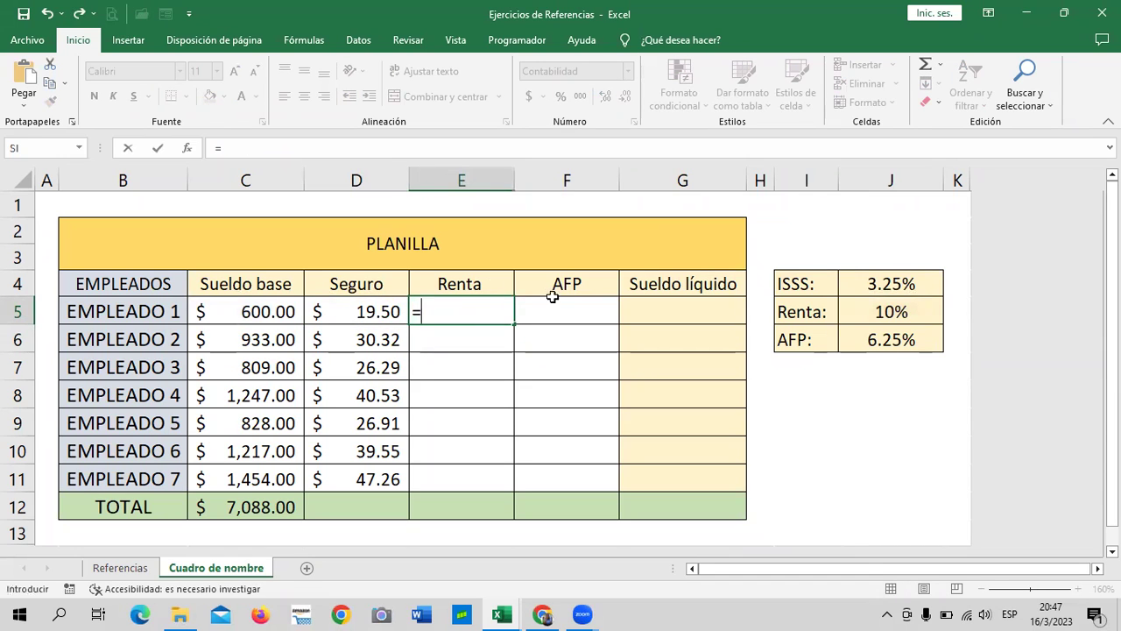
{"action": "left_click", "coordinate": [253, 311]}
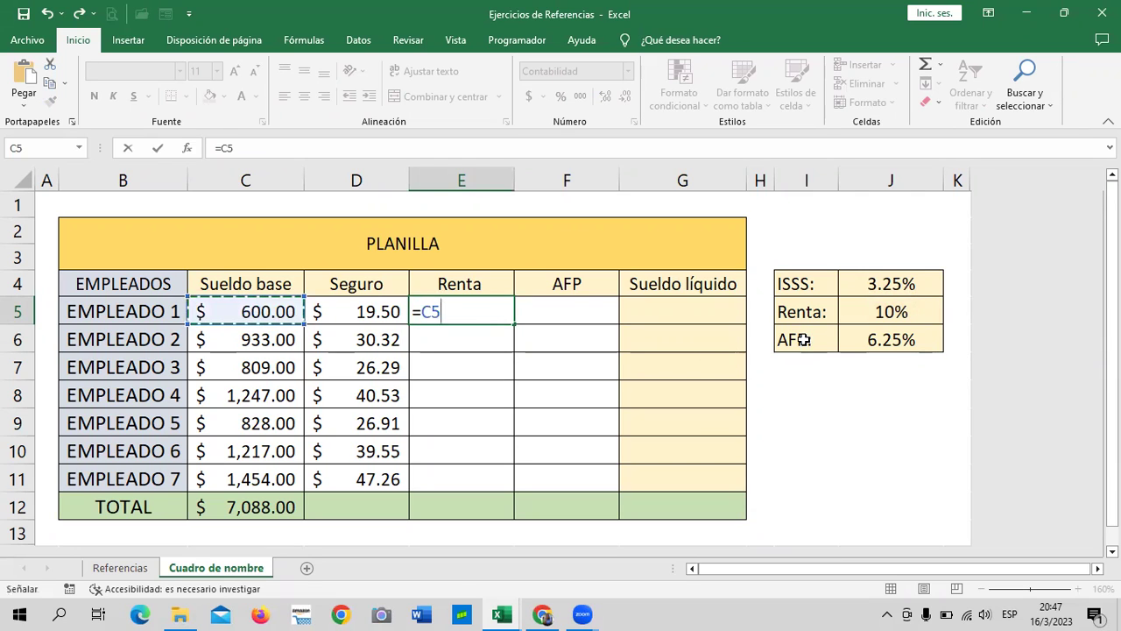
{"action": "type", "text": "*"}
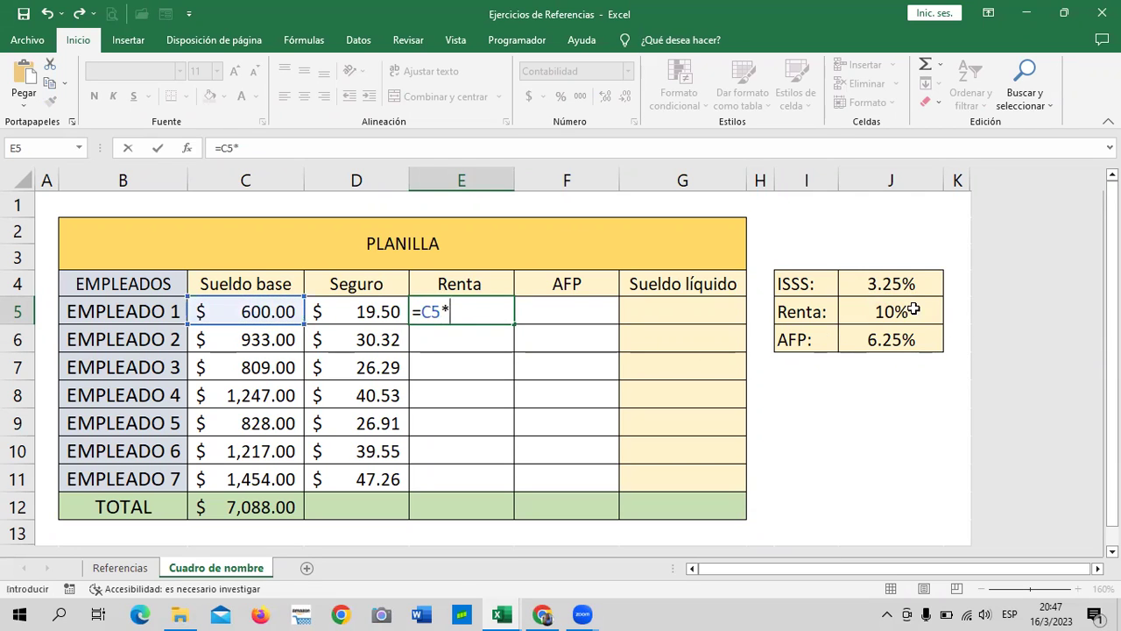
{"action": "left_click", "coordinate": [913, 310]}
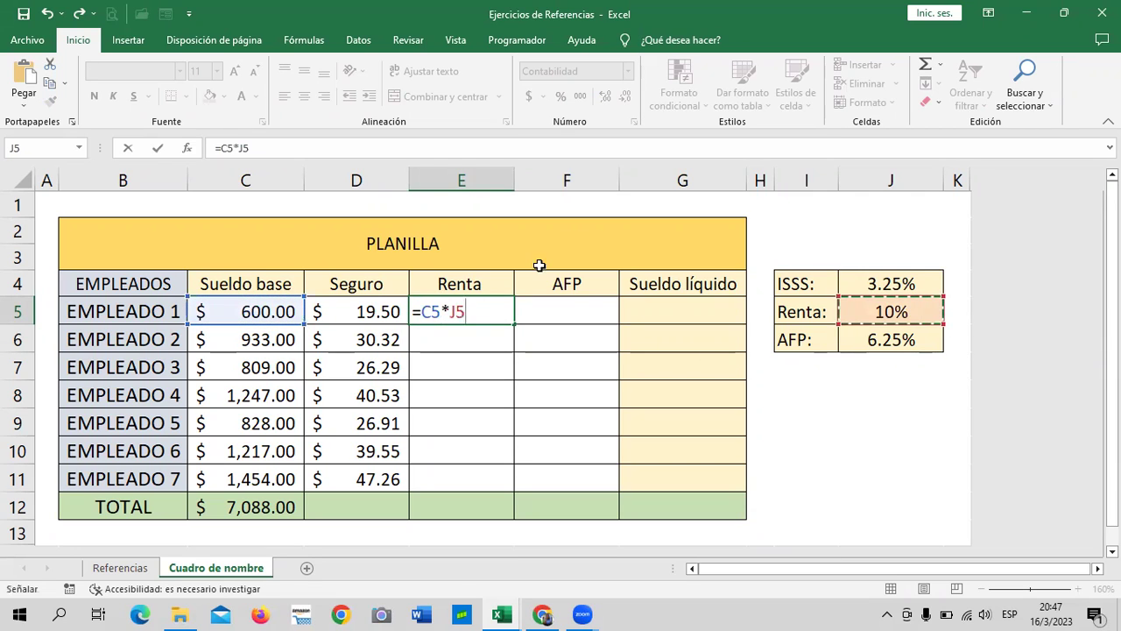
{"action": "left_click", "coordinate": [242, 149]}
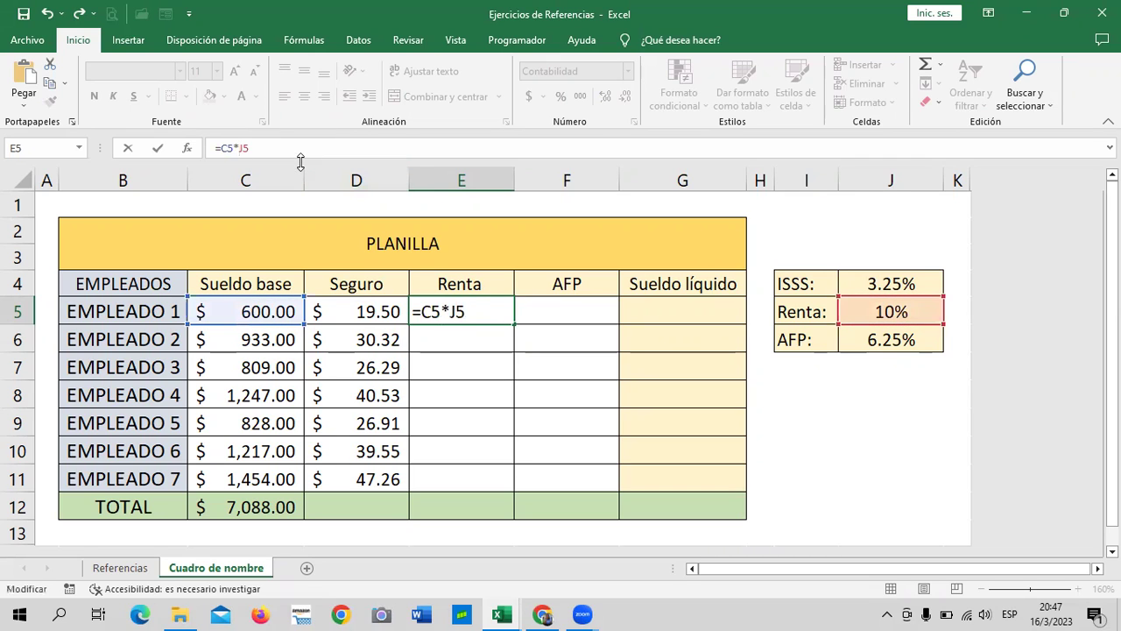
{"action": "type", "text": "$"}
{"action": "key", "text": "Right"}
{"action": "type", "text": "$"}
{"action": "key", "text": "ctrl+Return"}
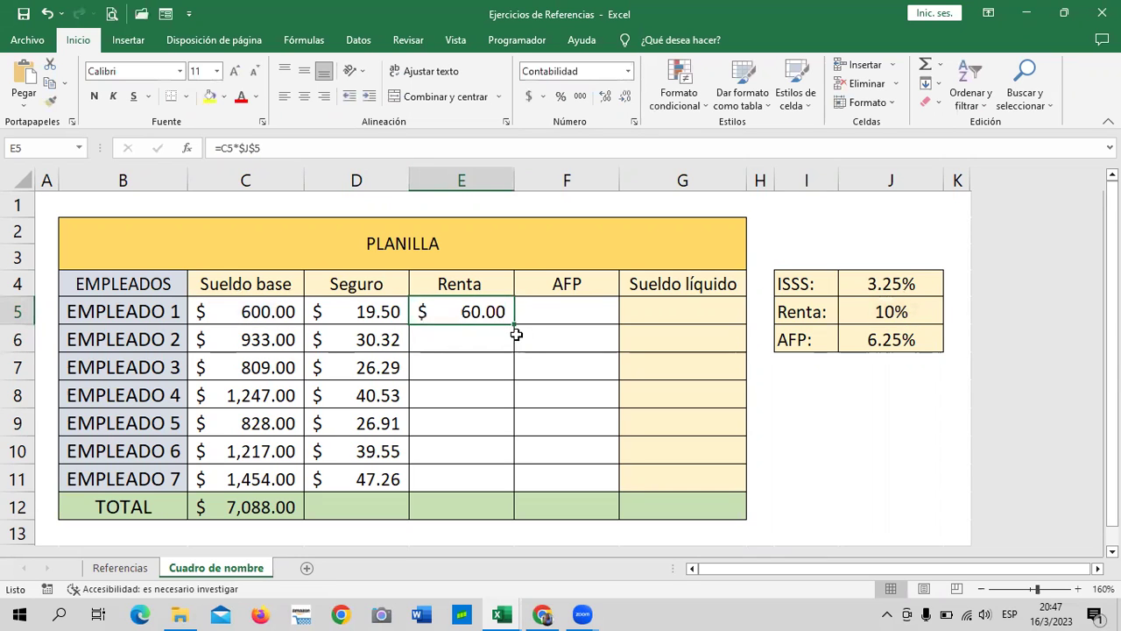
- Fill the Renta formula down to E11 and verify the copies still reference $J$5
{"action": "left_click_drag", "start_coordinate": [516, 334], "coordinate": [535, 463]}
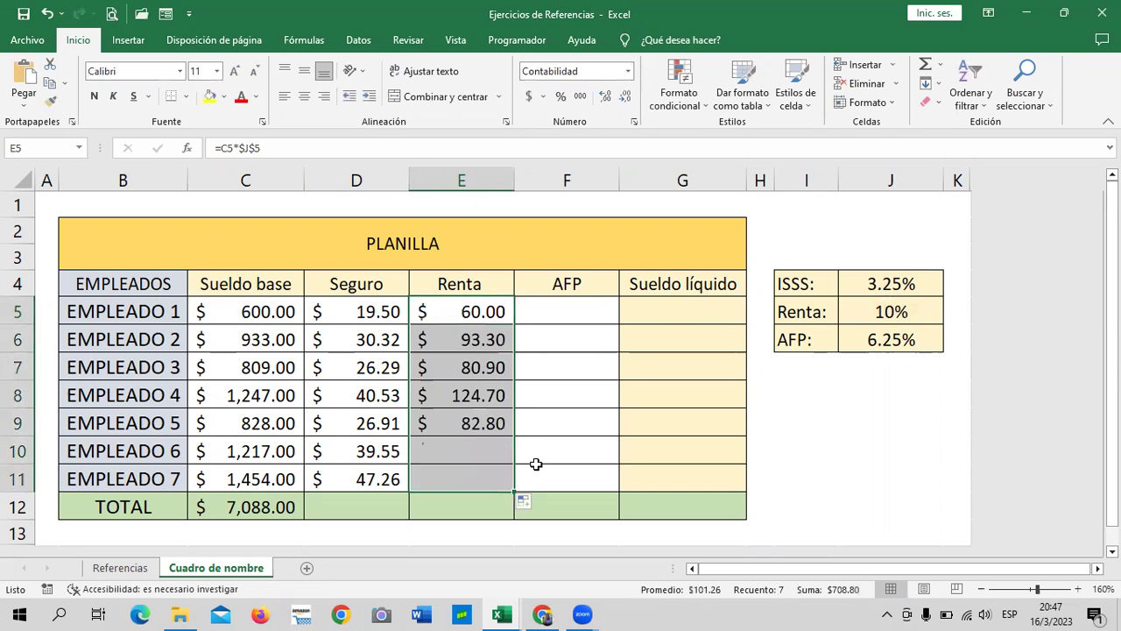
{"action": "left_click", "coordinate": [901, 316]}
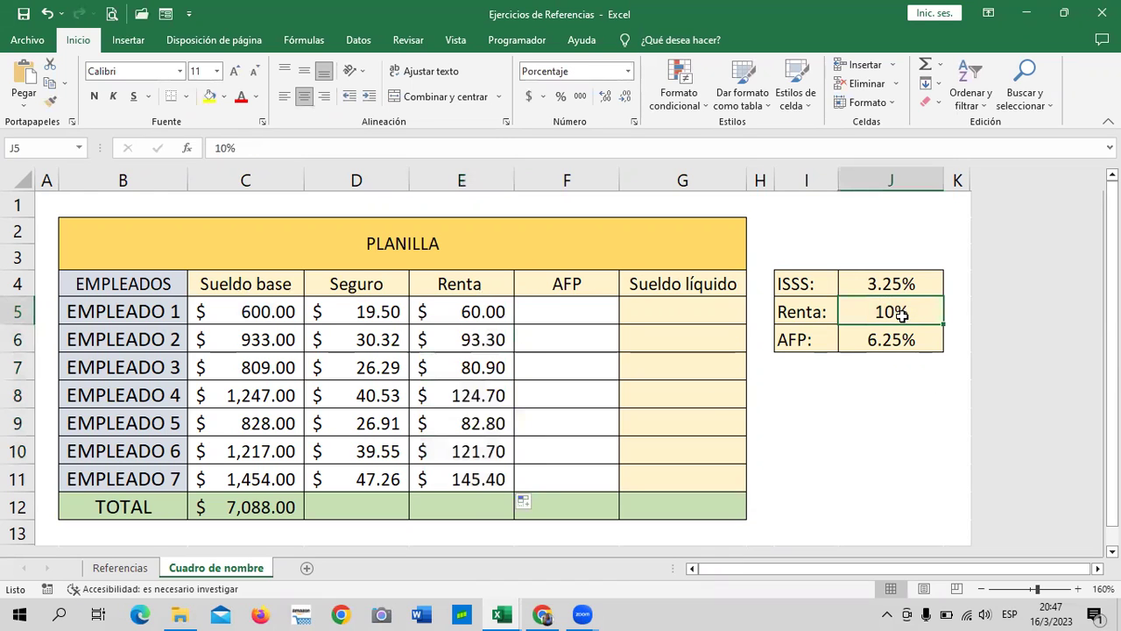
{"action": "left_click", "coordinate": [459, 475]}
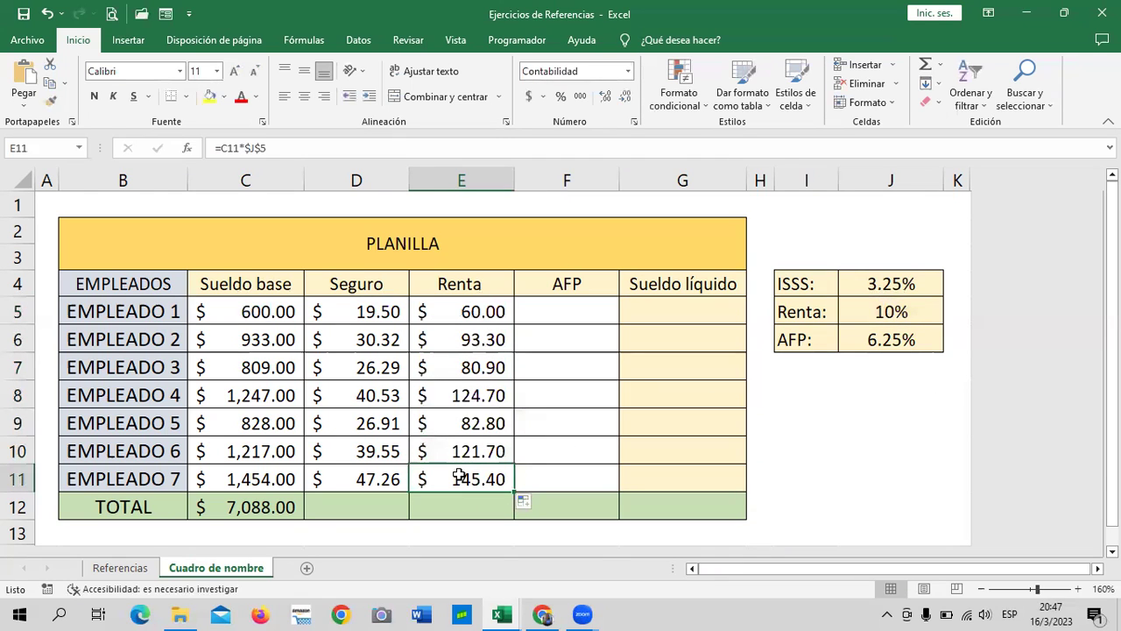
{"action": "left_click", "coordinate": [445, 450]}
{"action": "left_click", "coordinate": [448, 424]}
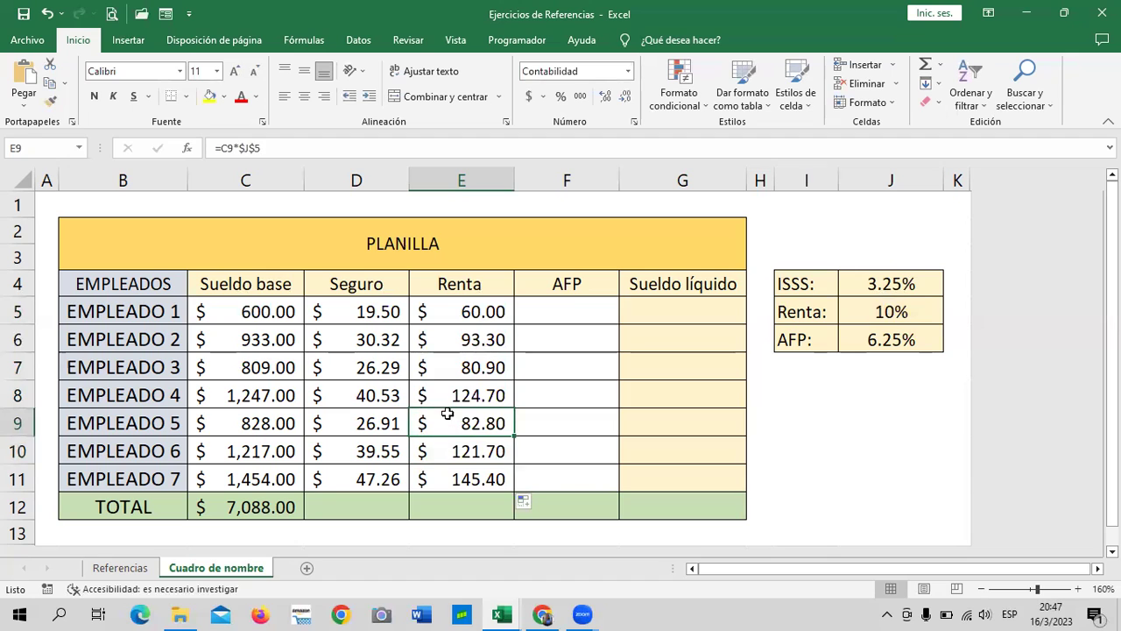
{"action": "left_click", "coordinate": [440, 395]}
{"action": "left_click", "coordinate": [372, 148]}
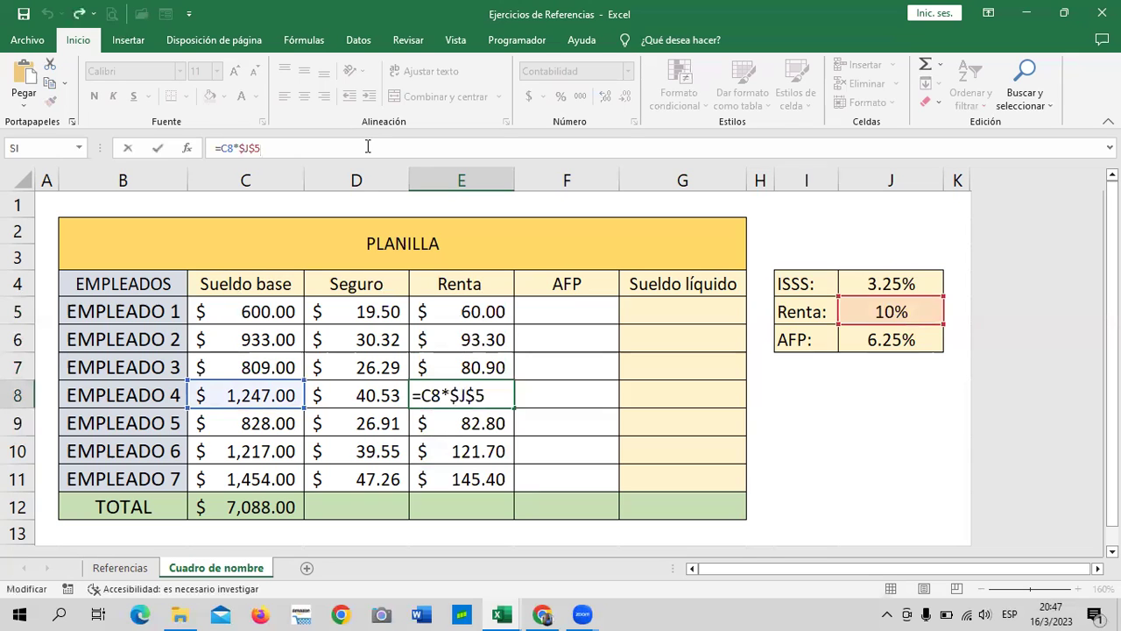
{"action": "key", "text": "Return"}
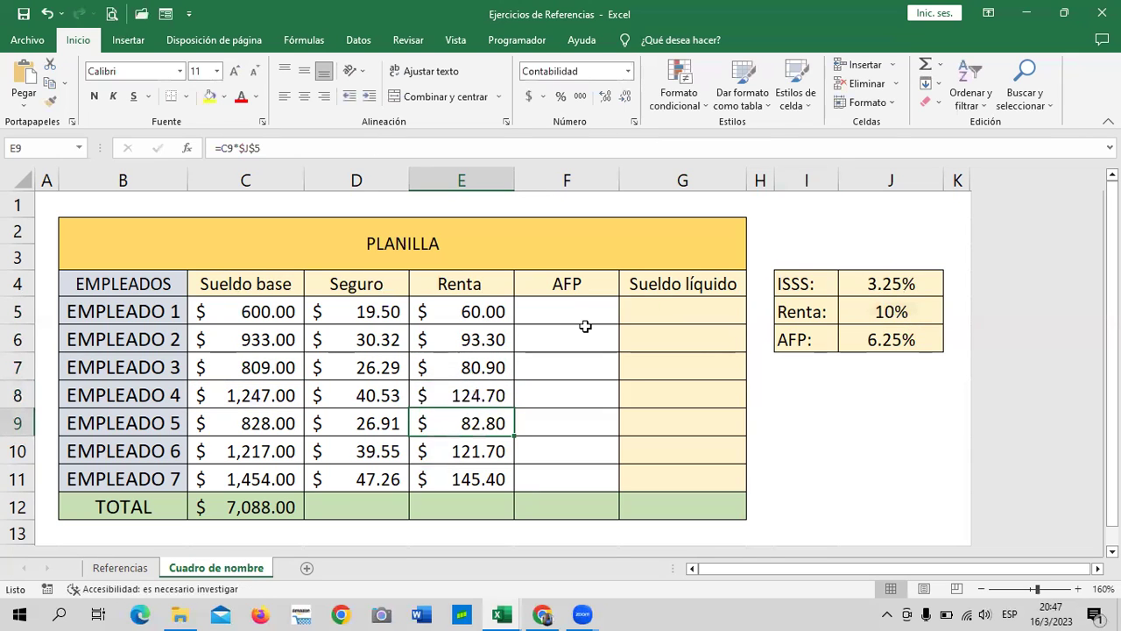
{"action": "left_click", "coordinate": [538, 310]}
- Enter =C5*$J$6 in F5 for EMPLEADO 1's AFP at the locked 6.25% rate
{"action": "type", "text": "="}
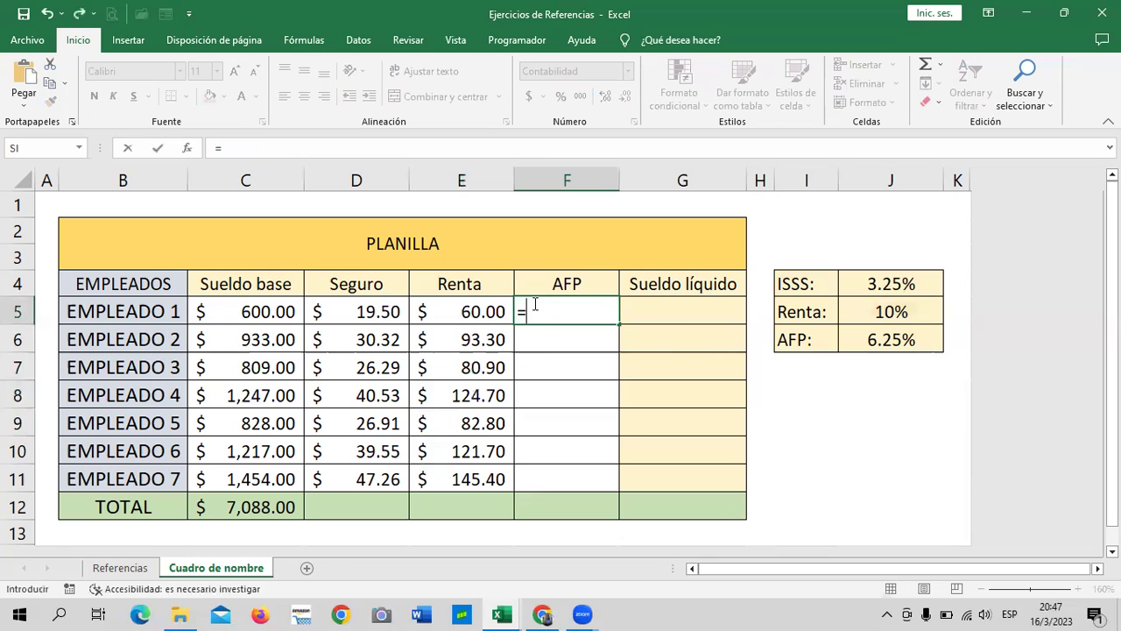
{"action": "left_click", "coordinate": [281, 312]}
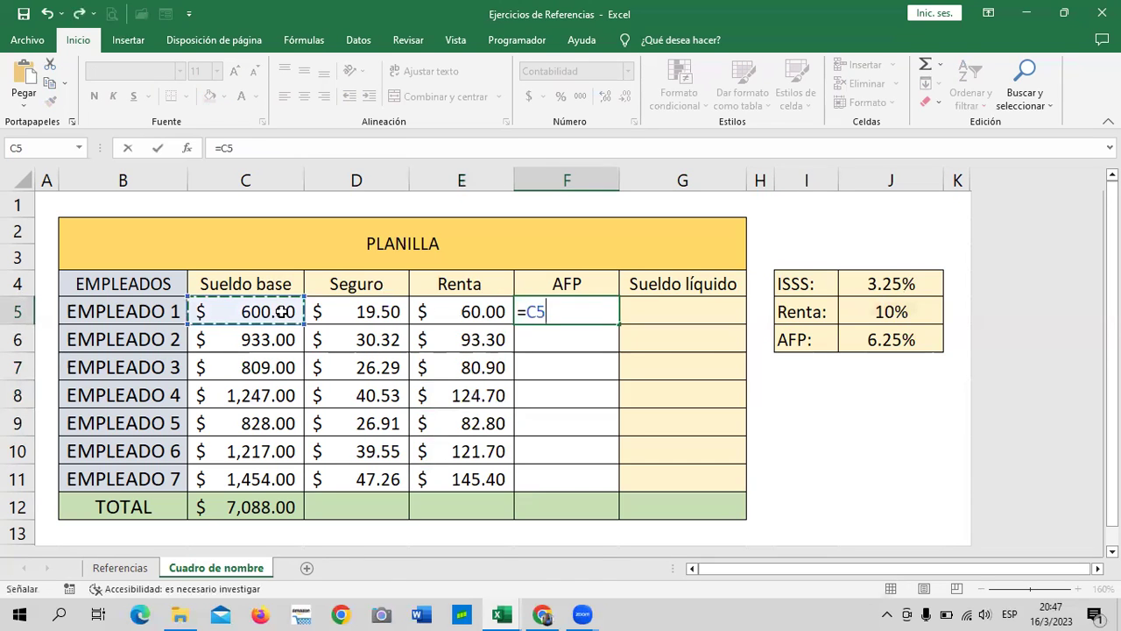
{"action": "type", "text": "*"}
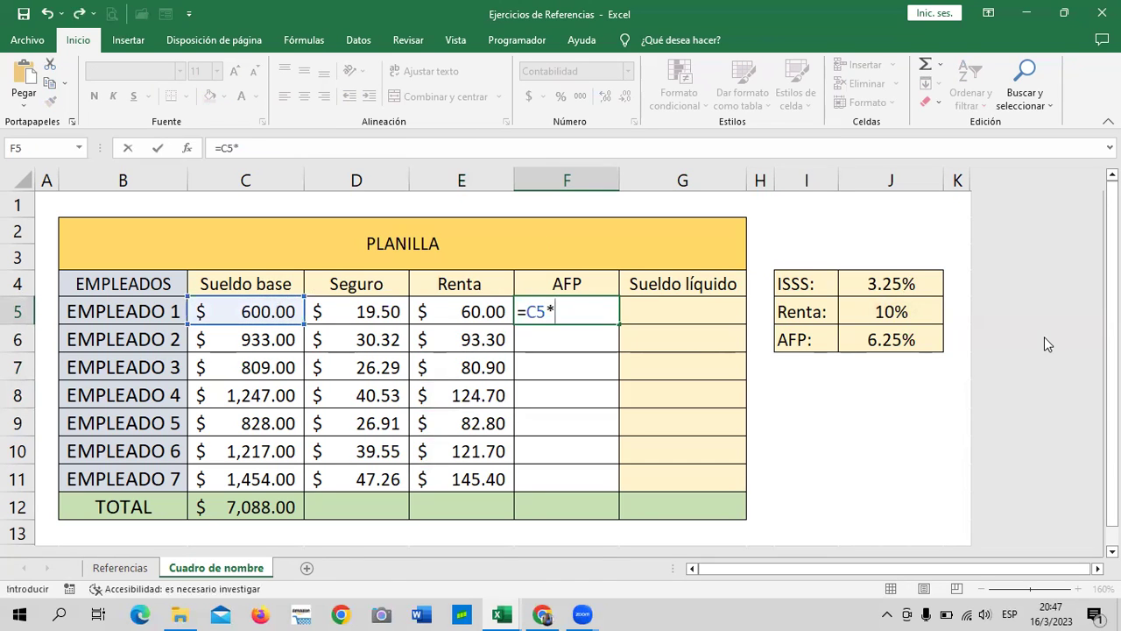
{"action": "left_click", "coordinate": [899, 340]}
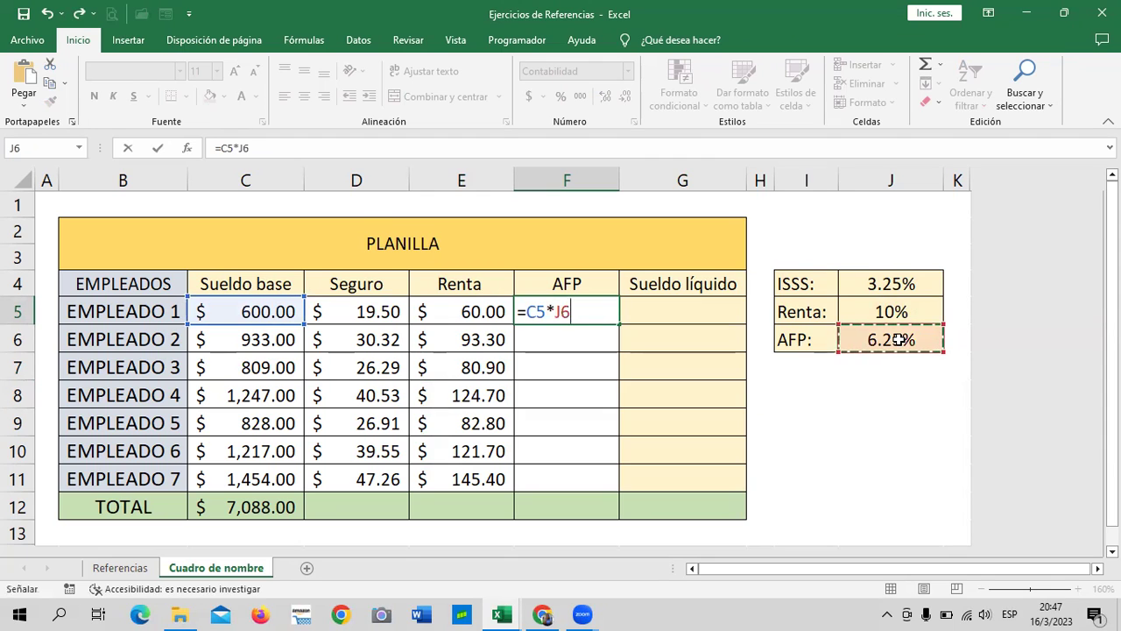
{"action": "left_click", "coordinate": [239, 148]}
{"action": "type", "text": "$"}
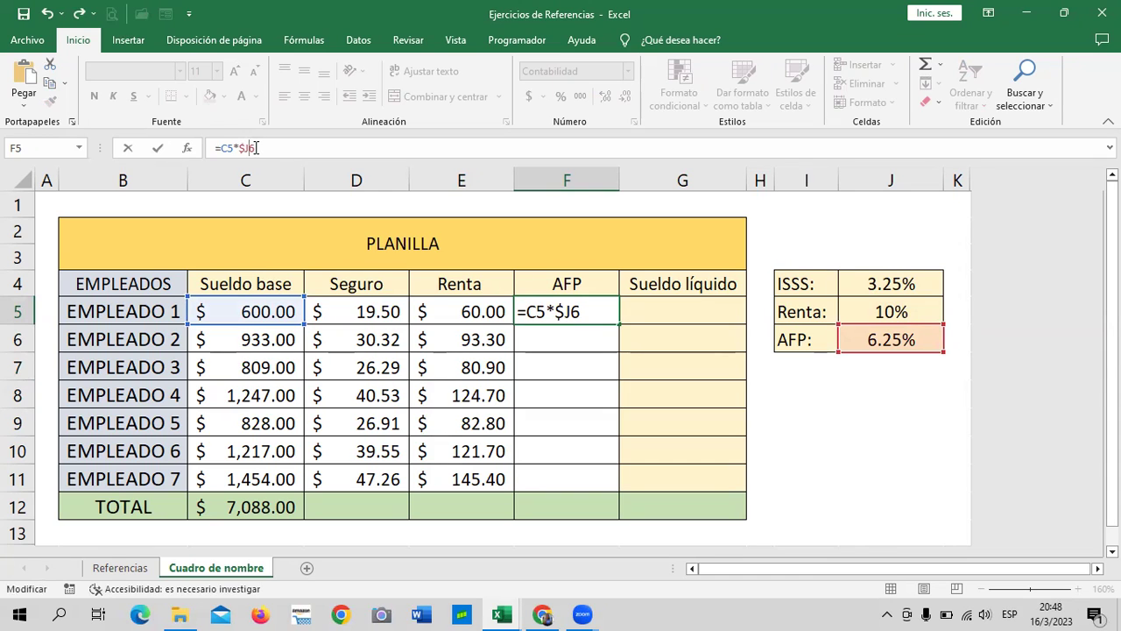
{"action": "type", "text": "$"}
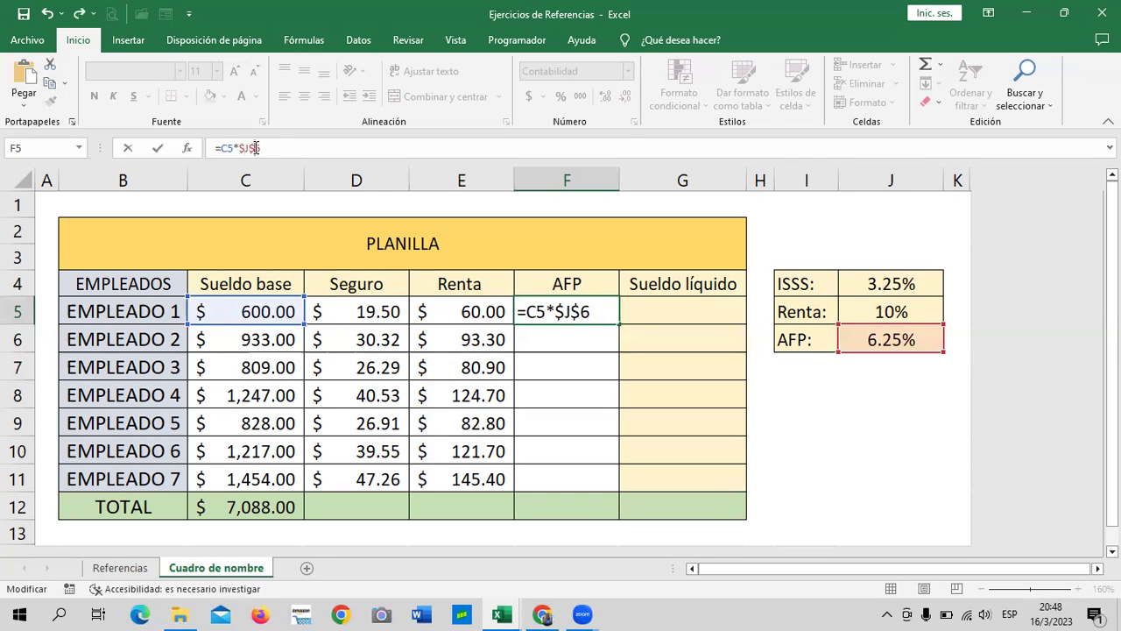
{"action": "key", "text": "Return"}
- Copy the AFP formula down to F11 and check the F10 and F11 formulas
{"action": "key", "text": "Up"}
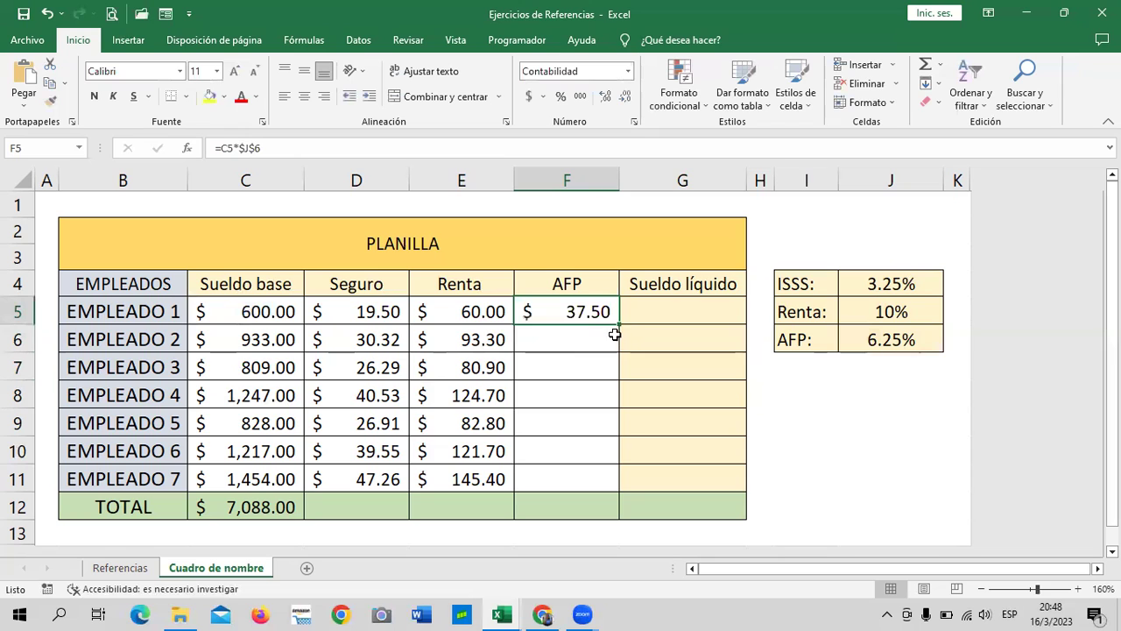
{"action": "mouse_move", "coordinate": [620, 325]}
{"action": "left_mouse_down"}
{"action": "mouse_move", "coordinate": [644, 489]}
{"action": "mouse_move", "coordinate": [653, 490]}
{"action": "left_mouse_up"}
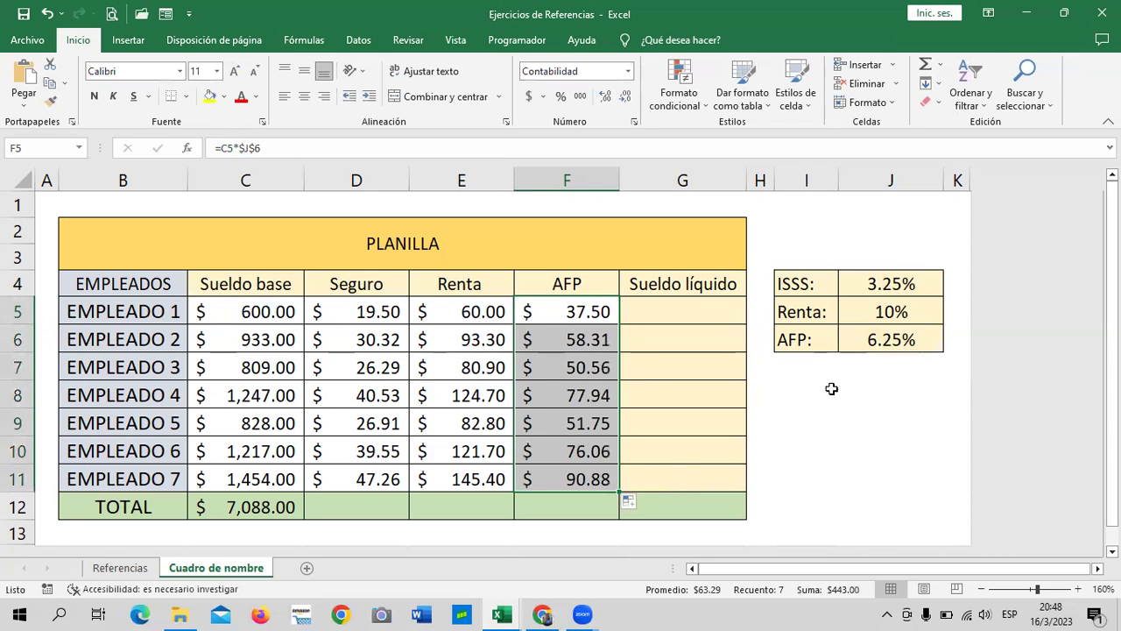
{"action": "left_click", "coordinate": [689, 450]}
{"action": "left_click", "coordinate": [598, 480]}
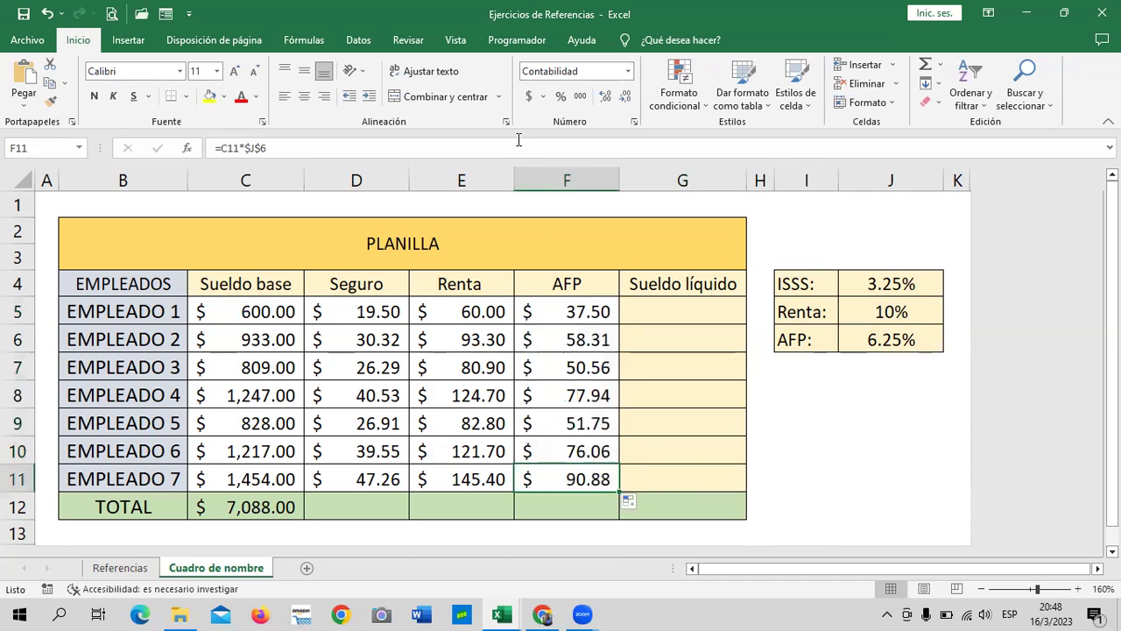
{"action": "left_click", "coordinate": [491, 150]}
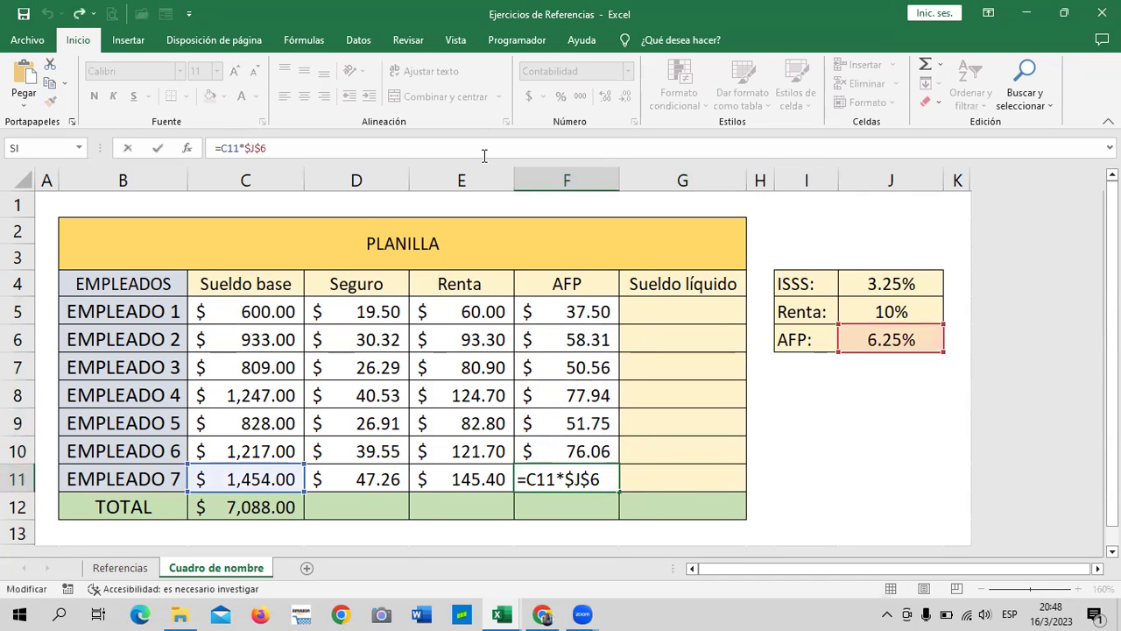
{"action": "key", "text": "Return"}
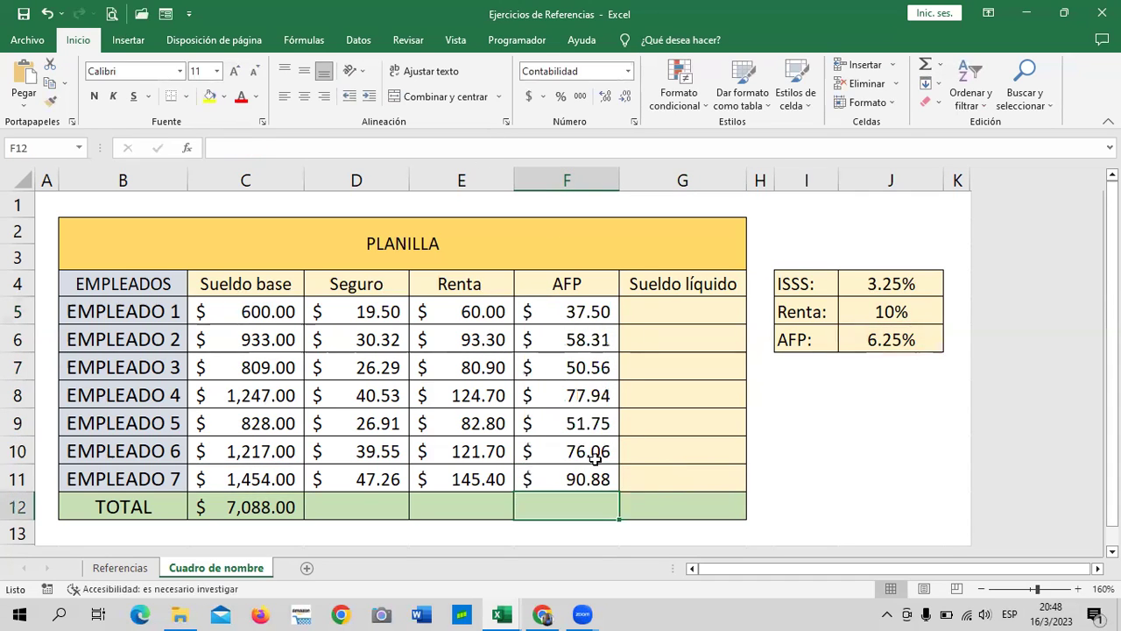
{"action": "left_click", "coordinate": [596, 451]}
{"action": "left_click", "coordinate": [444, 148]}
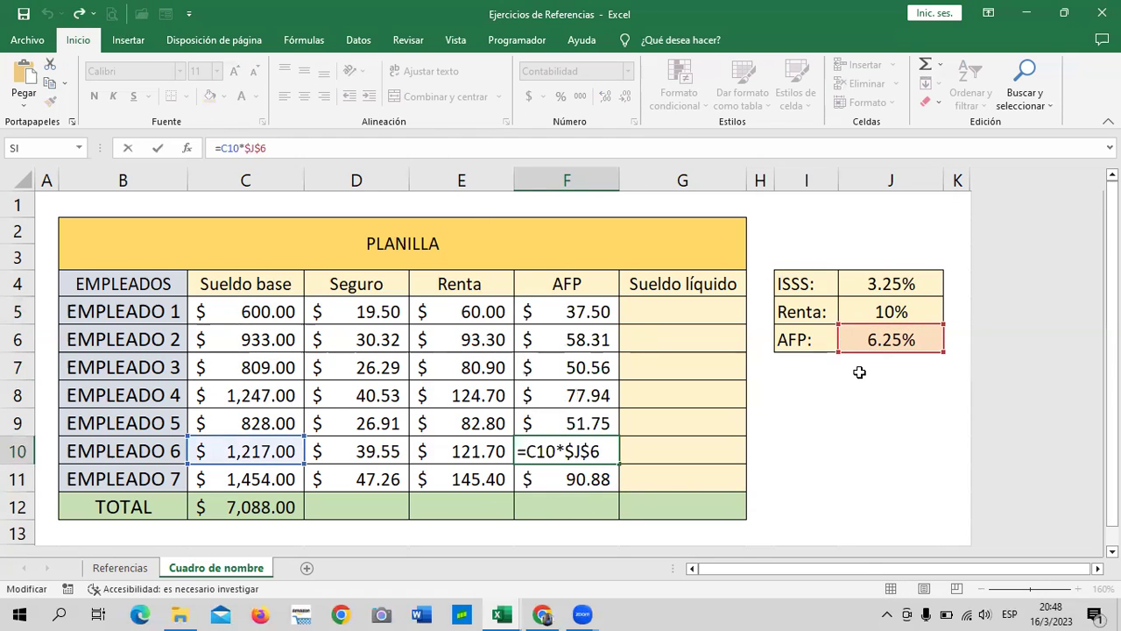
{"action": "key", "text": "Return"}
{"action": "left_click", "coordinate": [725, 450]}
{"action": "left_click", "coordinate": [562, 489]}
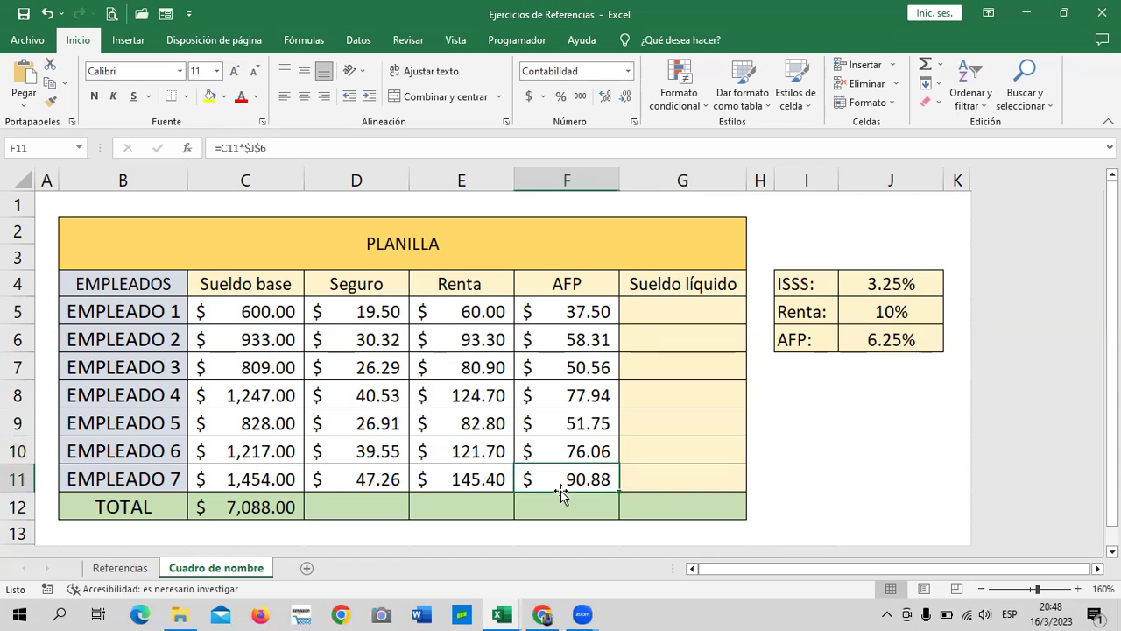
- AutoSum F12, E12 and D12 for AFP $443.00, Renta $708.80 and Seguro $230.36
{"action": "left_click", "coordinate": [566, 503]}
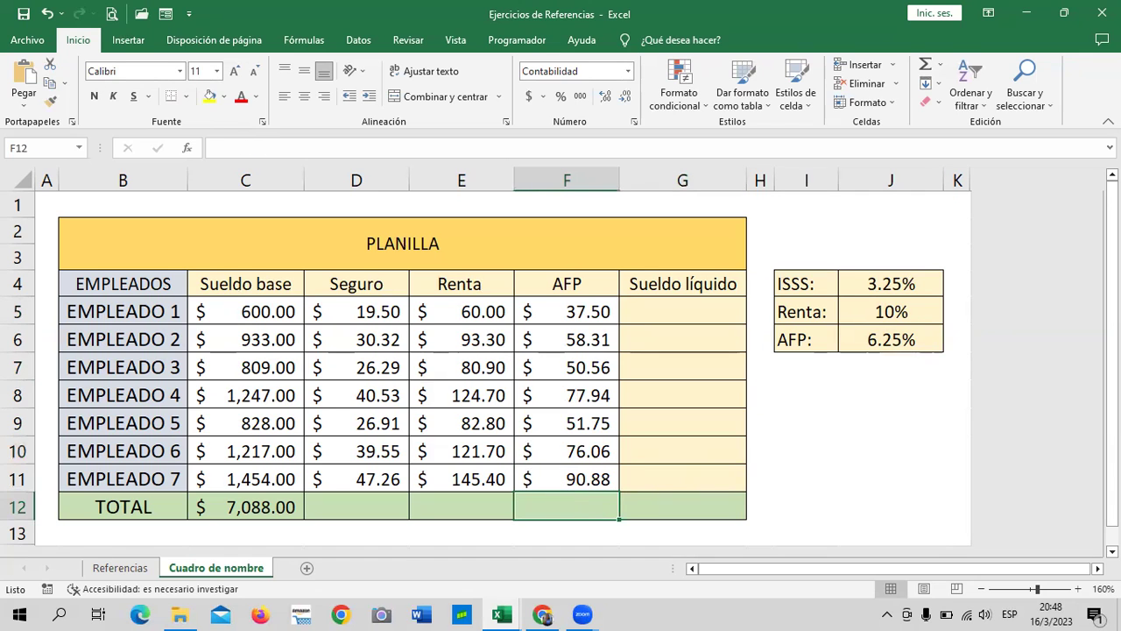
{"action": "left_click", "coordinate": [927, 66]}
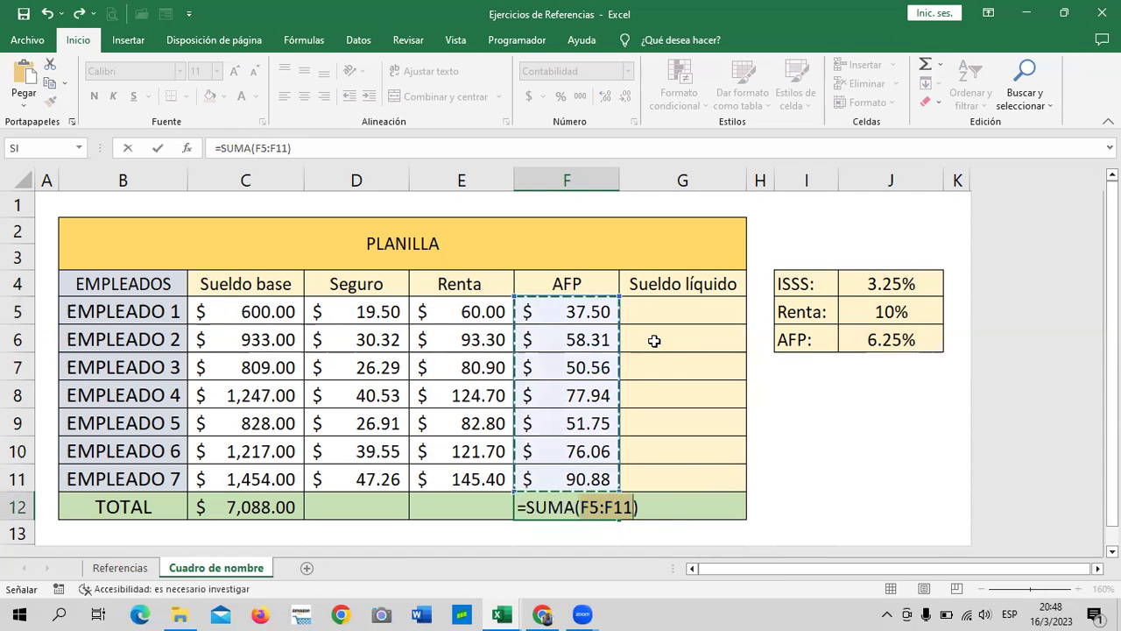
{"action": "key", "text": "Return"}
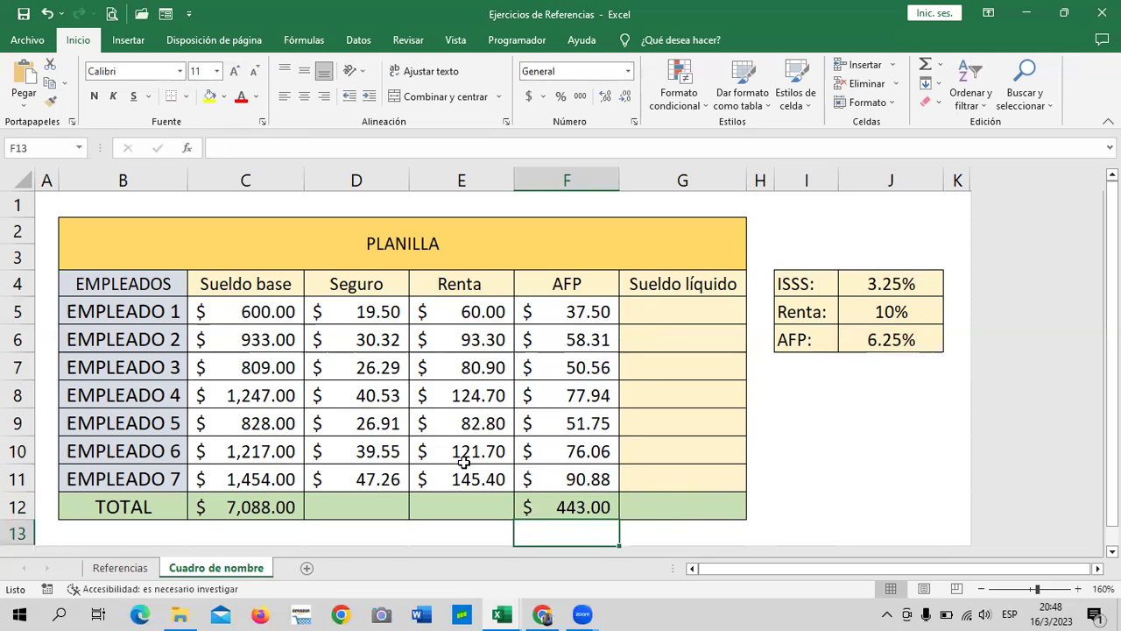
{"action": "left_click", "coordinate": [446, 508]}
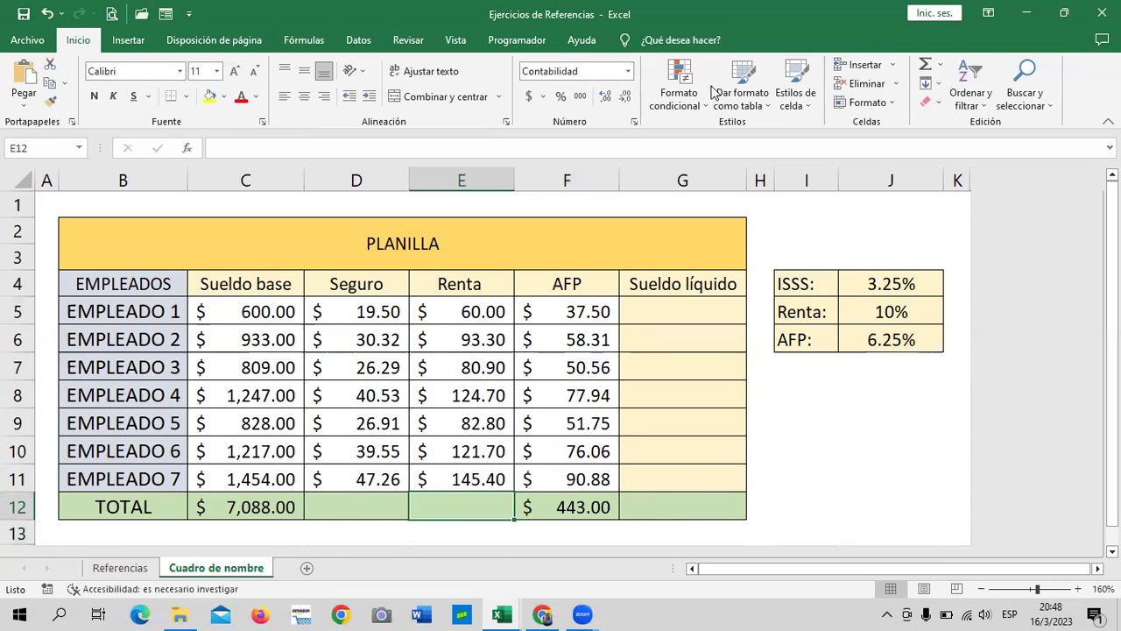
{"action": "left_click", "coordinate": [926, 67]}
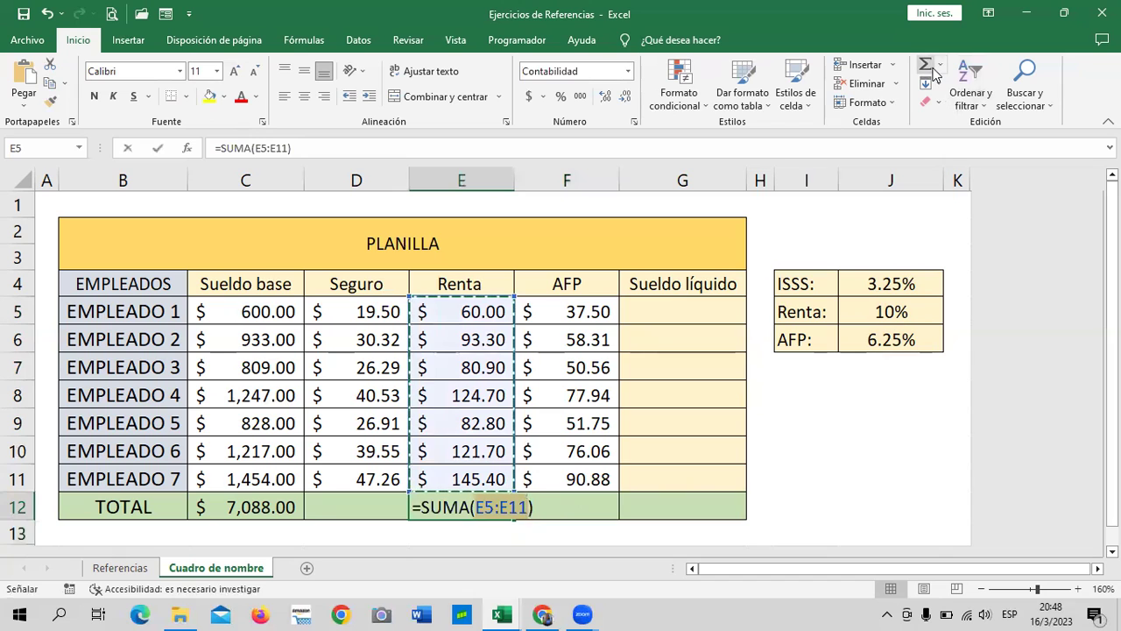
{"action": "key", "text": "Return"}
{"action": "left_click", "coordinate": [346, 504]}
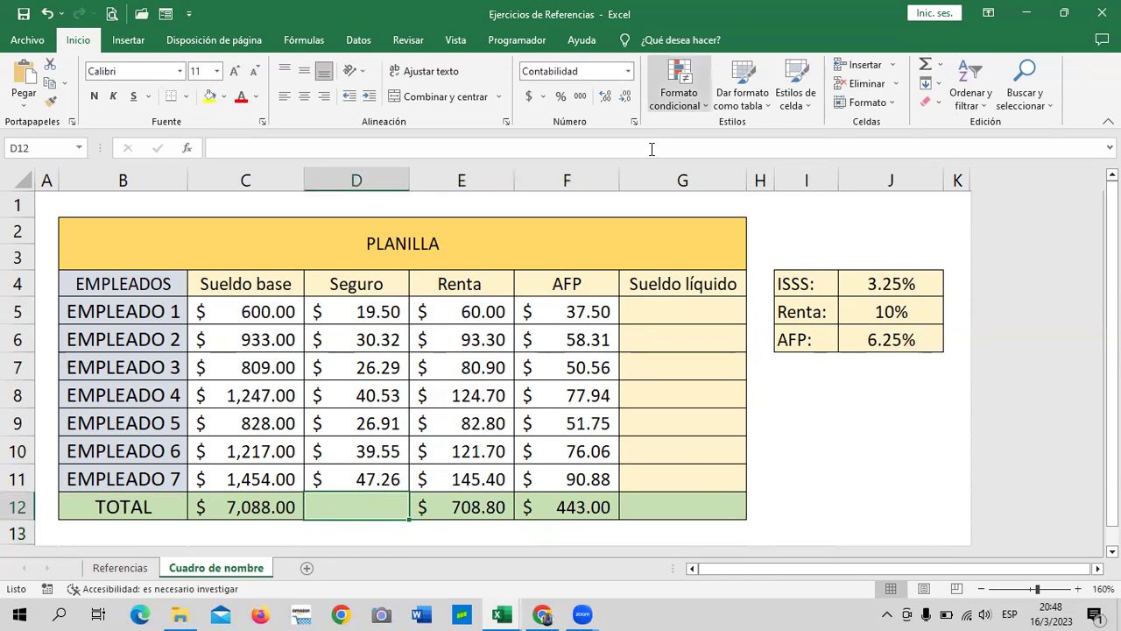
{"action": "left_click", "coordinate": [926, 67]}
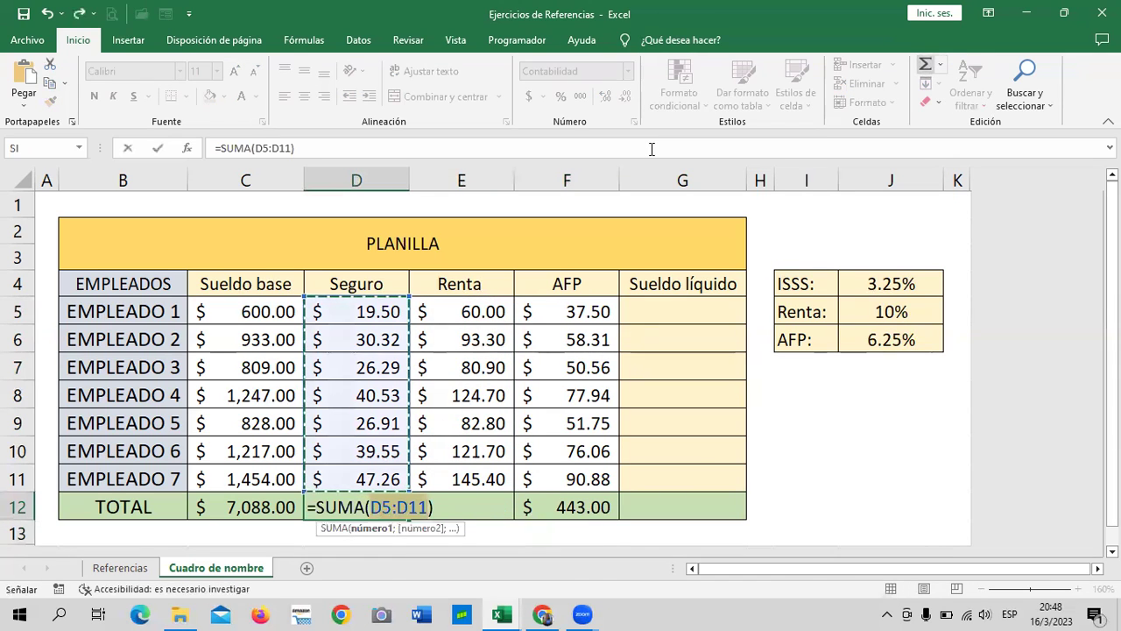
{"action": "left_click", "coordinate": [157, 148]}
{"action": "left_click", "coordinate": [703, 307]}
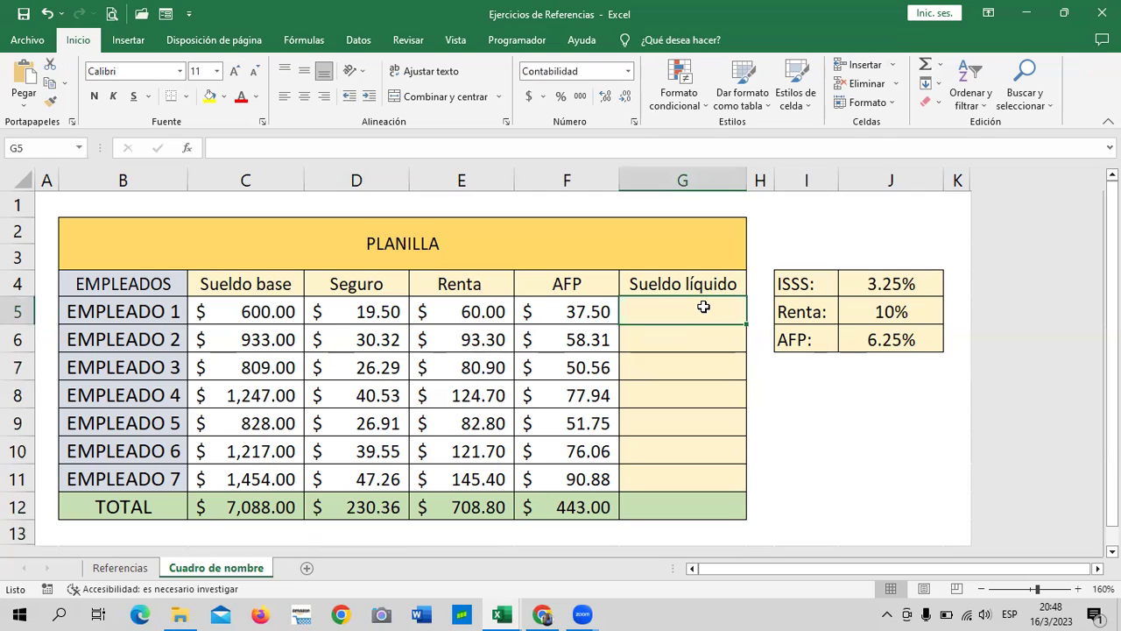
- Enter =C5-D5-E5-F5 in G5, giving EMPLEADO 1 a net salary of $483.00
{"action": "type", "text": "="}
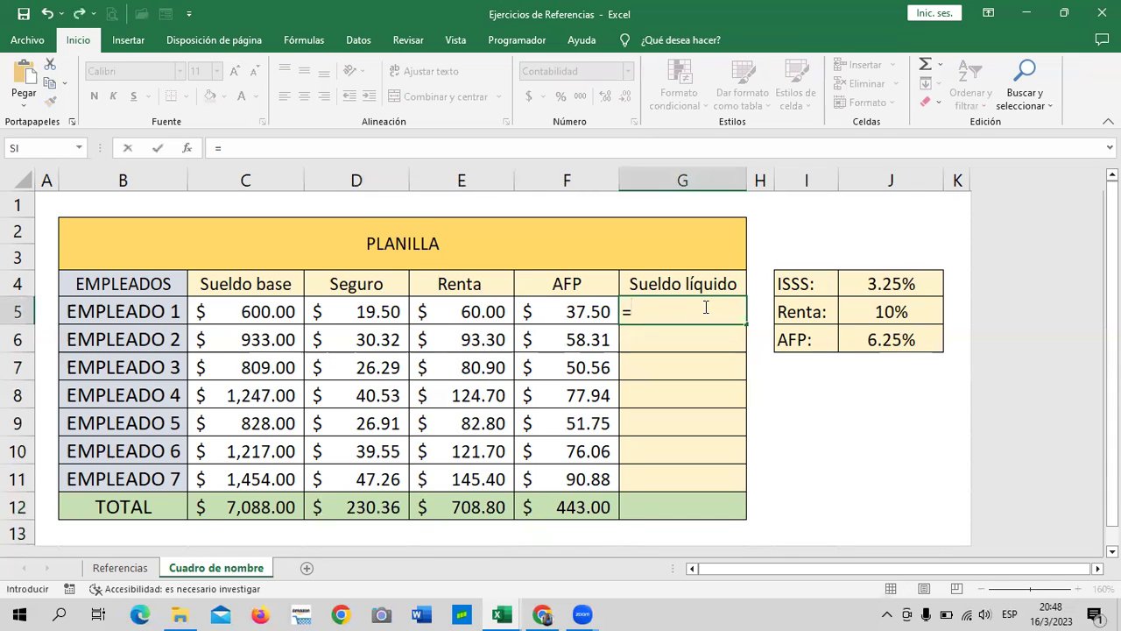
{"action": "left_click", "coordinate": [255, 306]}
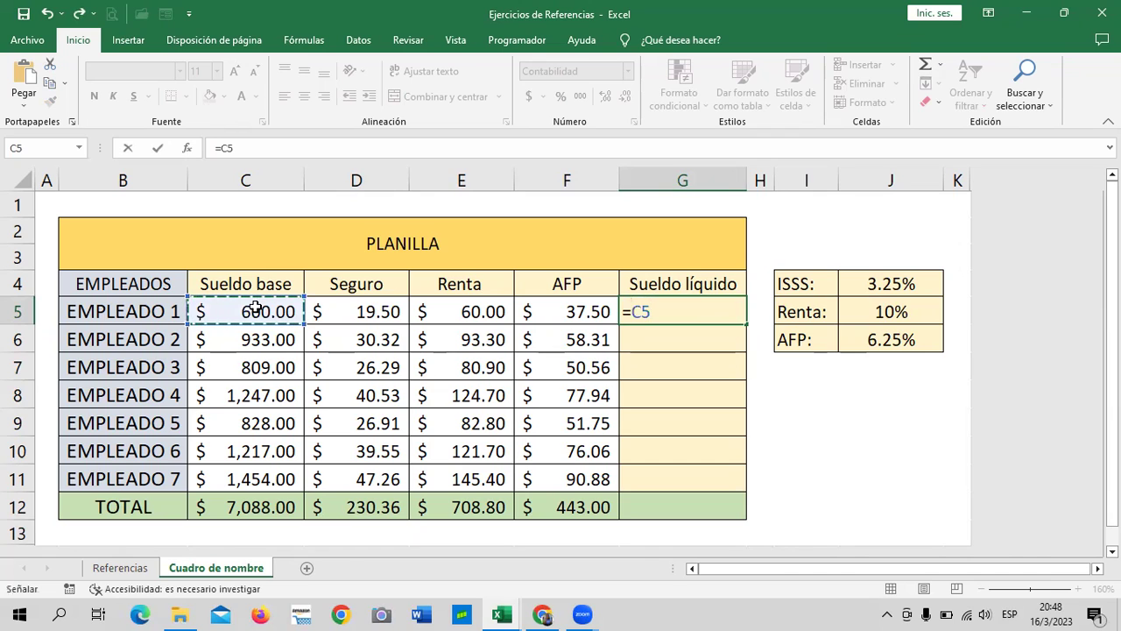
{"action": "type", "text": "-"}
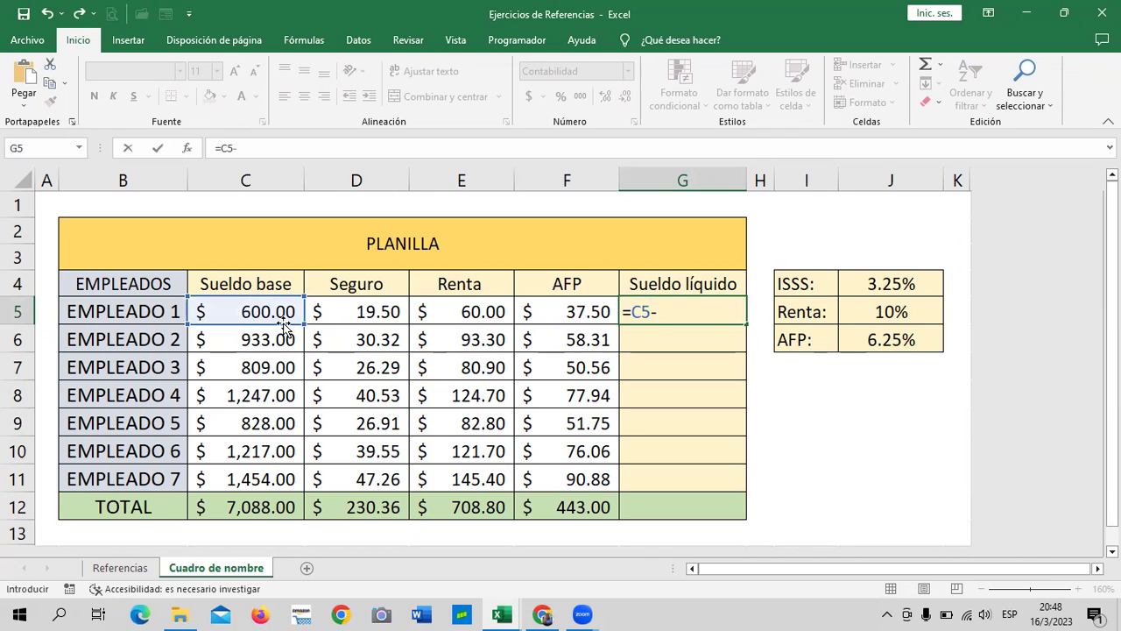
{"action": "left_click", "coordinate": [368, 308]}
{"action": "type", "text": "-"}
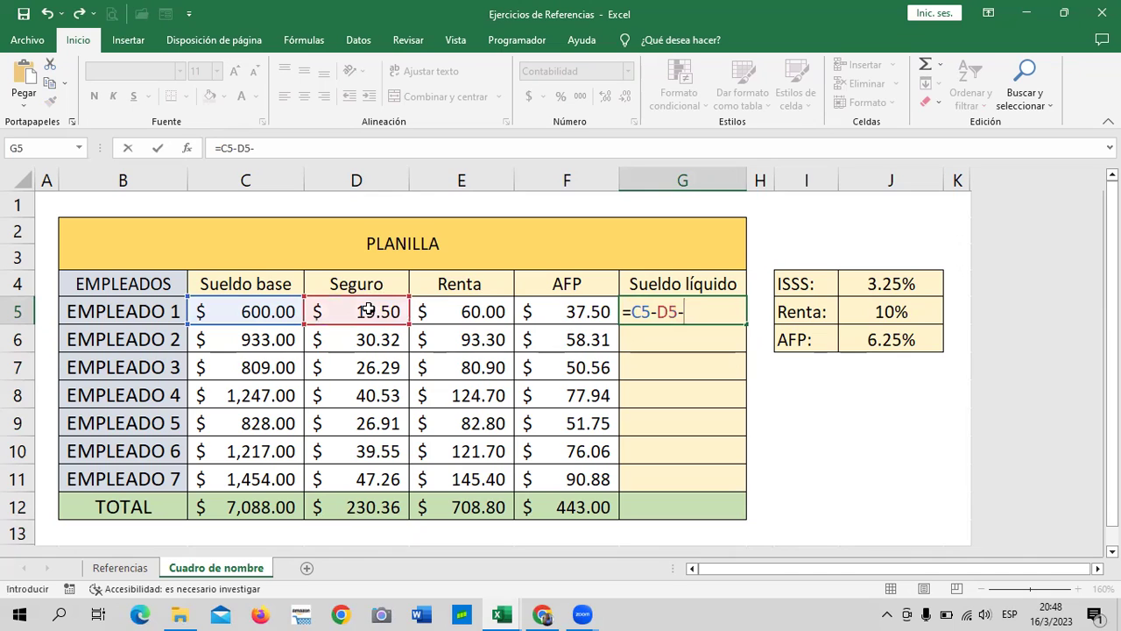
{"action": "left_click", "coordinate": [487, 314]}
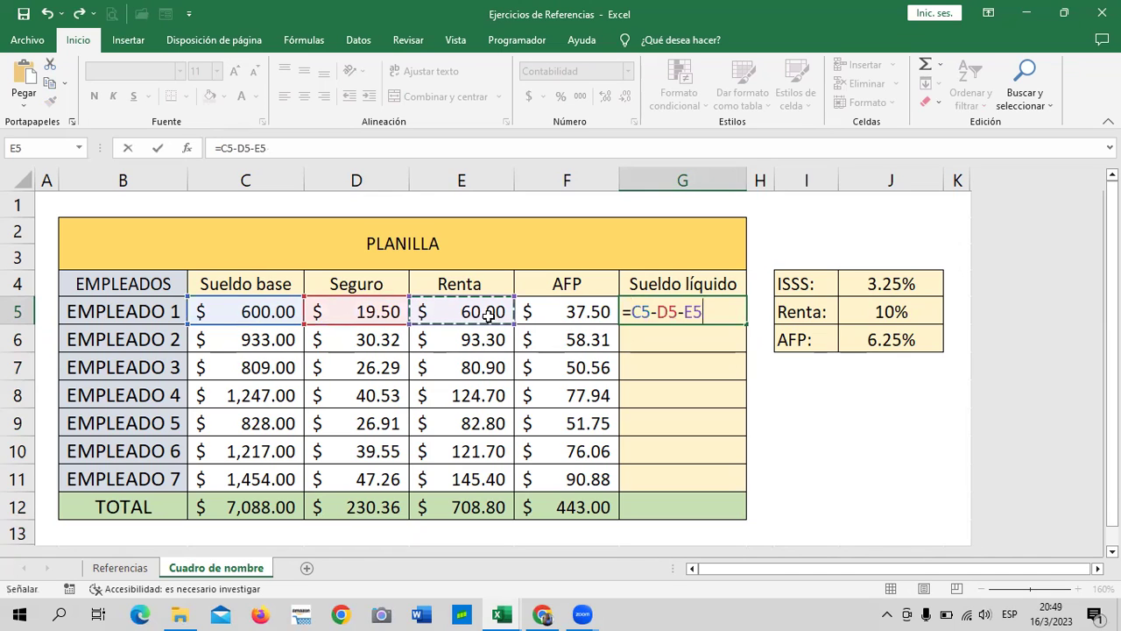
{"action": "type", "text": "-"}
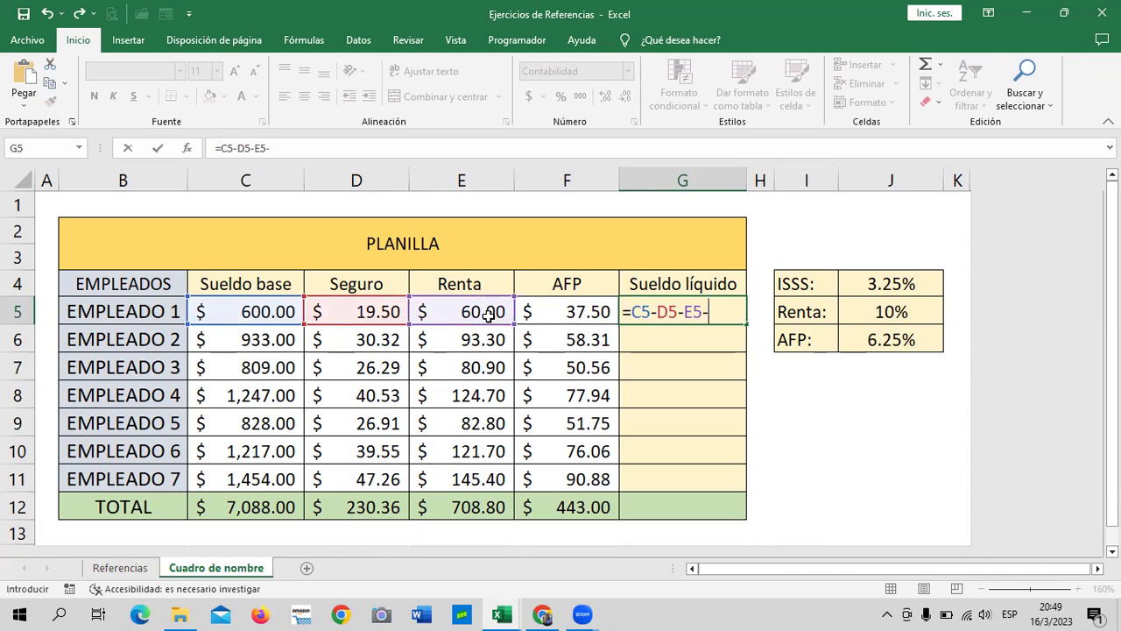
{"action": "left_click", "coordinate": [569, 314]}
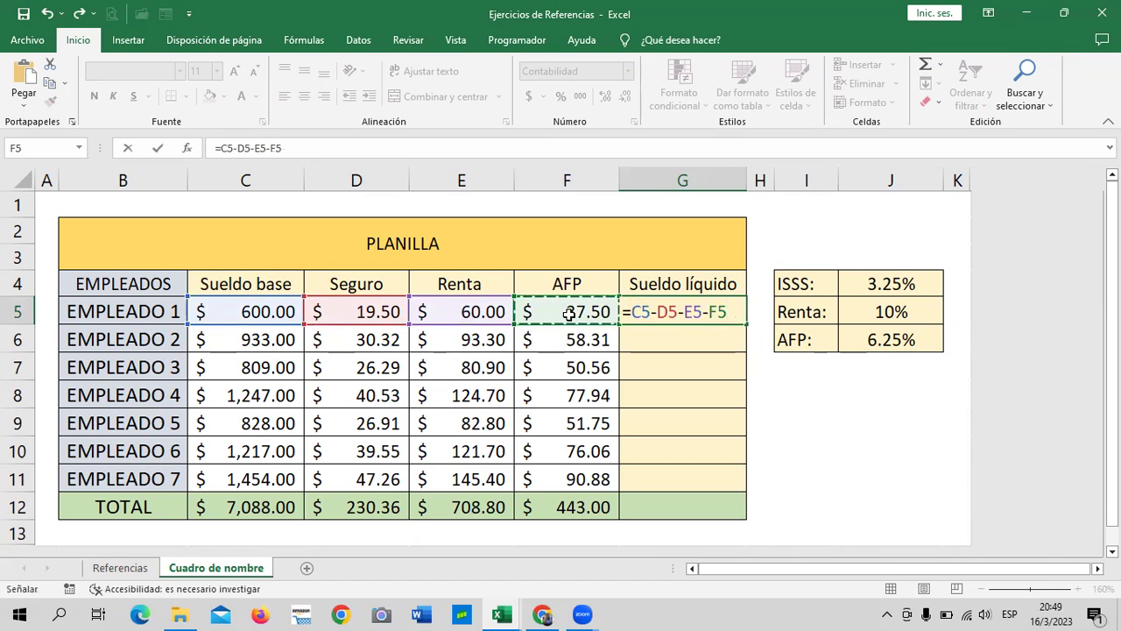
{"action": "key", "text": "Return"}
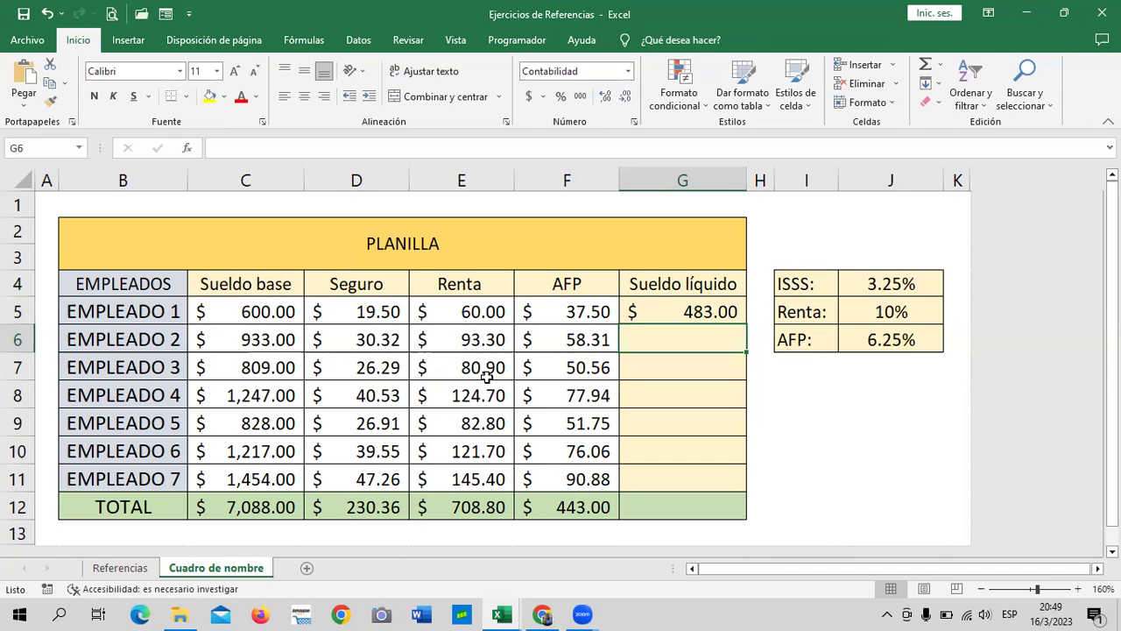
{"action": "left_click", "coordinate": [659, 309]}
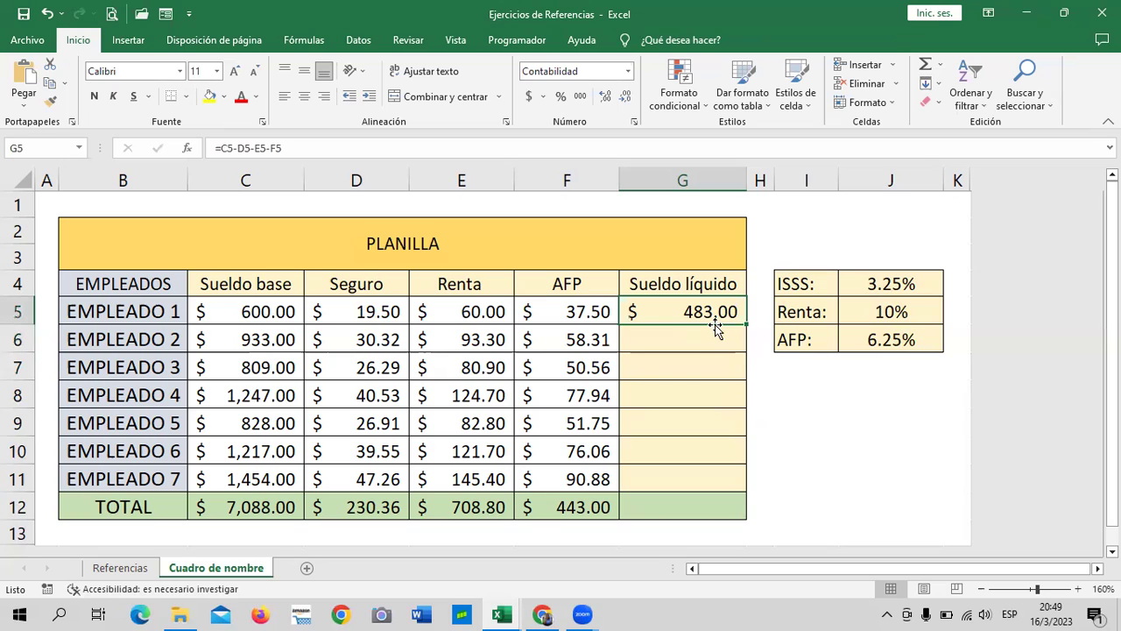
- Fill the net salary formula from G5 down to G11 and check EMPLEADO 4's formula
{"action": "left_click_drag", "start_coordinate": [746, 325], "coordinate": [741, 487]}
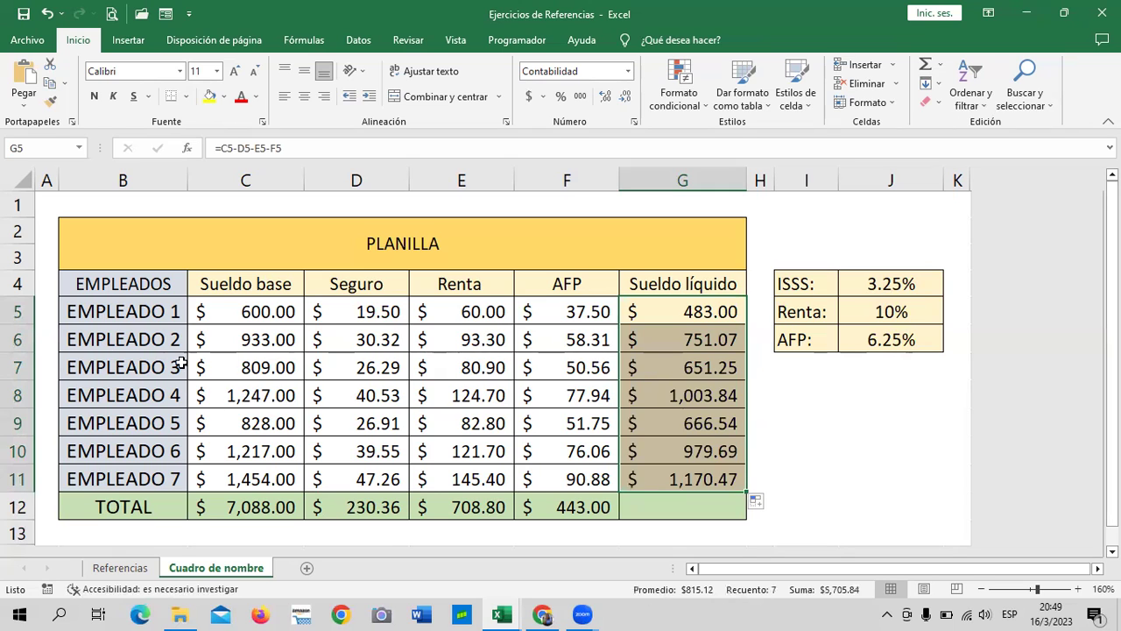
{"action": "left_click", "coordinate": [653, 393]}
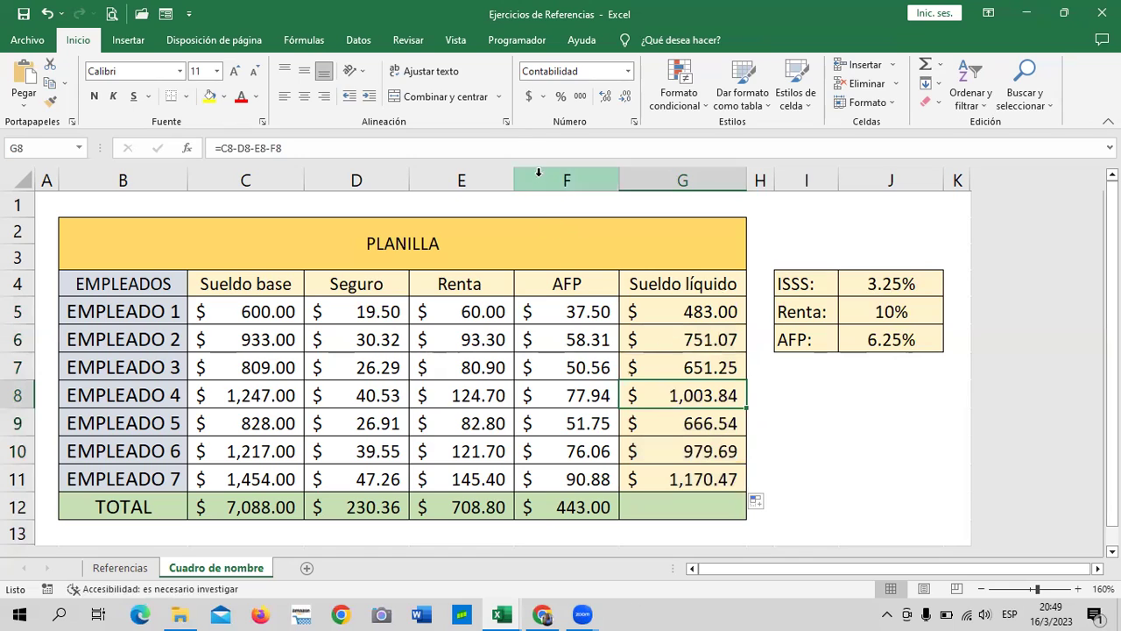
{"action": "left_click", "coordinate": [532, 143]}
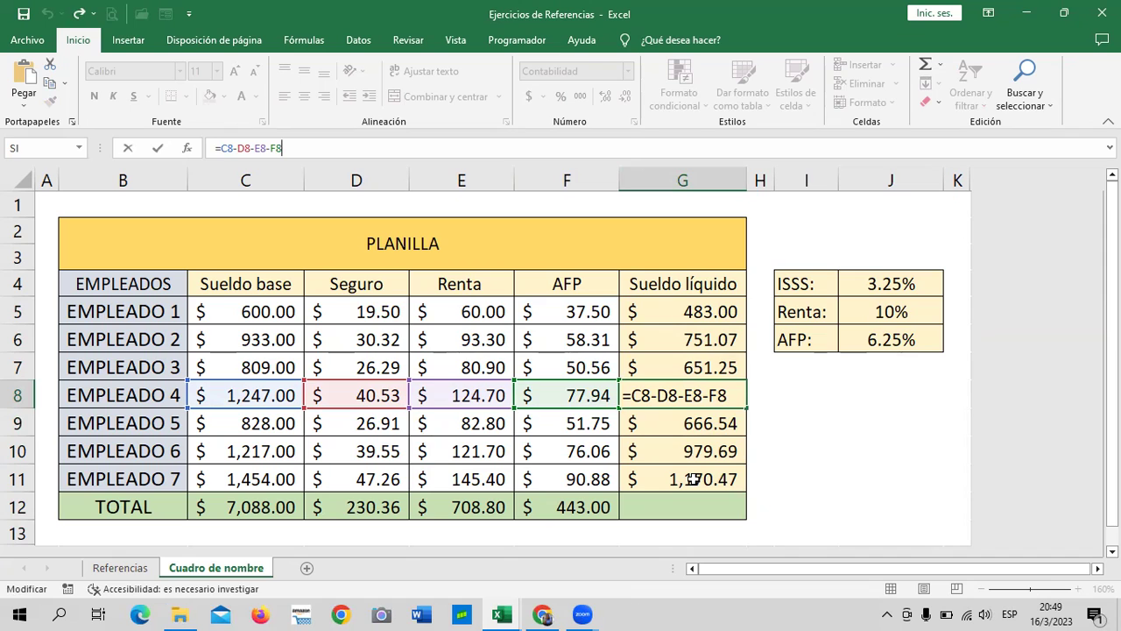
{"action": "key", "text": "Return"}
{"action": "left_click", "coordinate": [661, 510]}
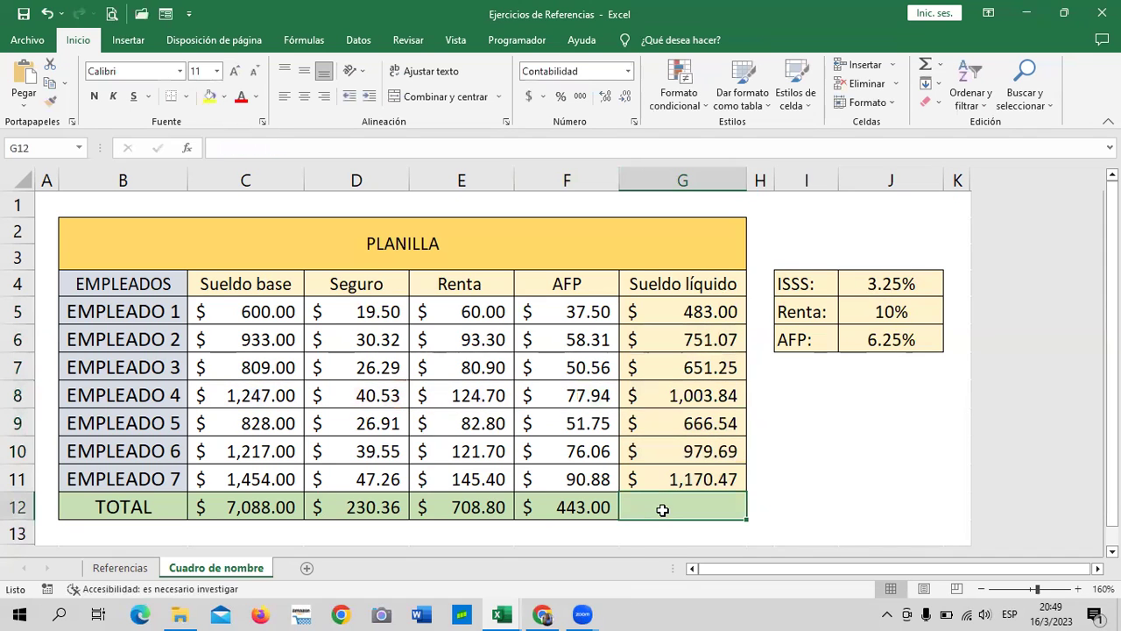
- AutoSum G5:G11 into G12 for a Sueldo líquido total of $5,705.84
{"action": "left_click", "coordinate": [924, 66]}
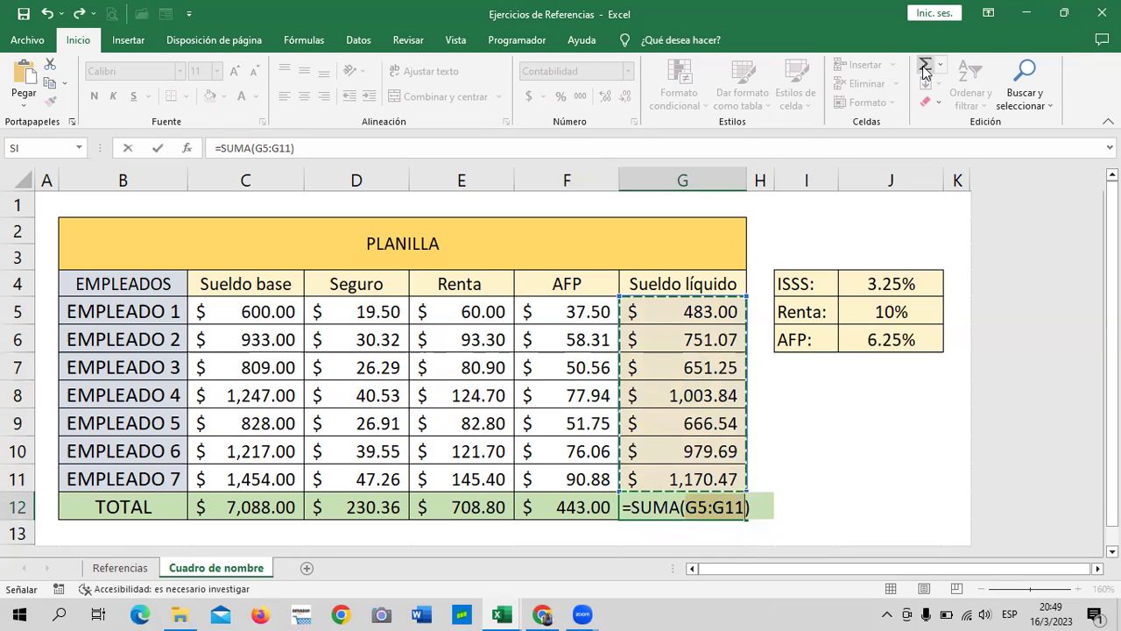
{"action": "key", "text": "Return"}
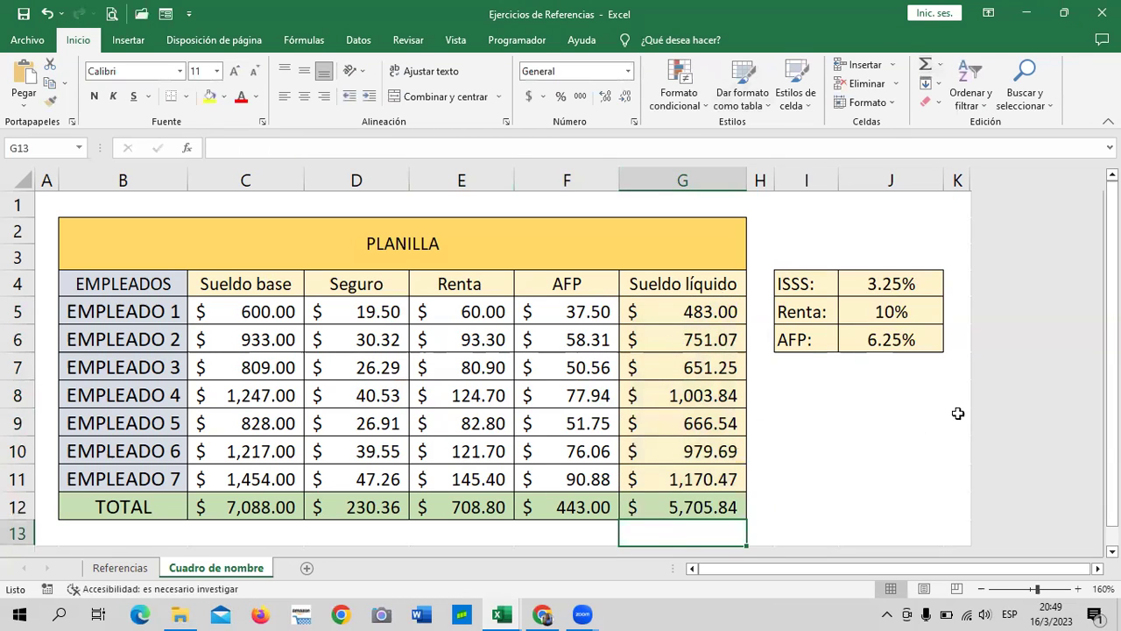
{"action": "left_click", "coordinate": [841, 443]}
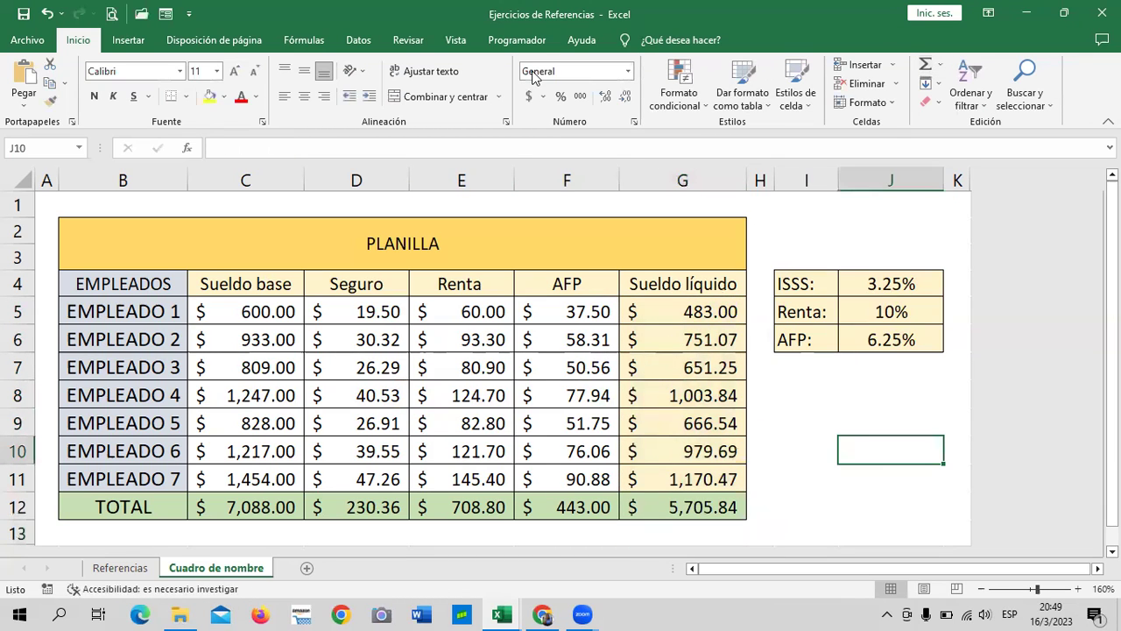
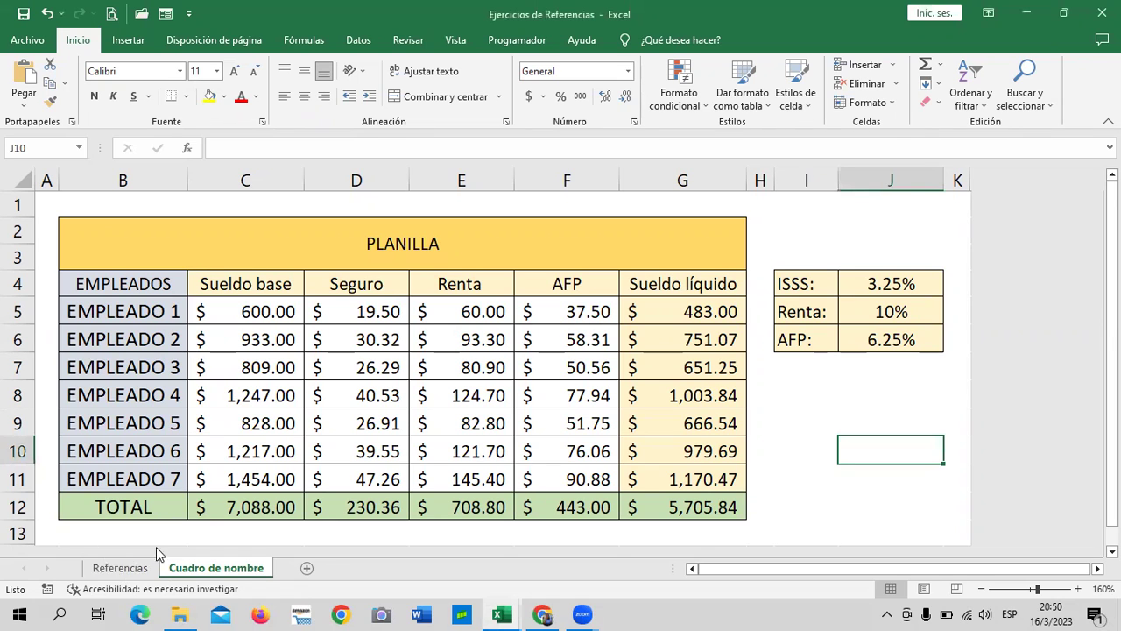
- On the Referencias sheet, delete the PRECIO FINAL formulas in K5:K9
{"action": "left_click", "coordinate": [122, 570]}
{"action": "scroll", "coordinate": [405, 434], "scroll_direction": "up", "scroll_amount": 2}
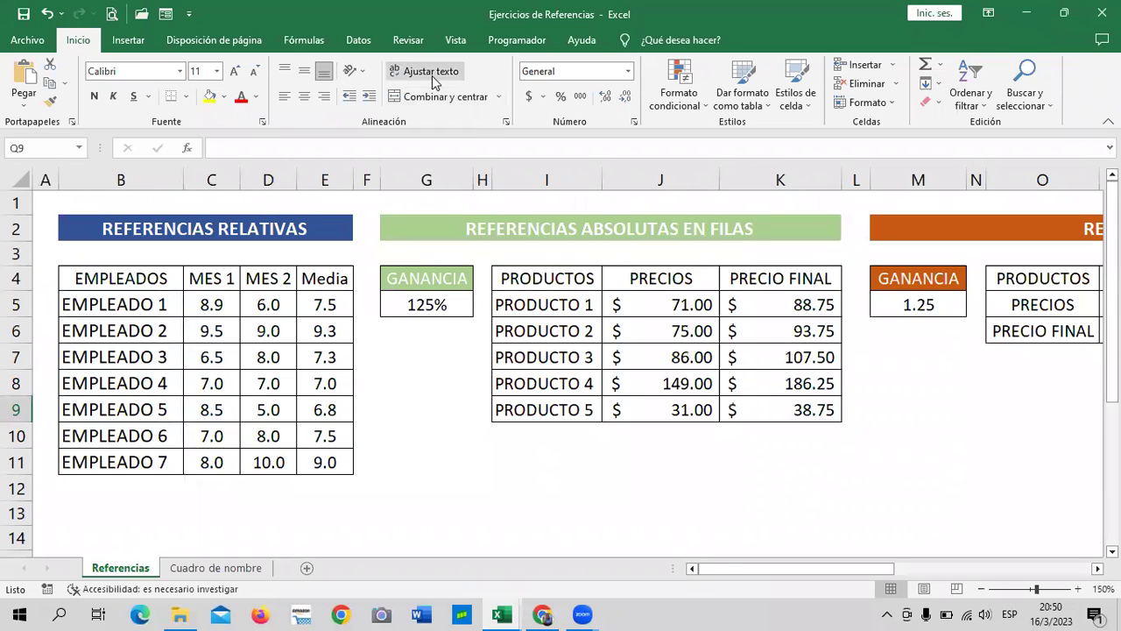
{"action": "left_click_drag", "start_coordinate": [751, 573], "coordinate": [817, 570]}
{"action": "left_click_drag", "start_coordinate": [643, 304], "coordinate": [631, 416]}
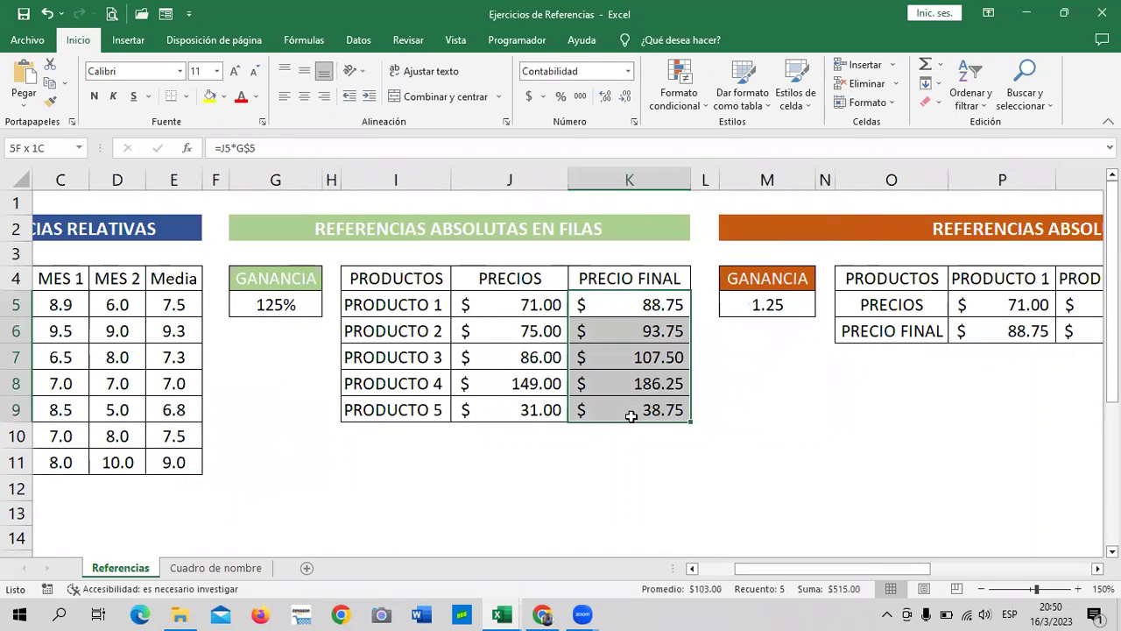
{"action": "key", "text": "Delete"}
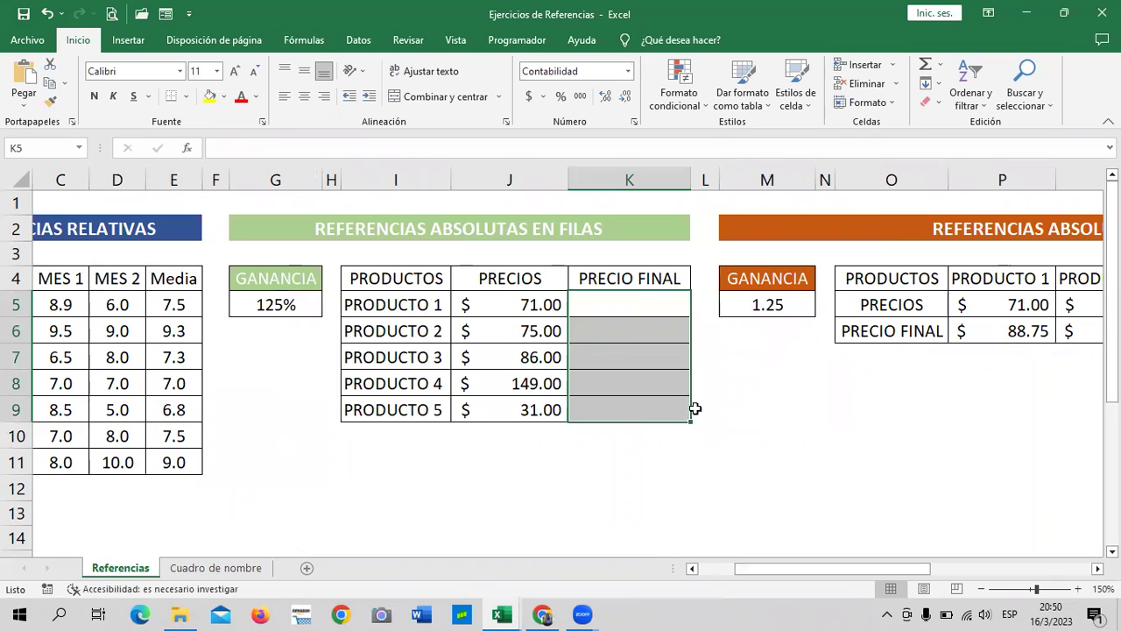
{"action": "left_click", "coordinate": [802, 428]}
- Enter =J5*G5 in K5, then edit it to =J5*G45, which shows $ -
{"action": "left_click", "coordinate": [613, 303]}
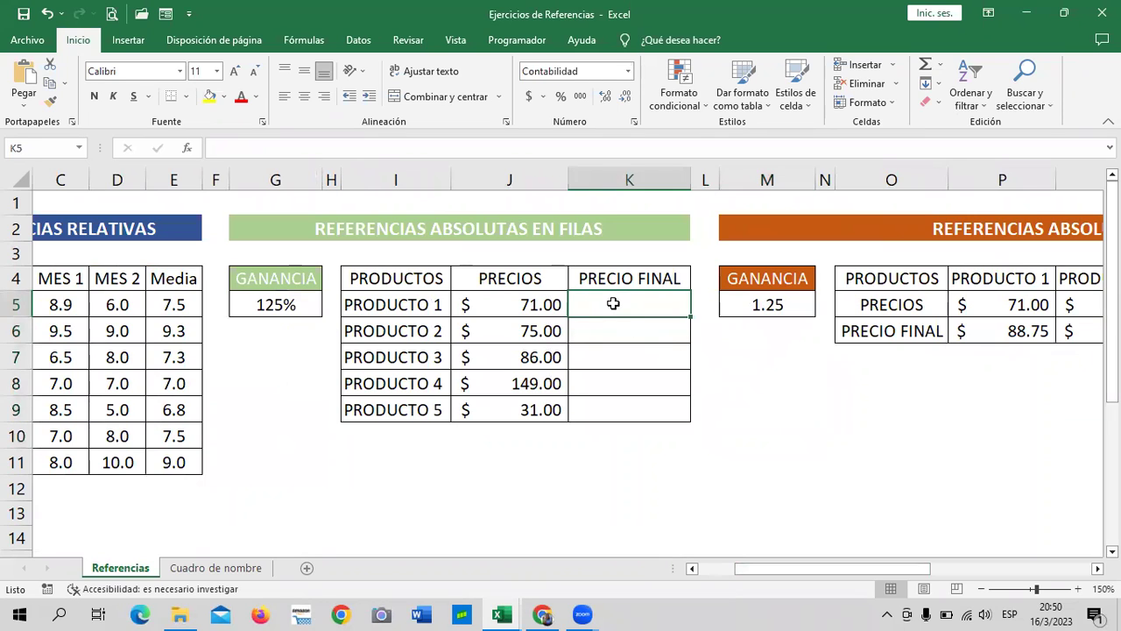
{"action": "type", "text": "="}
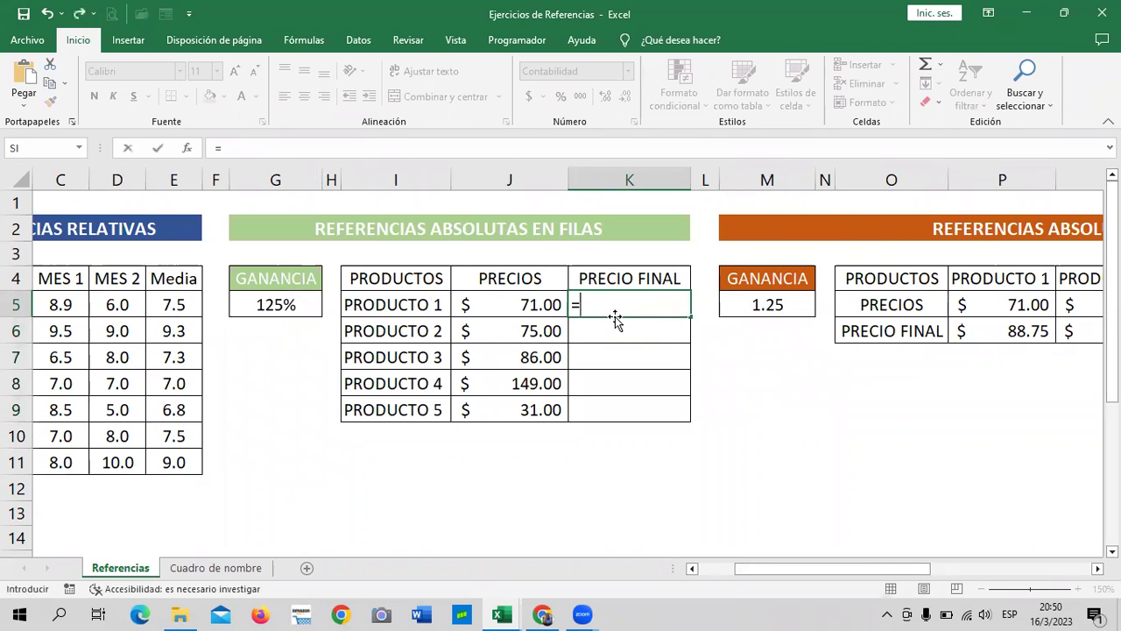
{"action": "left_click", "coordinate": [515, 304]}
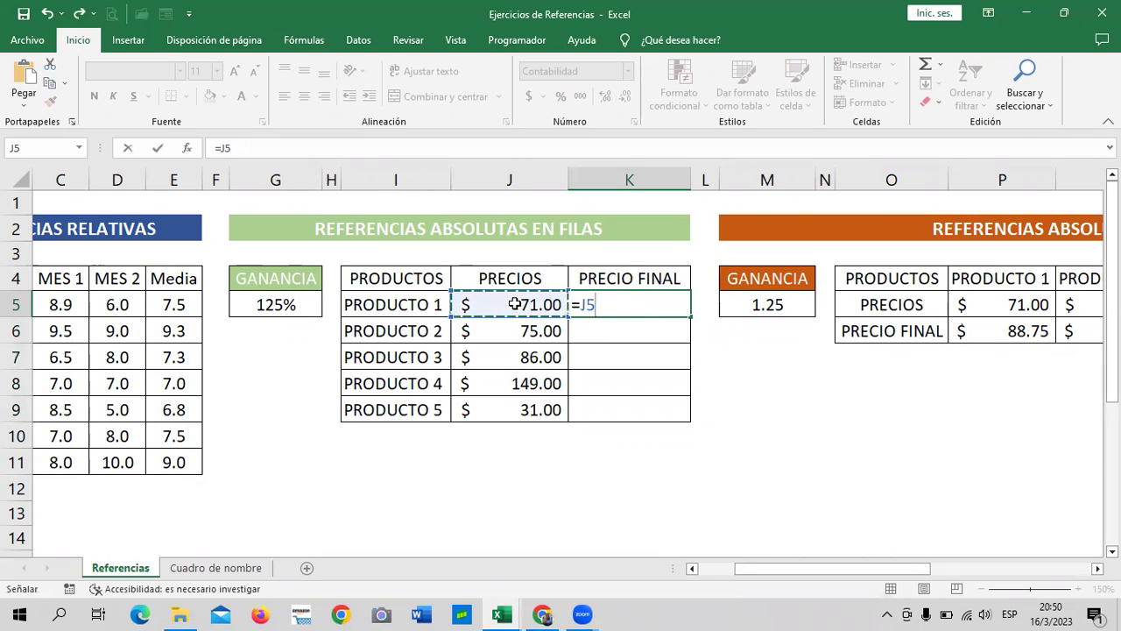
{"action": "type", "text": "*"}
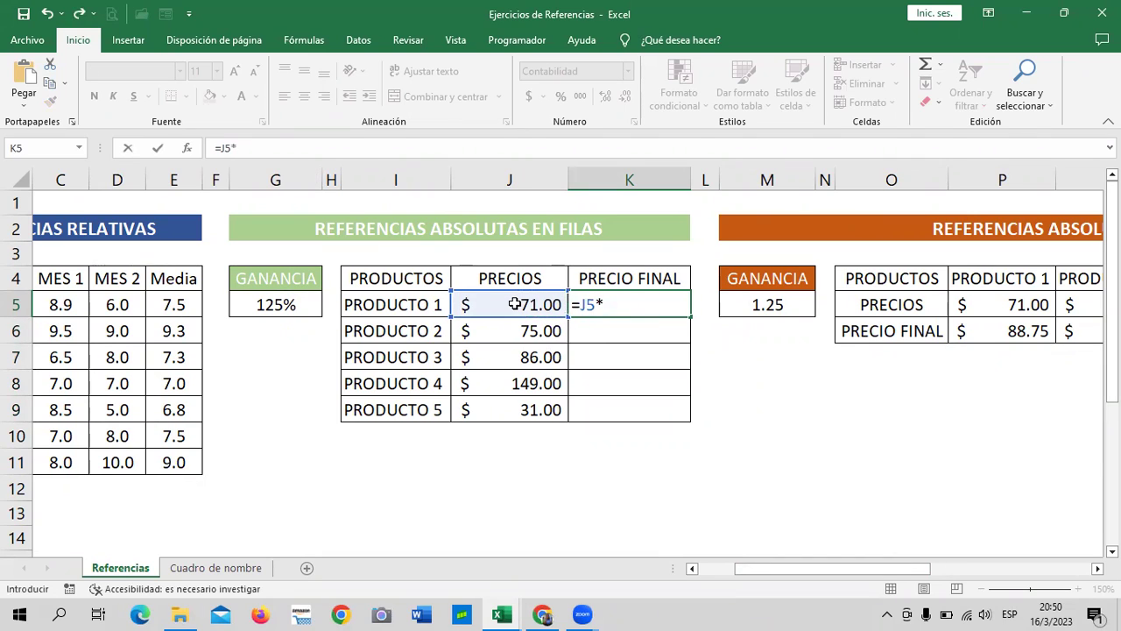
{"action": "left_click", "coordinate": [266, 304]}
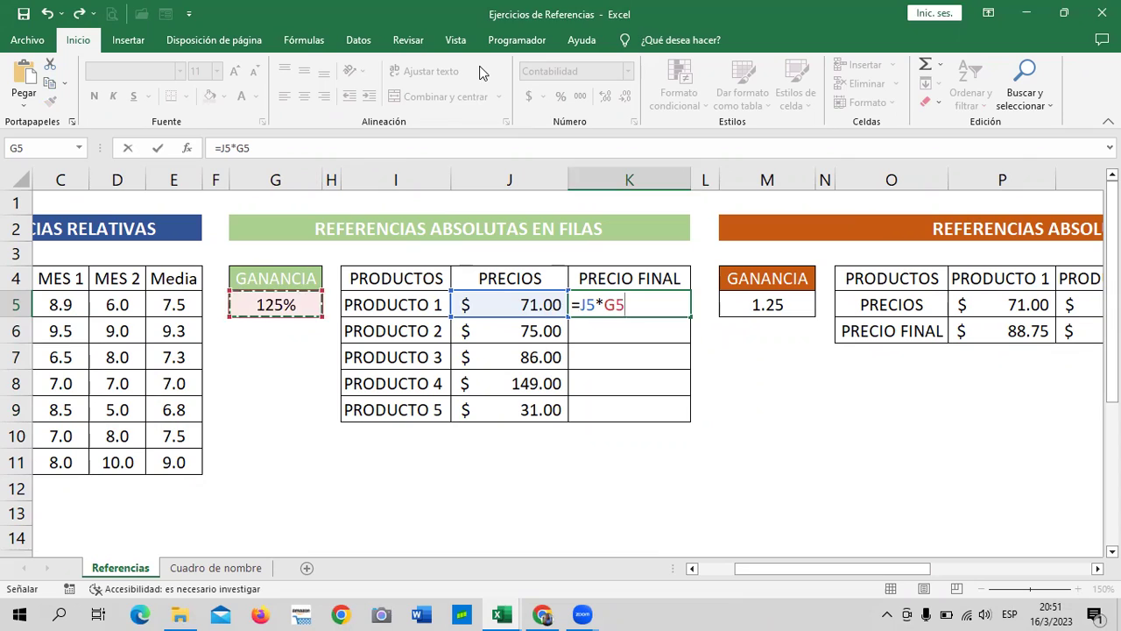
{"action": "key", "text": "Return"}
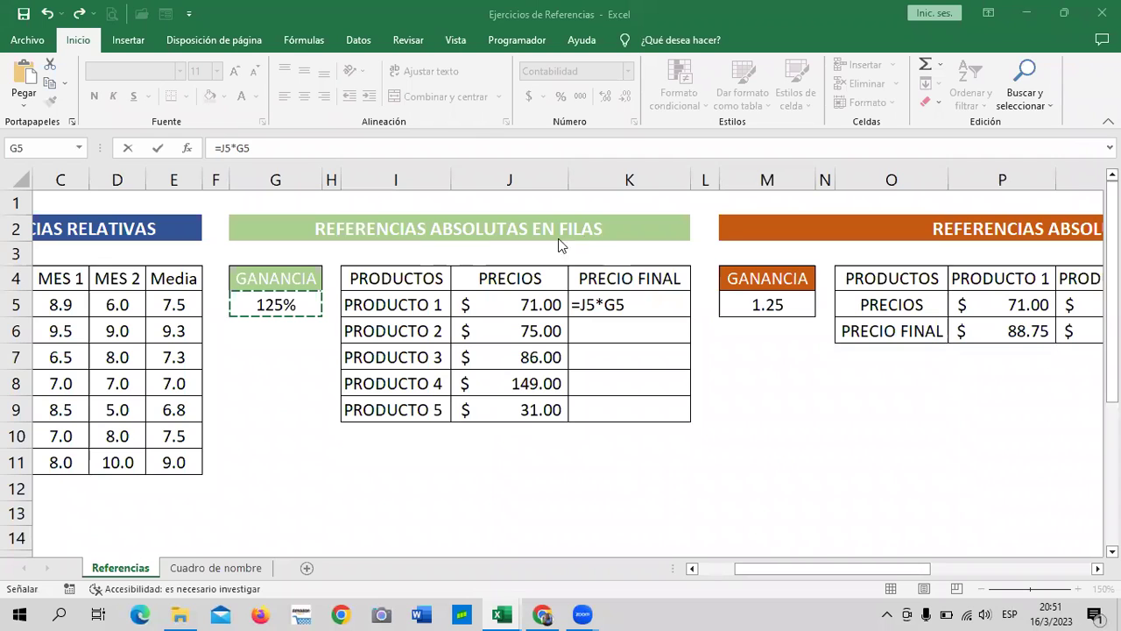
{"action": "left_click", "coordinate": [245, 148]}
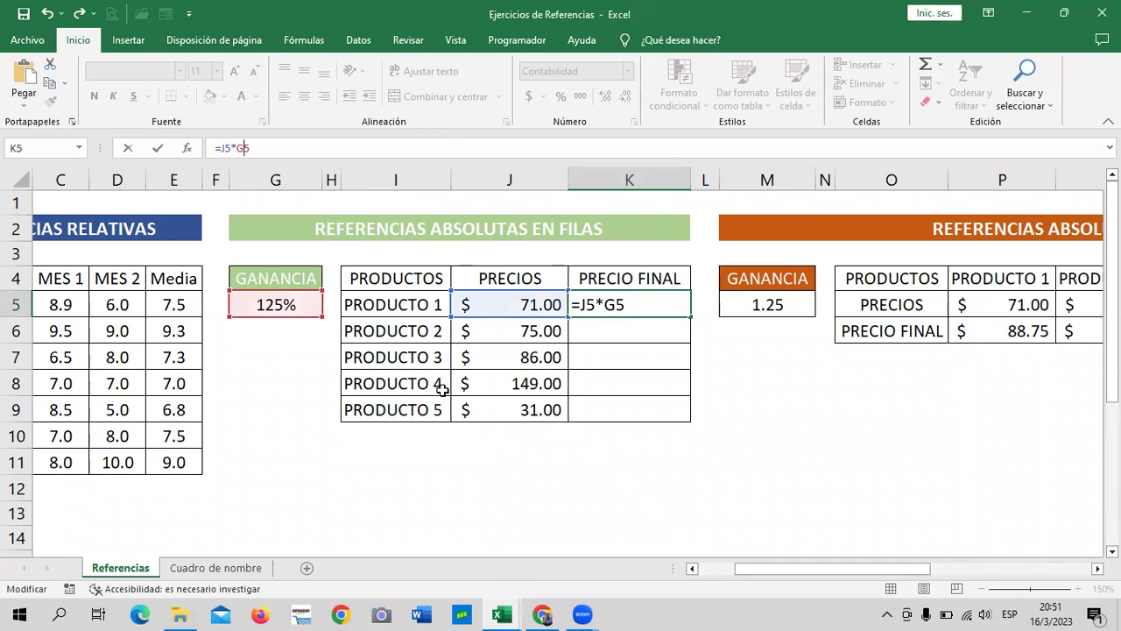
{"action": "type", "text": "4"}
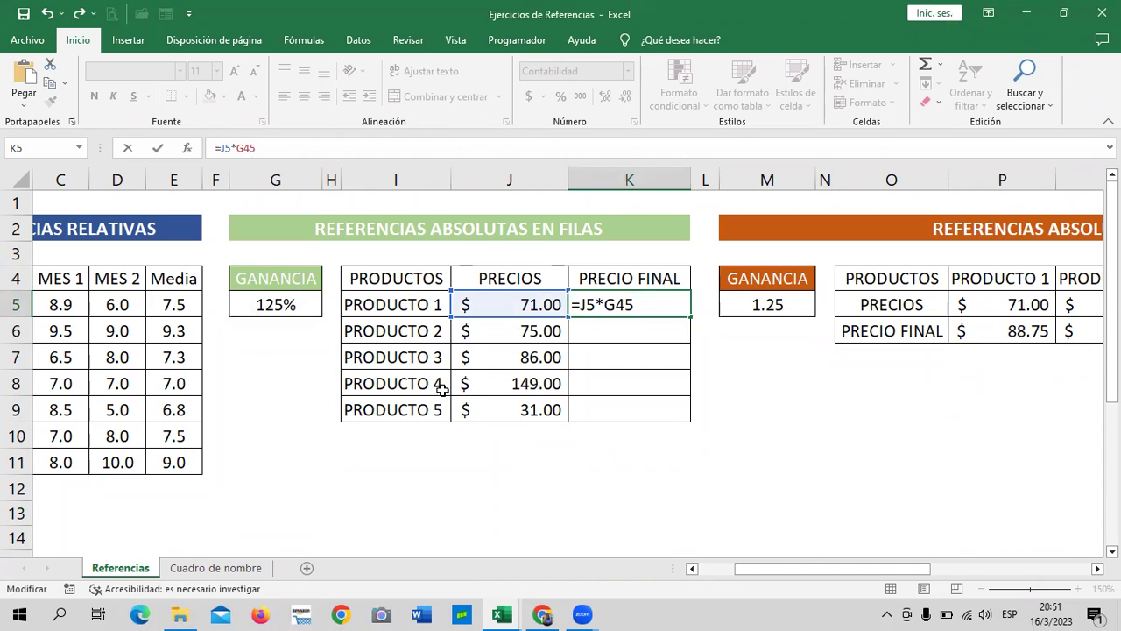
{"action": "key", "text": "Return"}
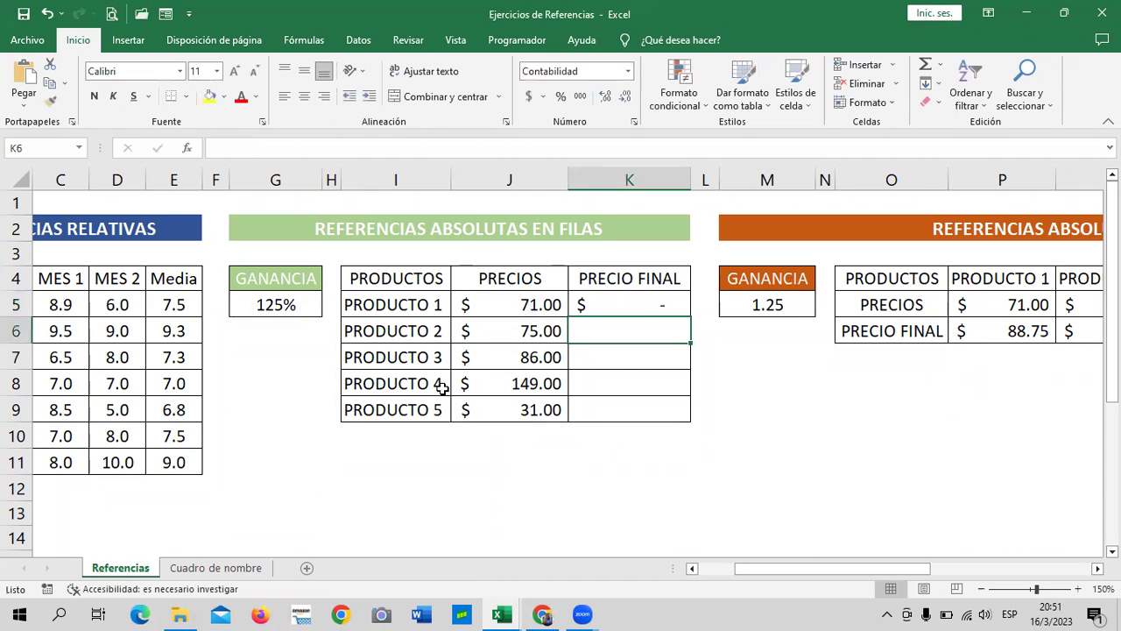
- Change K5's formula to =J5*G$5 so PRODUCTO 1's final price reads $88.75
{"action": "left_click", "coordinate": [618, 305]}
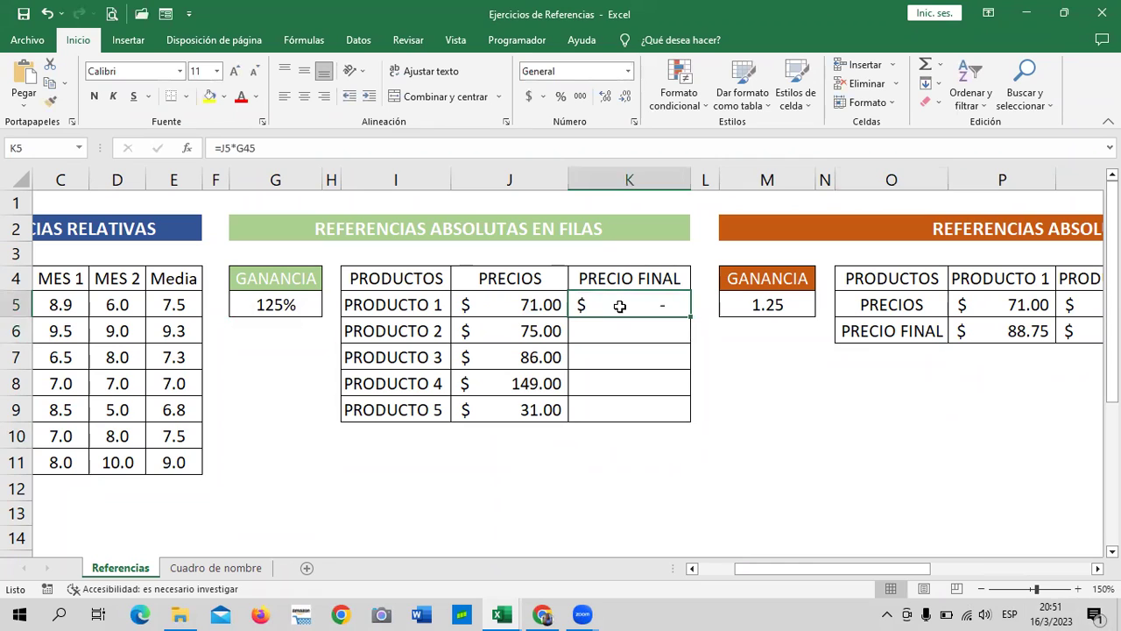
{"action": "left_click", "coordinate": [251, 148]}
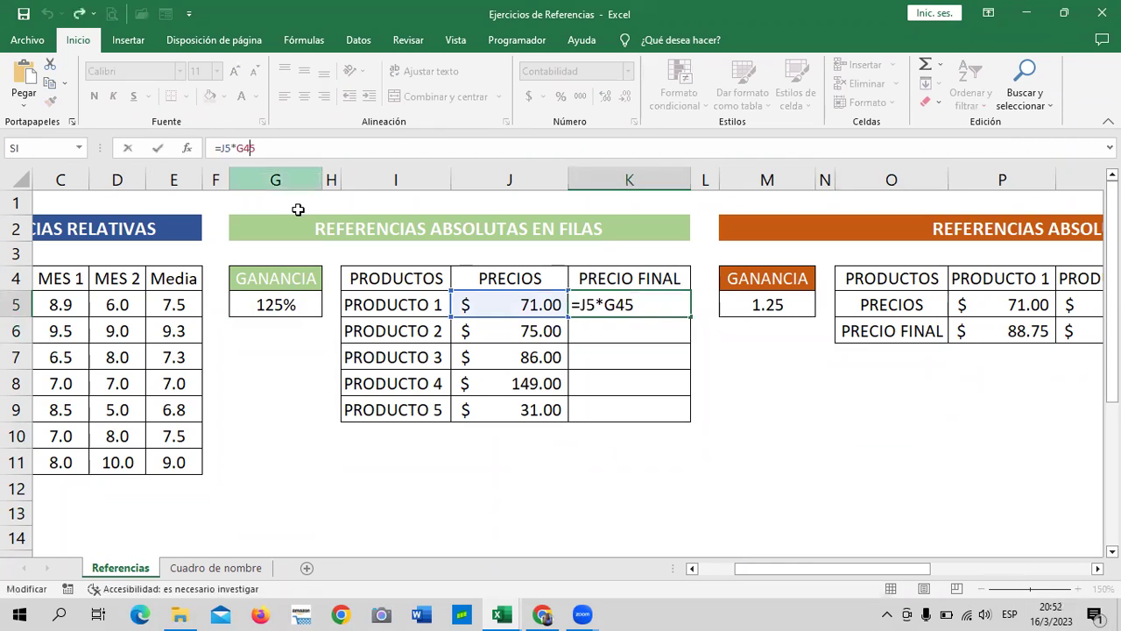
{"action": "key", "text": "BackSpace"}
{"action": "type", "text": "%"}
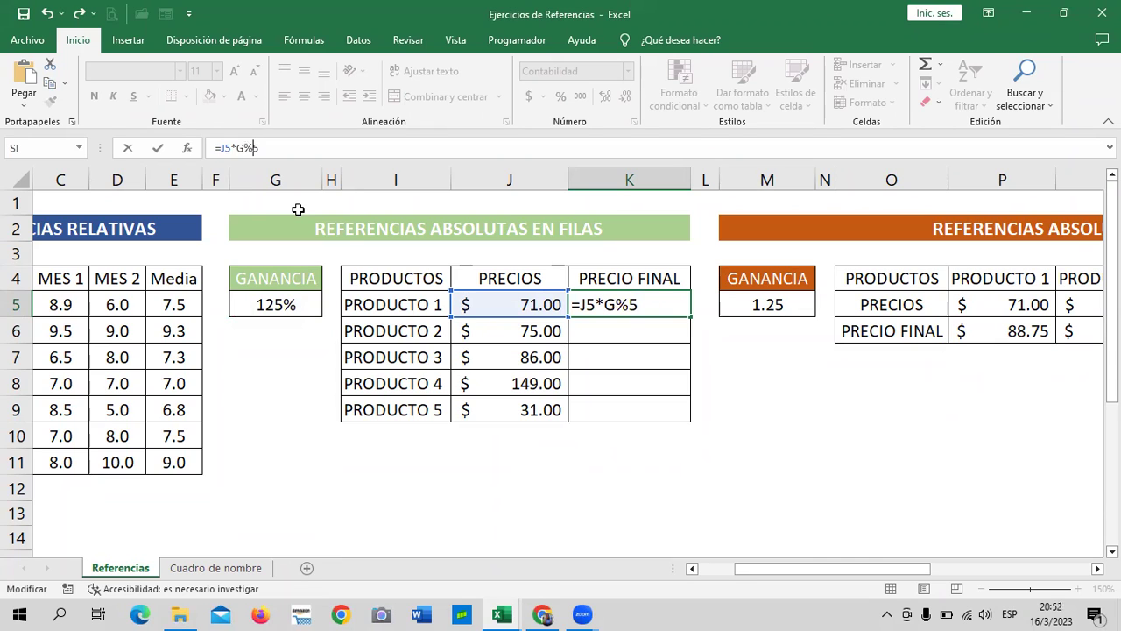
{"action": "key", "text": "BackSpace"}
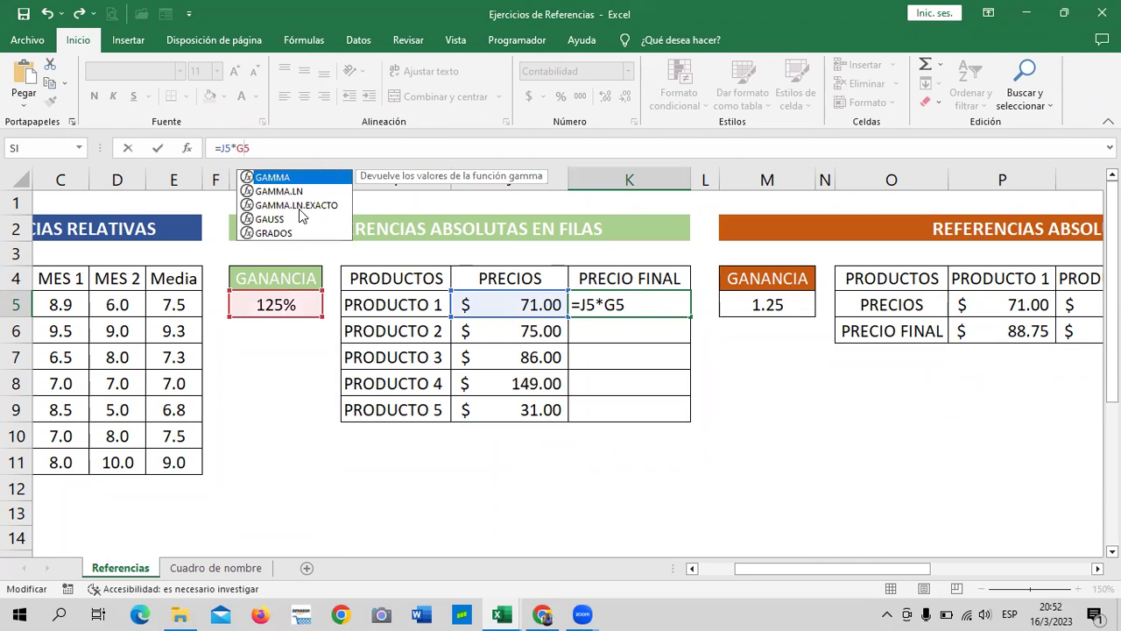
{"action": "type", "text": "$"}
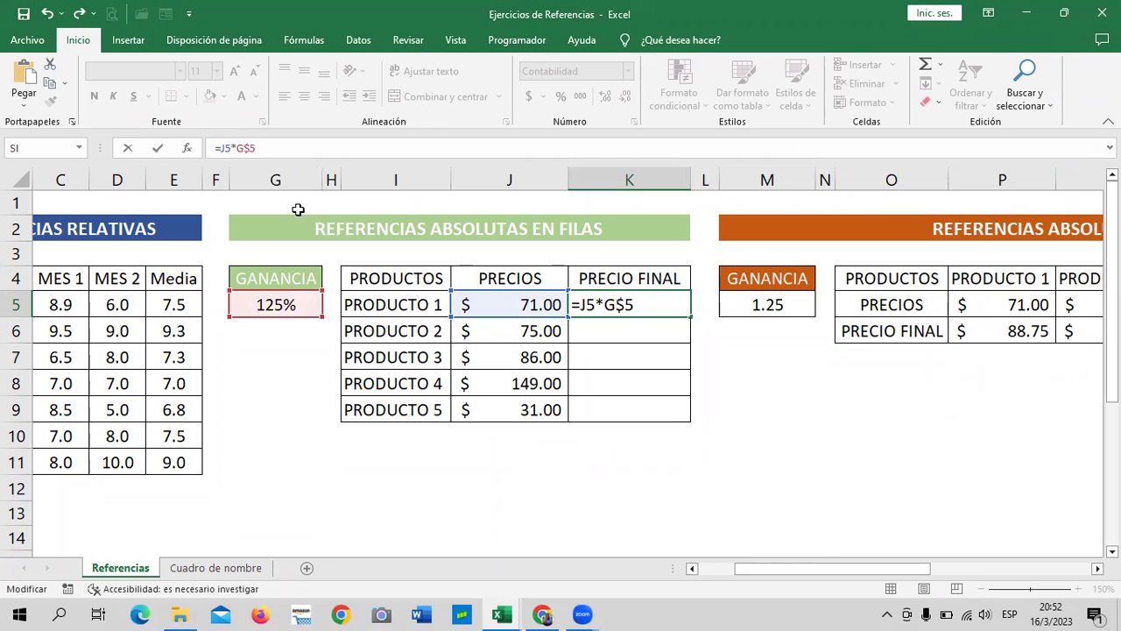
{"action": "key", "text": "Return"}
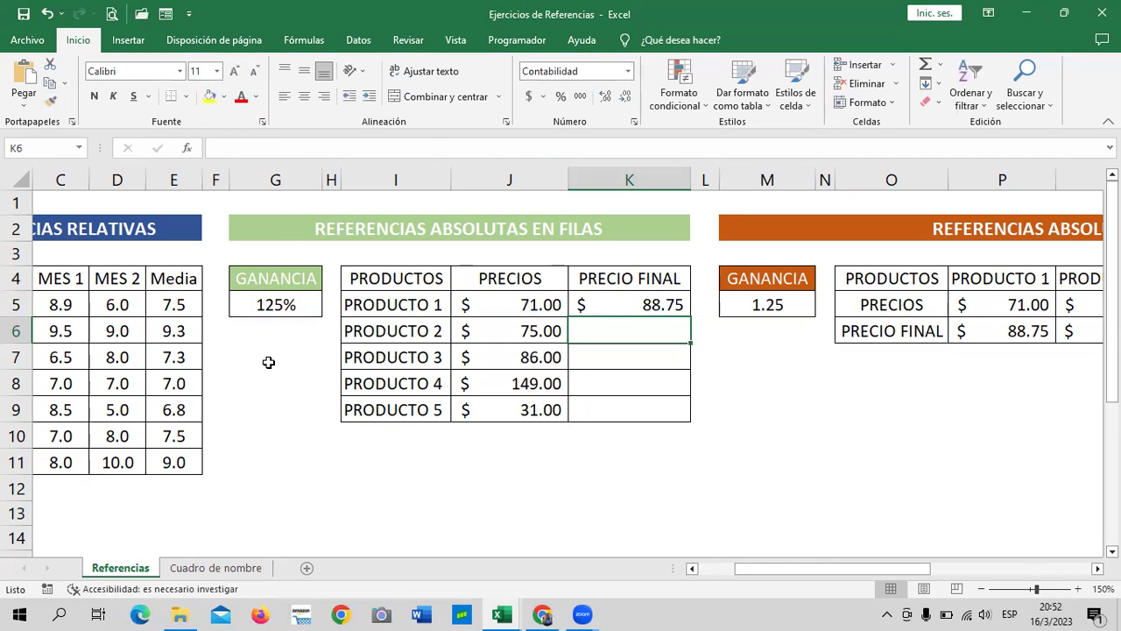
{"action": "left_click", "coordinate": [617, 297]}
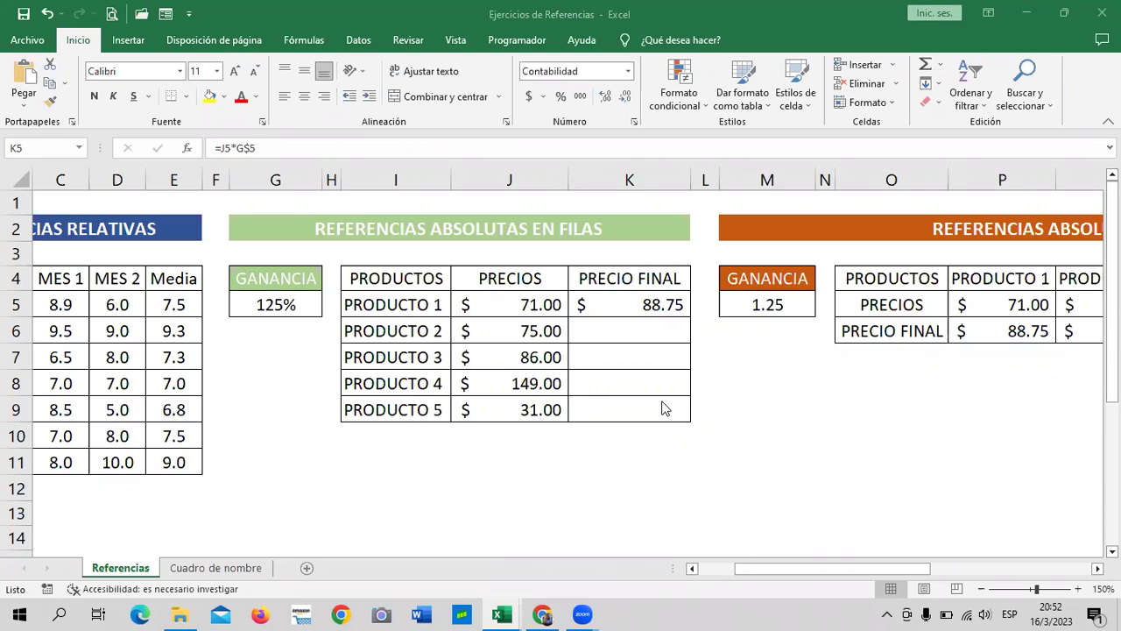
{"action": "left_click", "coordinate": [601, 296]}
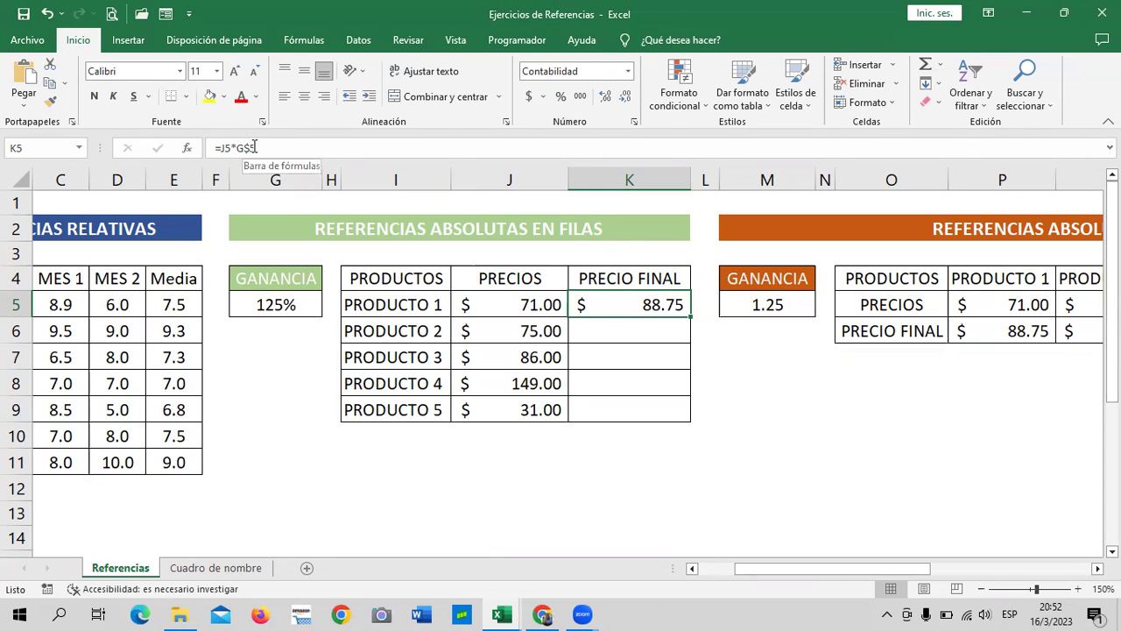
- Fill K5's formula down to K9 and confirm K9 uses the G$5 reference
{"action": "left_click_drag", "start_coordinate": [691, 316], "coordinate": [690, 422]}
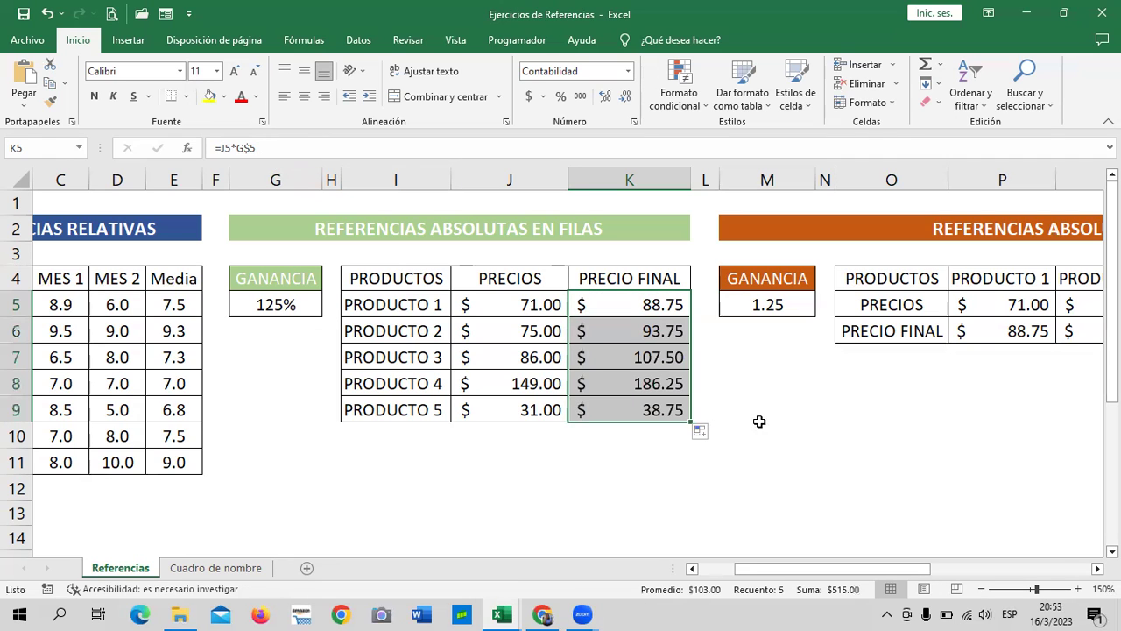
{"action": "left_click", "coordinate": [654, 410]}
{"action": "left_click", "coordinate": [740, 443]}
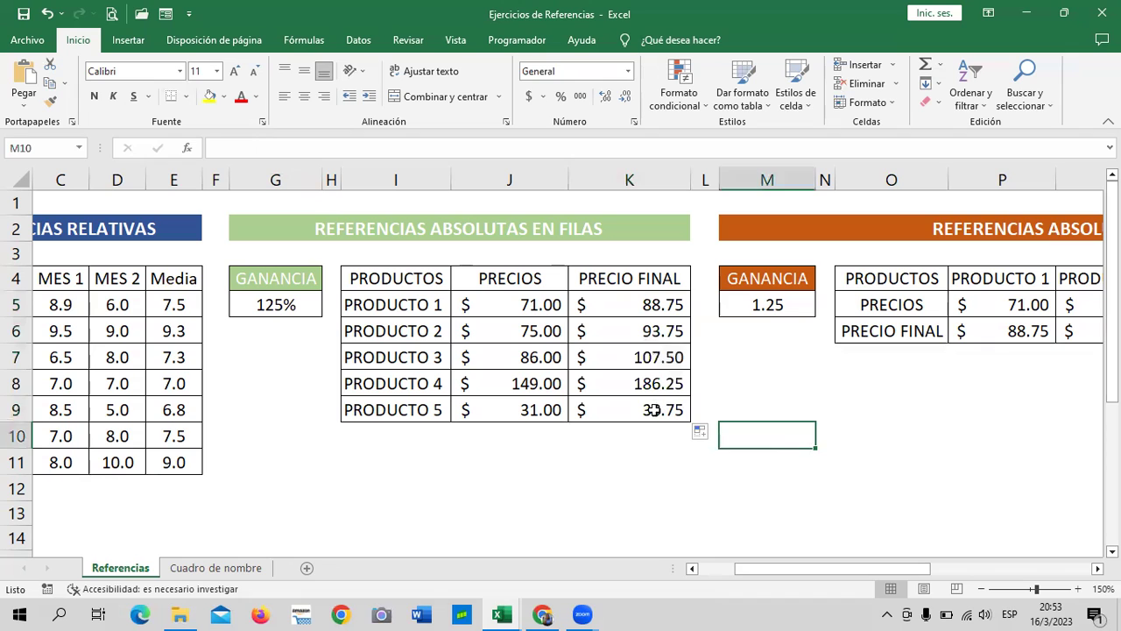
{"action": "left_click", "coordinate": [658, 409]}
{"action": "left_click", "coordinate": [480, 153]}
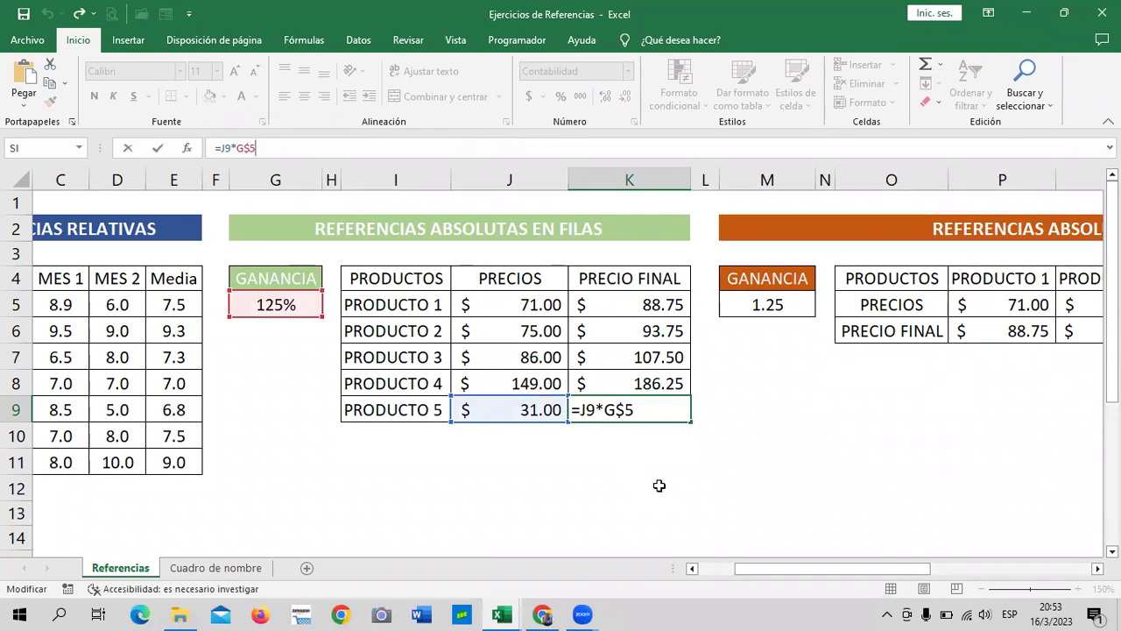
{"action": "key", "text": "Return"}
{"action": "left_click", "coordinate": [766, 433]}
{"action": "left_click_drag", "start_coordinate": [750, 358], "coordinate": [755, 539]}
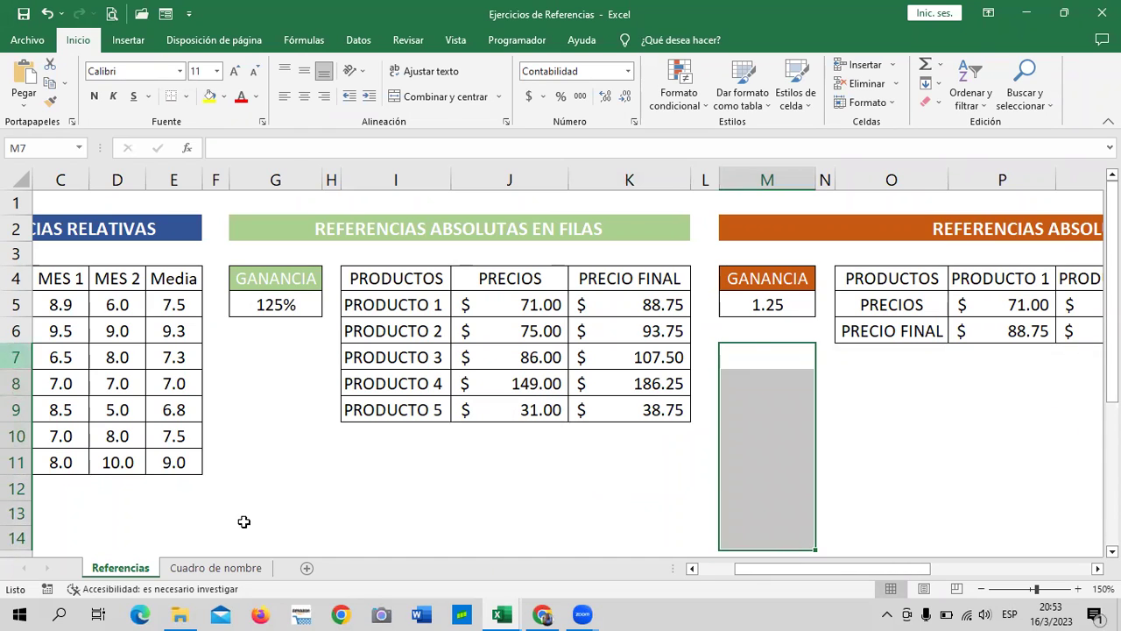
{"action": "left_click", "coordinate": [858, 489]}
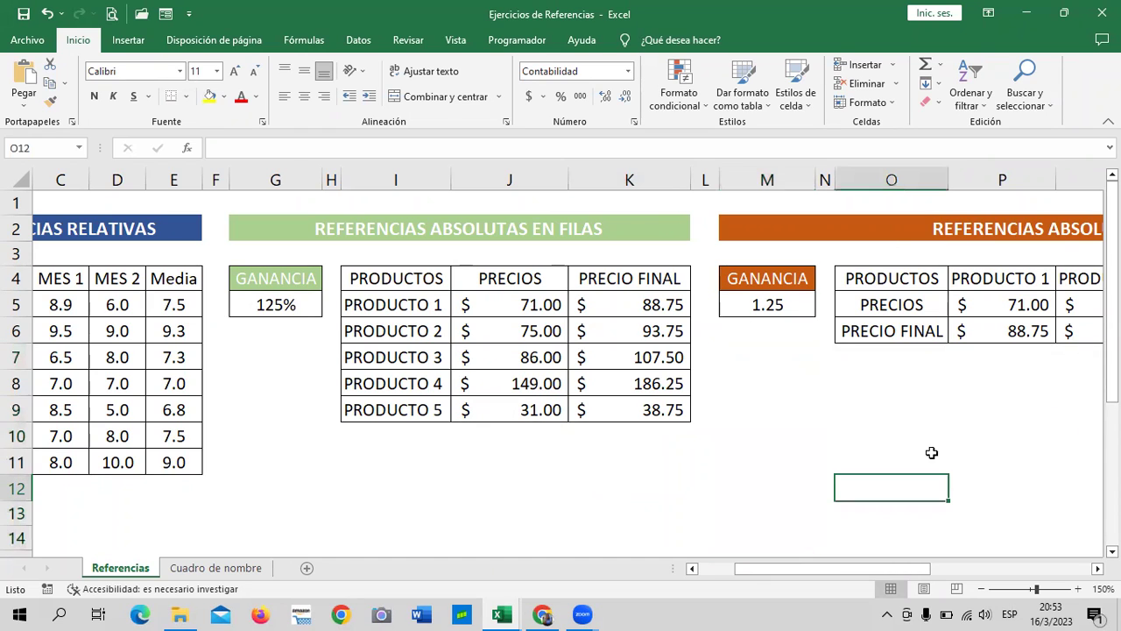
{"action": "left_click", "coordinate": [755, 172]}
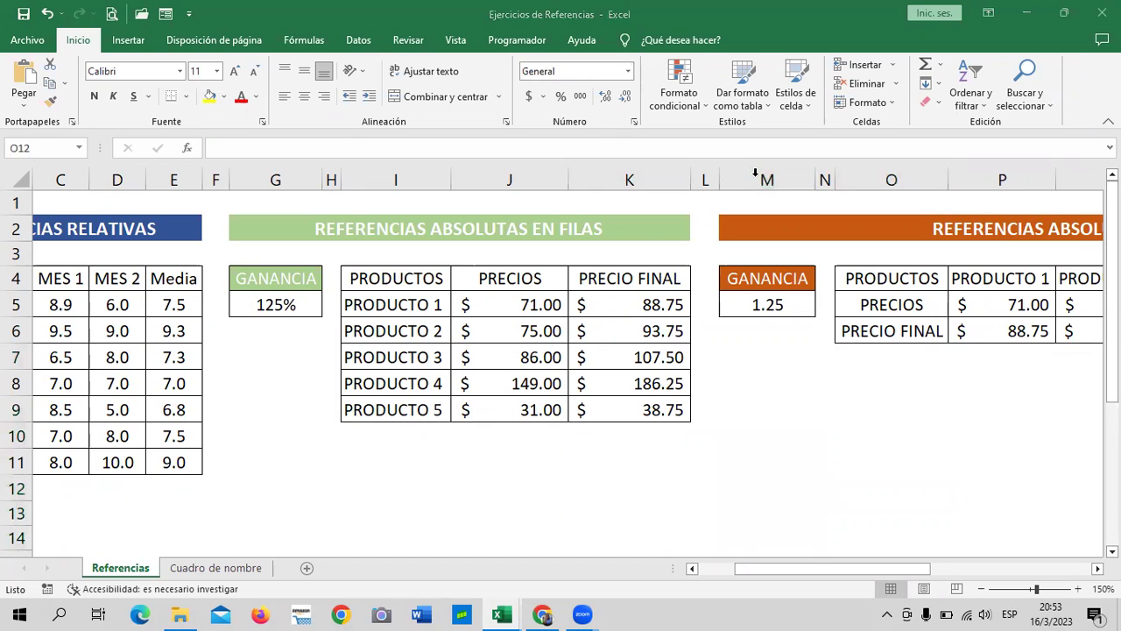
- Check that K5, K6, K7 and K9 all reference G$5, then go to the Cuadro de nombre sheet
{"action": "left_click", "coordinate": [615, 306]}
{"action": "left_click", "coordinate": [612, 337]}
{"action": "left_click", "coordinate": [603, 360]}
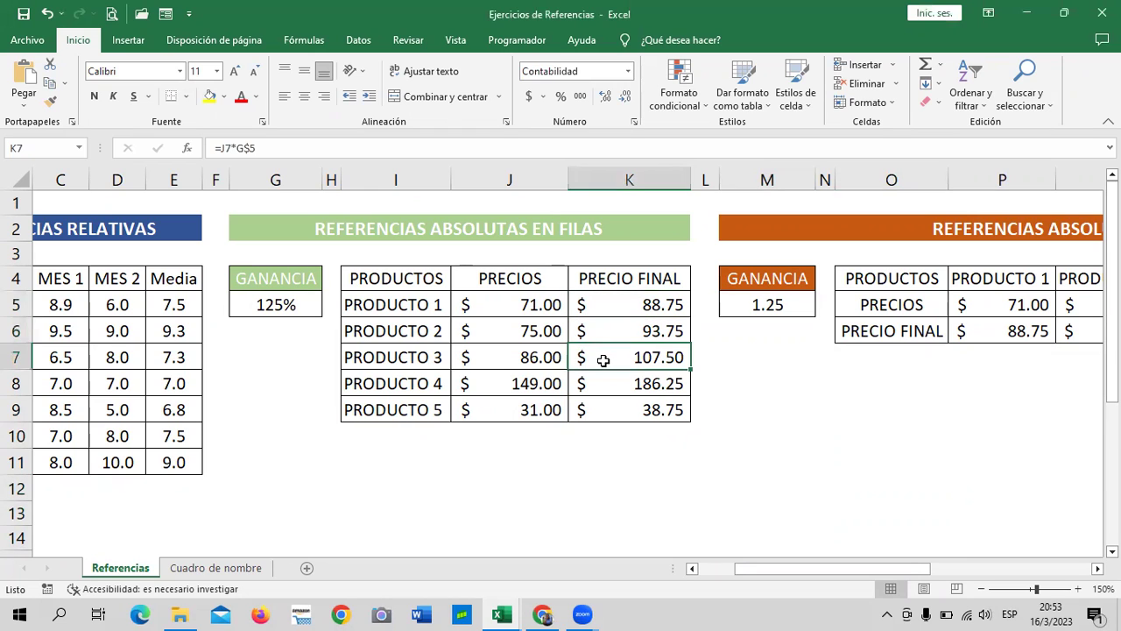
{"action": "left_click", "coordinate": [604, 410]}
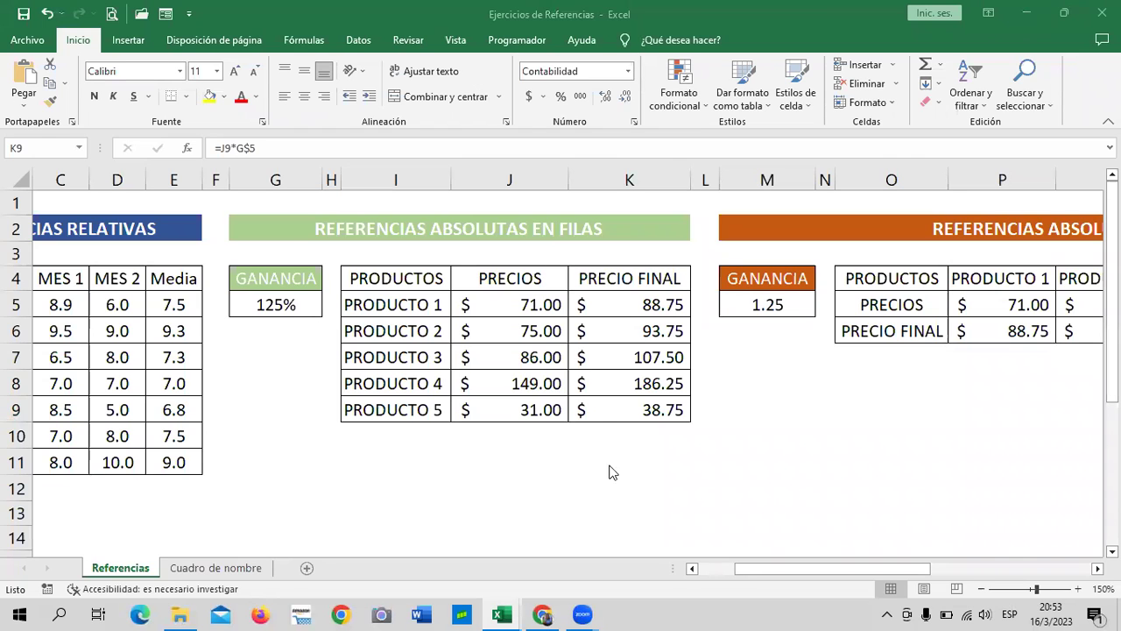
{"action": "left_click", "coordinate": [219, 585]}
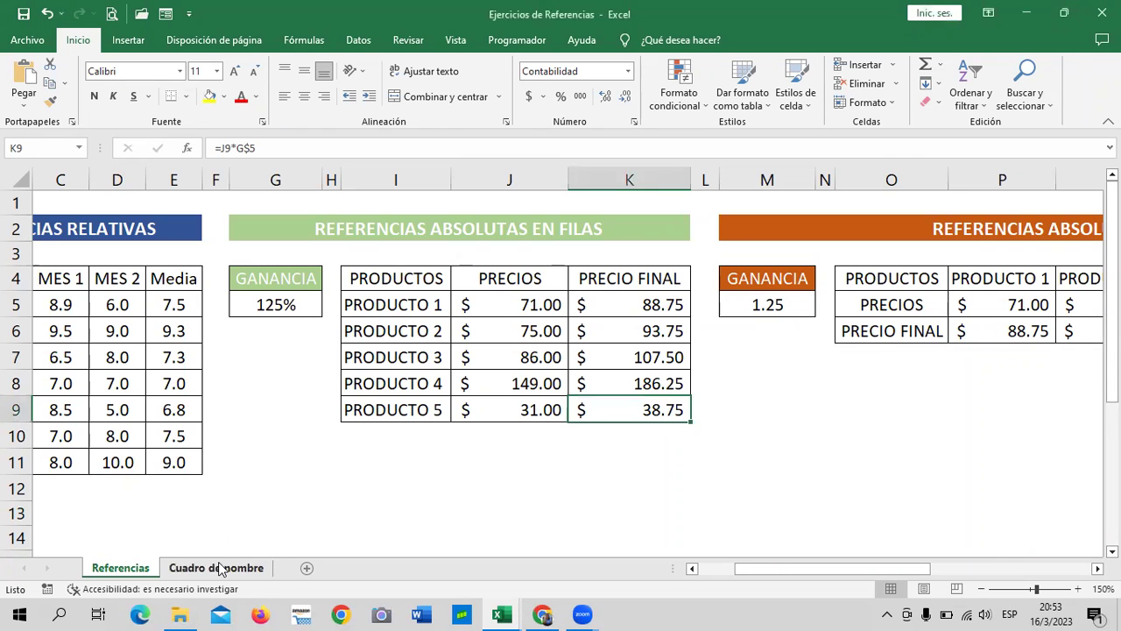
{"action": "left_click", "coordinate": [220, 567]}
{"action": "left_click", "coordinate": [235, 515]}
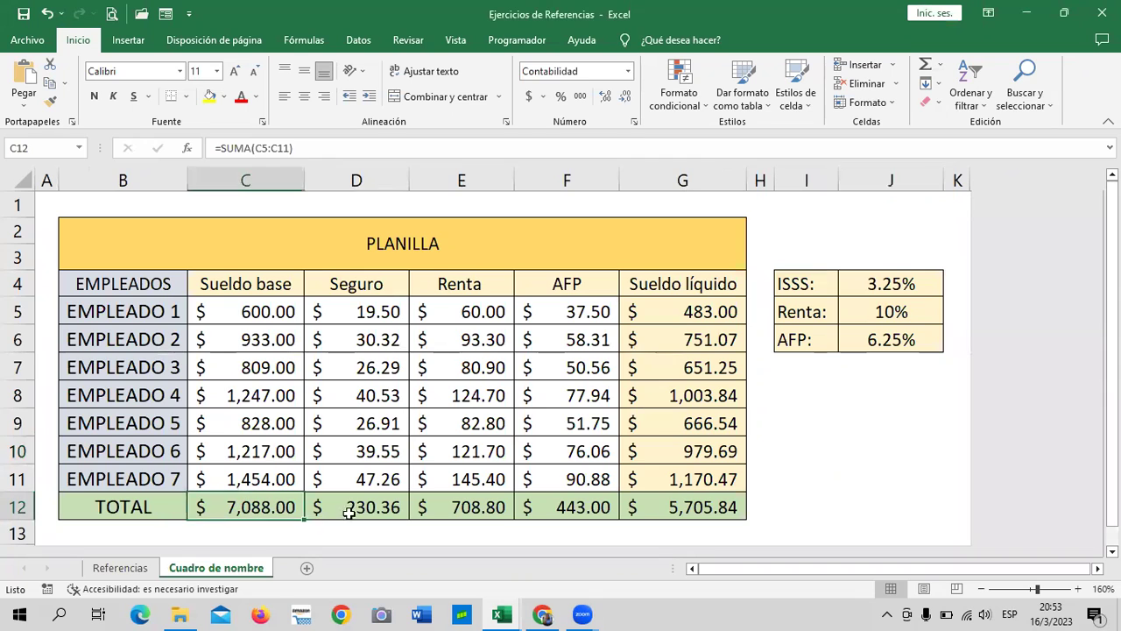
{"action": "left_click", "coordinate": [377, 509]}
{"action": "left_click", "coordinate": [457, 513]}
{"action": "left_click", "coordinate": [576, 511]}
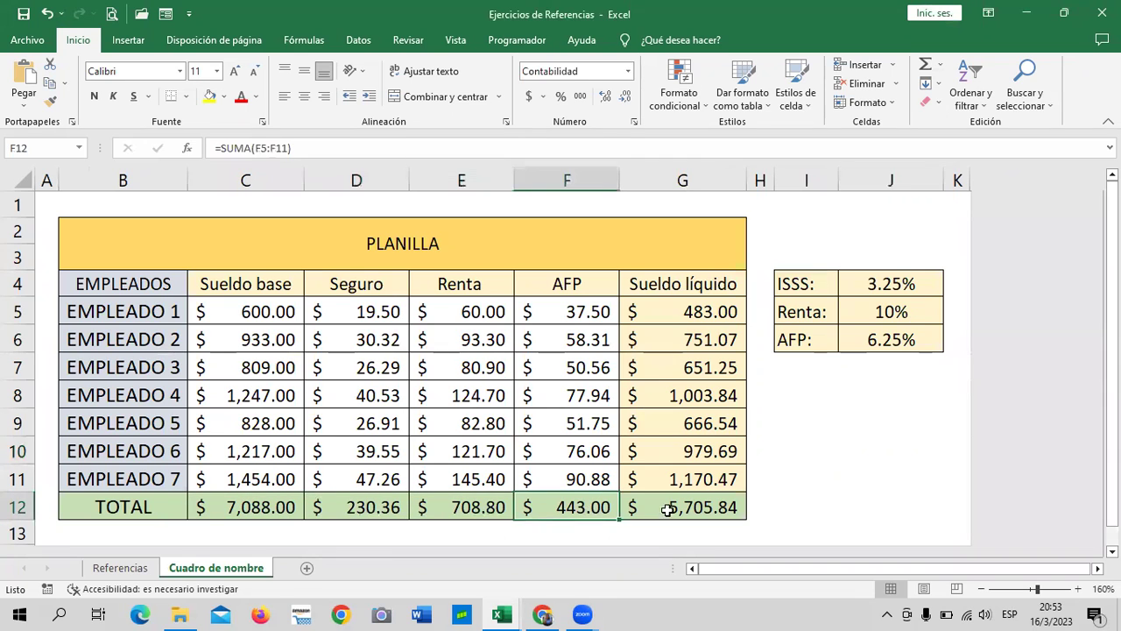
{"action": "left_click", "coordinate": [694, 508]}
{"action": "left_click", "coordinate": [569, 513]}
{"action": "left_click", "coordinate": [451, 514]}
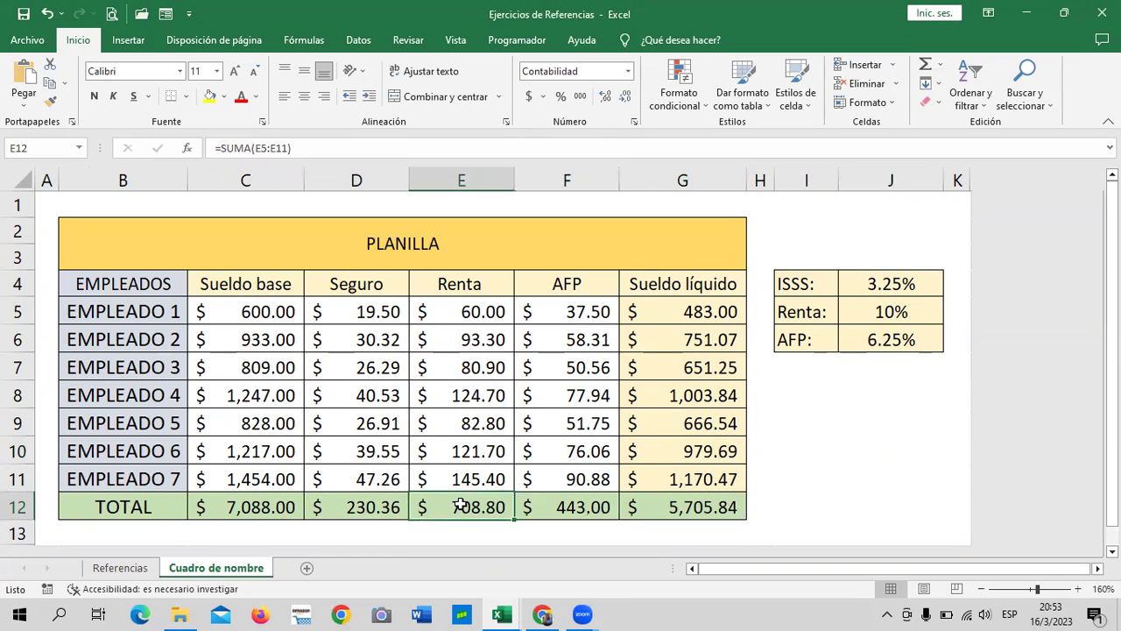
{"action": "left_click", "coordinate": [374, 514]}
{"action": "left_click", "coordinate": [249, 508]}
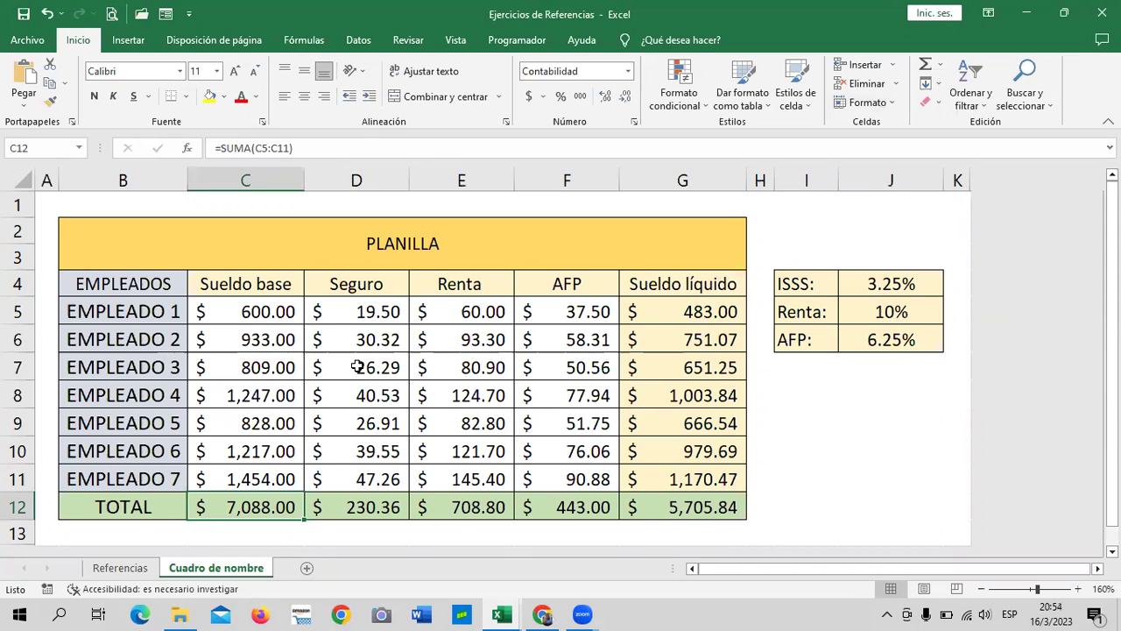
{"action": "scroll", "coordinate": [357, 423], "scroll_direction": "down", "scroll_amount": 2}
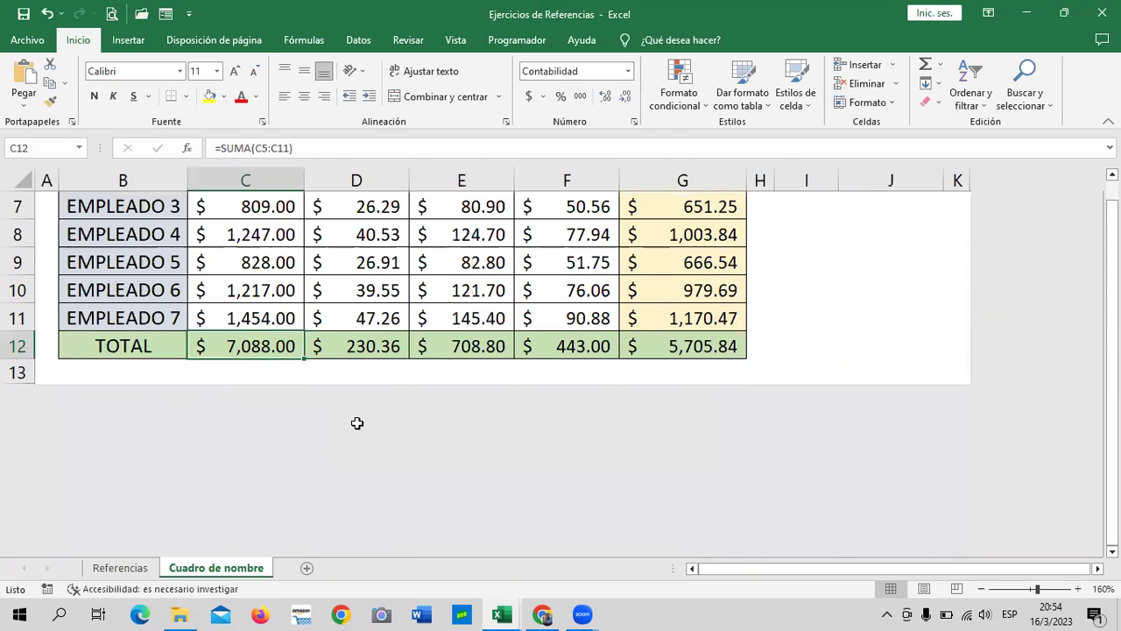
{"action": "scroll", "coordinate": [357, 423], "scroll_direction": "up", "scroll_amount": 2}
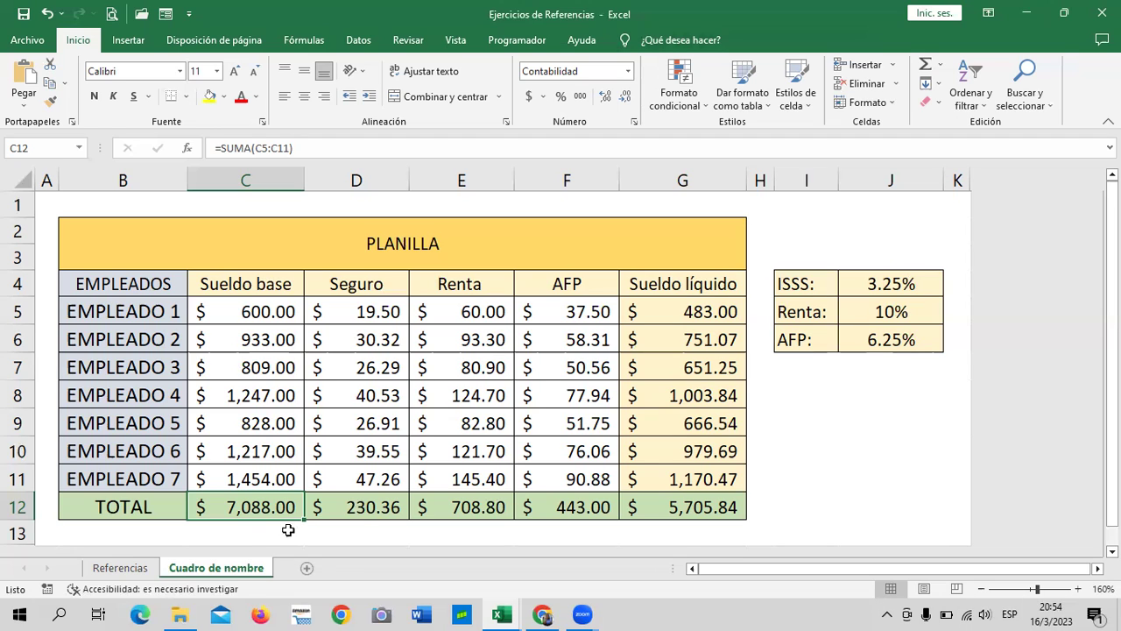
{"action": "left_click", "coordinate": [376, 508]}
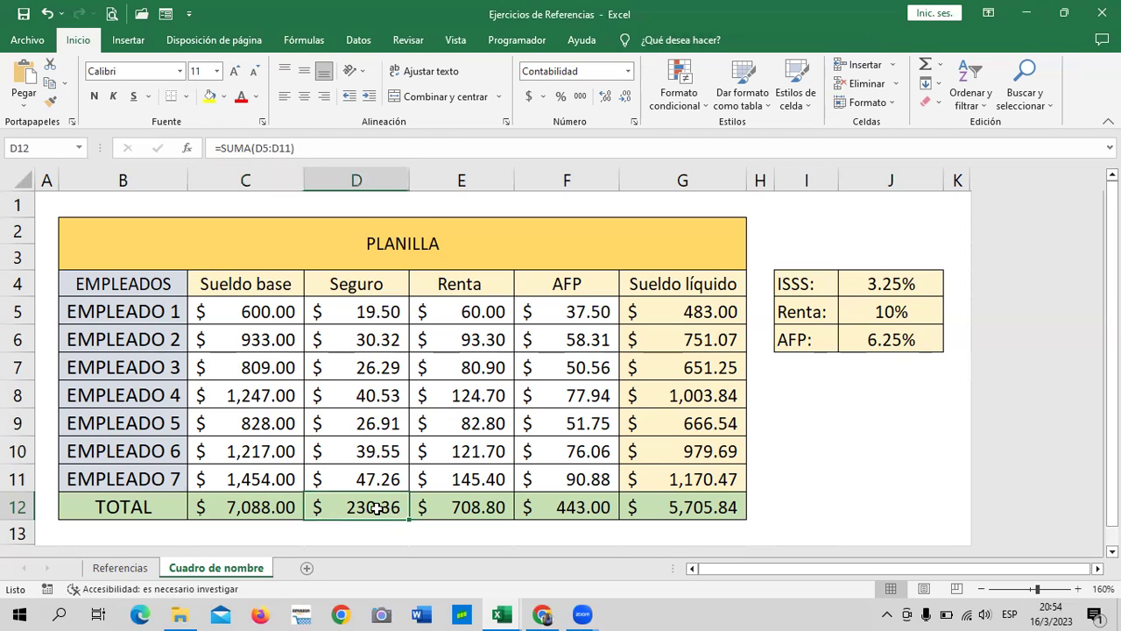
{"action": "left_click", "coordinate": [475, 507]}
{"action": "left_click", "coordinate": [578, 504]}
{"action": "left_click", "coordinate": [666, 506]}
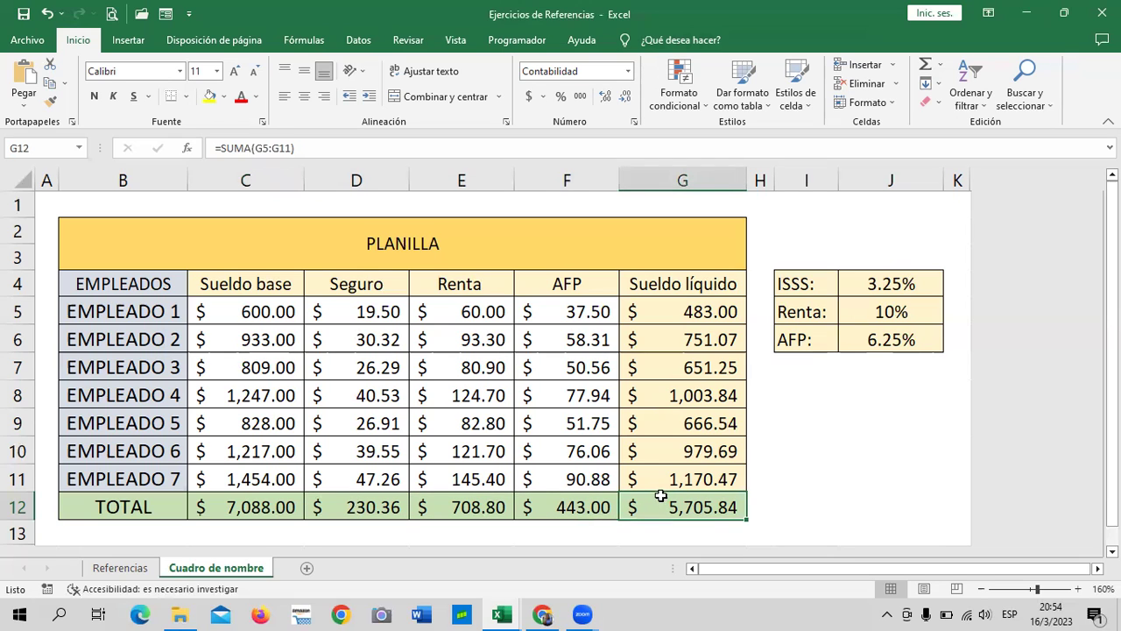
{"action": "left_click", "coordinate": [585, 506]}
{"action": "left_click", "coordinate": [473, 501]}
{"action": "left_click", "coordinate": [363, 507]}
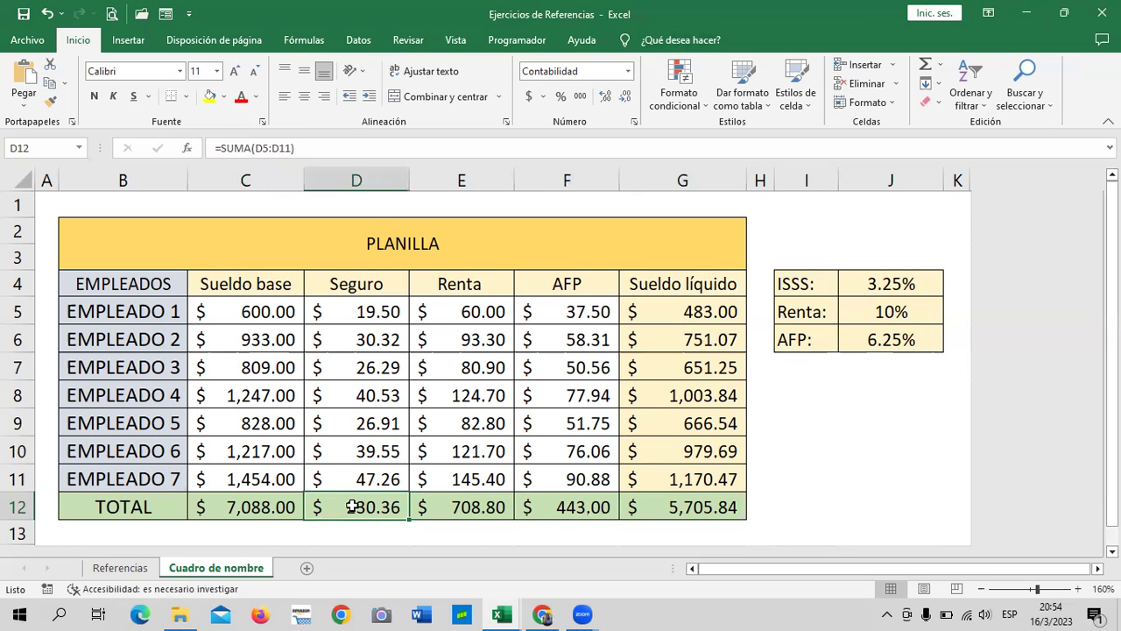
{"action": "left_click", "coordinate": [248, 501]}
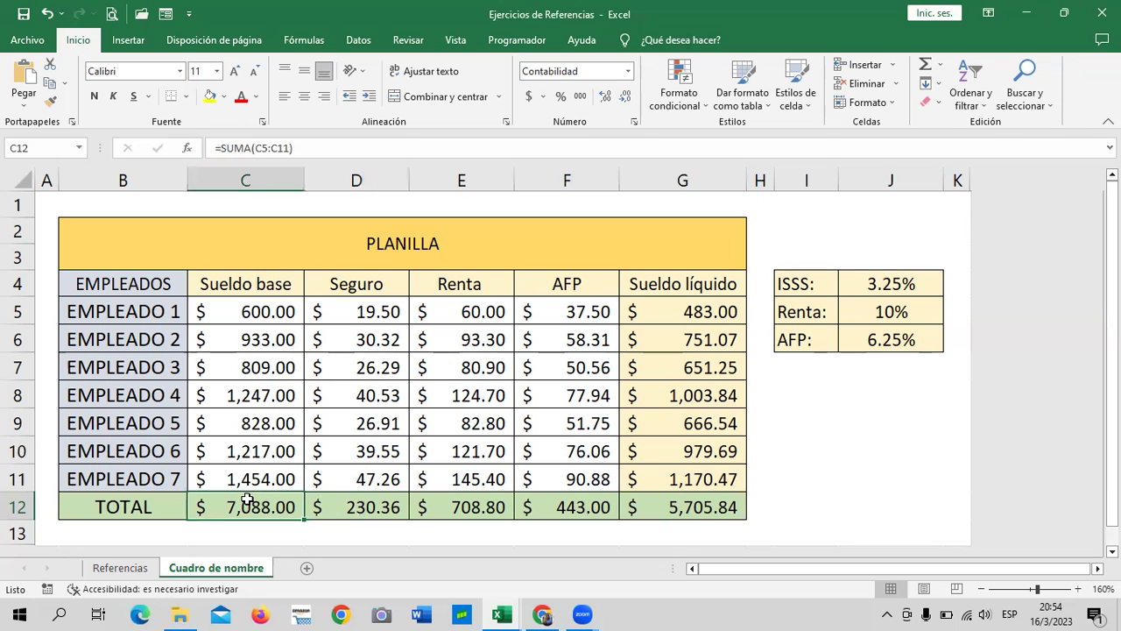
{"action": "left_click", "coordinate": [357, 510]}
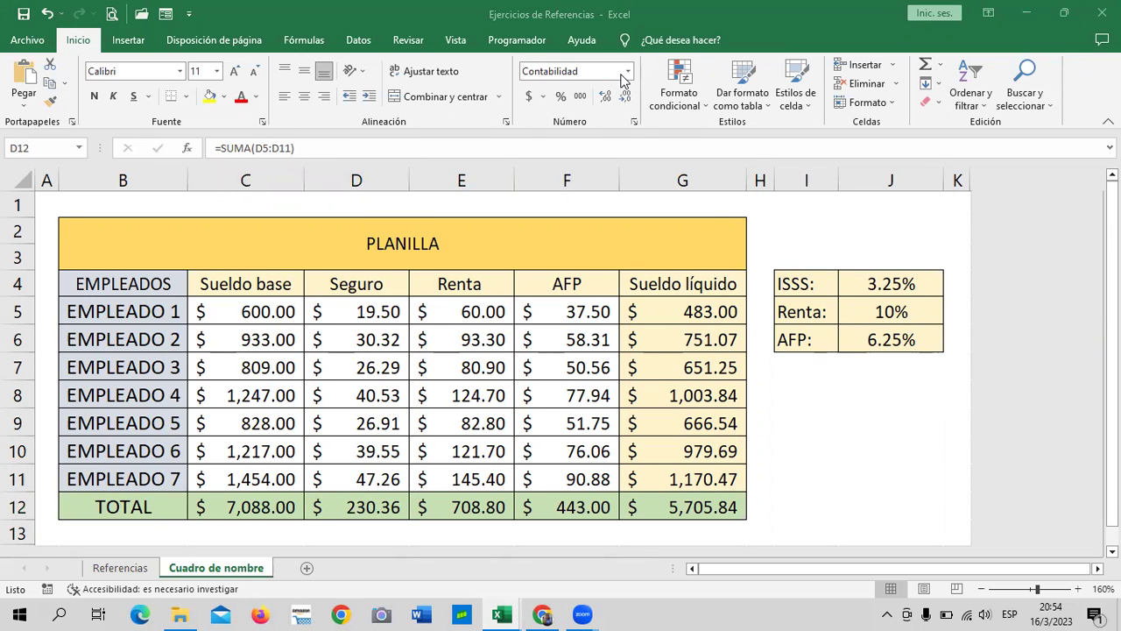
{"action": "left_click", "coordinate": [358, 316]}
{"action": "left_click", "coordinate": [354, 344]}
{"action": "left_click", "coordinate": [341, 366]}
{"action": "left_click", "coordinate": [334, 402]}
{"action": "left_click", "coordinate": [338, 429]}
{"action": "left_click", "coordinate": [337, 449]}
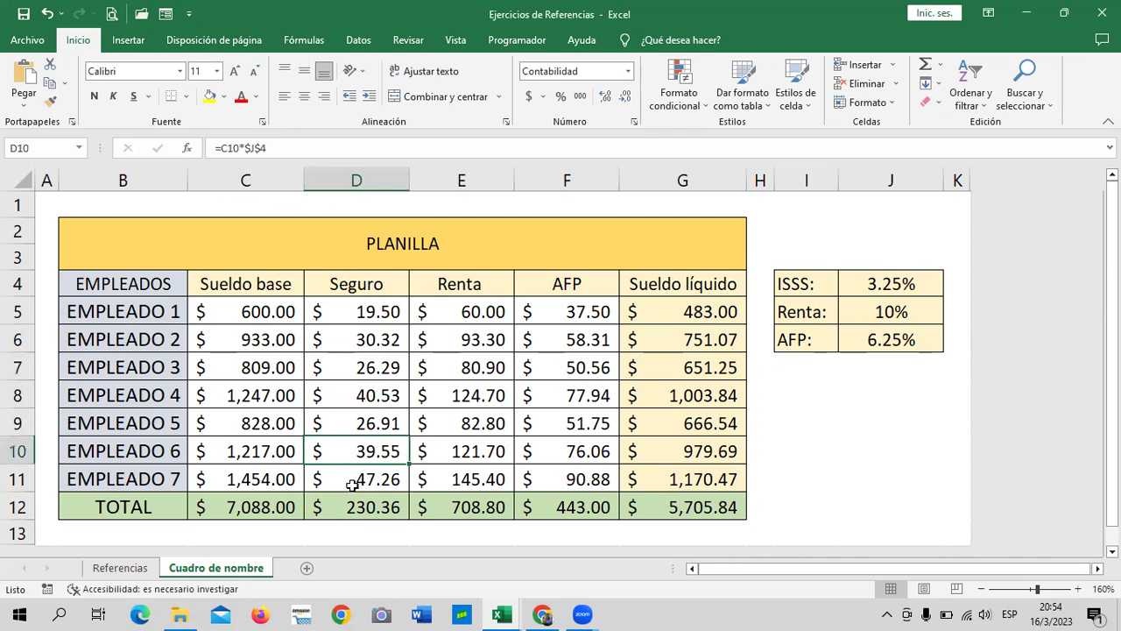
{"action": "left_click", "coordinate": [350, 483]}
{"action": "left_click", "coordinate": [343, 449]}
{"action": "left_click", "coordinate": [335, 424]}
{"action": "left_click", "coordinate": [335, 395]}
{"action": "left_click", "coordinate": [334, 366]}
{"action": "left_click", "coordinate": [334, 346]}
{"action": "left_click", "coordinate": [338, 313]}
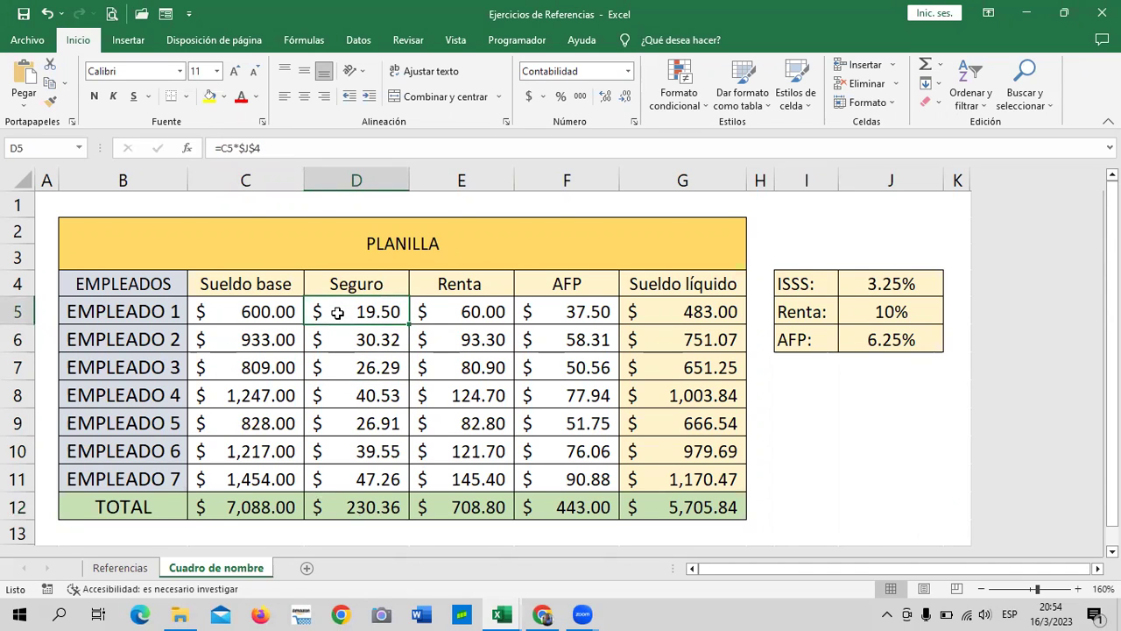
{"action": "left_click", "coordinate": [363, 397]}
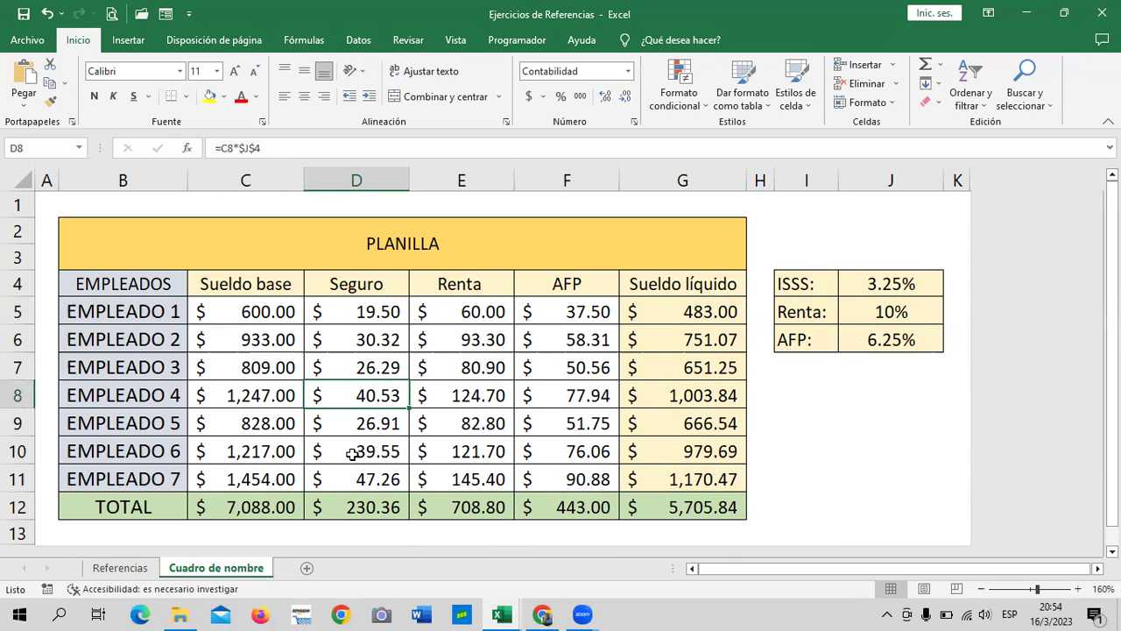
{"action": "left_click", "coordinate": [247, 483]}
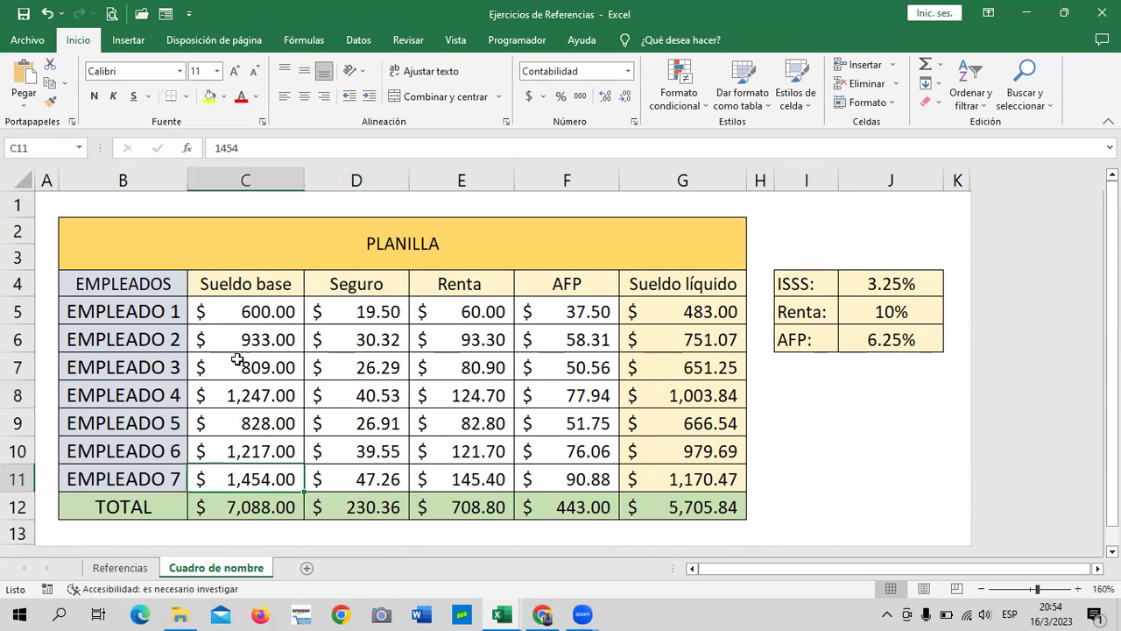
{"action": "left_click", "coordinate": [232, 393]}
{"action": "left_click", "coordinate": [239, 447]}
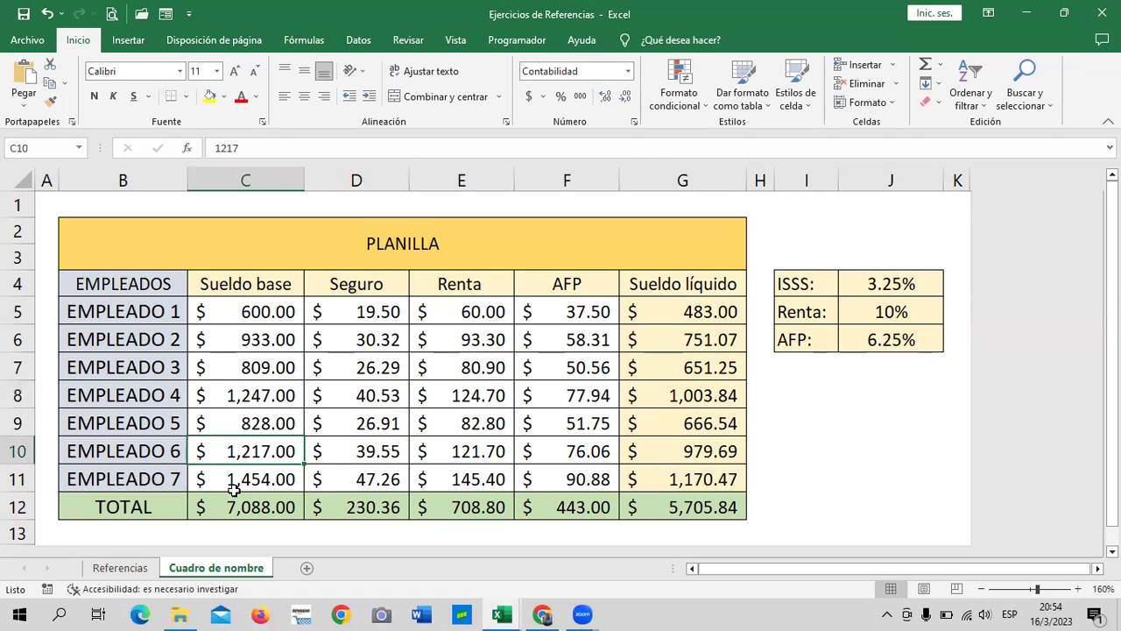
{"action": "left_click", "coordinate": [234, 478]}
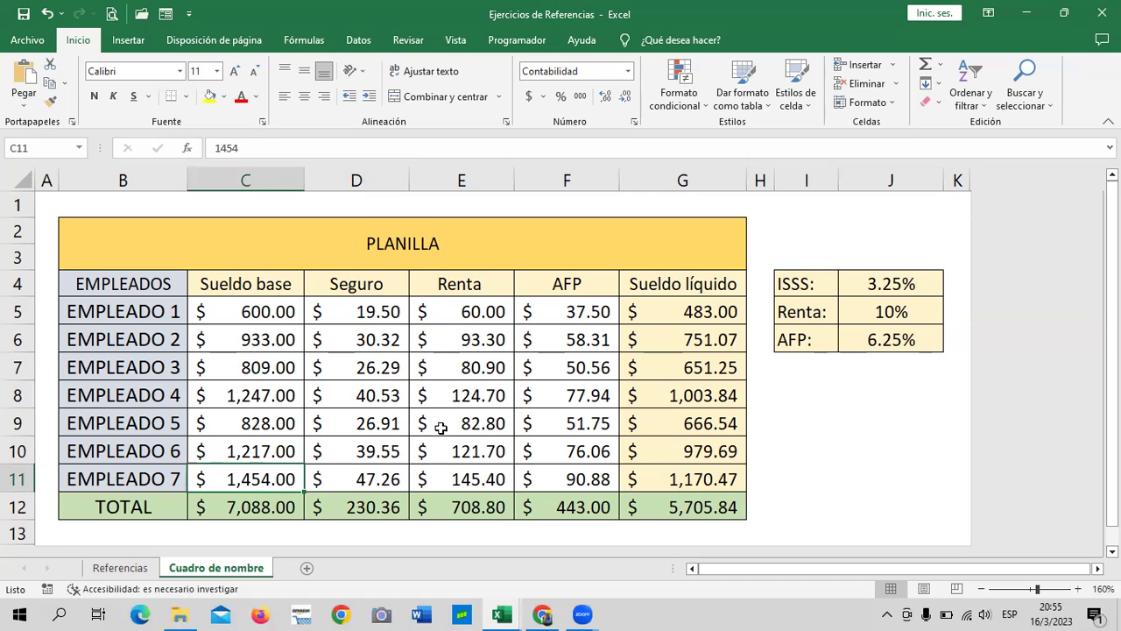
{"action": "left_click", "coordinate": [438, 312]}
{"action": "left_click", "coordinate": [370, 307]}
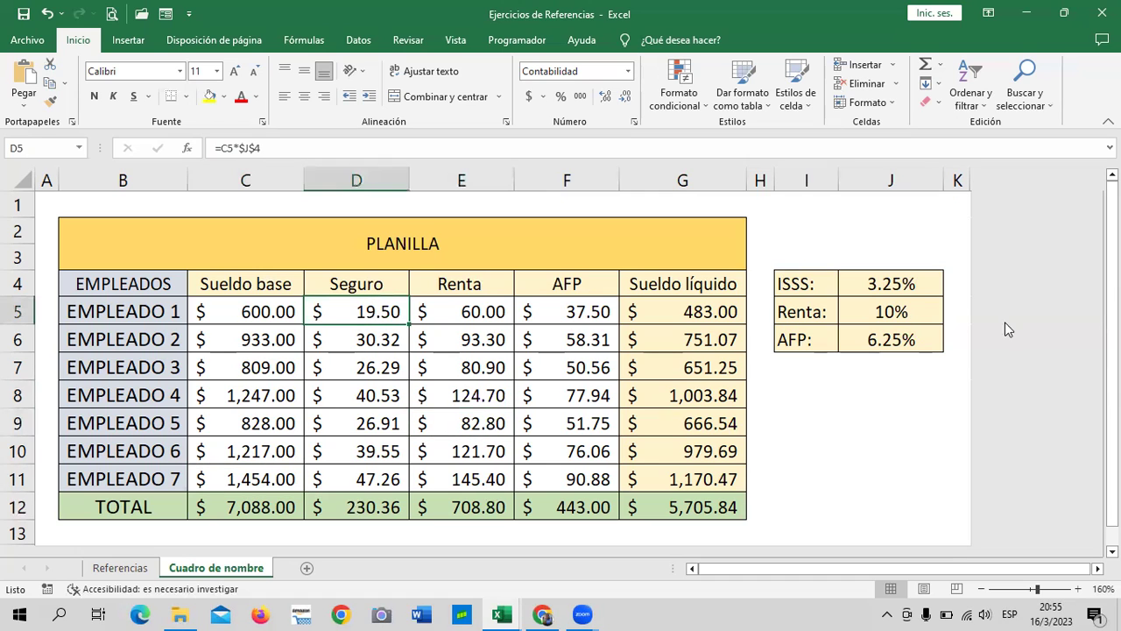
{"action": "left_click", "coordinate": [900, 285]}
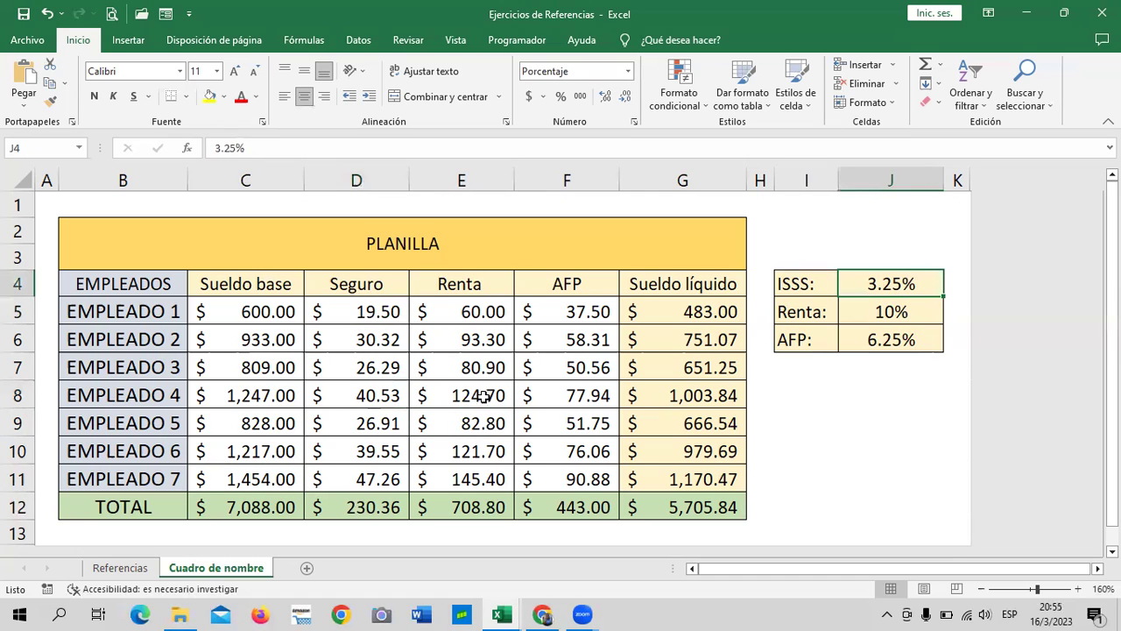
{"action": "left_click", "coordinate": [344, 452]}
{"action": "left_click_drag", "start_coordinate": [366, 312], "coordinate": [366, 473]}
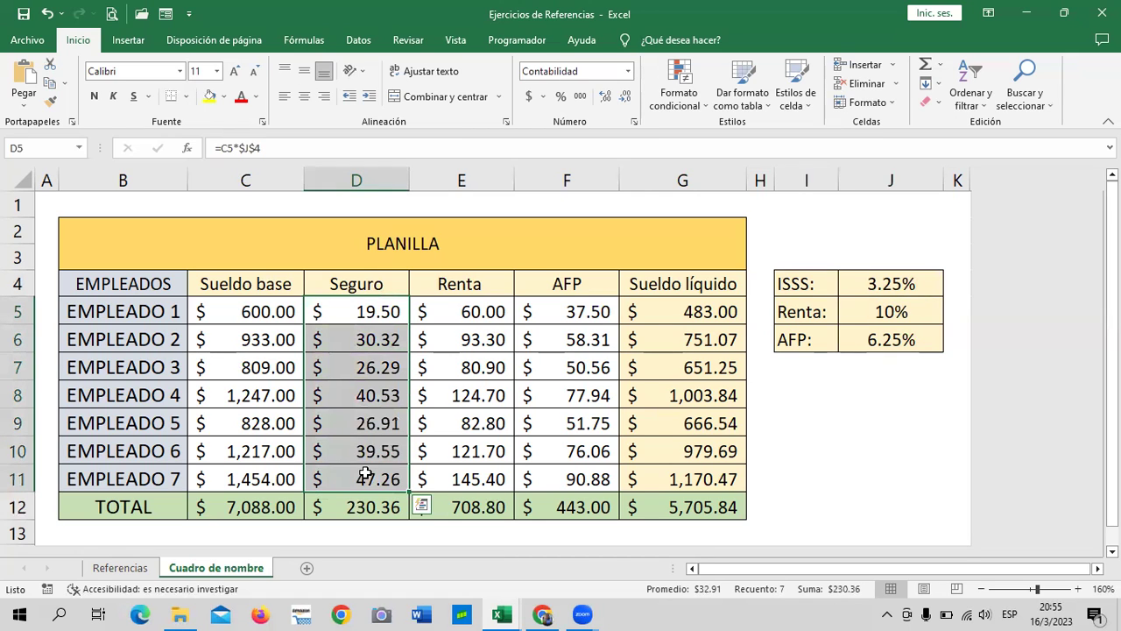
- Delete the seven Seguro amounts in D5:D11 and reselect the emptied range
{"action": "key", "text": "Delete"}
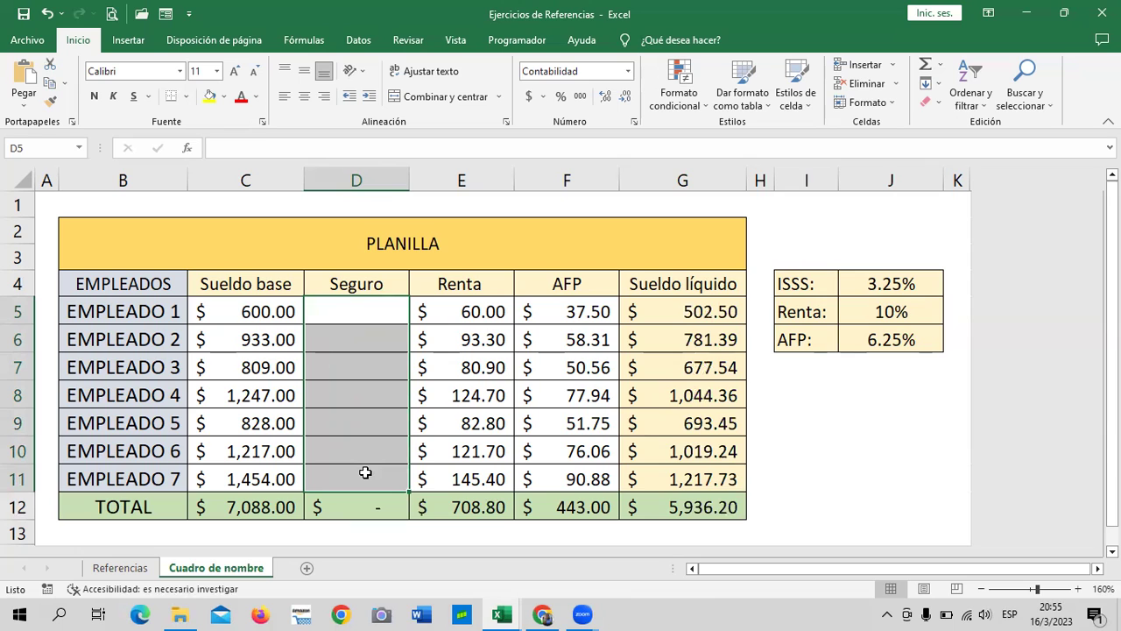
{"action": "left_click", "coordinate": [902, 443]}
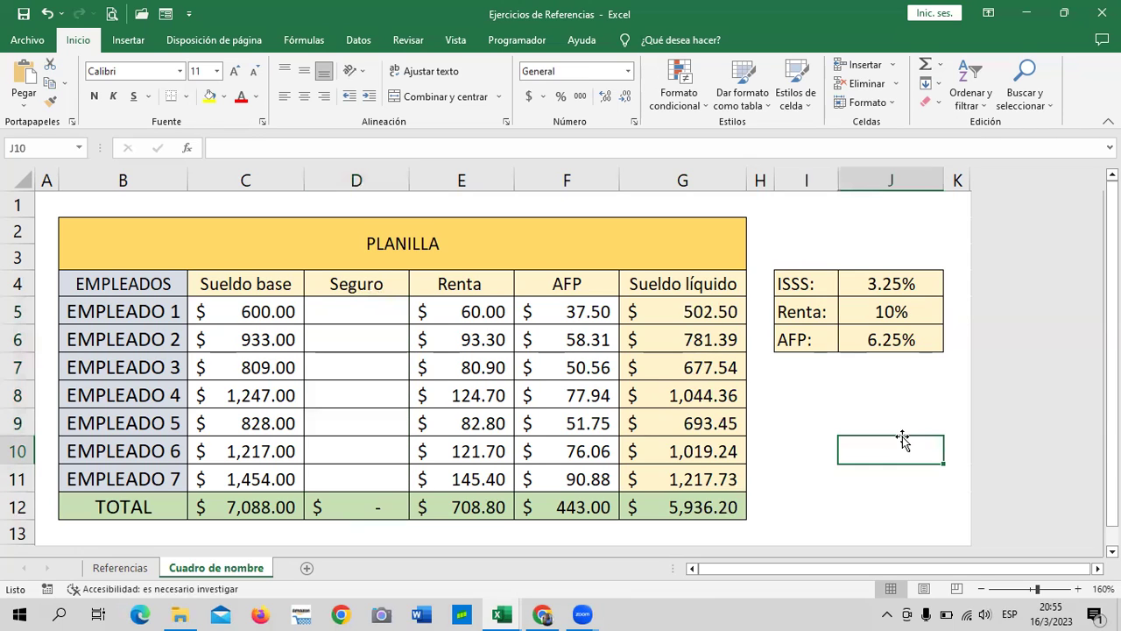
{"action": "left_click", "coordinate": [359, 305]}
{"action": "left_click_drag", "start_coordinate": [339, 363], "coordinate": [320, 480]}
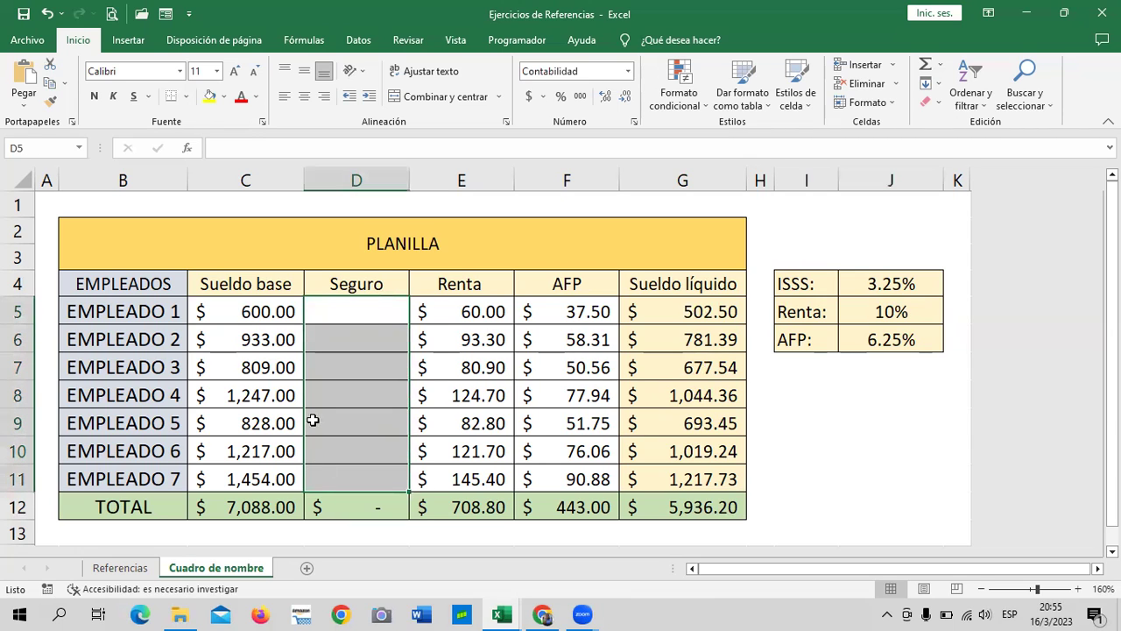
{"action": "left_click", "coordinate": [868, 426]}
{"action": "left_click_drag", "start_coordinate": [356, 318], "coordinate": [357, 481]}
{"action": "left_click", "coordinate": [863, 420]}
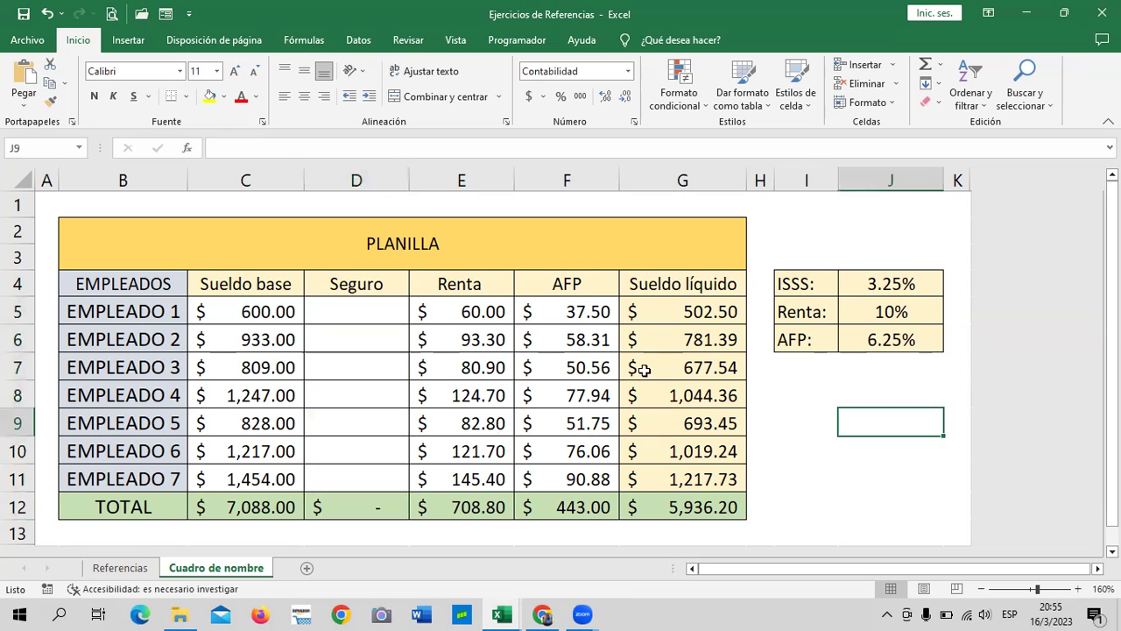
{"action": "left_click_drag", "start_coordinate": [370, 306], "coordinate": [365, 479]}
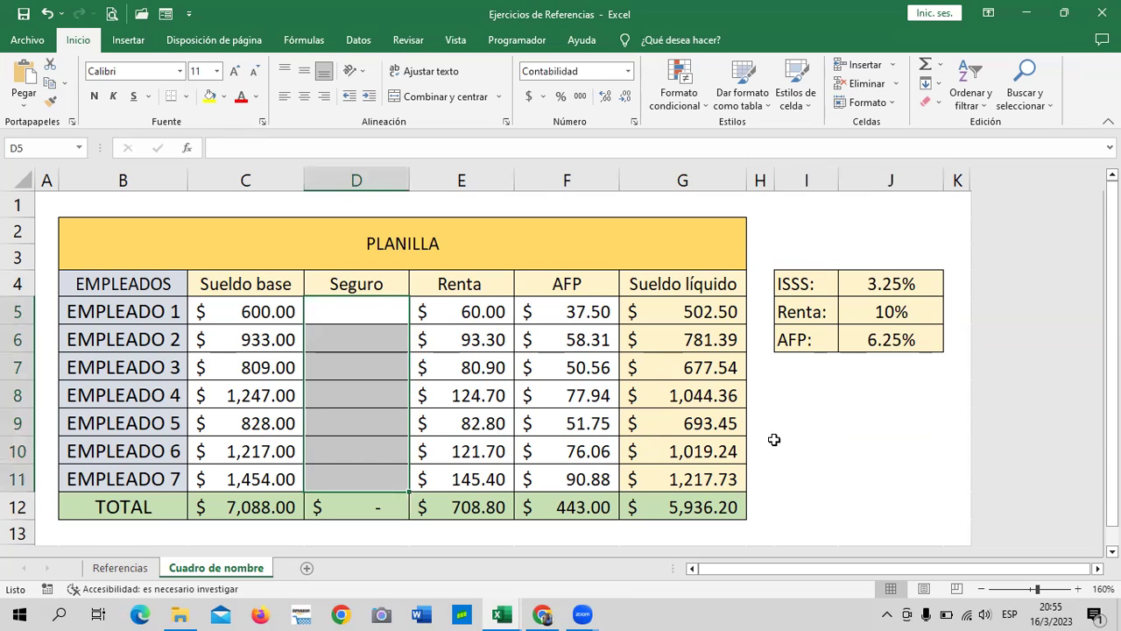
{"action": "left_click", "coordinate": [891, 428]}
{"action": "left_click_drag", "start_coordinate": [334, 313], "coordinate": [359, 481]}
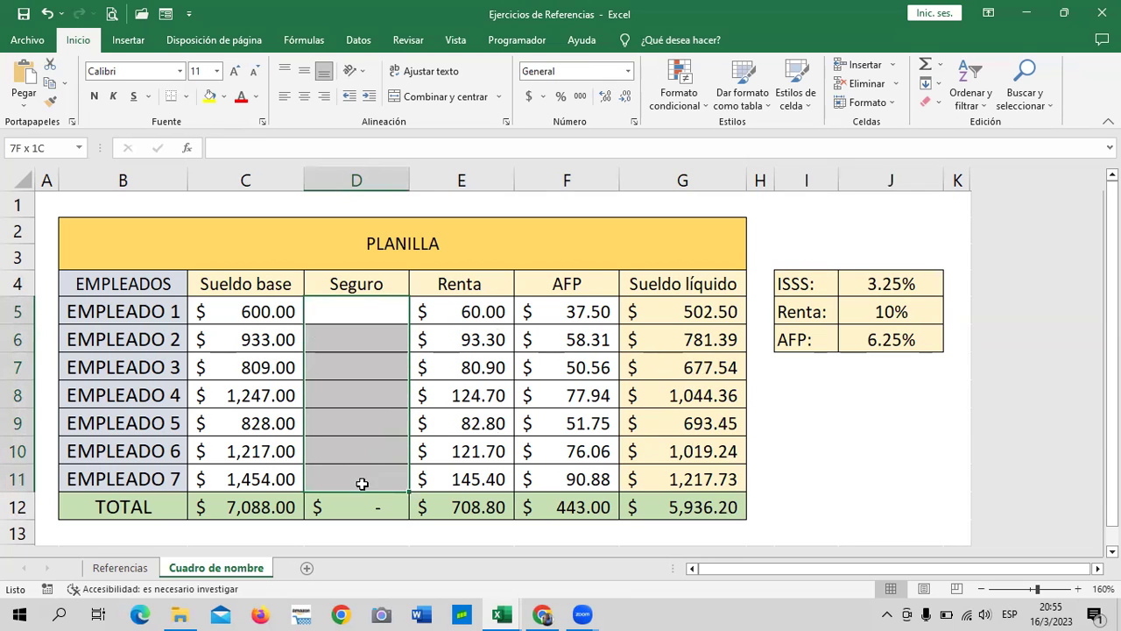
{"action": "left_click", "coordinate": [810, 422]}
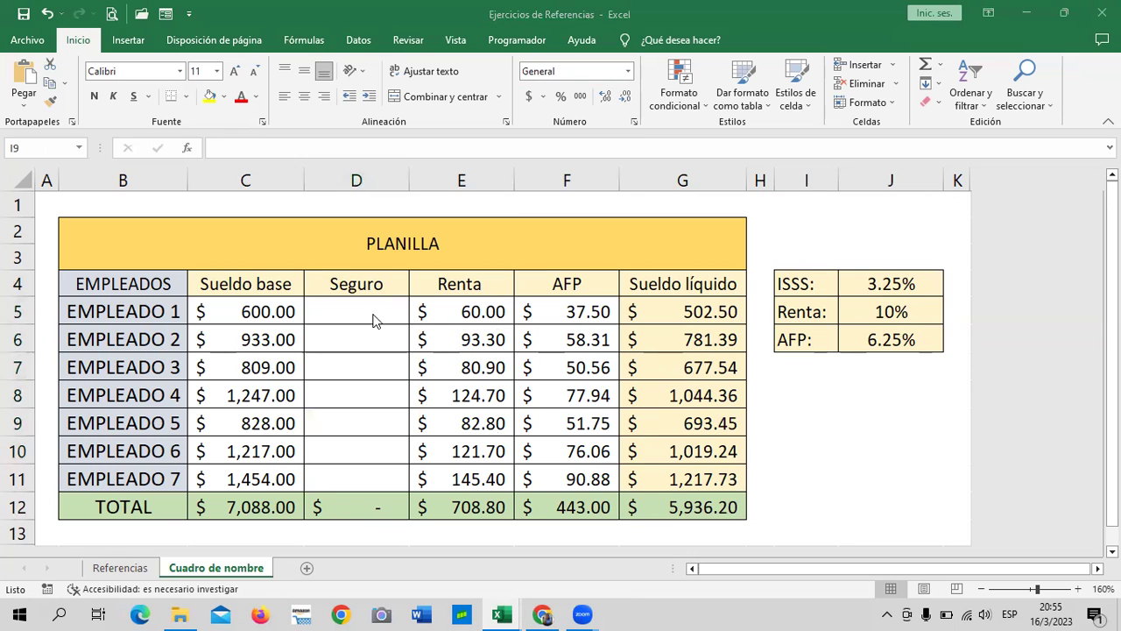
- Return to Seguro cell D5 and bring up the Fórmulas ribbon
{"action": "key", "text": "F2"}
{"action": "left_click", "coordinate": [882, 419]}
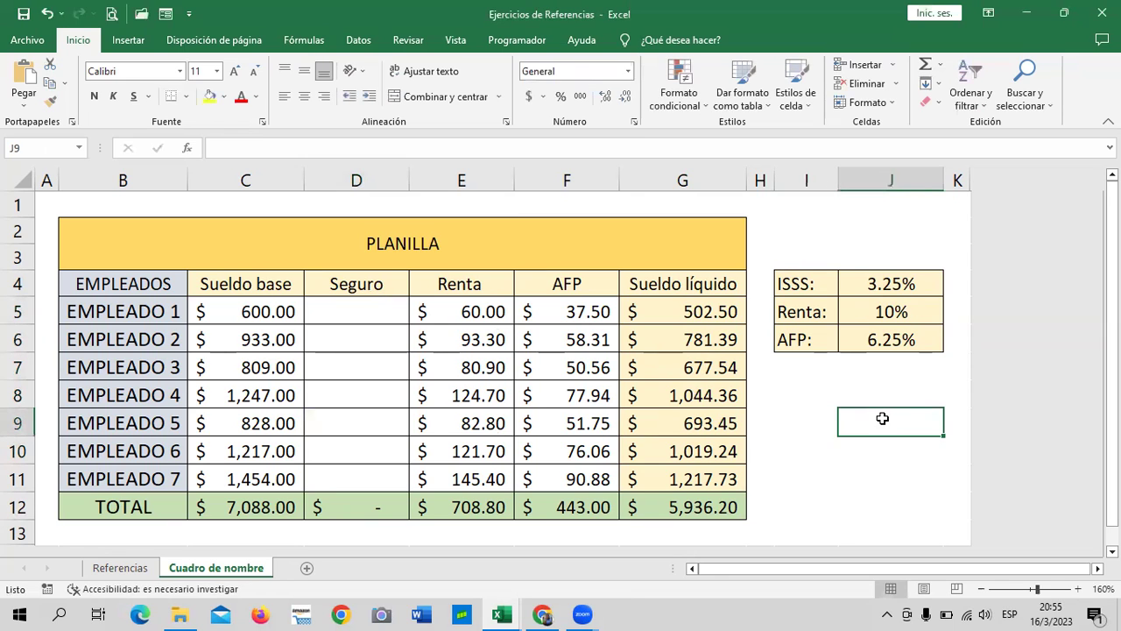
{"action": "left_click", "coordinate": [782, 360]}
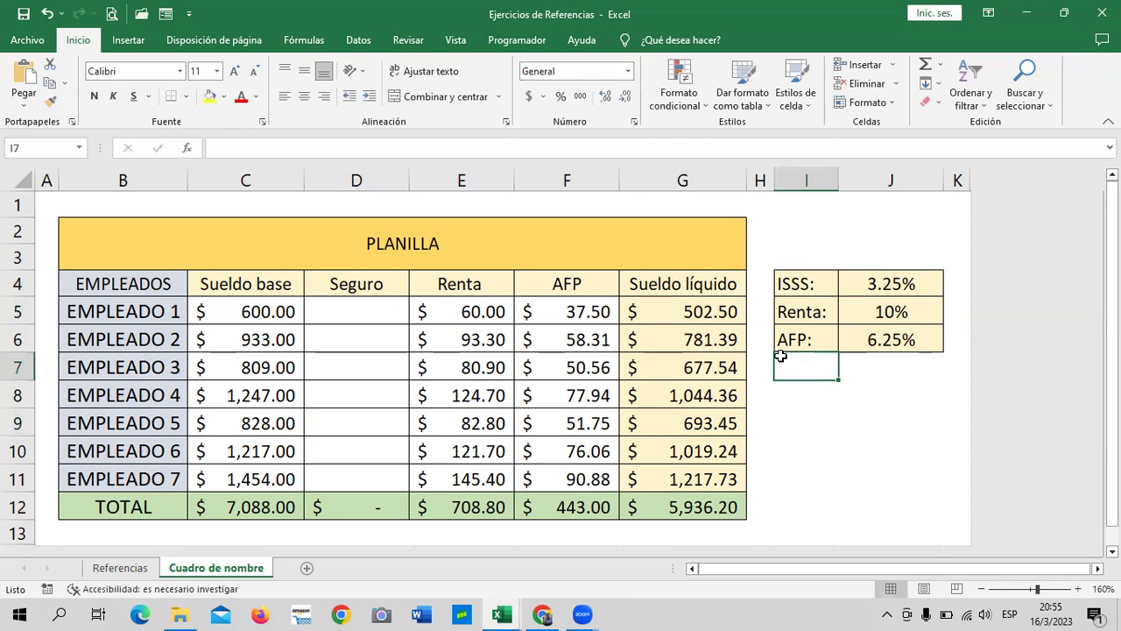
{"action": "left_click", "coordinate": [369, 312]}
{"action": "left_click", "coordinate": [872, 415]}
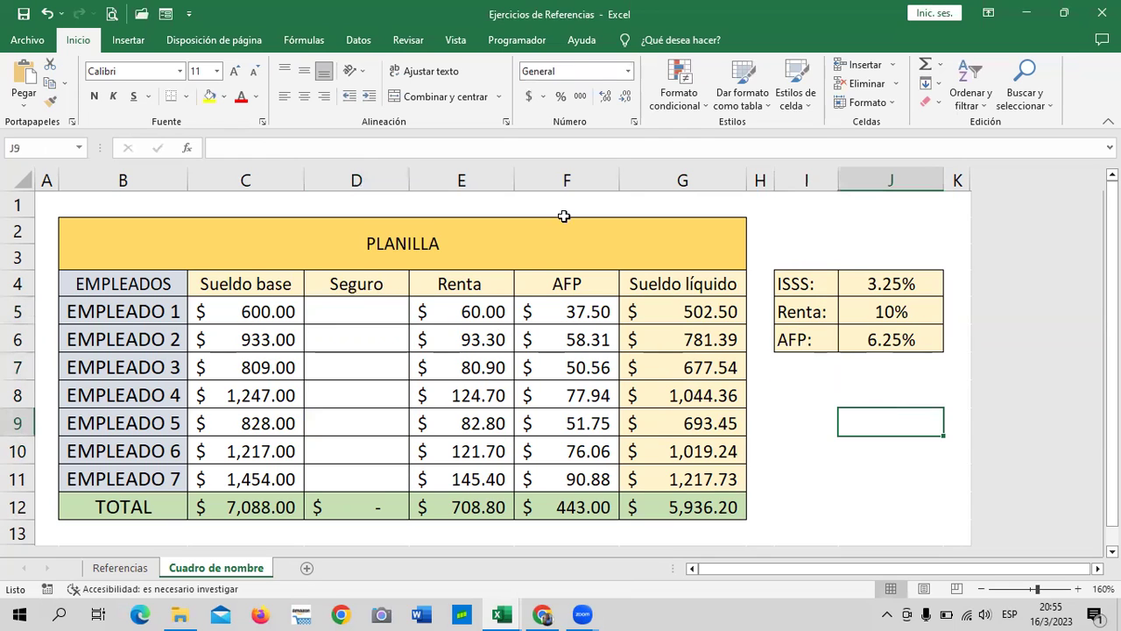
{"action": "left_click", "coordinate": [356, 308]}
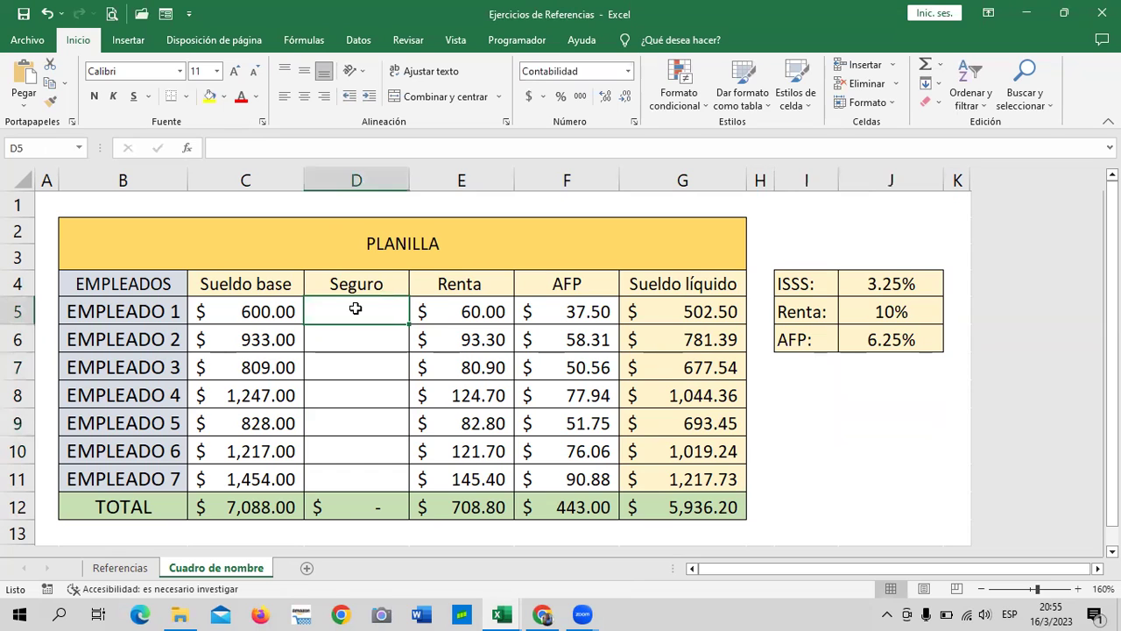
{"action": "left_click", "coordinate": [314, 46]}
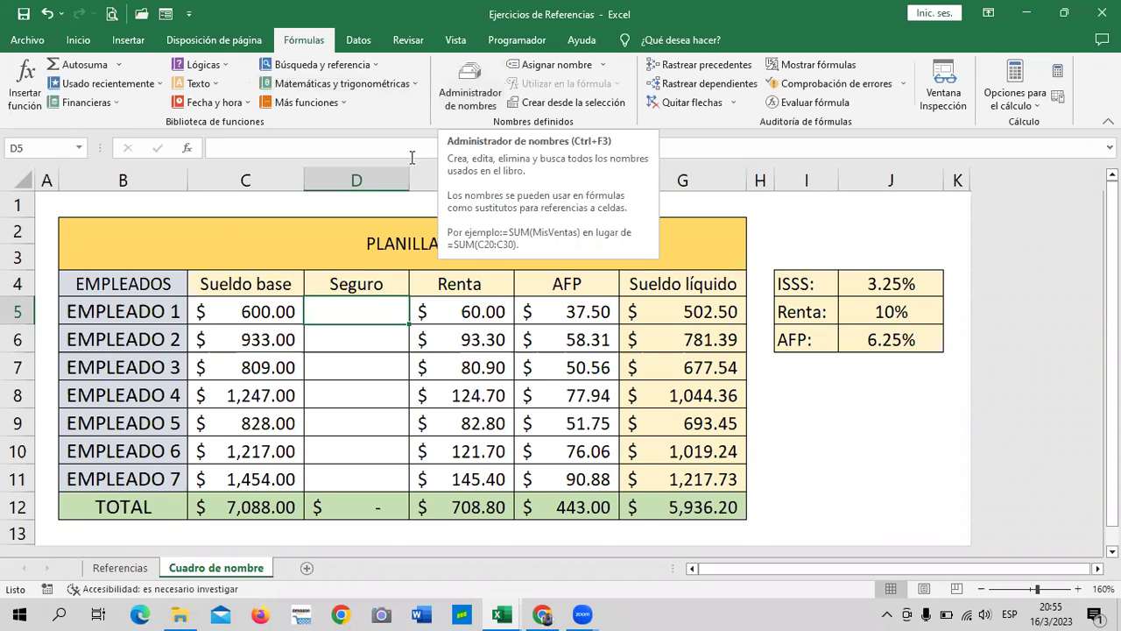
- From Name Manager, start a new name and delete the prefilled name Seguro
{"action": "left_click", "coordinate": [467, 91]}
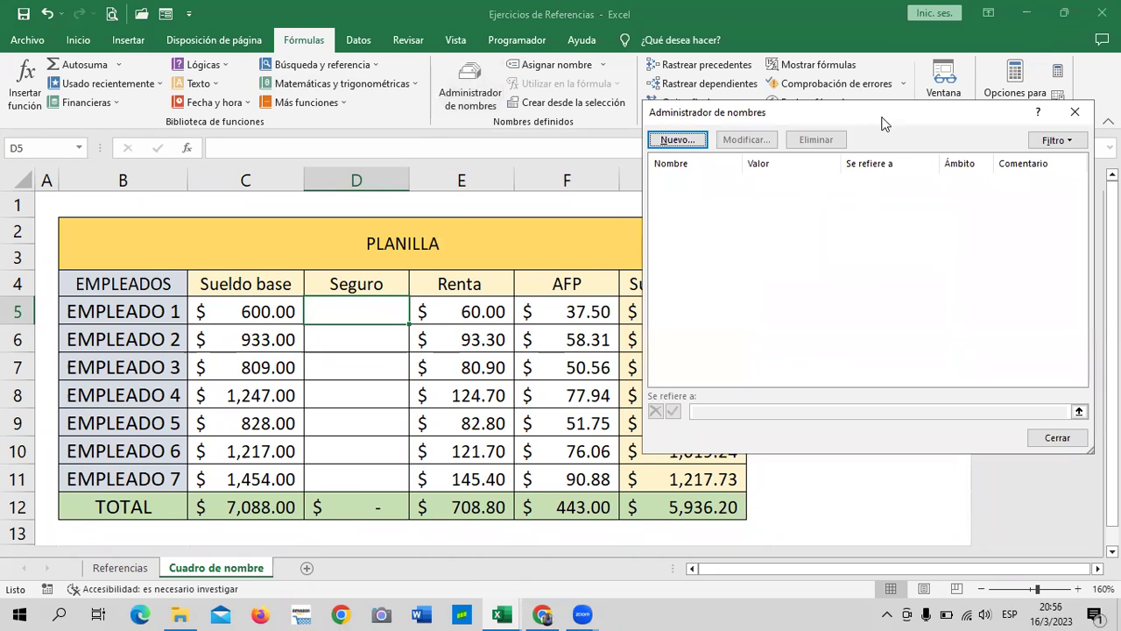
{"action": "left_click_drag", "start_coordinate": [883, 122], "coordinate": [785, 86]}
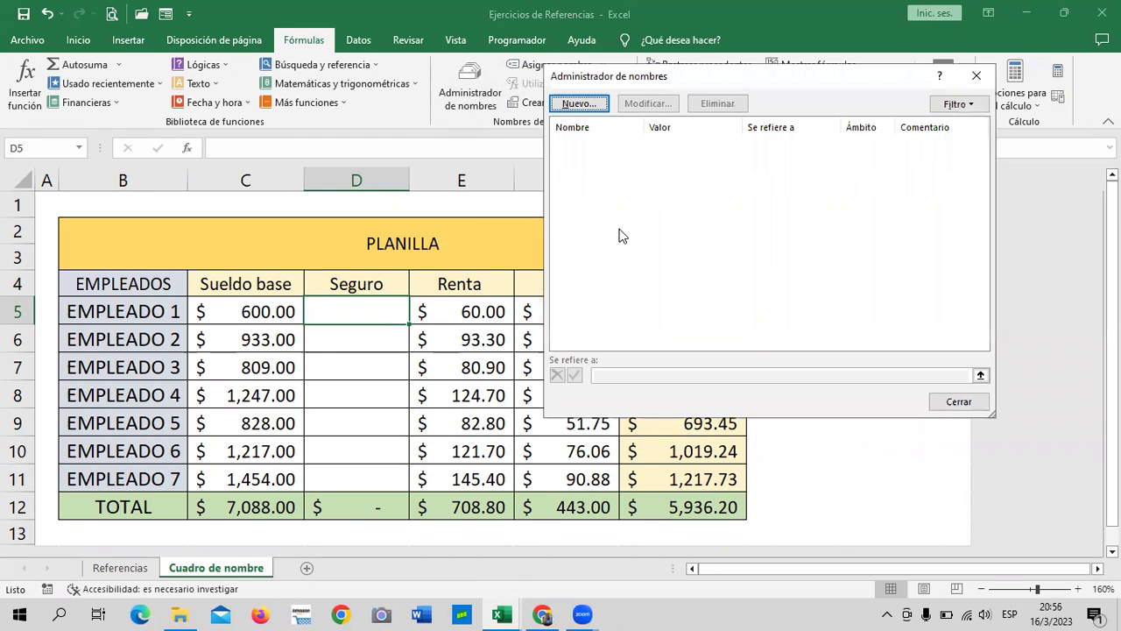
{"action": "left_click", "coordinate": [587, 105]}
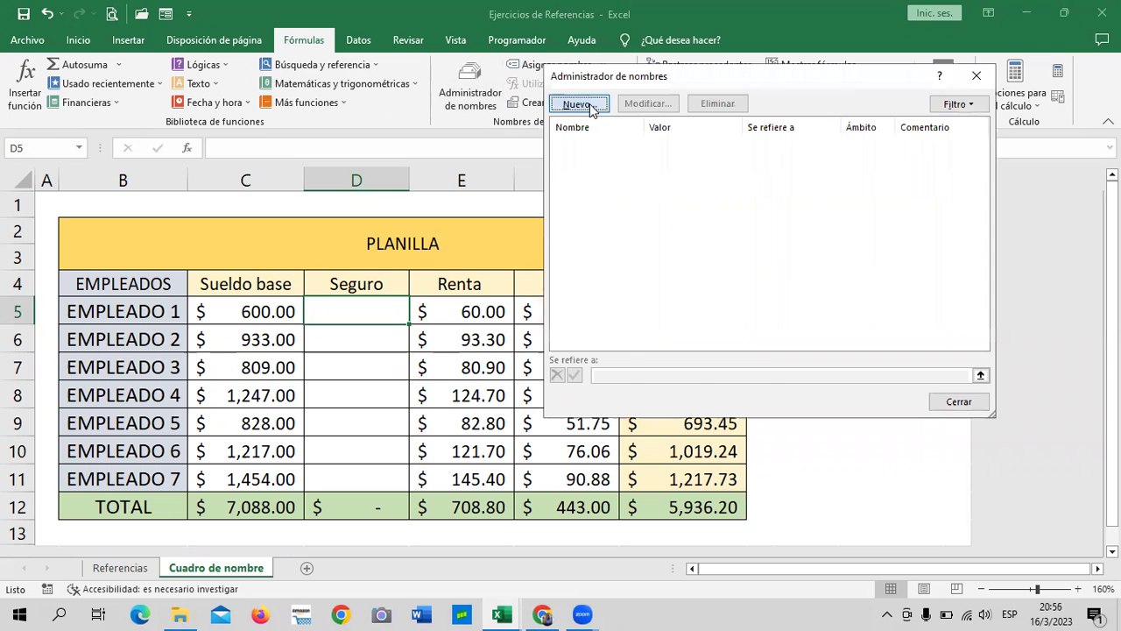
{"action": "key", "text": "BackSpace"}
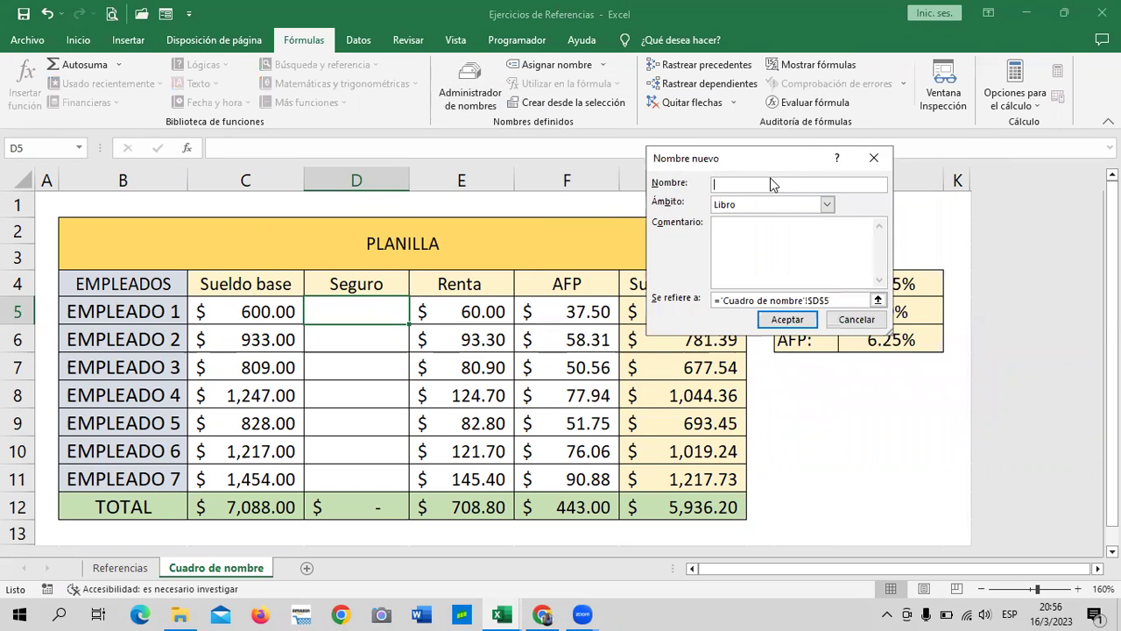
- Name it ISSS and erase the existing D5 reference in 'Se refiere a'
{"action": "key", "text": "Caps_Lock"}
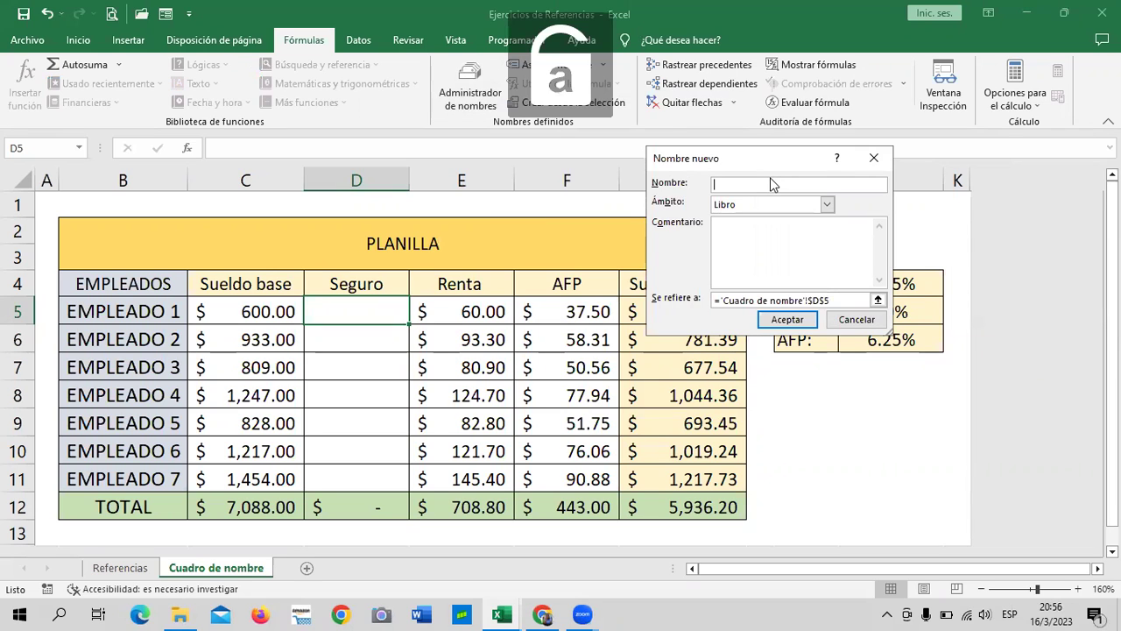
{"action": "type", "text": "i"}
{"action": "key", "text": "Caps_Lock"}
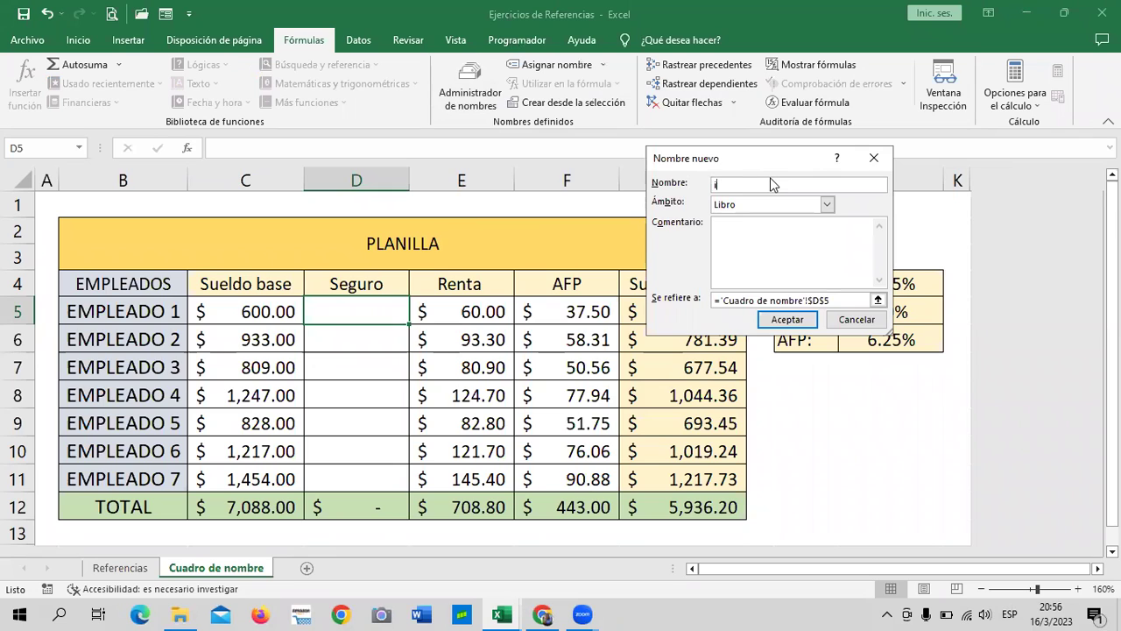
{"action": "key", "text": "BackSpace"}
{"action": "key", "text": "BackSpace"}
{"action": "type", "text": "I"}
{"action": "type", "text": "SSS"}
{"action": "left_click_drag", "start_coordinate": [837, 301], "coordinate": [713, 300]}
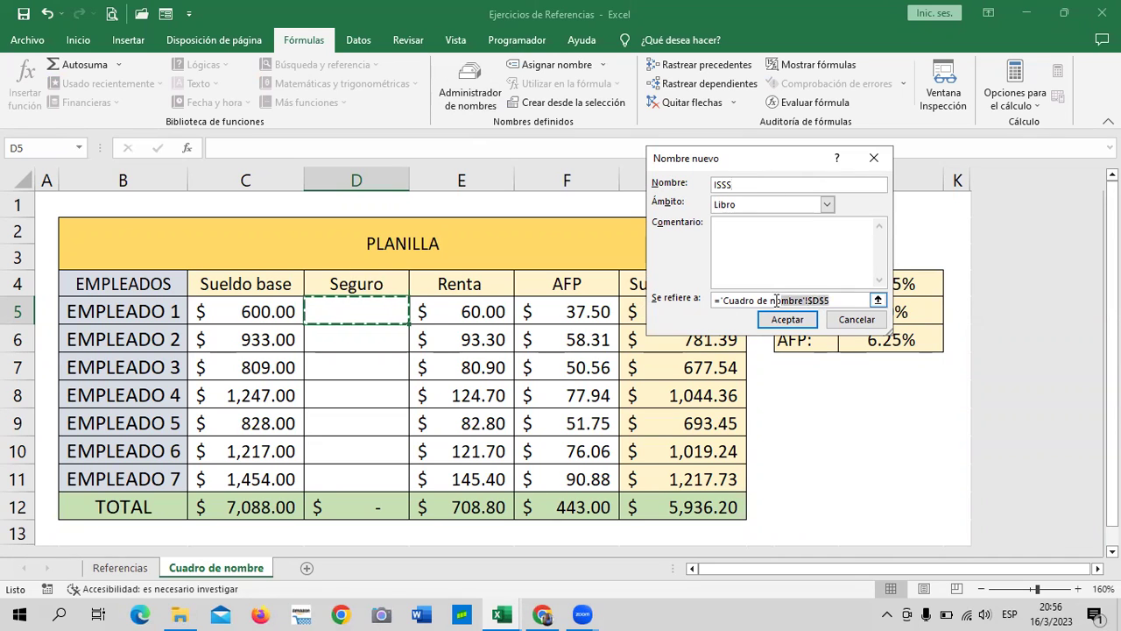
{"action": "key", "text": "BackSpace"}
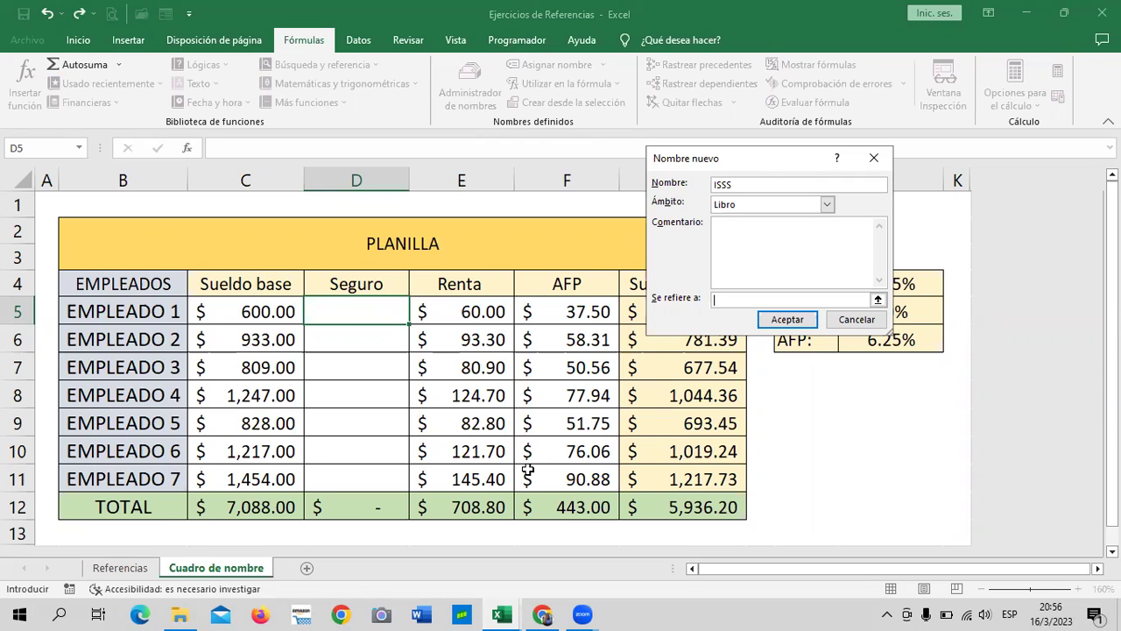
- Set ISSS to refer to =SI(C5<1000;C5*3.25%;30) and accept the new name
{"action": "type", "text": "="}
{"action": "type", "text": "SI("}
{"action": "type", "text": "C5"}
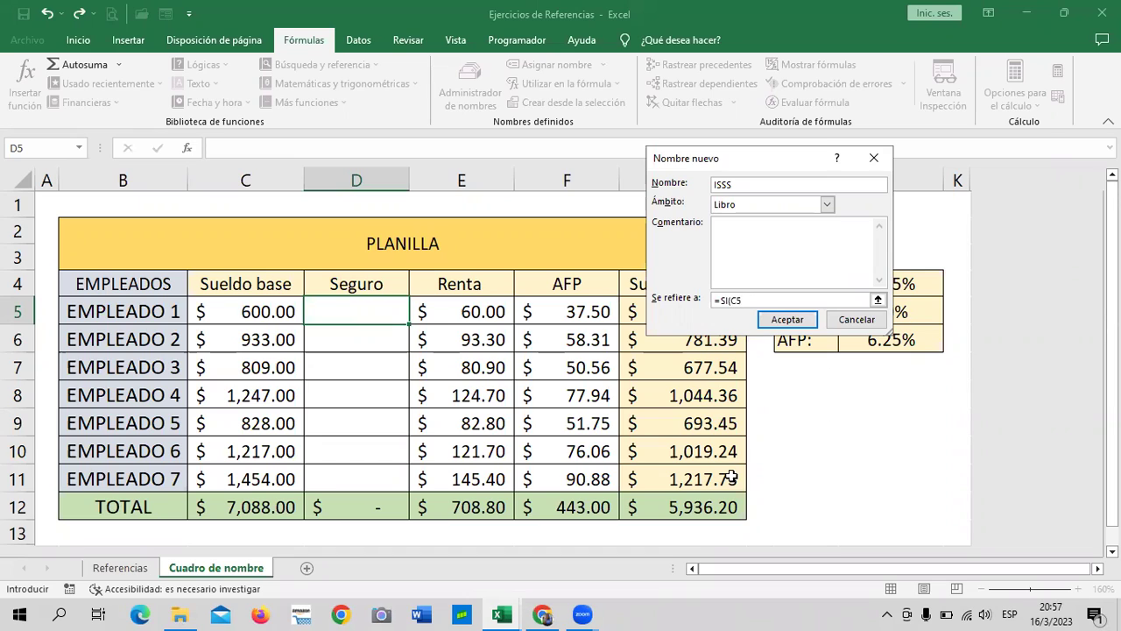
{"action": "type", "text": "<"}
{"action": "type", "text": "1000"}
{"action": "type", "text": ";"}
{"action": "type", "text": "C5"}
{"action": "type", "text": "*3.25"}
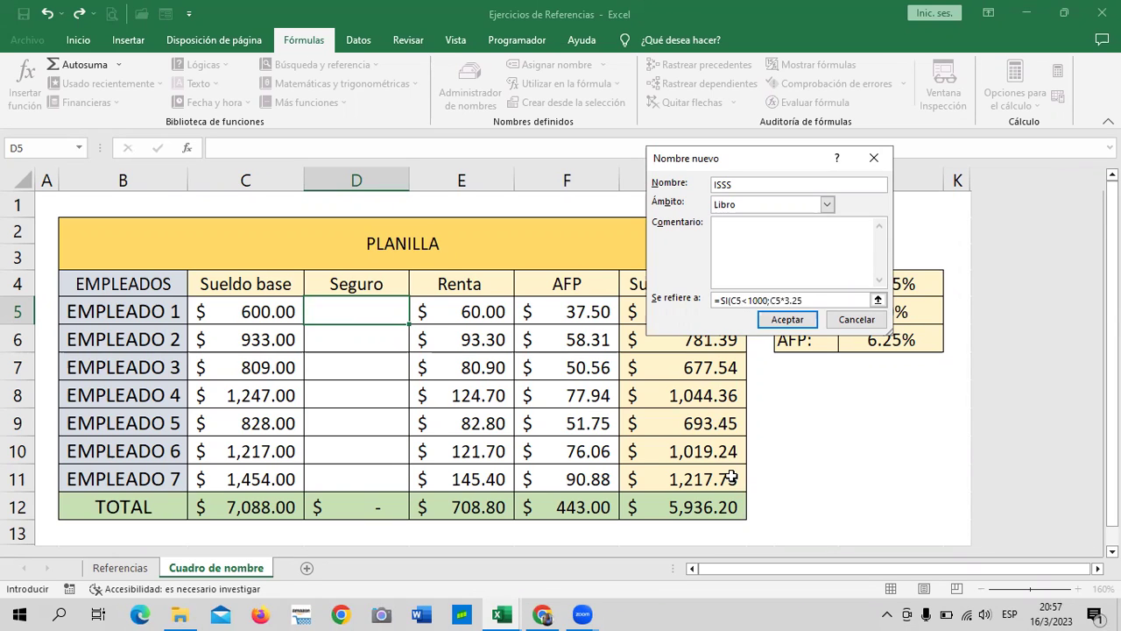
{"action": "type", "text": "%"}
{"action": "type", "text": ";"}
{"action": "type", "text": "30"}
{"action": "type", "text": ")"}
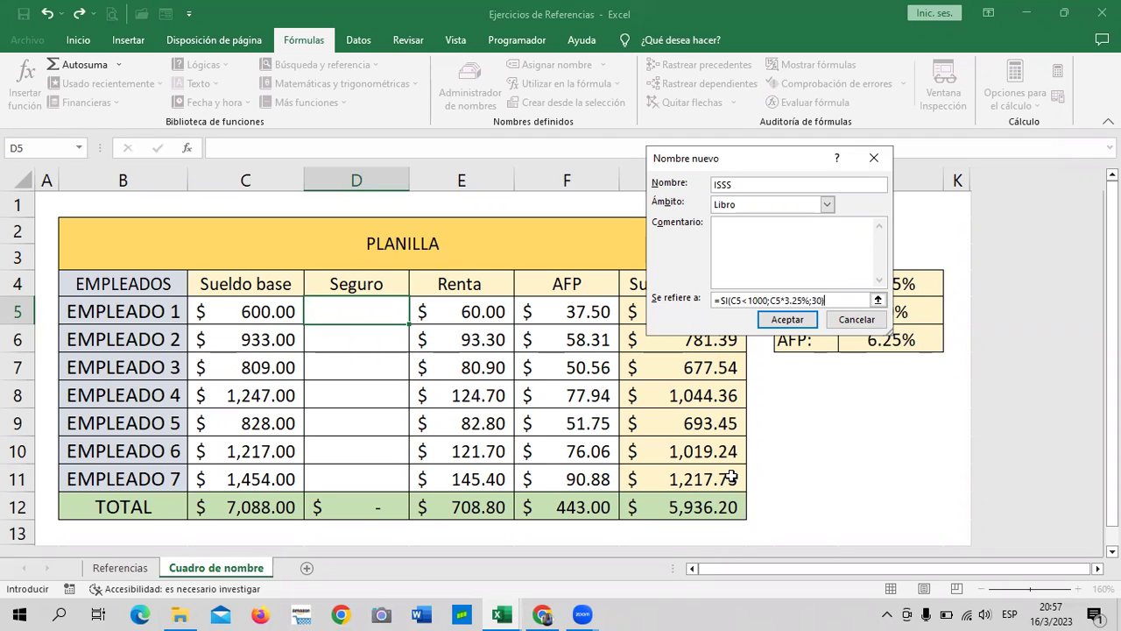
{"action": "left_click", "coordinate": [796, 319]}
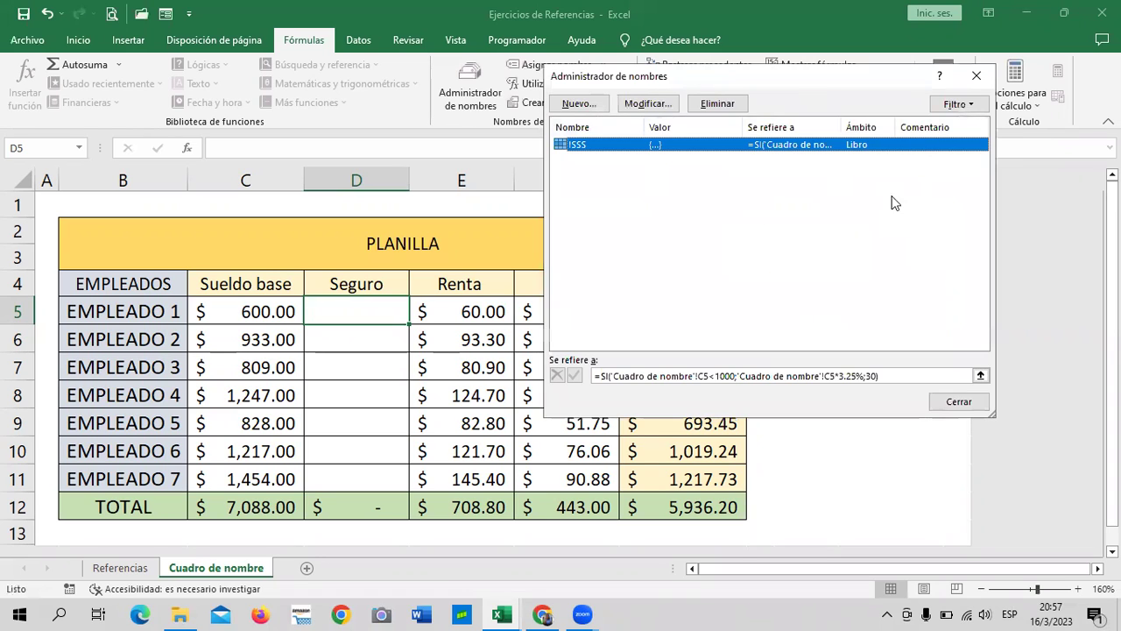
- Close Name Manager and select Seguro cell D5 on the PLANILLA sheet
{"action": "left_click", "coordinate": [962, 407]}
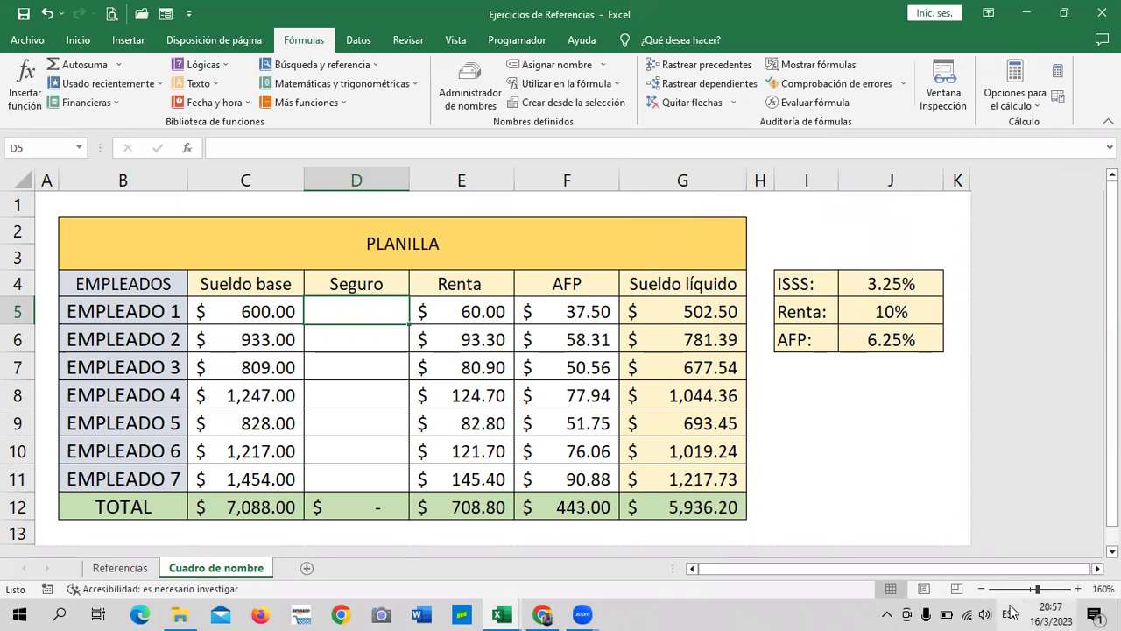
{"action": "left_click", "coordinate": [342, 388]}
{"action": "left_click", "coordinate": [341, 310]}
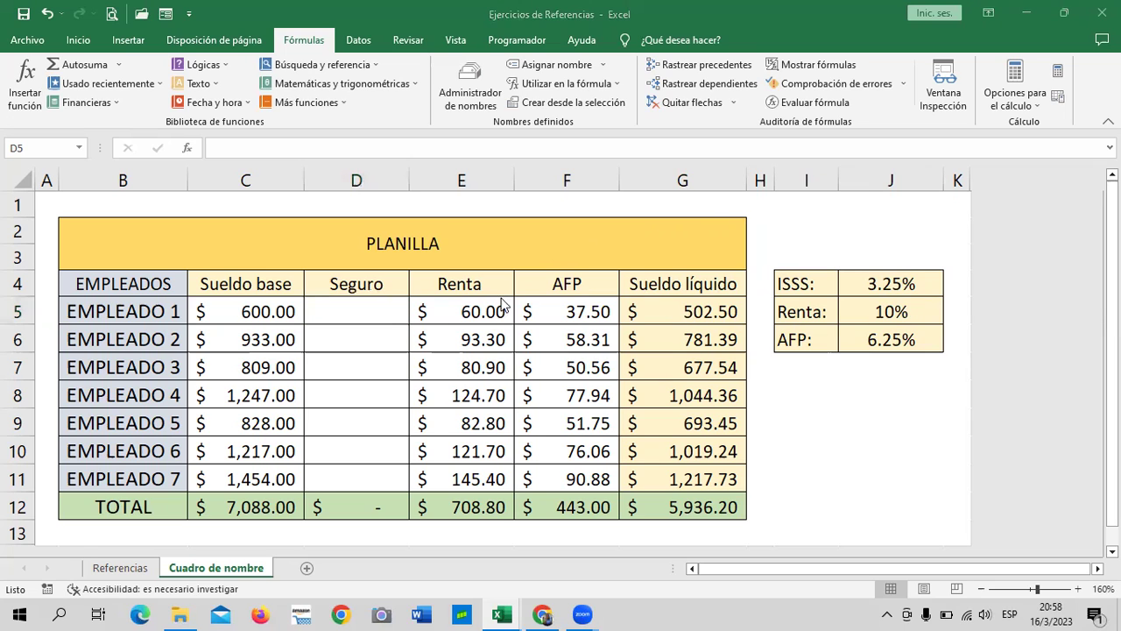
{"action": "left_click_drag", "start_coordinate": [357, 423], "coordinate": [374, 479]}
{"action": "left_click", "coordinate": [360, 314]}
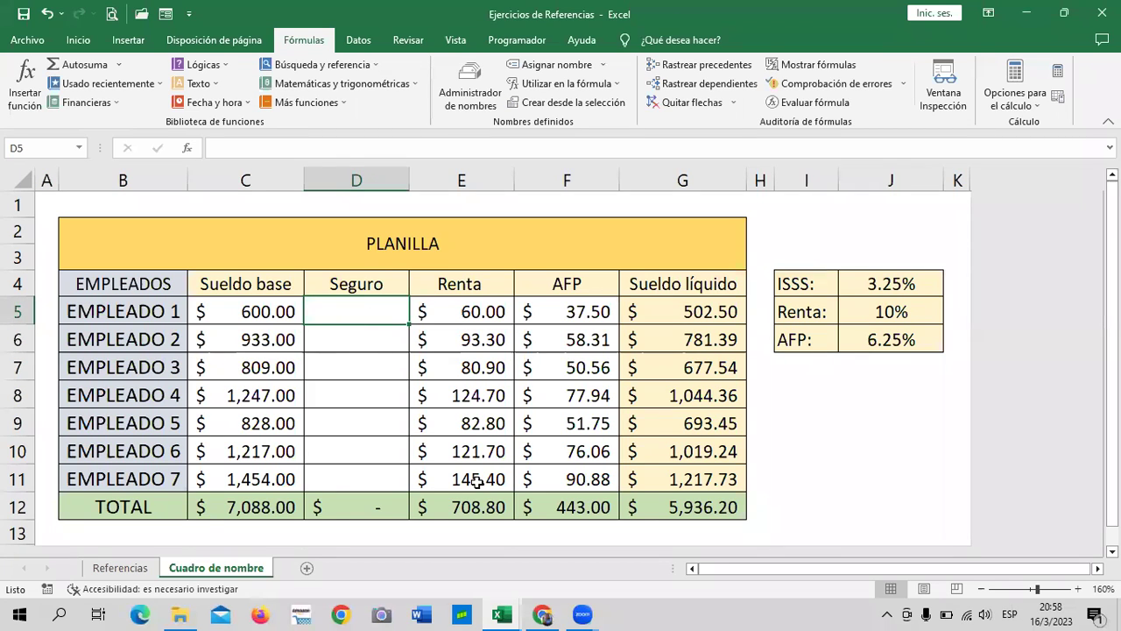
- Enter =ISSS in D5 and fill it down to D11, giving a $193.03 Seguro total
{"action": "type", "text": "="}
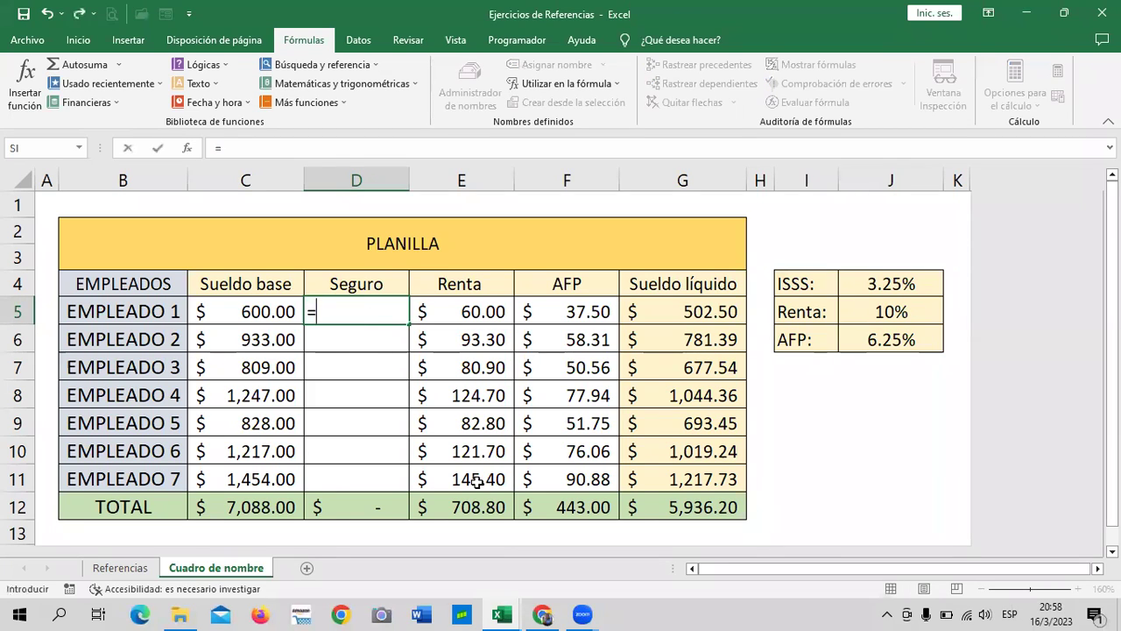
{"action": "type", "text": "I"}
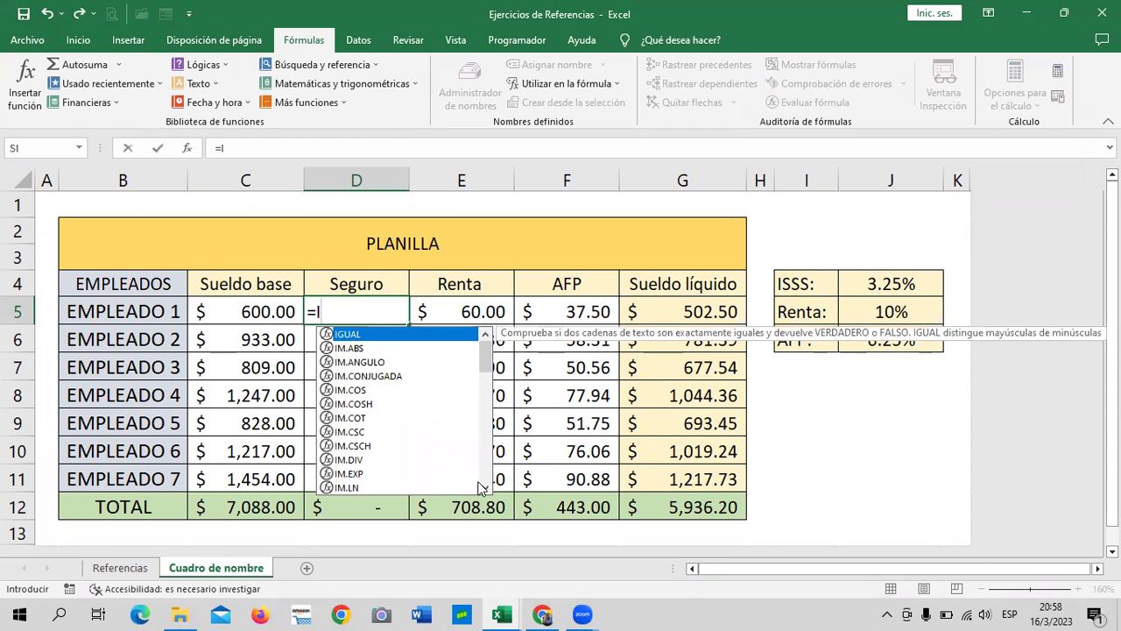
{"action": "type", "text": "S"}
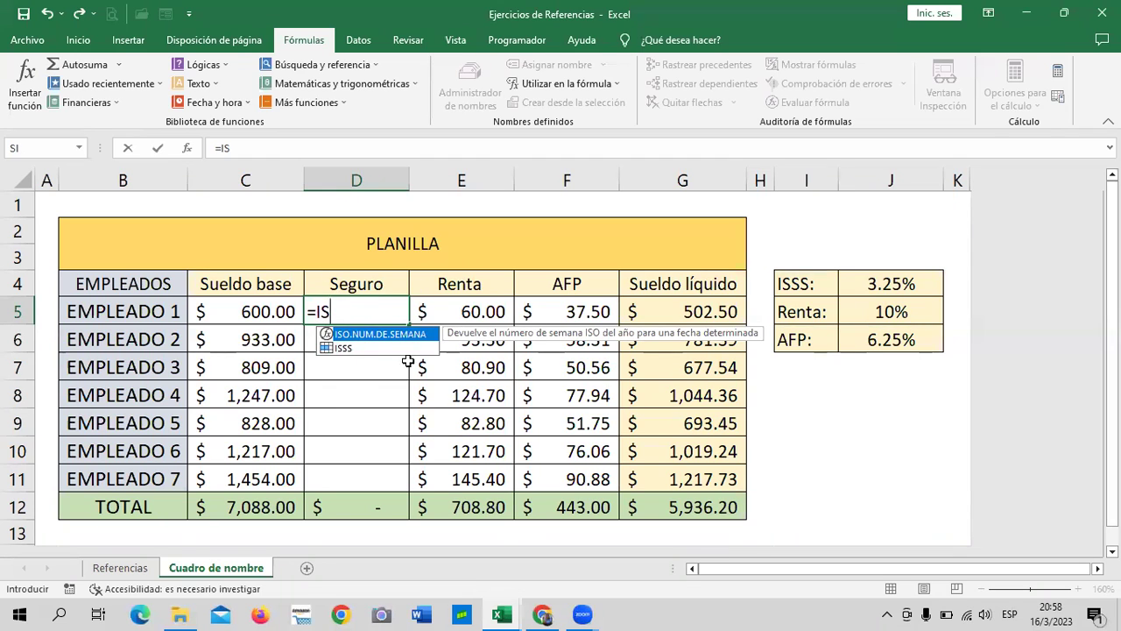
{"action": "double_click", "coordinate": [346, 348]}
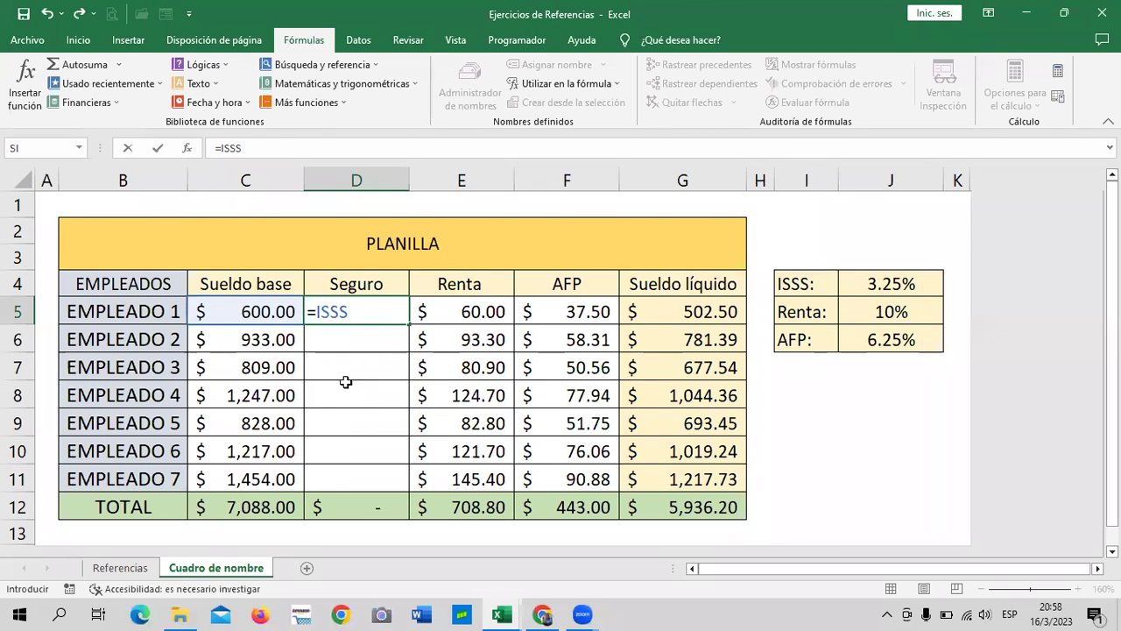
{"action": "key", "text": "Return"}
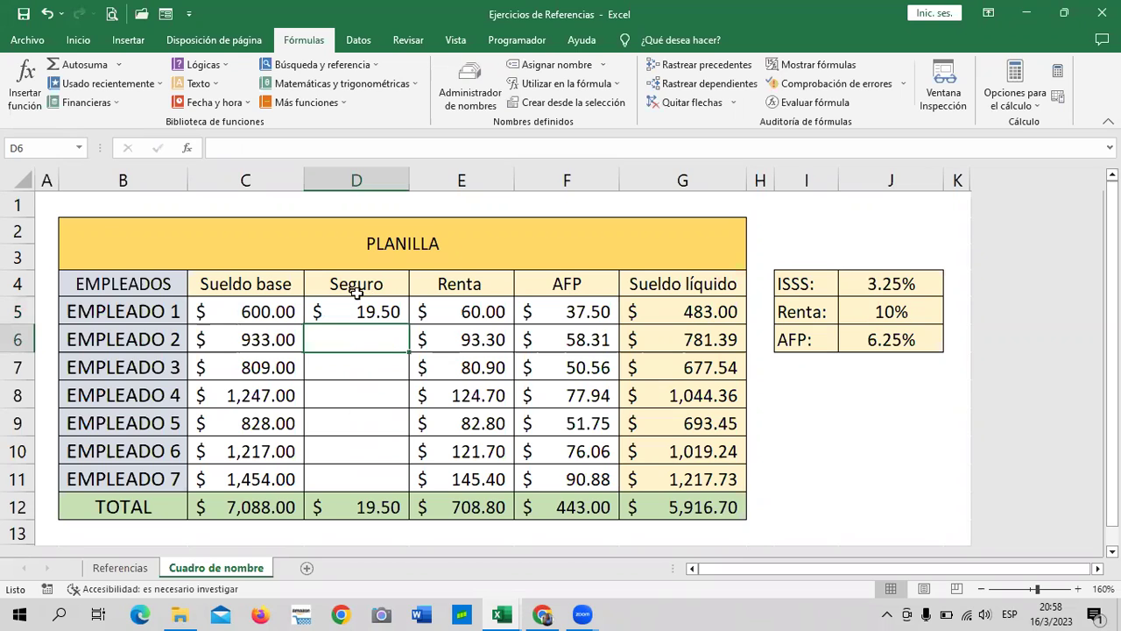
{"action": "left_click", "coordinate": [332, 311]}
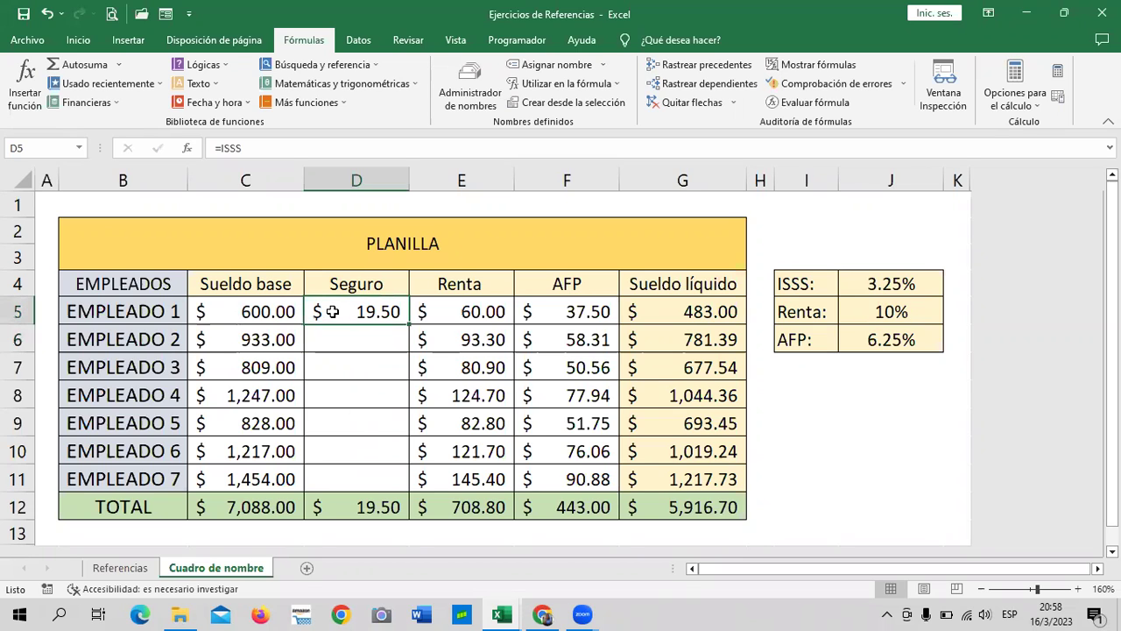
{"action": "left_click_drag", "start_coordinate": [409, 324], "coordinate": [408, 487]}
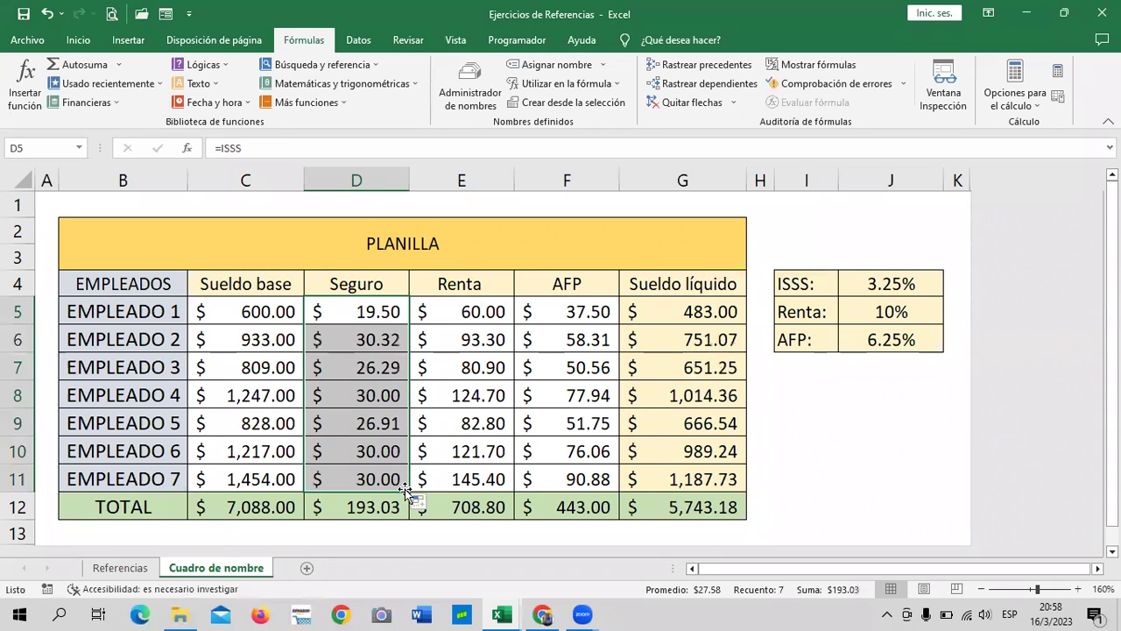
- Check D8's formula, then set Empleado 4's salary in C8 to 900
{"action": "left_click", "coordinate": [825, 401]}
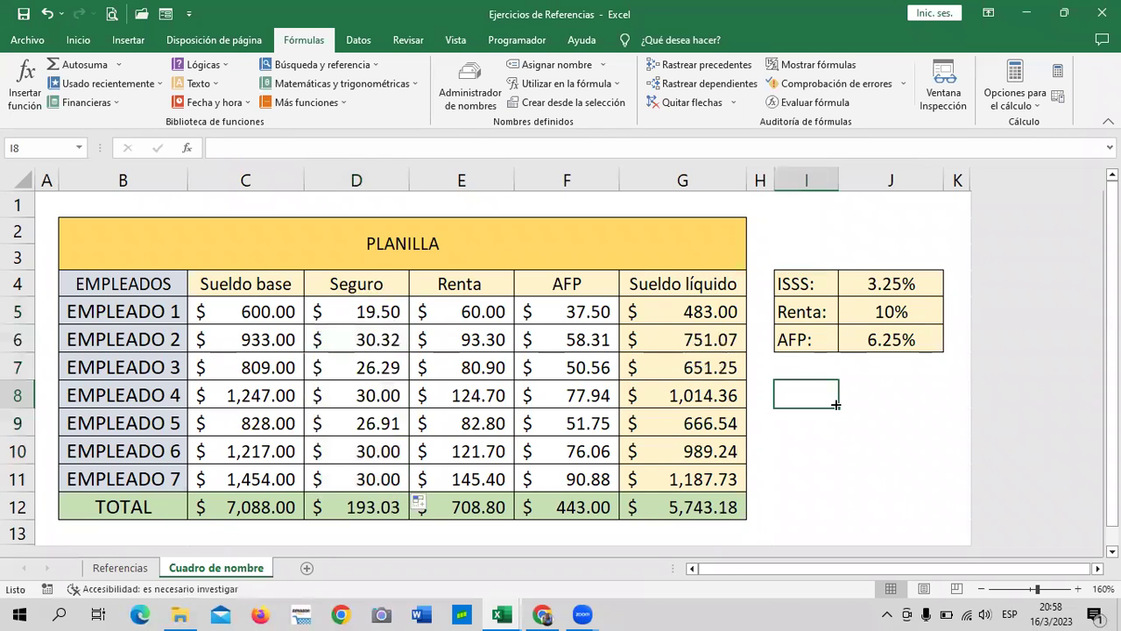
{"action": "left_click", "coordinate": [361, 395]}
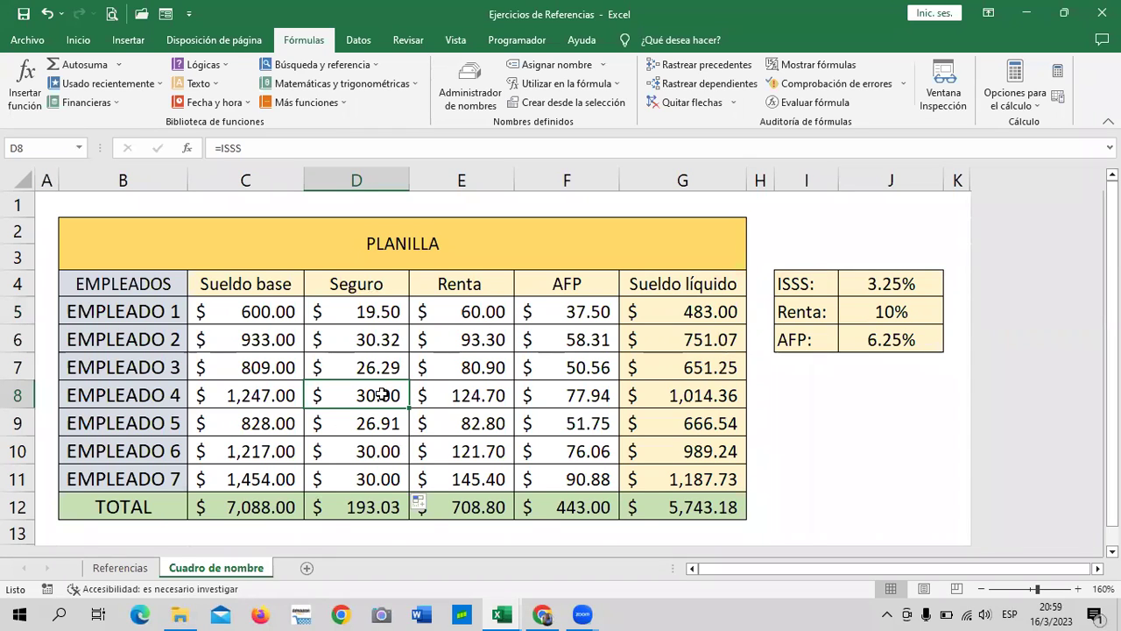
{"action": "left_click", "coordinate": [238, 395]}
{"action": "type", "text": "900"}
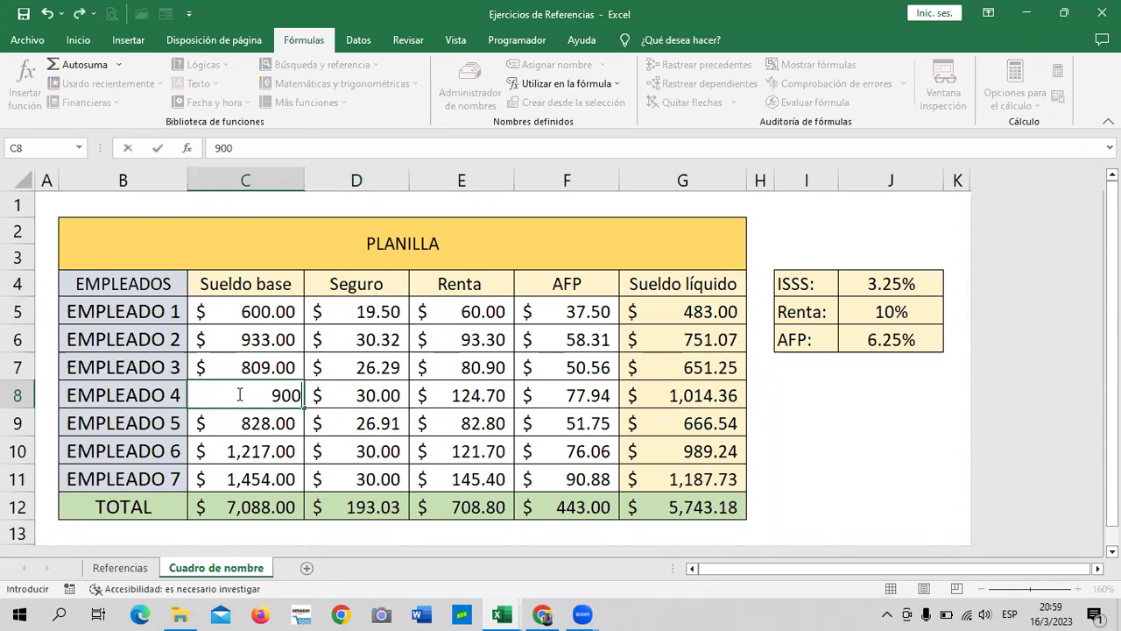
{"action": "key", "text": "Return"}
- Replace C8's salary with 1,000 to test the ISSS threshold
{"action": "left_click", "coordinate": [238, 395]}
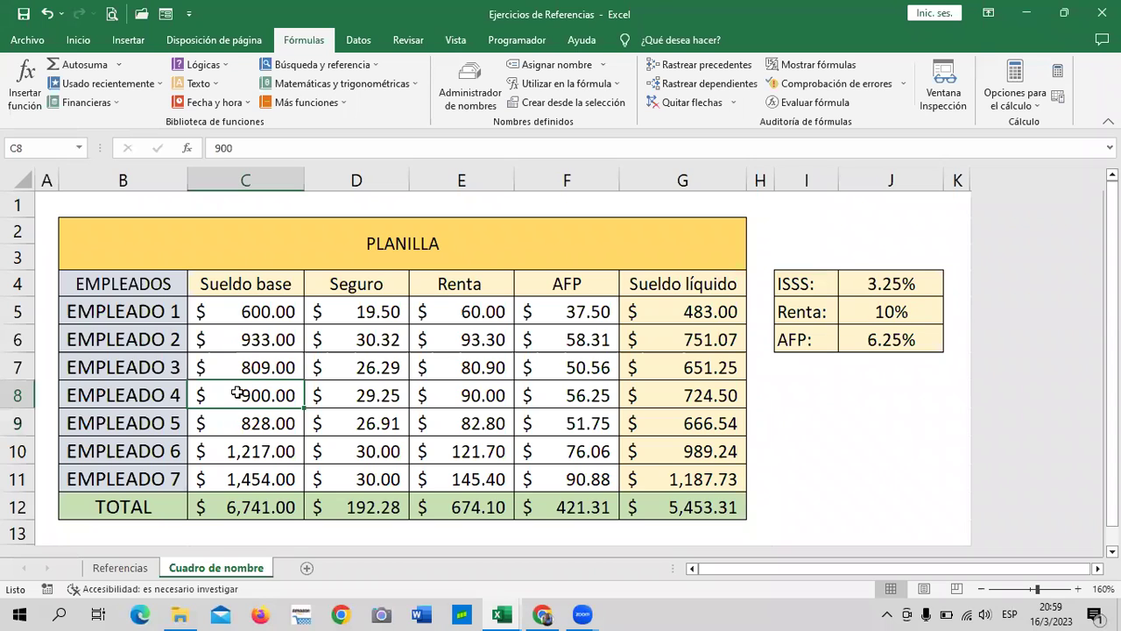
{"action": "key", "text": "Delete"}
{"action": "type", "text": "1,000"}
{"action": "key", "text": "Return"}
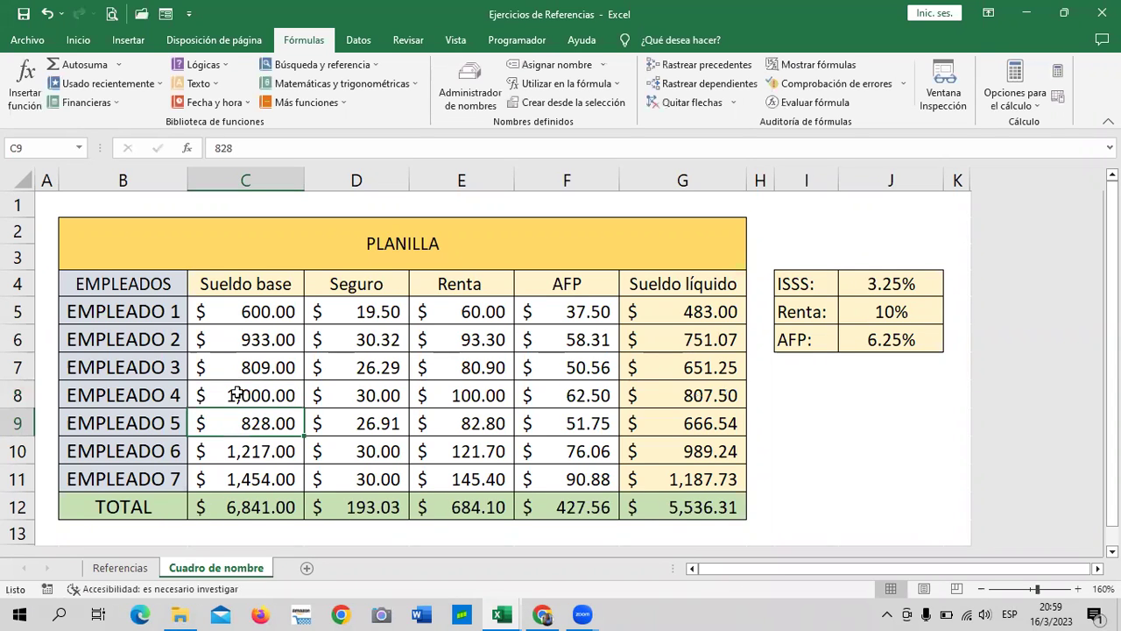
- Set C8 to 1,500 so Seguro becomes 30.00, then inspect D5's ISSS formula
{"action": "left_click", "coordinate": [244, 394]}
{"action": "type", "text": "1,500"}
{"action": "key", "text": "Return"}
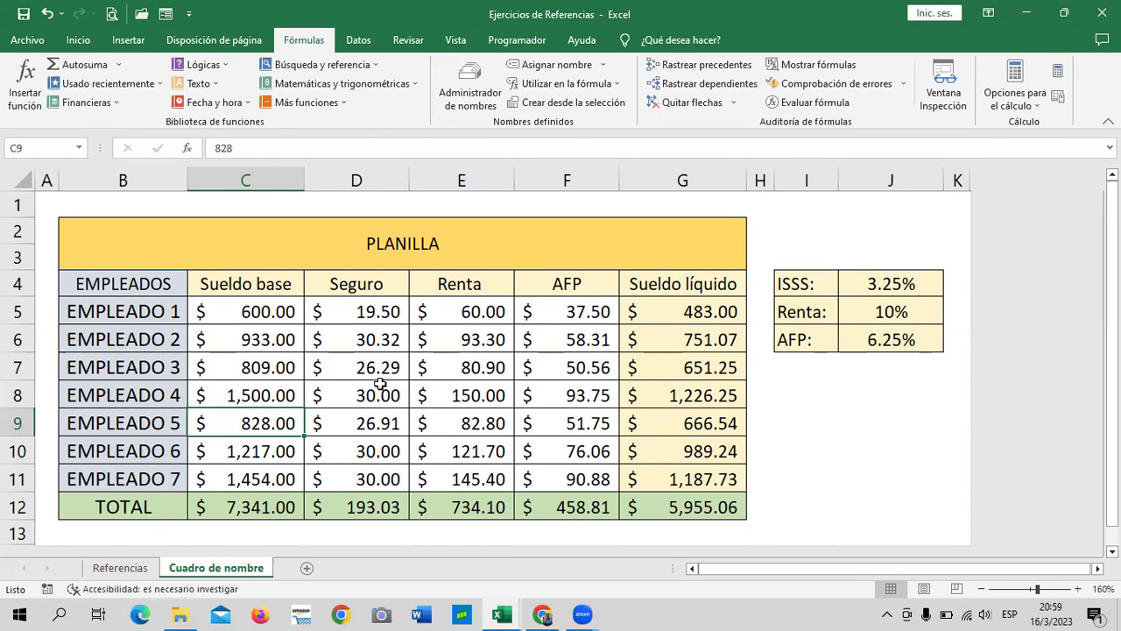
{"action": "left_click", "coordinate": [380, 311]}
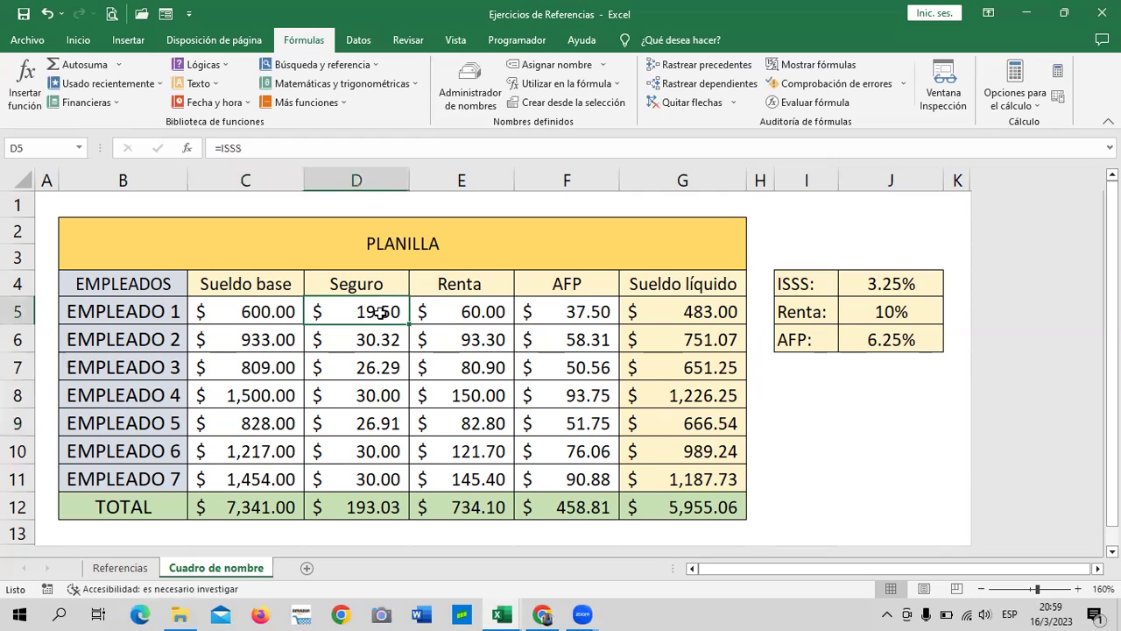